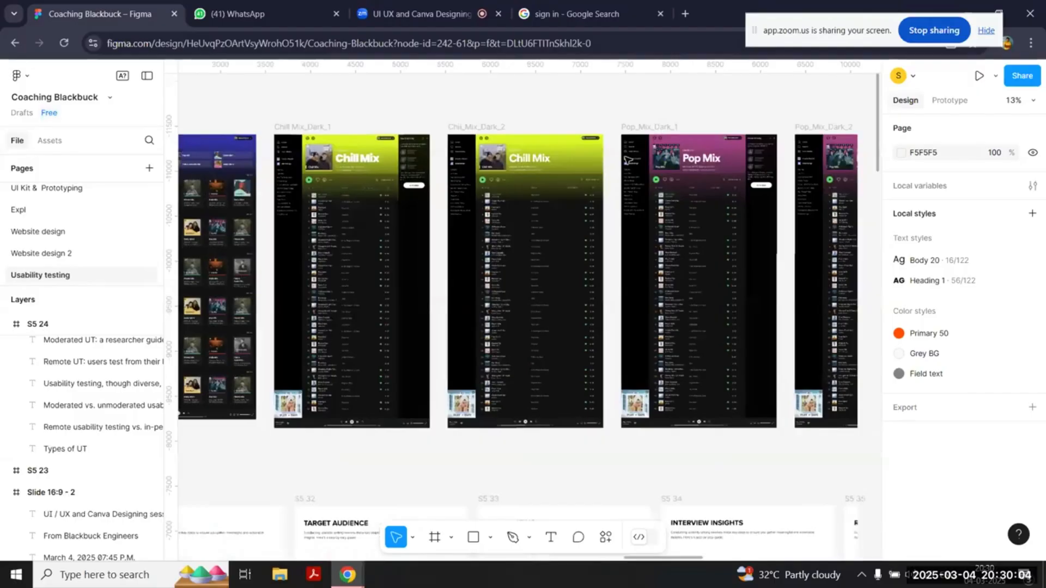
Step: Display the prototype connections and examine how the Home, Chill Mix and Pop Mix dark screens are linked
{"action": "scroll", "coordinate": [626, 158], "scroll_direction": "right", "scroll_amount": 8}
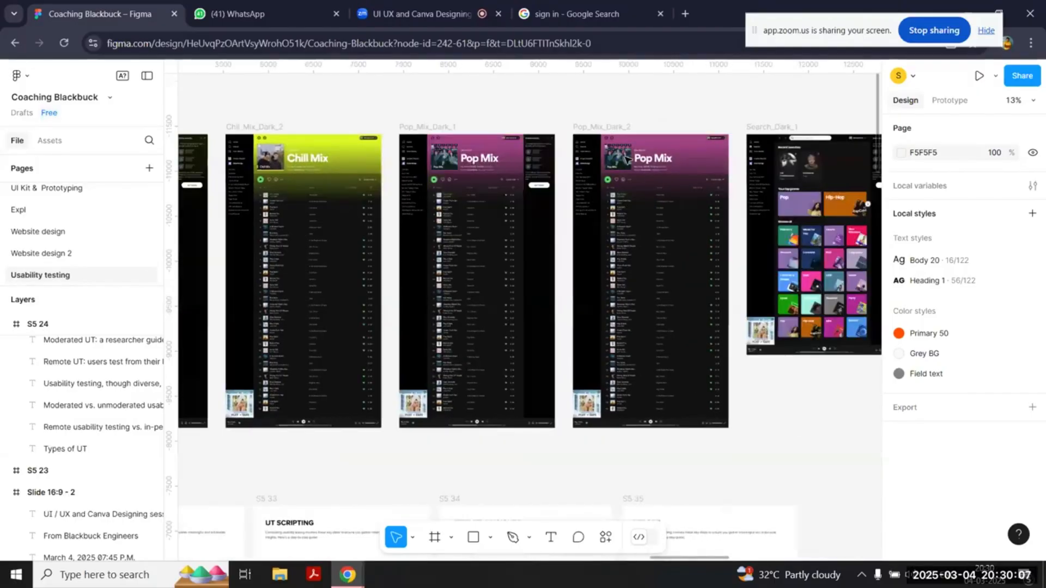
{"action": "key", "text": "shift+e"}
{"action": "scroll", "coordinate": [648, 366], "scroll_direction": "left", "scroll_amount": 7}
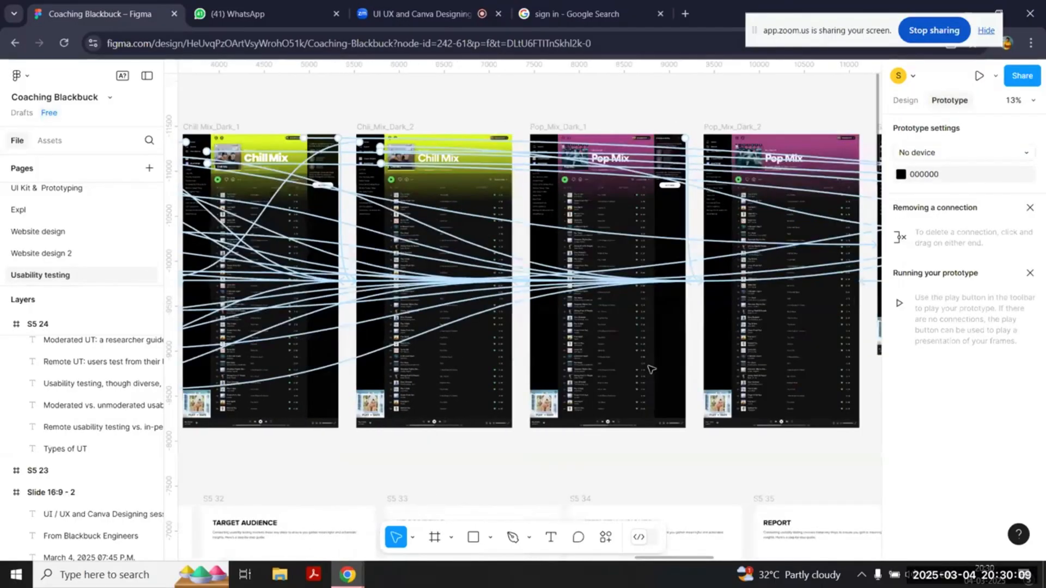
{"action": "scroll", "coordinate": [648, 366], "scroll_direction": "left", "scroll_amount": 8}
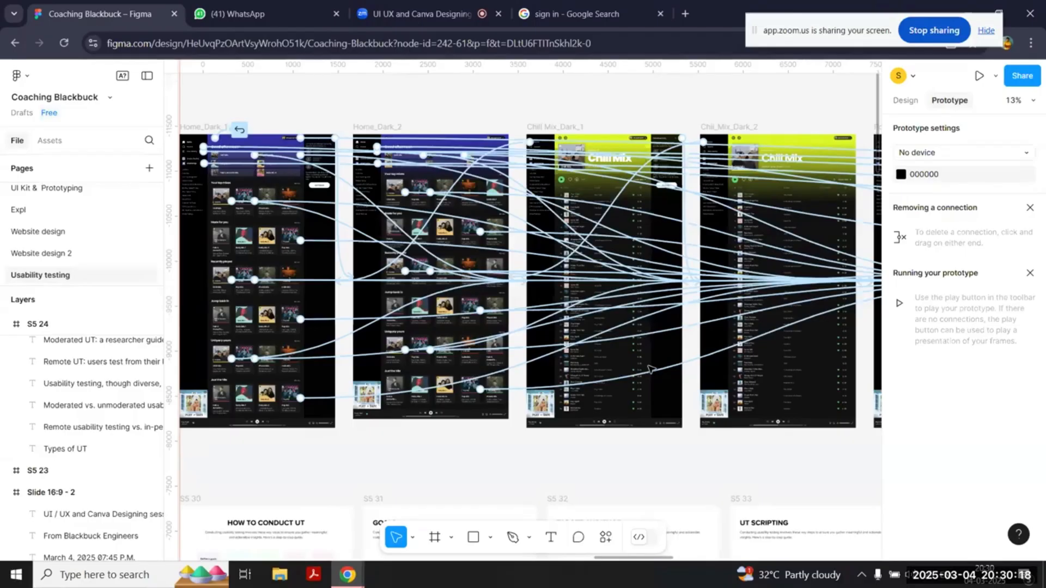
{"action": "scroll", "coordinate": [396, 102], "scroll_direction": "left", "scroll_amount": 3}
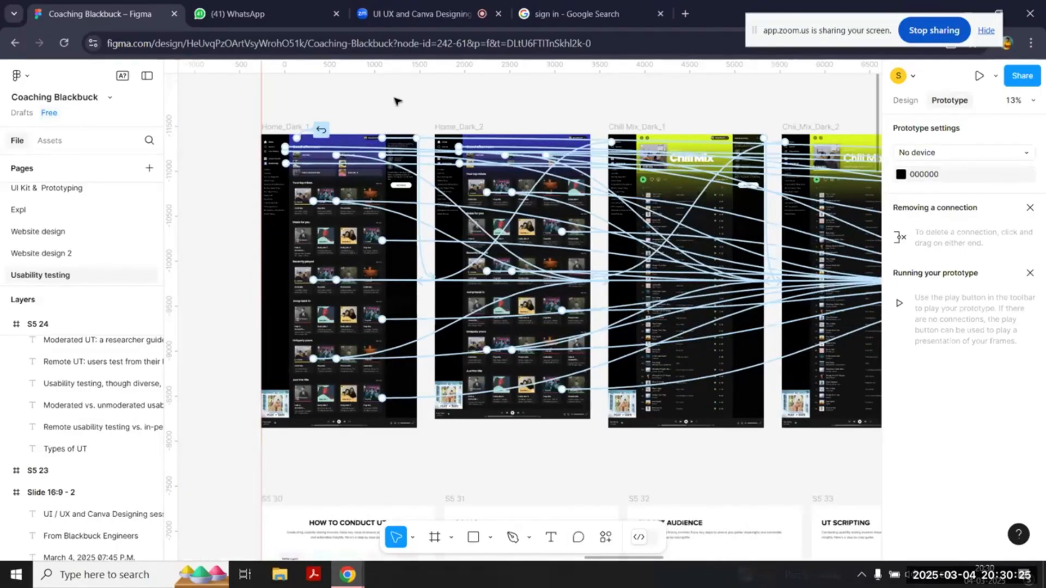
{"action": "scroll", "coordinate": [396, 101], "scroll_direction": "left", "scroll_amount": 4}
{"action": "scroll", "coordinate": [308, 126], "scroll_direction": "up", "scroll_amount": 3}
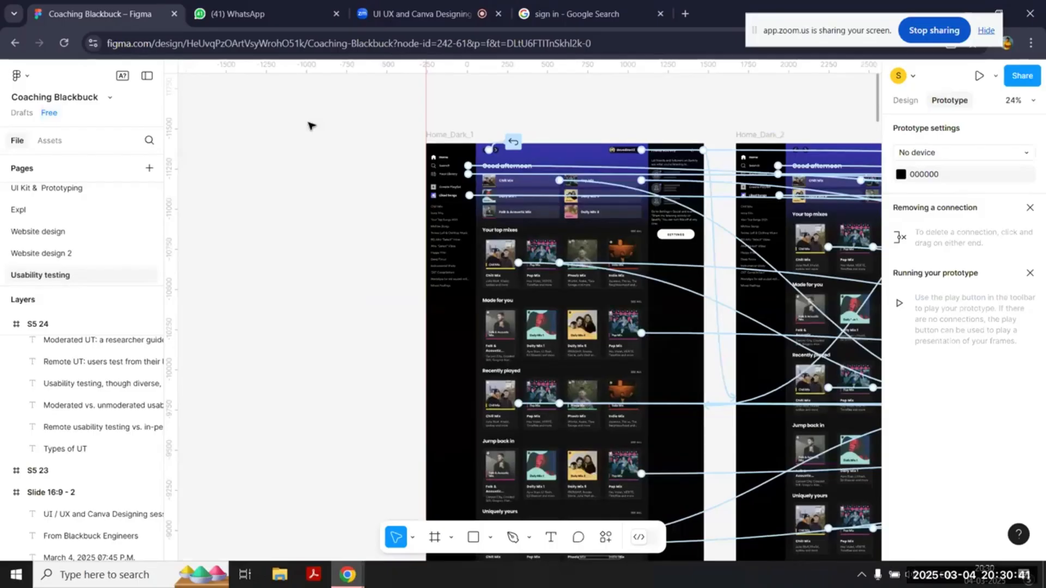
{"action": "scroll", "coordinate": [311, 126], "scroll_direction": "up", "scroll_amount": 2}
{"action": "scroll", "coordinate": [313, 133], "scroll_direction": "down", "scroll_amount": 3}
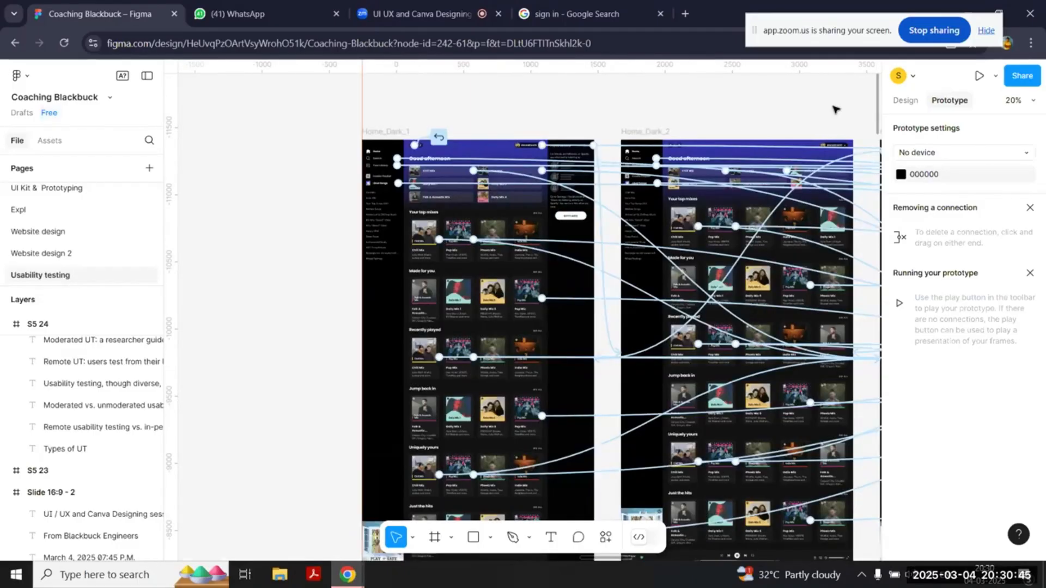
Step: Return to the design view and examine the navigation, playlists and side panel of the Home_Dark_1 screen
{"action": "left_click", "coordinate": [905, 100]}
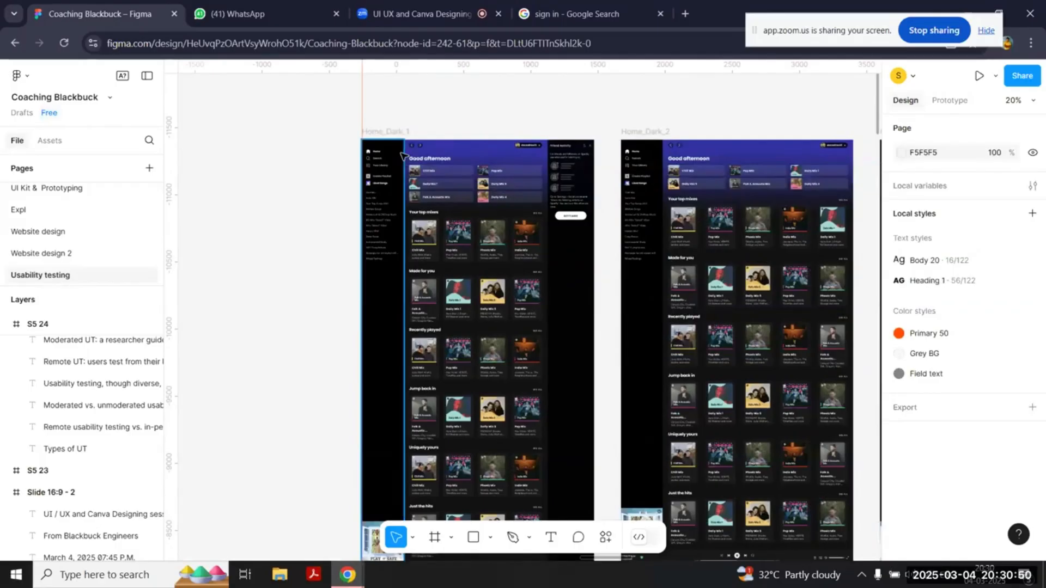
{"action": "scroll", "coordinate": [402, 156], "scroll_direction": "up", "scroll_amount": 2}
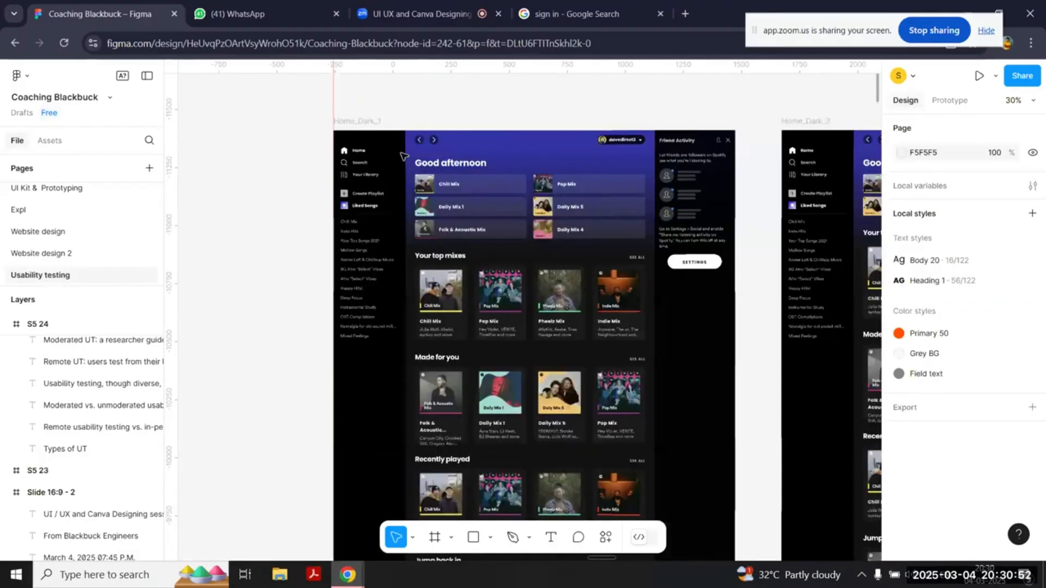
{"action": "scroll", "coordinate": [401, 156], "scroll_direction": "up", "scroll_amount": 3}
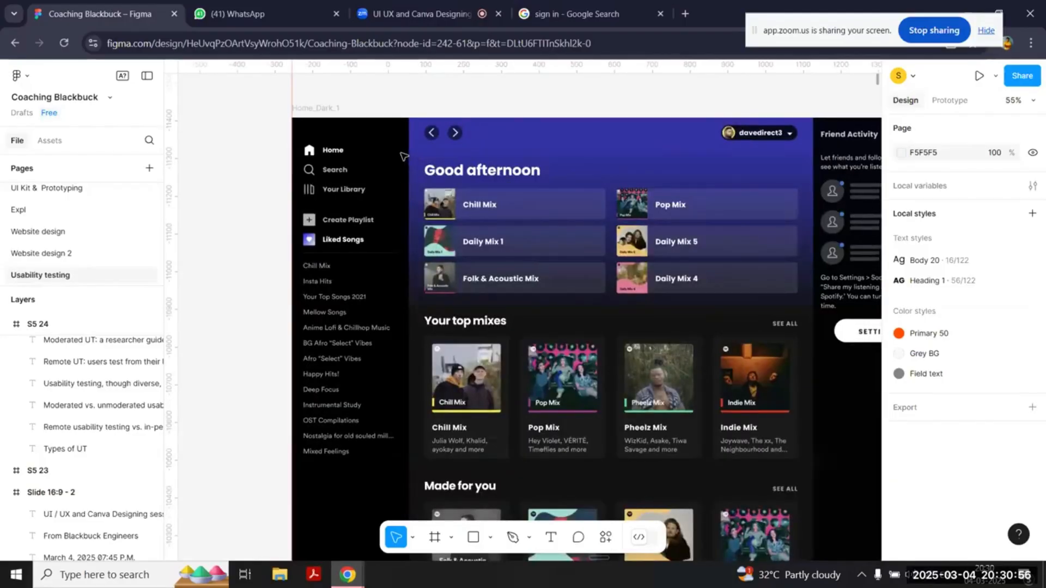
{"action": "scroll", "coordinate": [403, 156], "scroll_direction": "up", "scroll_amount": 2}
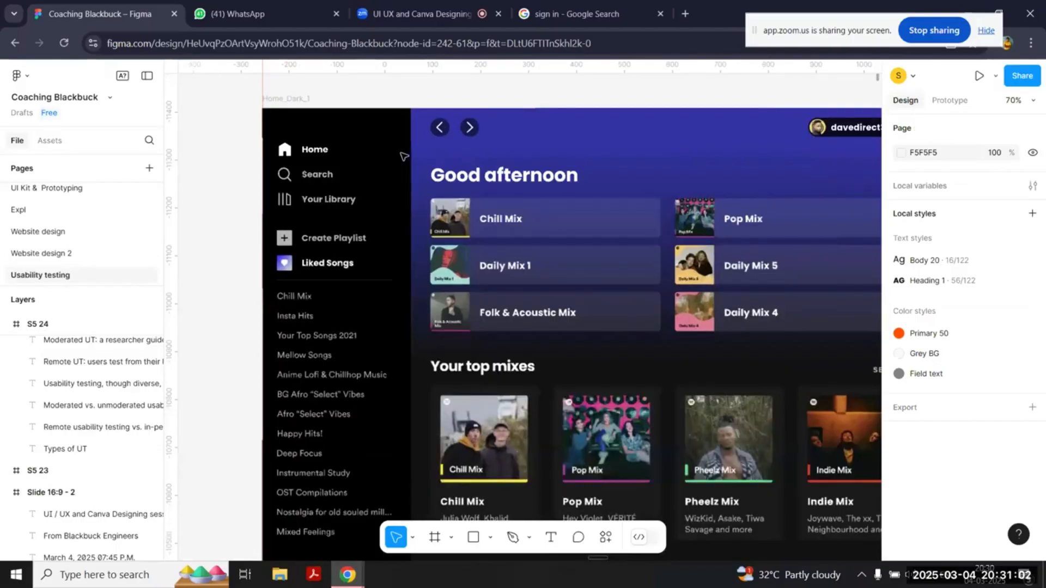
{"action": "scroll", "coordinate": [403, 156], "scroll_direction": "right", "scroll_amount": 3}
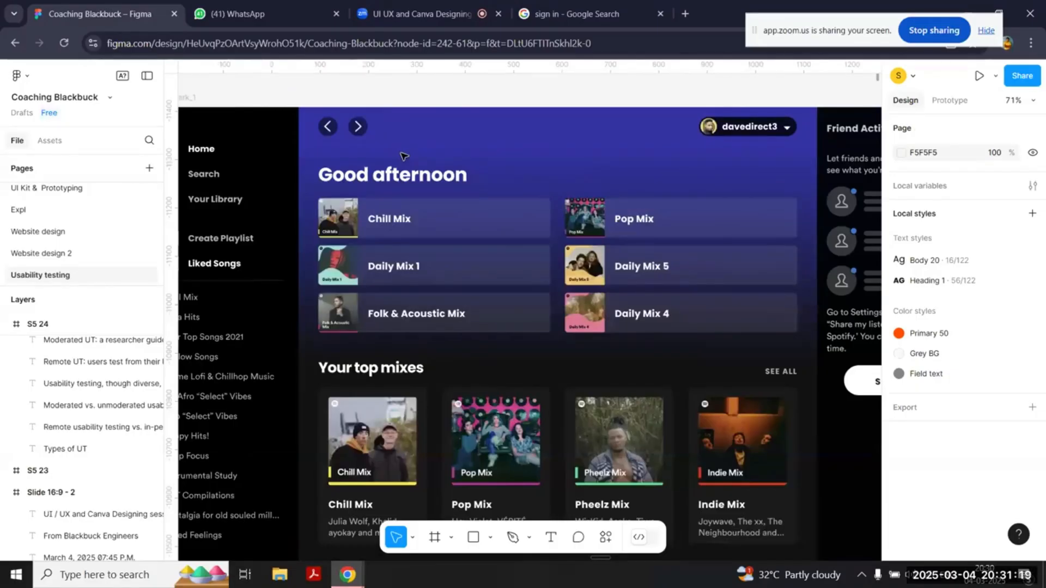
{"action": "scroll", "coordinate": [401, 156], "scroll_direction": "down", "scroll_amount": 2}
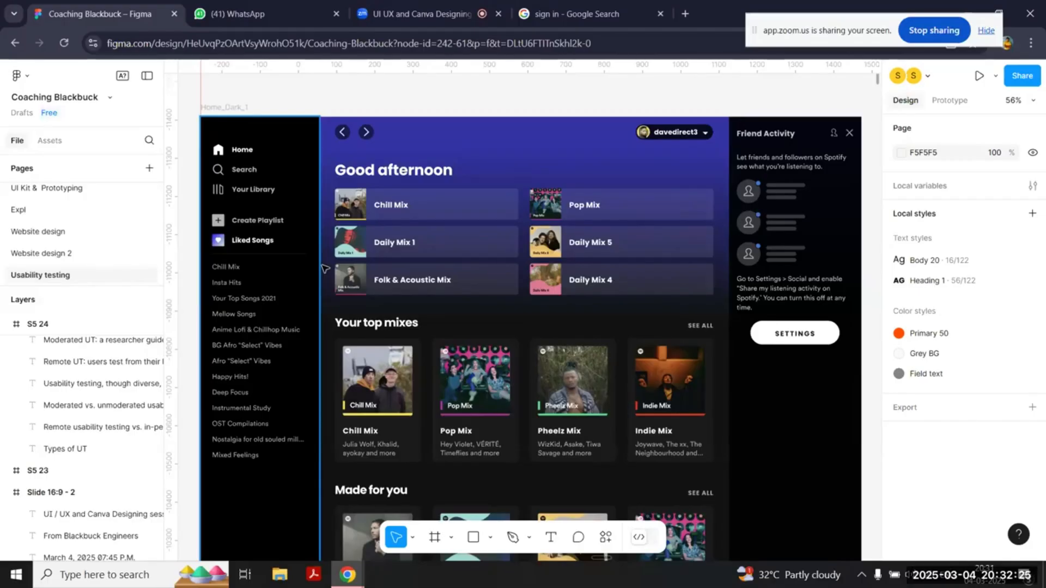
Step: Replace the Goals slide's body text with the bullet "To identify if navigation is working for the user"
{"action": "scroll", "coordinate": [324, 268], "scroll_direction": "down", "scroll_amount": 1}
{"action": "scroll", "coordinate": [324, 267], "scroll_direction": "down", "scroll_amount": 2}
{"action": "scroll", "coordinate": [325, 268], "scroll_direction": "down", "scroll_amount": 10}
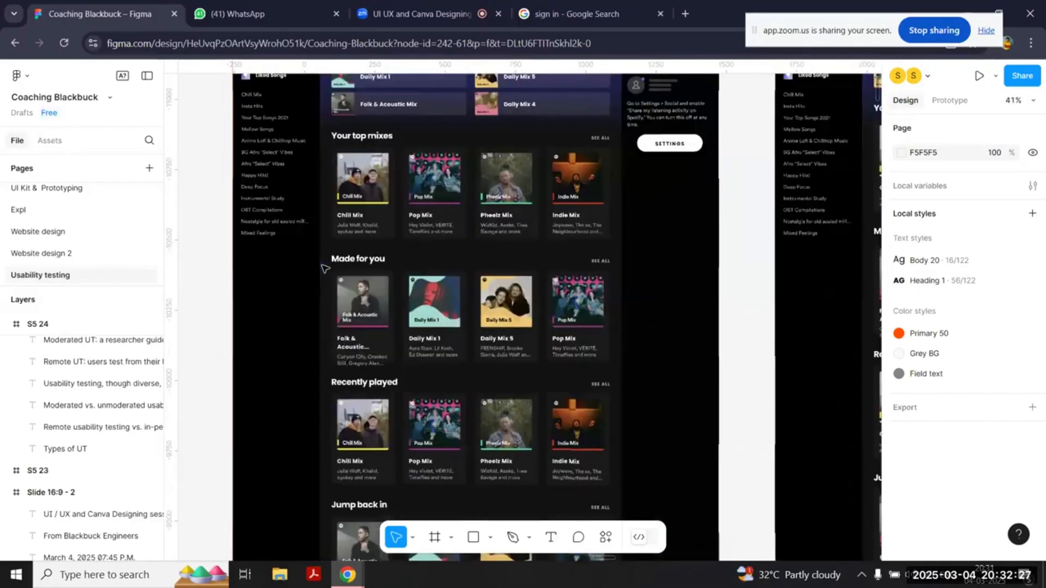
{"action": "scroll", "coordinate": [324, 267], "scroll_direction": "down", "scroll_amount": 2}
{"action": "scroll", "coordinate": [324, 268], "scroll_direction": "right", "scroll_amount": 6}
{"action": "left_click", "coordinate": [512, 207]}
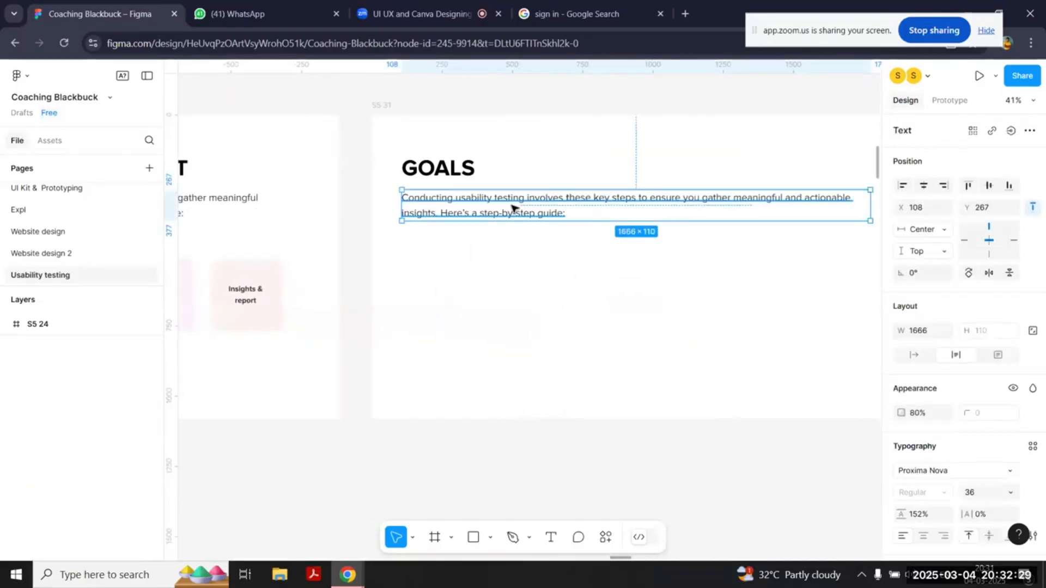
{"action": "left_click", "coordinate": [512, 207]}
{"action": "type", "text": "- To identify if navigation is working for the user."}
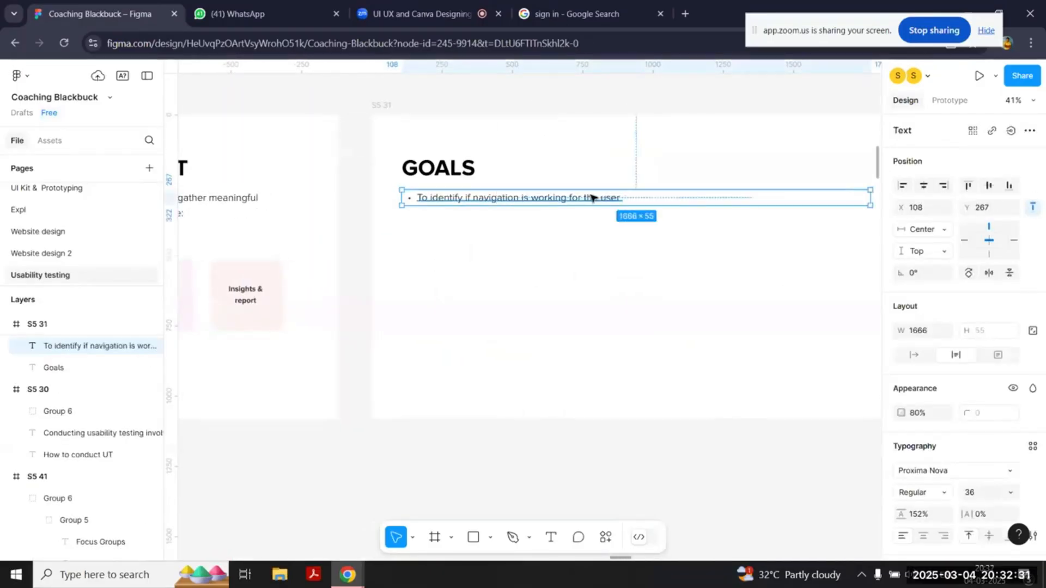
Step: Add a second Goals bullet reading "Understand if user is able to find playlist & open it"
{"action": "key", "text": "Return"}
{"action": "type", "text": "Understan if user i"}
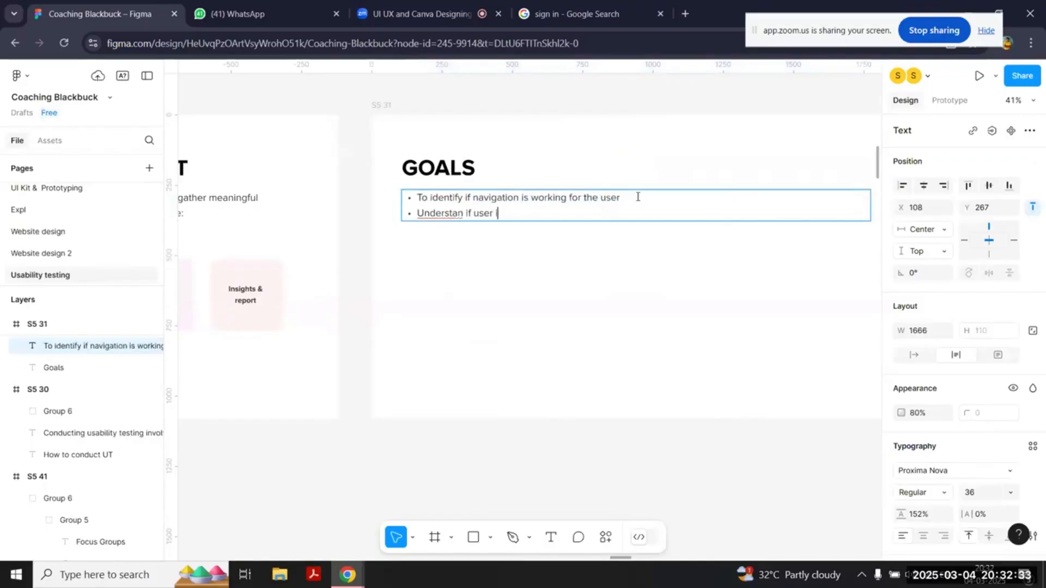
{"action": "type", "text": "s a"}
{"action": "left_click", "coordinate": [458, 213]}
{"action": "type", "text": "d"}
{"action": "left_click", "coordinate": [555, 213]}
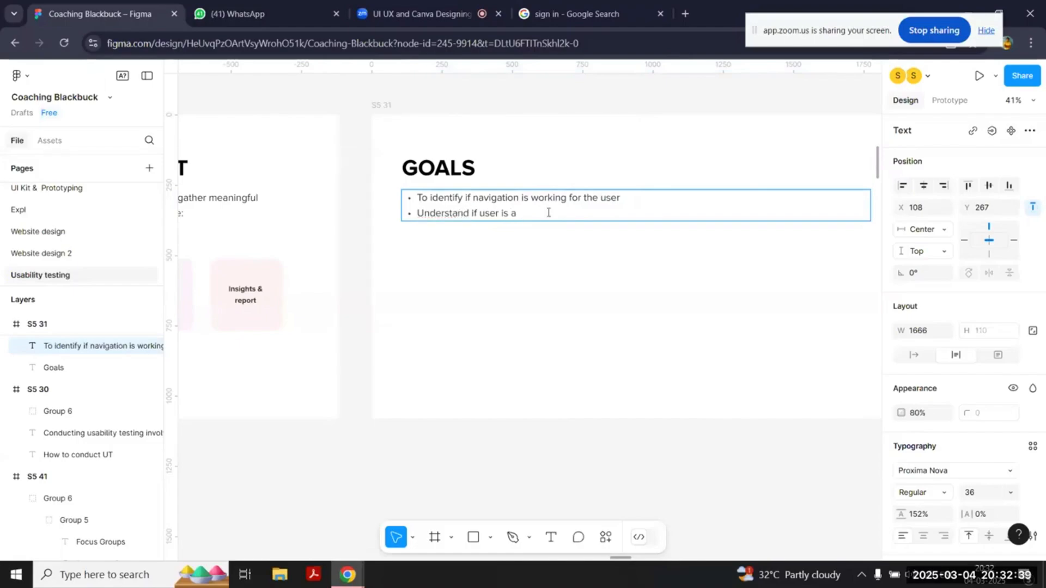
{"action": "type", "text": "ble to find pla"}
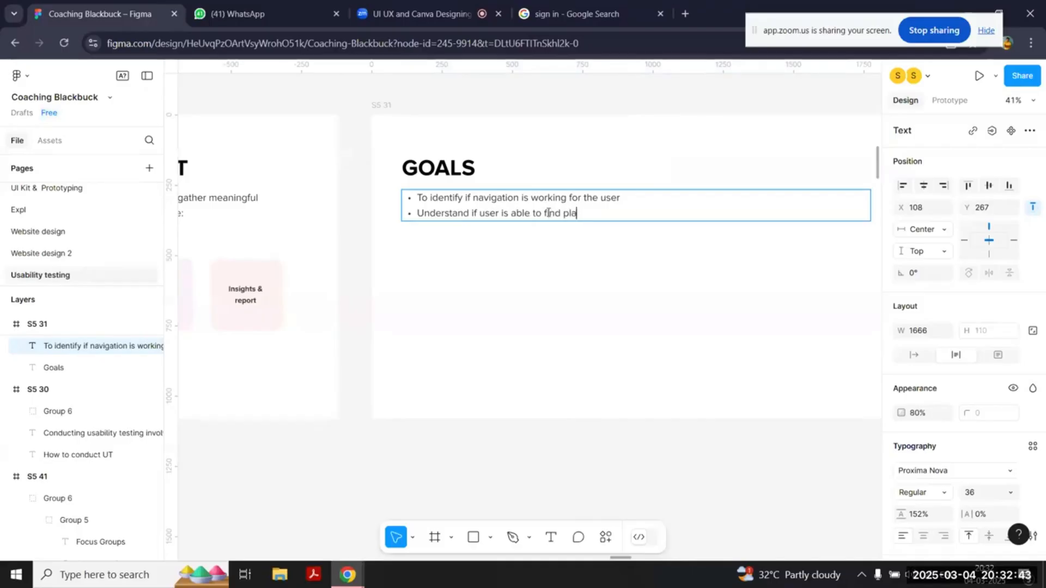
{"action": "type", "text": "y list & open it"}
Step: Add a third Goals bullet reading "Check accessibility of the play controls" and finish editing the text
{"action": "key", "text": "Return"}
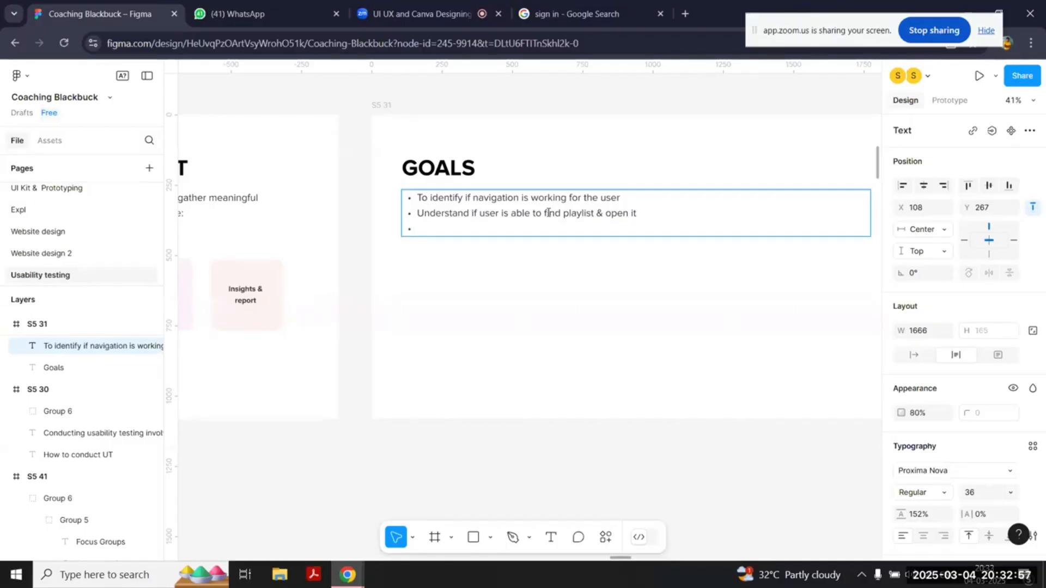
{"action": "type", "text": "Check accessib"}
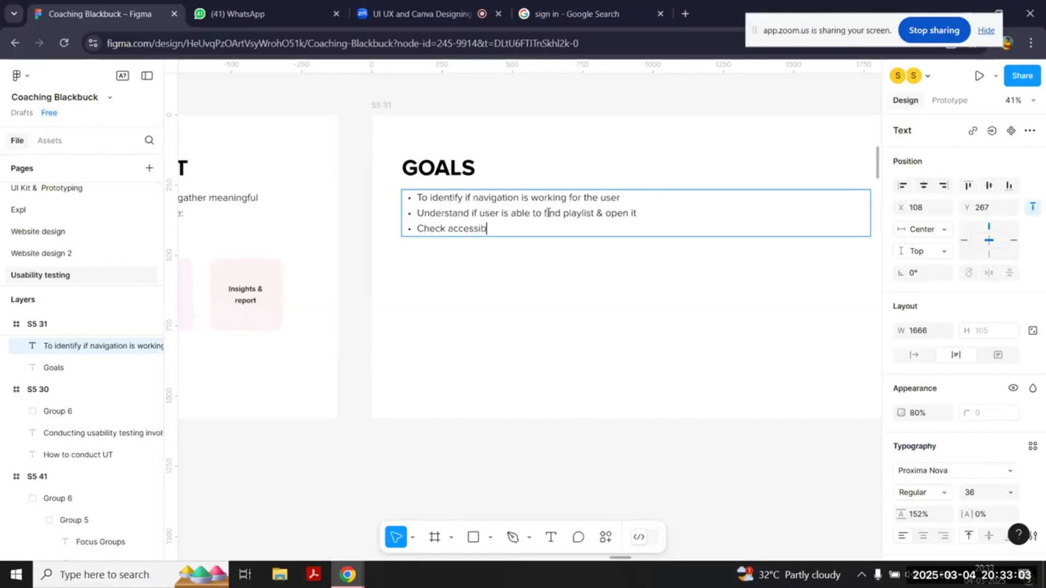
{"action": "type", "text": "ility of the play cont"}
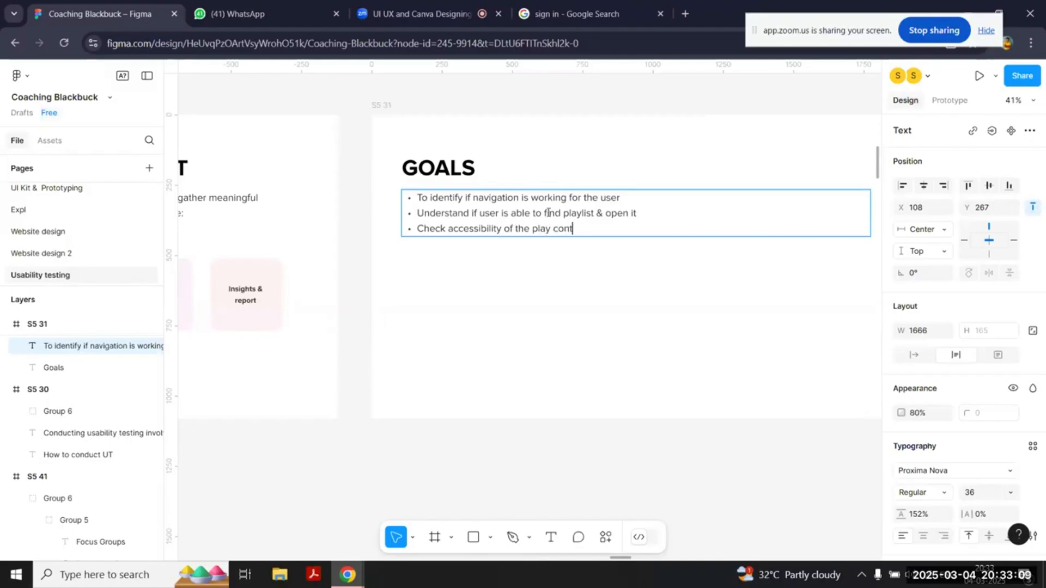
{"action": "type", "text": "rols"}
{"action": "key", "text": "Escape"}
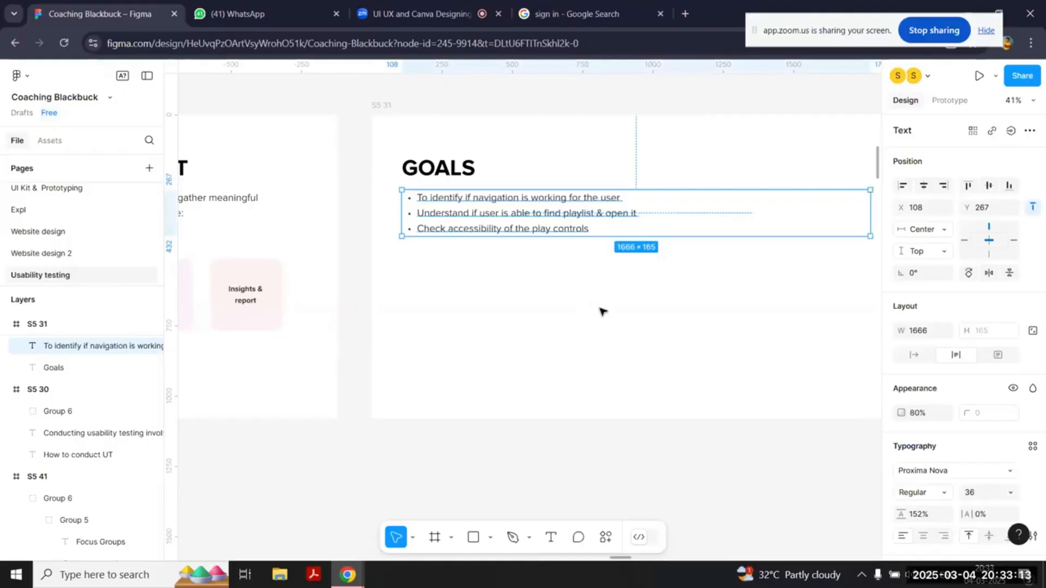
Step: Delete the placeholder paragraph below the heading on the Target Audience slide
{"action": "scroll", "coordinate": [601, 312], "scroll_direction": "right", "scroll_amount": 4}
{"action": "scroll", "coordinate": [601, 311], "scroll_direction": "left", "scroll_amount": 6}
{"action": "scroll", "coordinate": [601, 312], "scroll_direction": "up", "scroll_amount": 1}
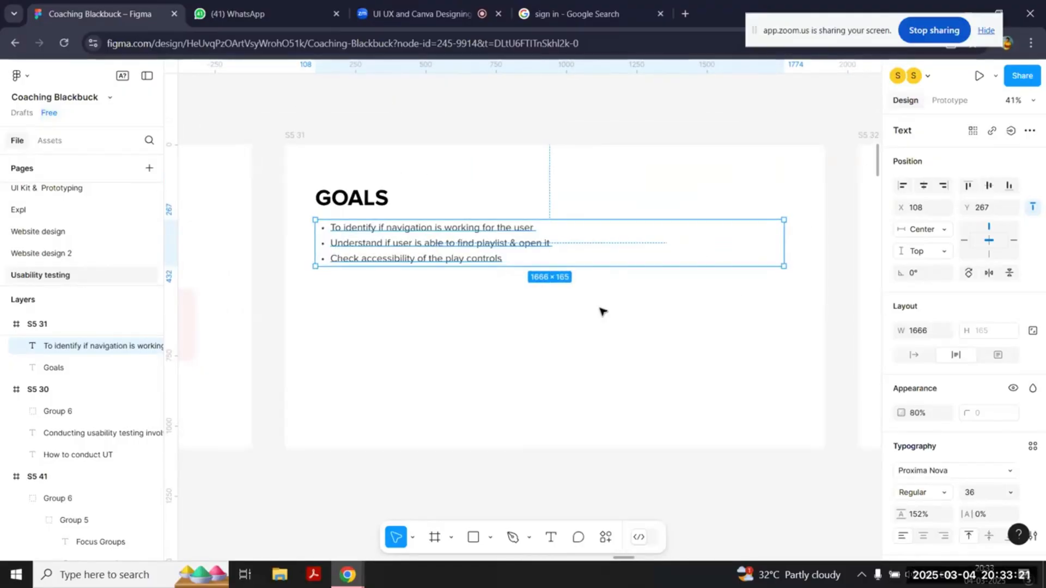
{"action": "left_click", "coordinate": [467, 374]}
{"action": "scroll", "coordinate": [462, 373], "scroll_direction": "down", "scroll_amount": 2}
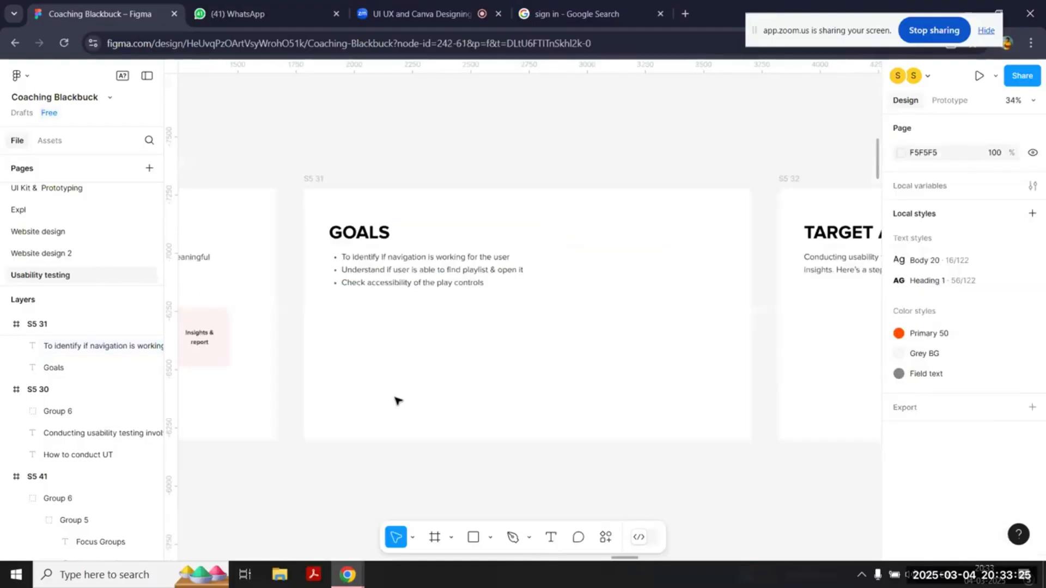
{"action": "scroll", "coordinate": [397, 399], "scroll_direction": "right", "scroll_amount": 8}
{"action": "left_click", "coordinate": [347, 264]}
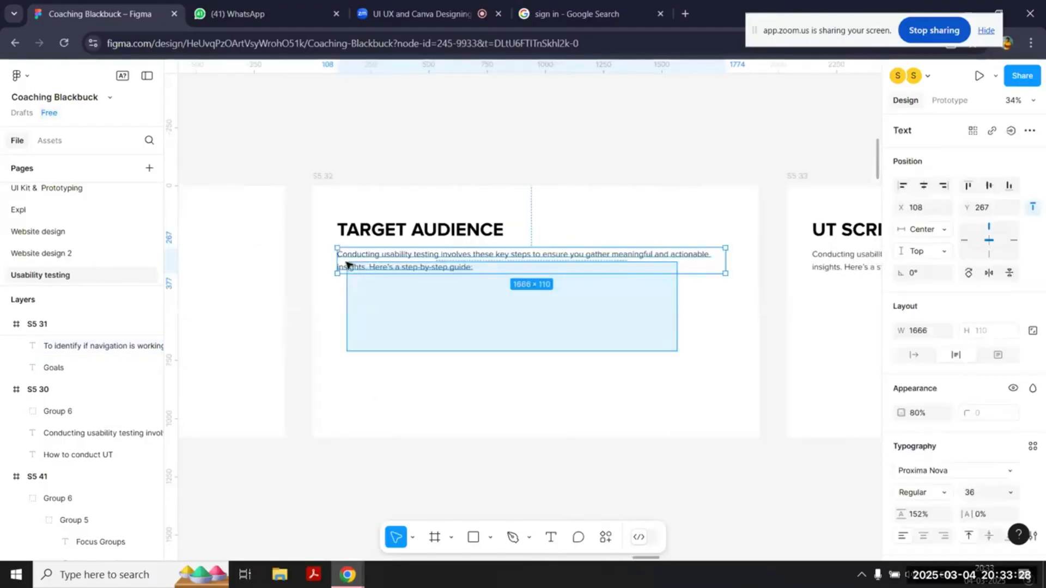
{"action": "key", "text": "Delete"}
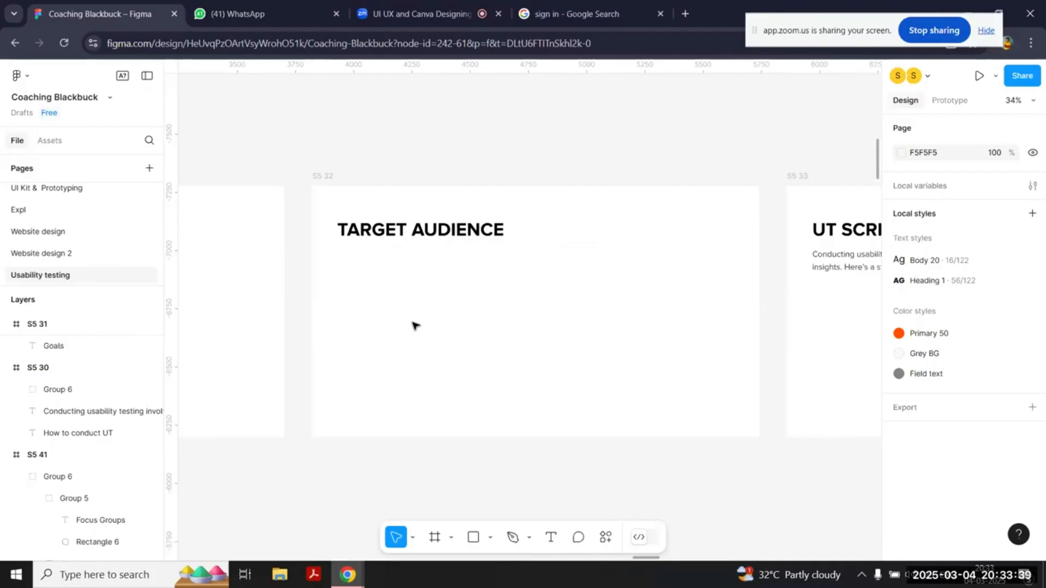
{"action": "key", "text": "t"}
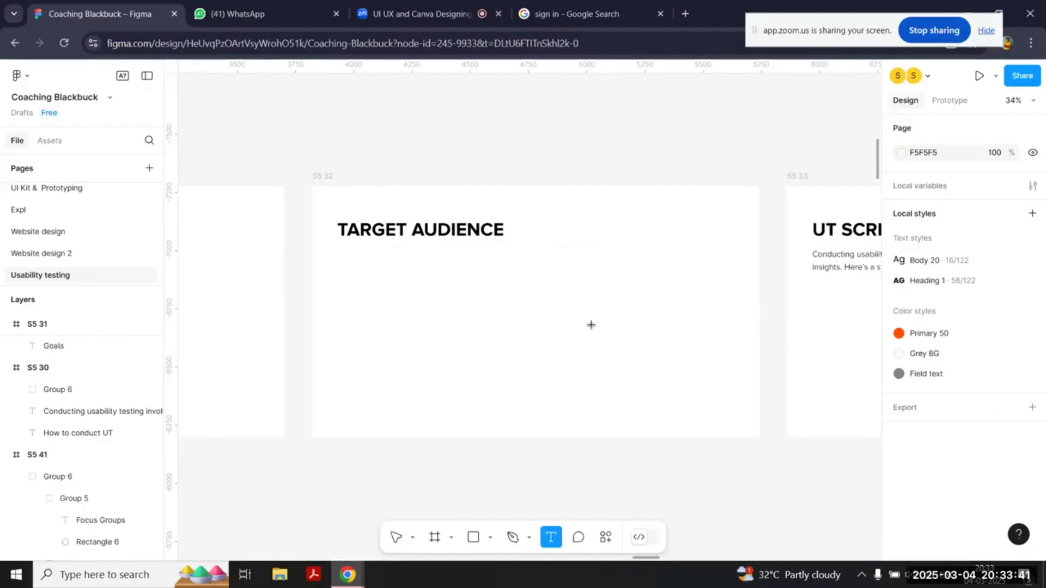
{"action": "left_click_drag", "start_coordinate": [339, 279], "coordinate": [735, 402]}
{"action": "key", "text": "Escape"}
Step: Draw a large light grey rectangle with rounded corners across the empty area below the Target Audience heading
{"action": "key", "text": "r"}
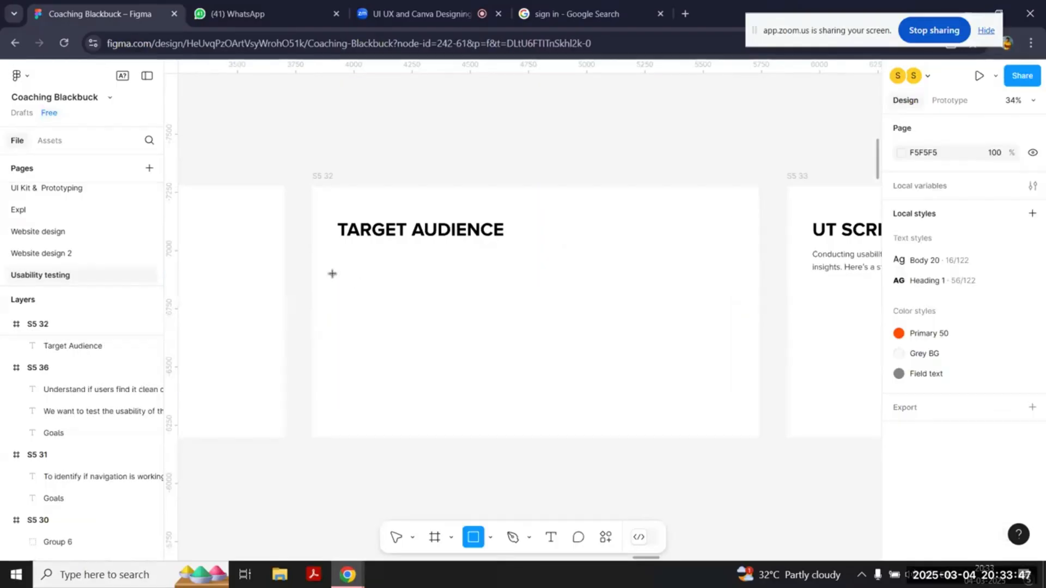
{"action": "left_click_drag", "start_coordinate": [339, 262], "coordinate": [734, 405]}
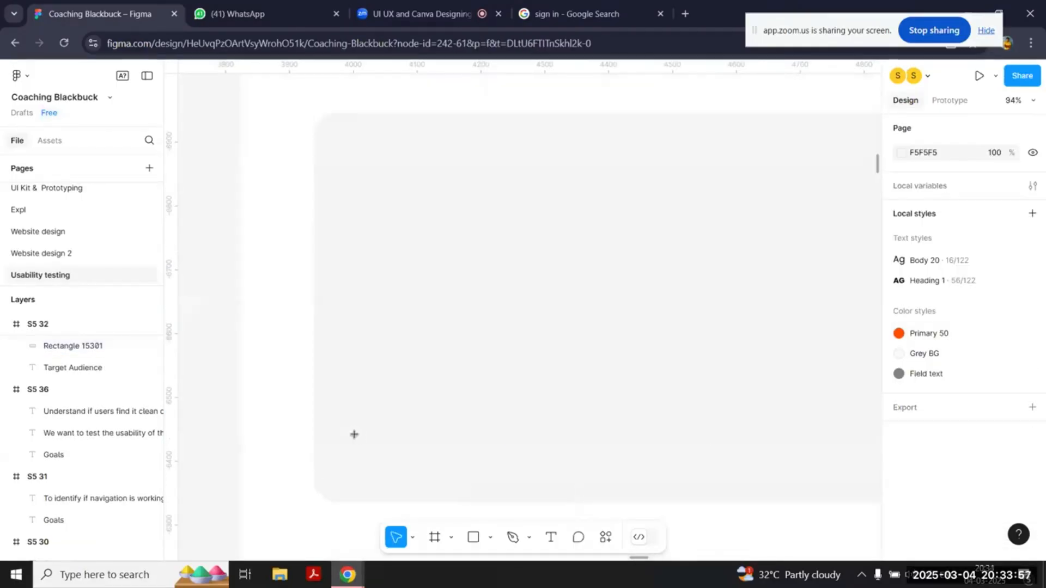
{"action": "key", "text": "r"}
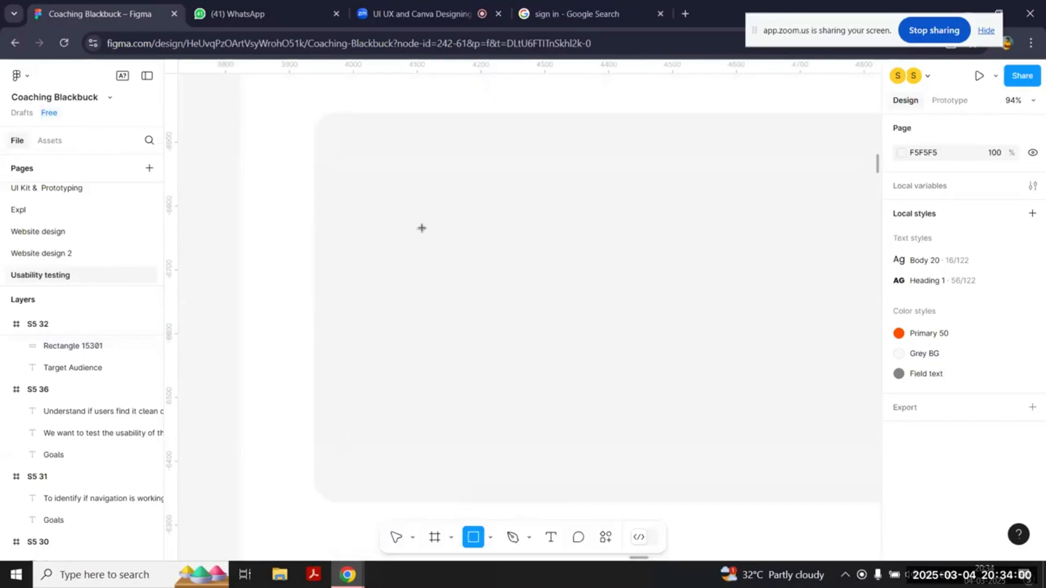
{"action": "left_click_drag", "start_coordinate": [421, 228], "coordinate": [464, 268]}
{"action": "key", "text": "Delete"}
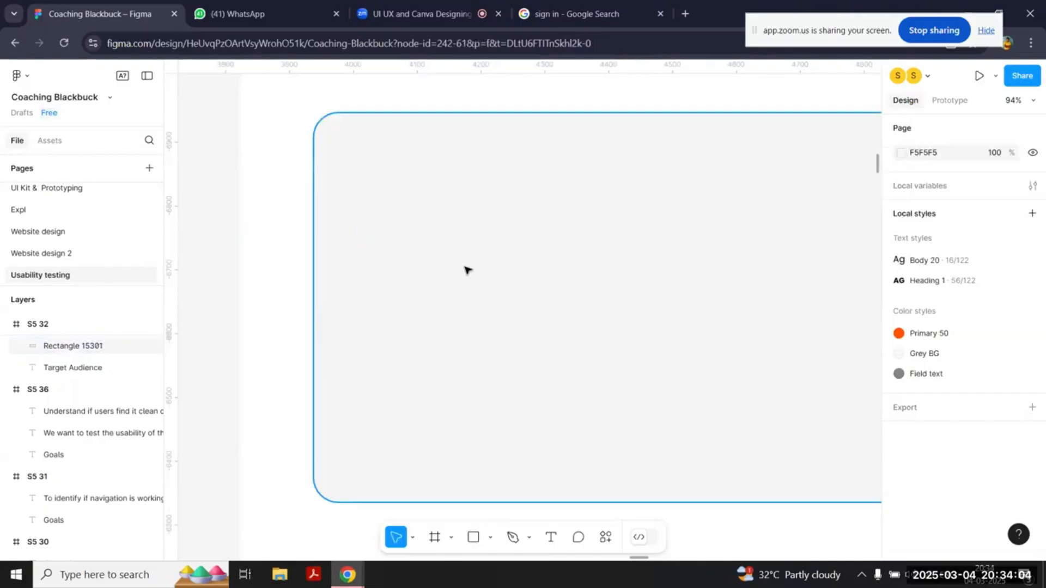
Step: Draw a 160 × 160 circle inside the grey card and add the label "Name of participant" beneath it at font size 26
{"action": "key", "text": "o"}
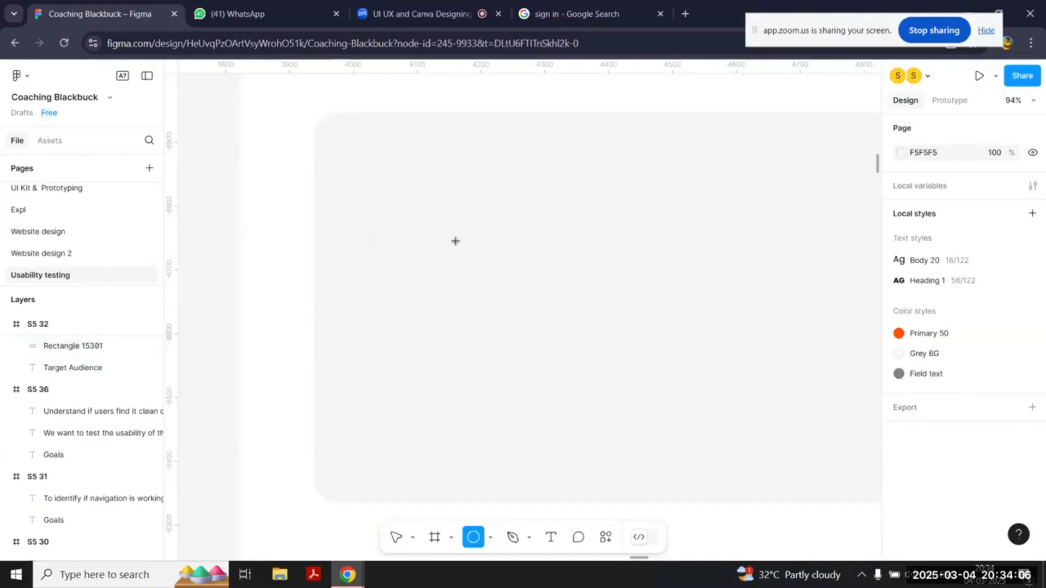
{"action": "mouse_move", "coordinate": [455, 241]}
{"action": "left_mouse_down"}
{"action": "mouse_move", "coordinate": [493, 281]}
{"action": "mouse_move", "coordinate": [459, 227]}
{"action": "left_mouse_up"}
{"action": "key", "text": "t"}
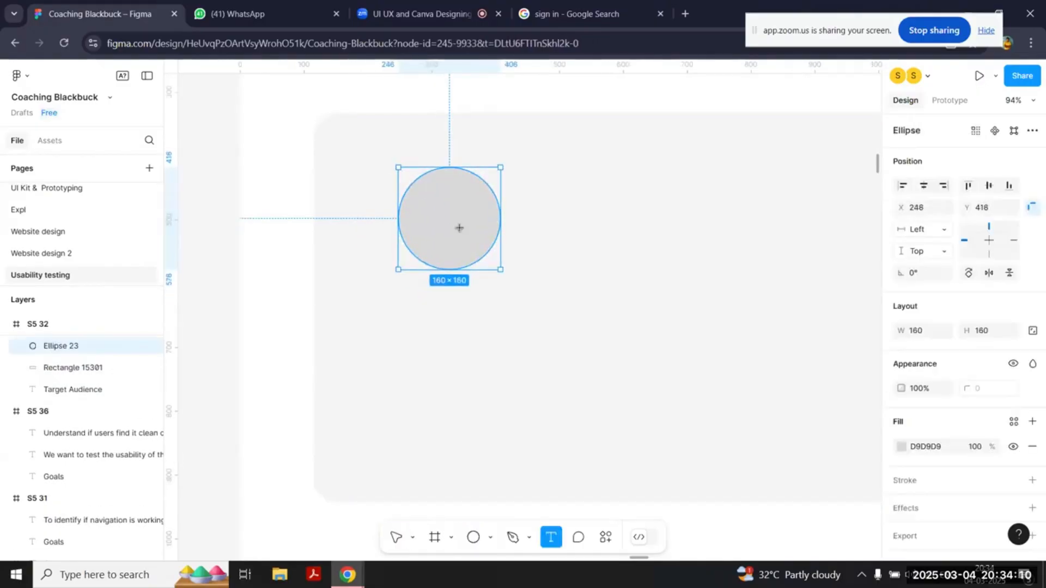
{"action": "left_click", "coordinate": [441, 304]}
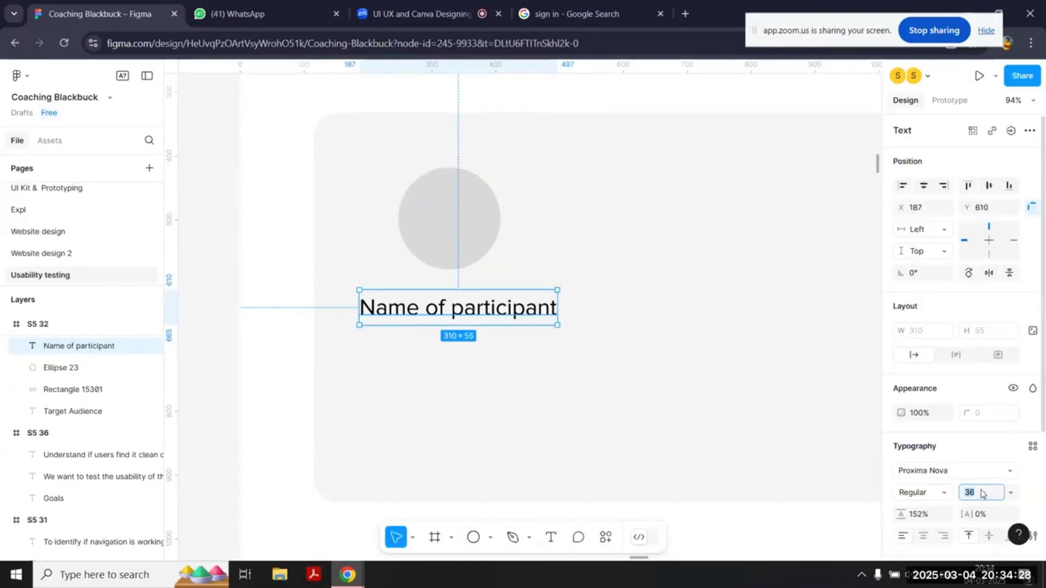
{"action": "key", "text": "shift+Down"}
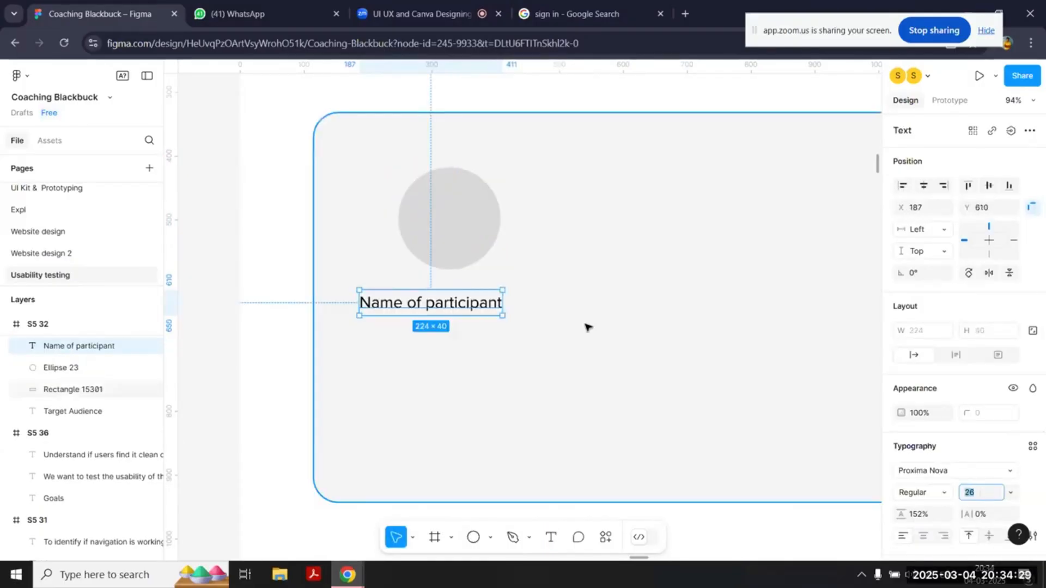
Step: Add a smaller "Occupation" label centred beneath the participant name and shorten the grey card to a height of 451
{"action": "double_click", "coordinate": [451, 303]}
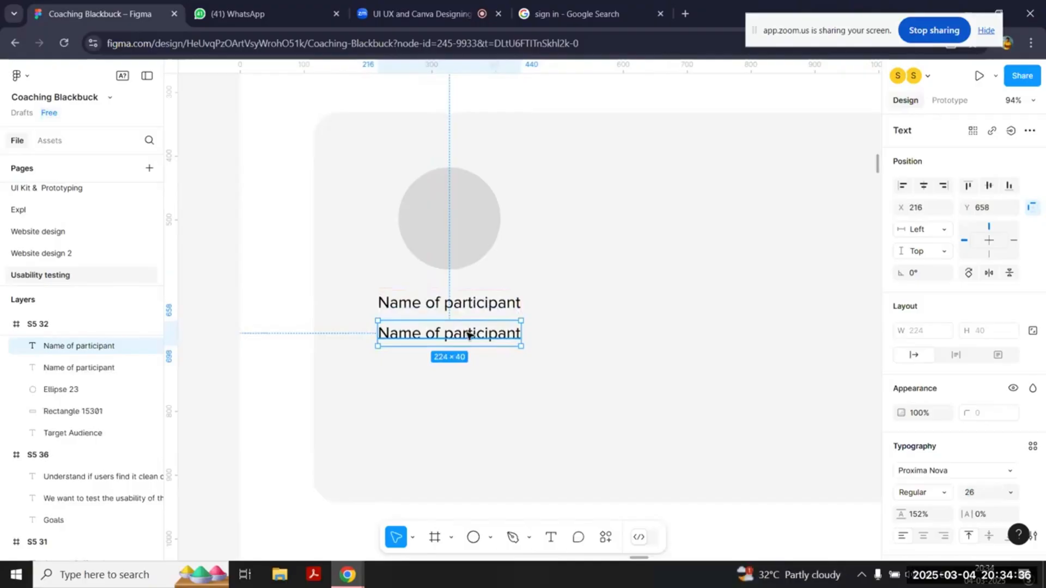
{"action": "double_click", "coordinate": [468, 334]}
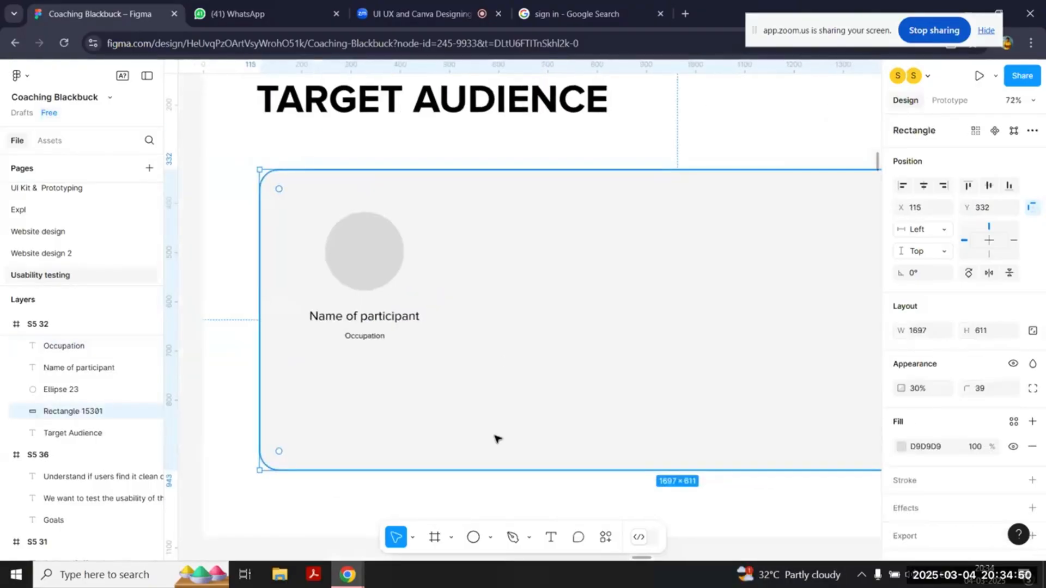
{"action": "left_click_drag", "start_coordinate": [516, 469], "coordinate": [535, 391]}
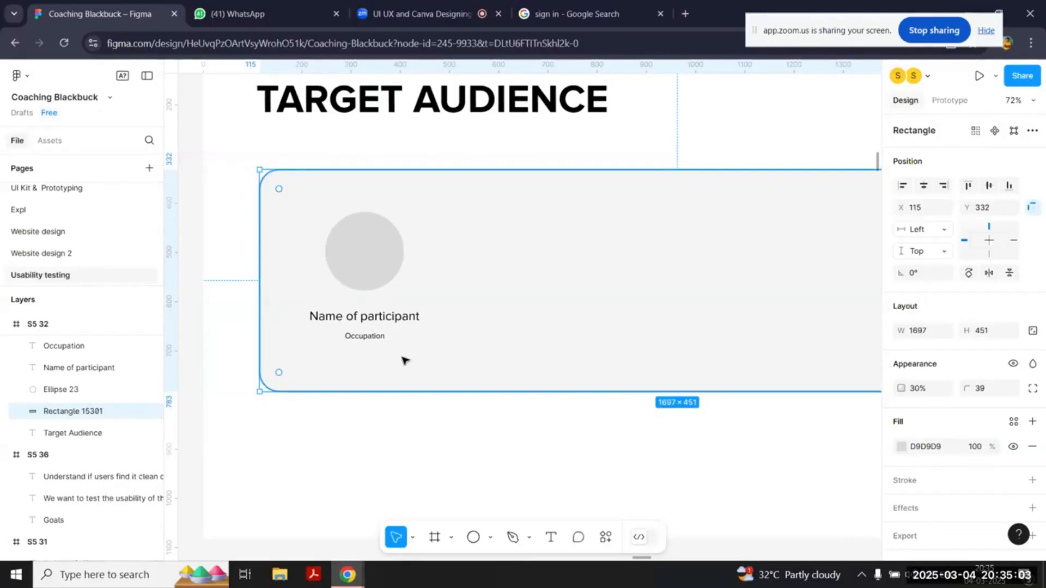
Step: Copy the participant name label into the empty area beside the circle to create stacked "Age" and "Location" labels
{"action": "key", "text": "r"}
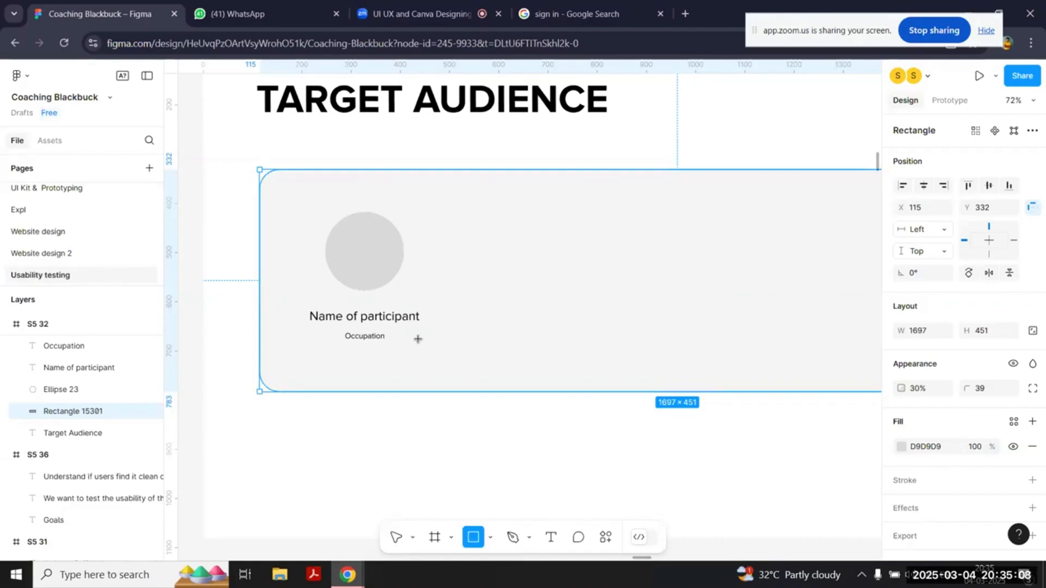
{"action": "key", "text": "t"}
{"action": "key", "text": "v"}
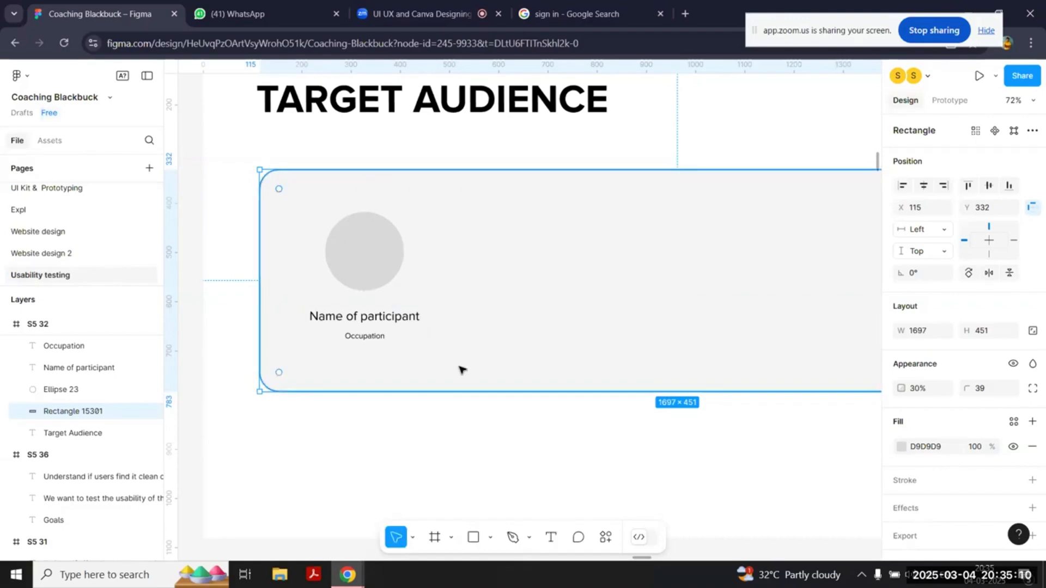
{"action": "left_click", "coordinate": [392, 322]}
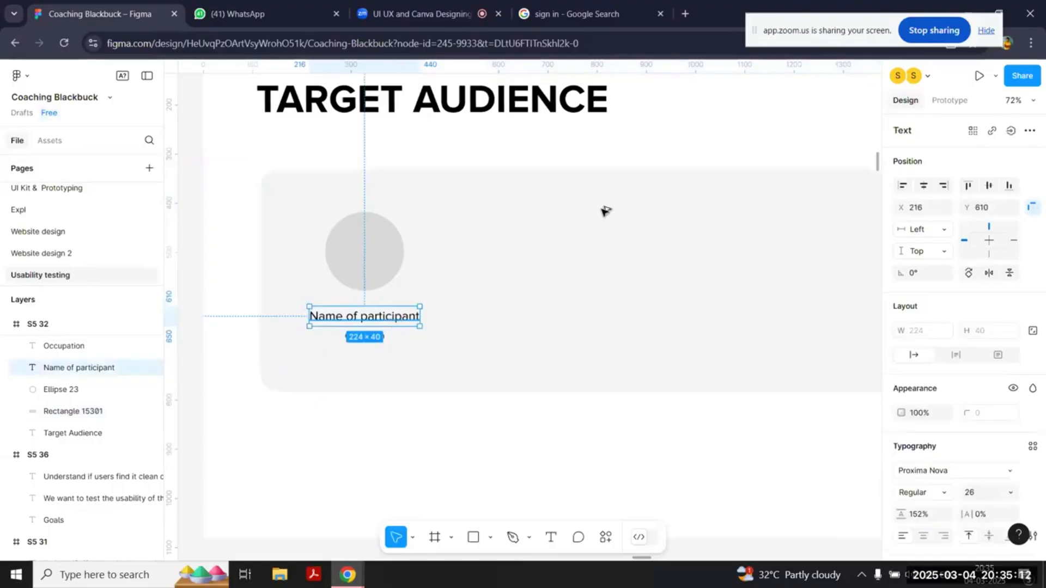
{"action": "left_click_drag", "start_coordinate": [392, 321], "coordinate": [547, 236]}
{"action": "double_click", "coordinate": [548, 235]}
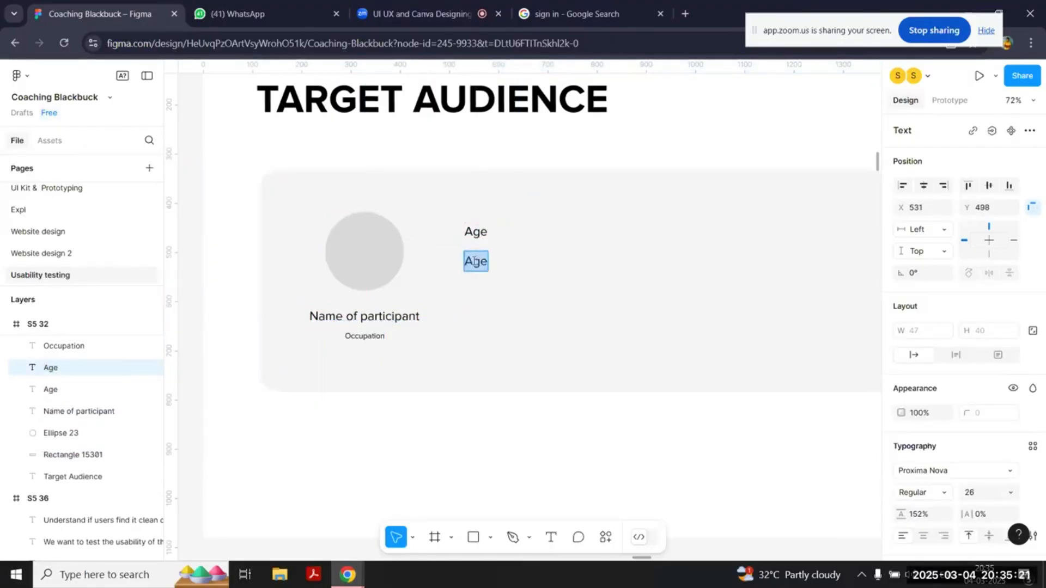
{"action": "type", "text": "Location"}
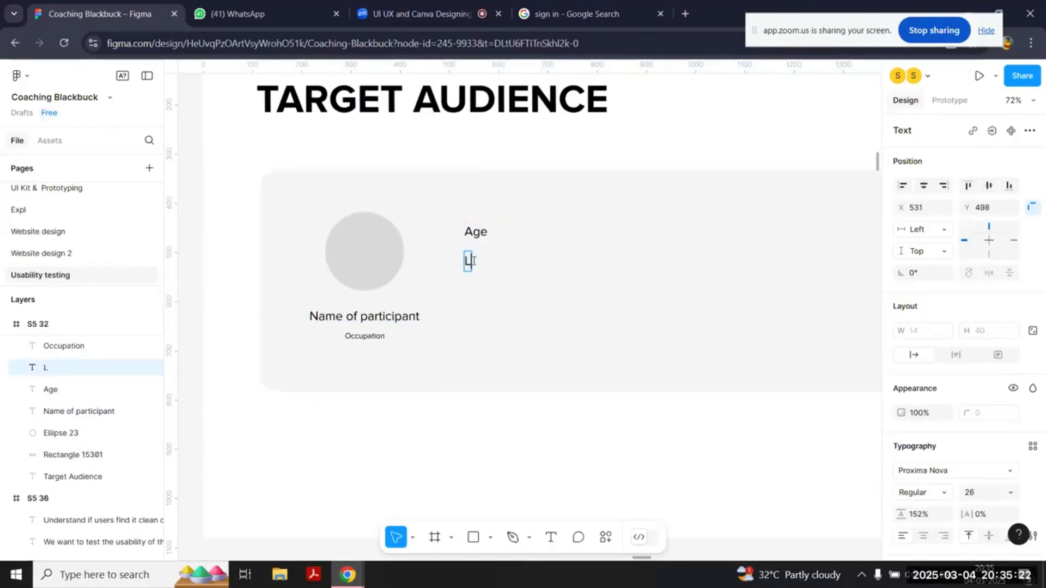
{"action": "key", "text": "Escape"}
Step: Duplicate the Location label downward at equal spacing to add "Platforms" and "Apps" labels
{"action": "left_click_drag", "start_coordinate": [495, 268], "coordinate": [493, 297]}
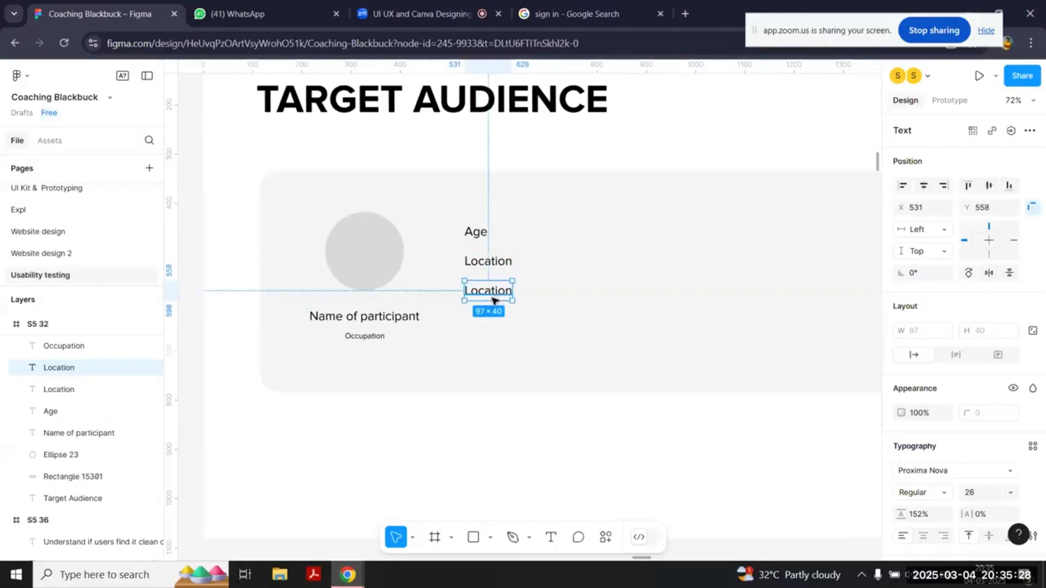
{"action": "double_click", "coordinate": [493, 298]}
{"action": "type", "text": "Platforms"}
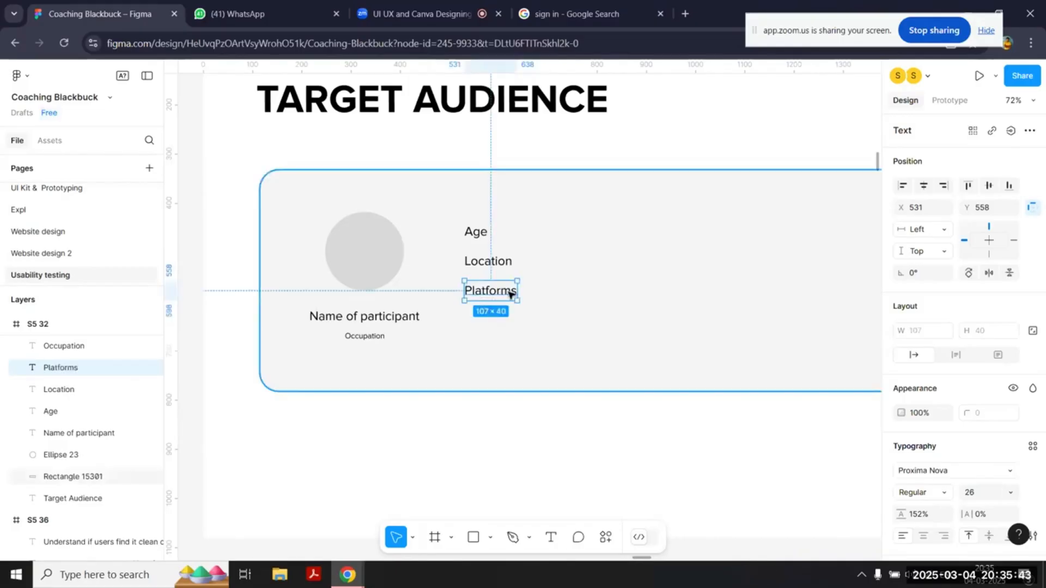
{"action": "left_click_drag", "start_coordinate": [493, 292], "coordinate": [493, 323], "text": "alt"}
{"action": "double_click", "coordinate": [493, 321]}
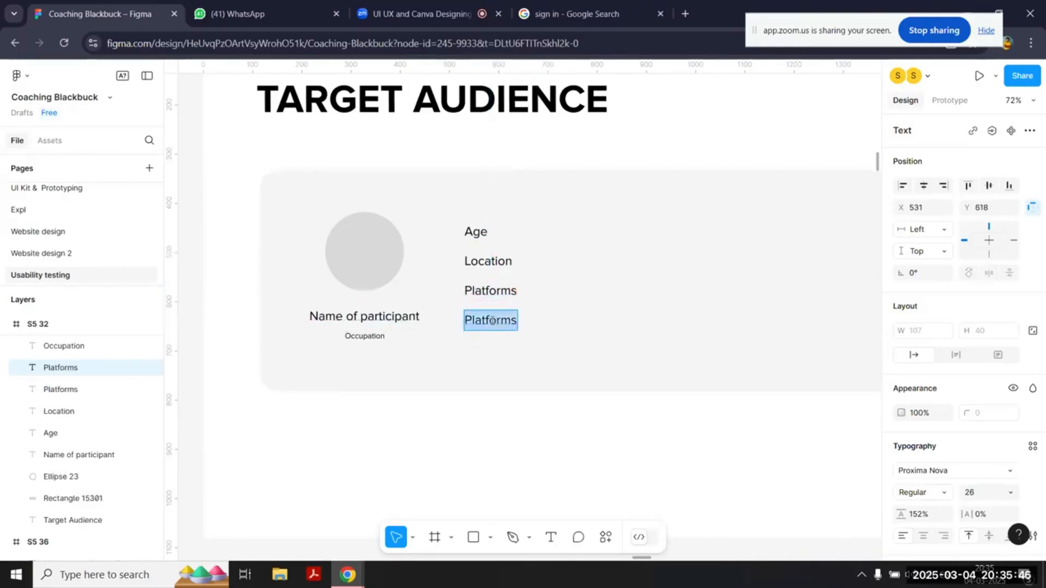
{"action": "type", "text": "Apps"}
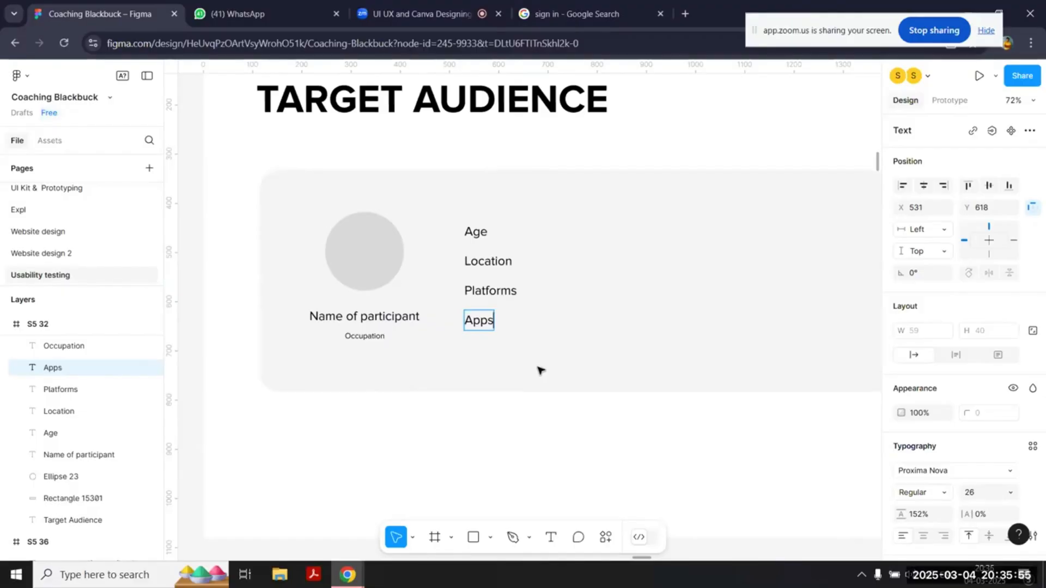
Step: Add the values "32", "Hyd" and "Desktop" in a second column beside Age, Location and Platforms
{"action": "left_click", "coordinate": [483, 233]}
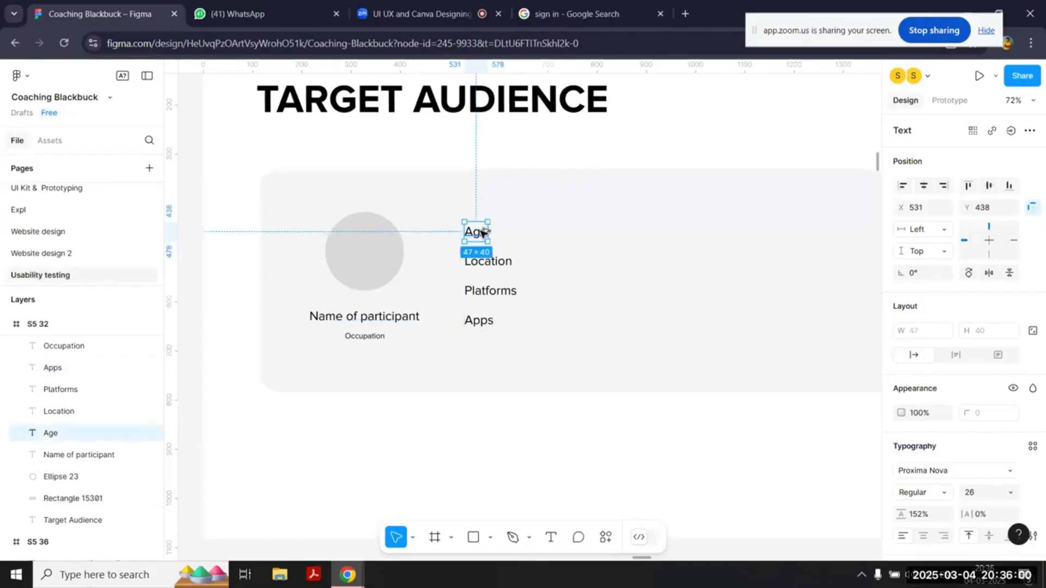
{"action": "left_click_drag", "start_coordinate": [483, 233], "coordinate": [577, 240]}
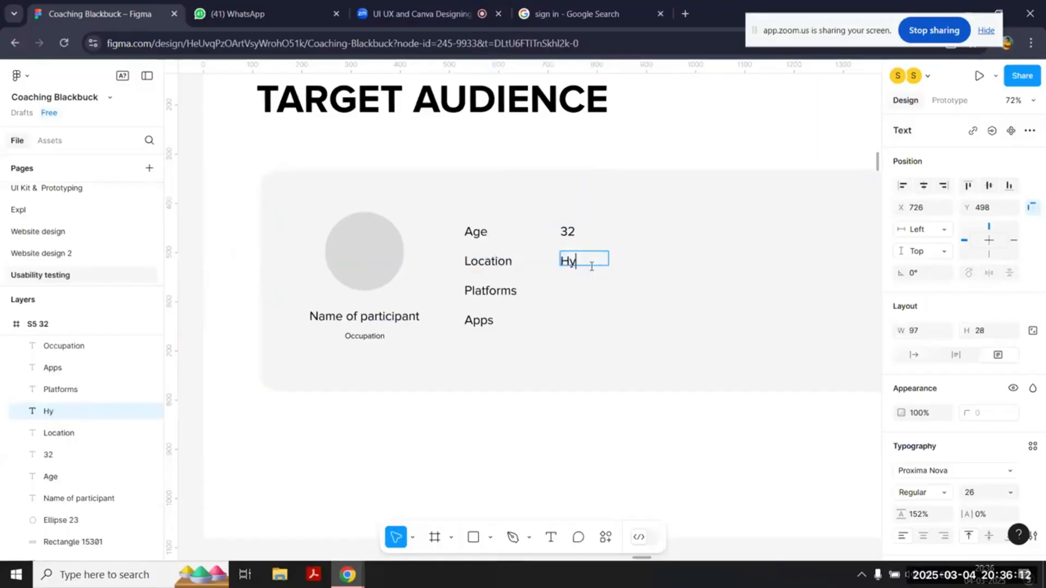
{"action": "type", "text": "d"}
{"action": "left_click", "coordinate": [498, 294], "text": "shift"}
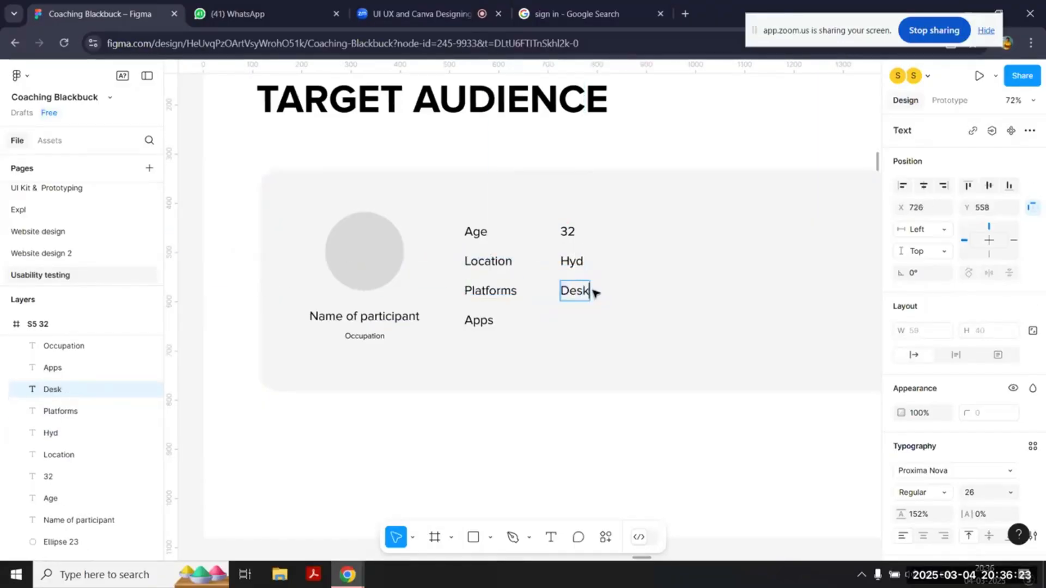
{"action": "type", "text": "top"}
Step: Add "Savan" beside the Apps label and "YT music" on a line beneath it
{"action": "left_click", "coordinate": [487, 326]}
{"action": "left_click_drag", "start_coordinate": [486, 326], "coordinate": [582, 325]}
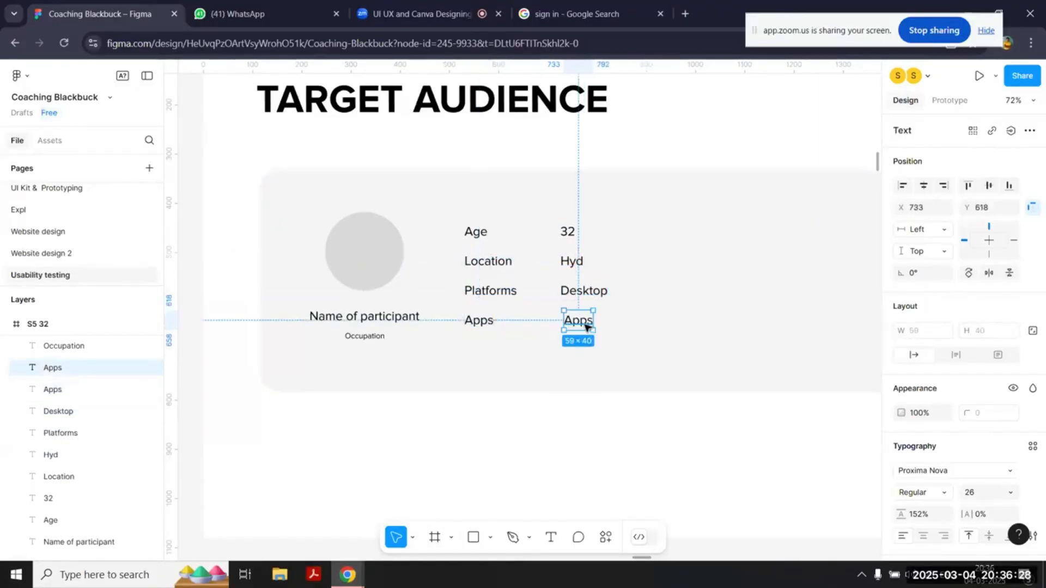
{"action": "double_click", "coordinate": [583, 326]}
{"action": "type", "text": "Savan"}
{"action": "key", "text": "Escape"}
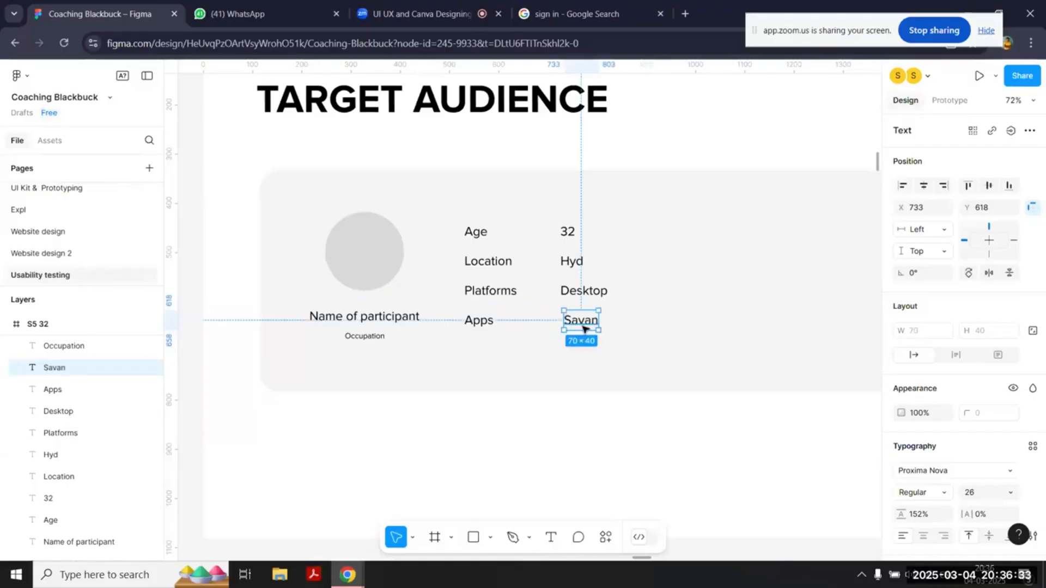
{"action": "left_click_drag", "start_coordinate": [580, 325], "coordinate": [584, 345]}
{"action": "double_click", "coordinate": [583, 345]}
{"action": "type", "text": "YT music"}
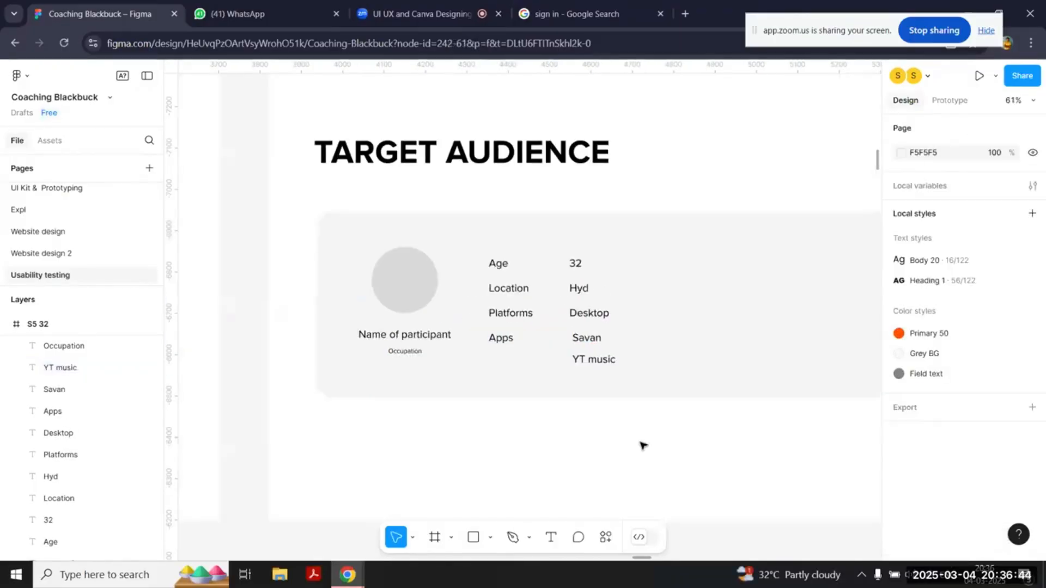
Step: Move the whole block of labels and values about 105 px further from the participant name, then deselect it
{"action": "left_click_drag", "start_coordinate": [643, 445], "coordinate": [484, 254]}
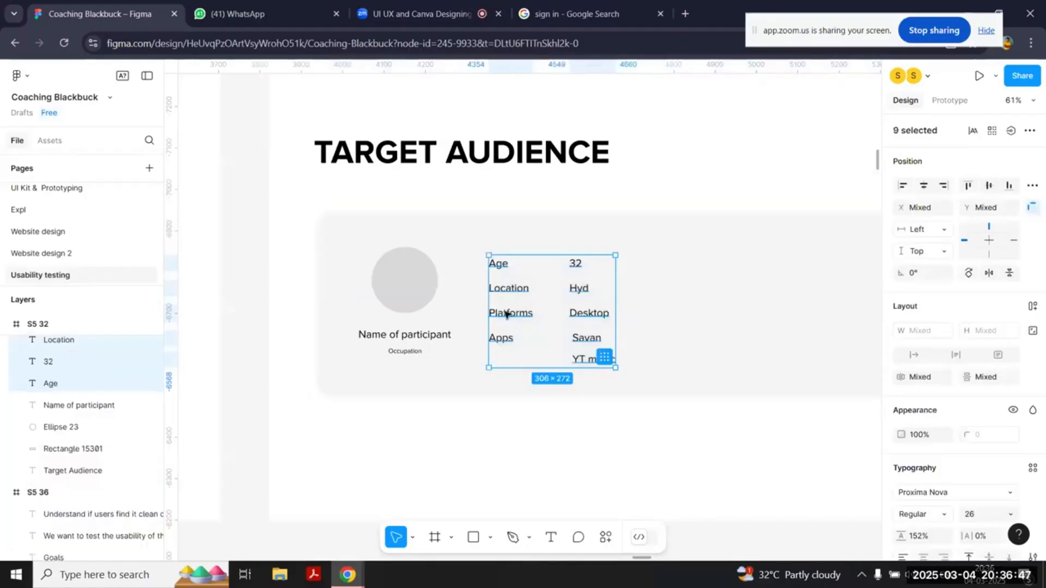
{"action": "left_click_drag", "start_coordinate": [506, 312], "coordinate": [550, 315]}
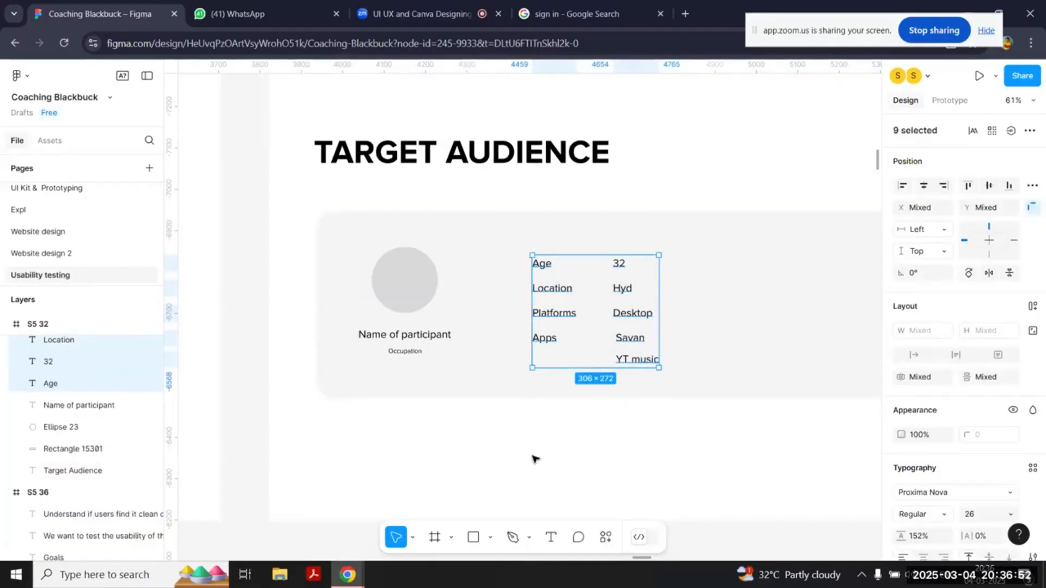
{"action": "left_click", "coordinate": [618, 439]}
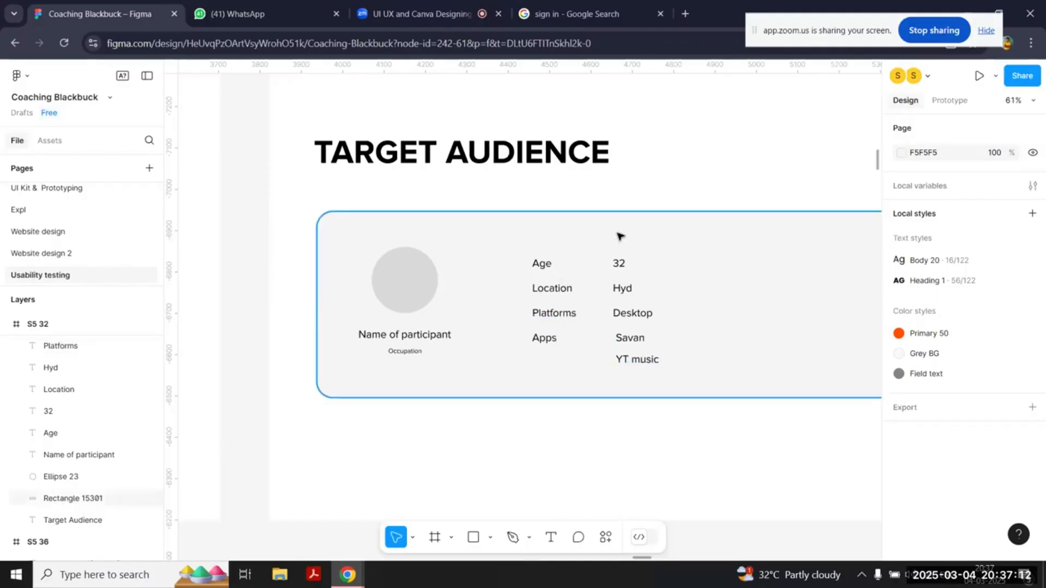
Step: Copy the participant name label to the empty area beyond the values, level with Age, and change it to "Interest in music"
{"action": "scroll", "coordinate": [623, 281], "scroll_direction": "right", "scroll_amount": 3}
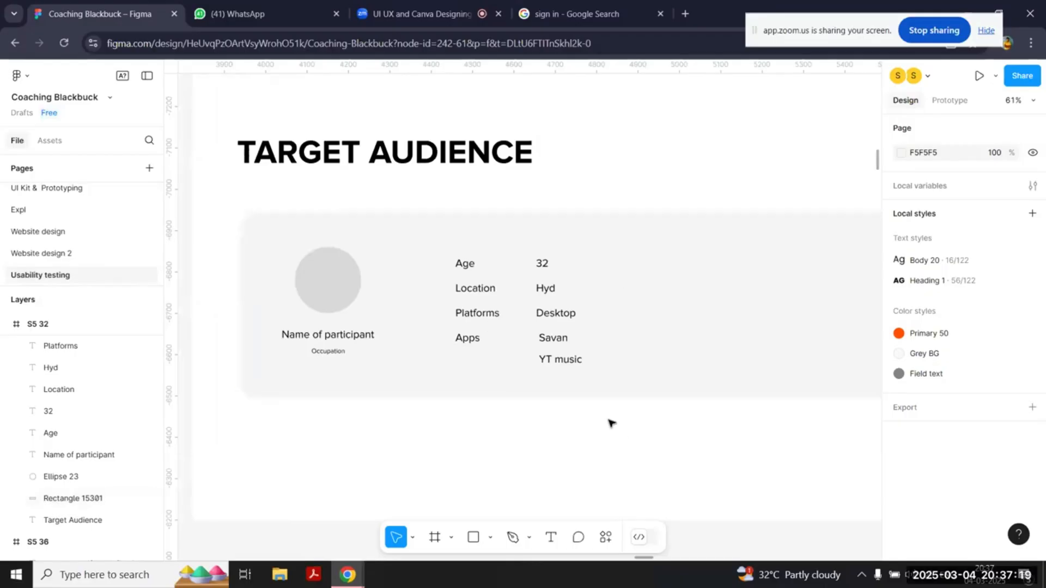
{"action": "left_click_drag", "start_coordinate": [610, 420], "coordinate": [463, 250]}
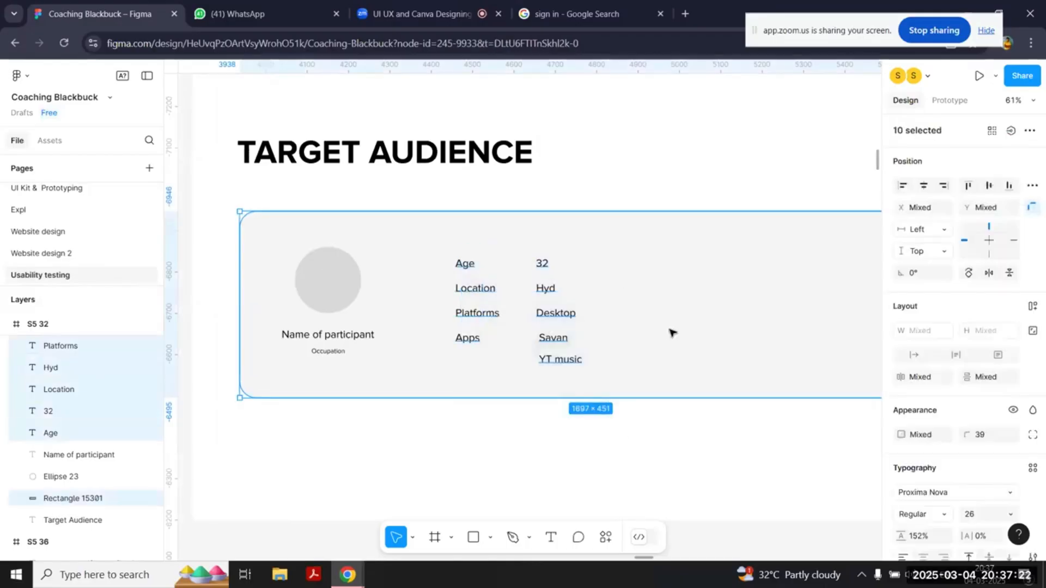
{"action": "left_click_drag", "start_coordinate": [327, 335], "coordinate": [727, 265]}
{"action": "double_click", "coordinate": [727, 265]}
{"action": "type", "text": "In"}
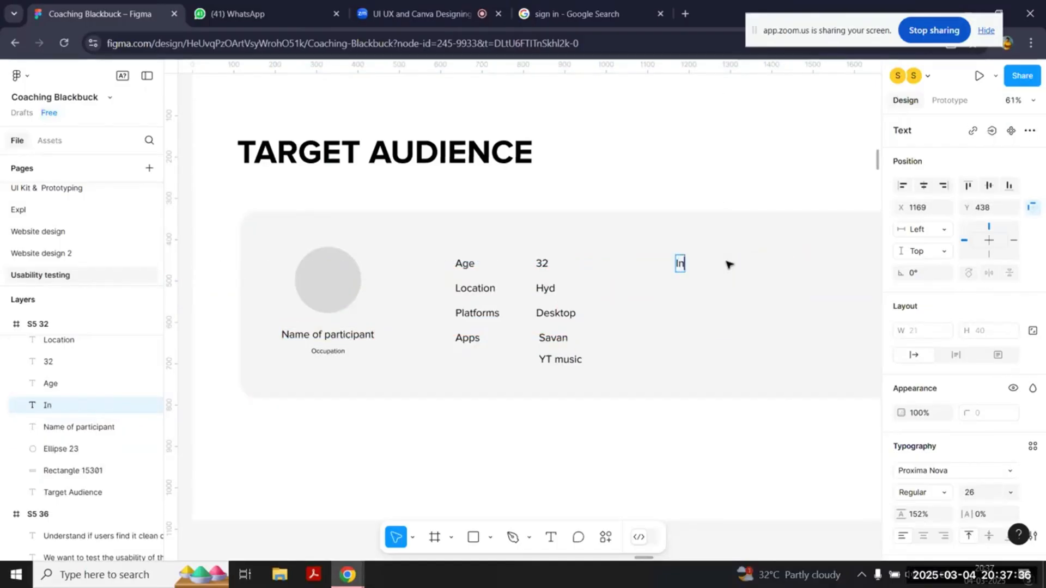
{"action": "type", "text": "terest in music"}
{"action": "key", "text": "Escape"}
Step: Draw a row of five 26 × 26 stars below "Interest in music", with four filled yellow E9D53B and the last one grey
{"action": "scroll", "coordinate": [728, 322], "scroll_direction": "up", "scroll_amount": 3}
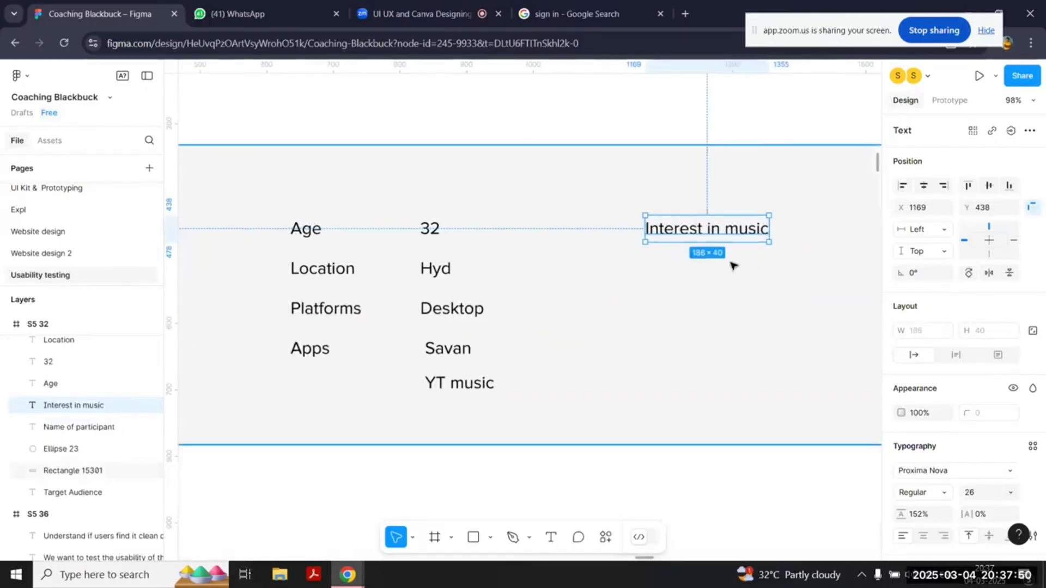
{"action": "left_click", "coordinate": [412, 539]}
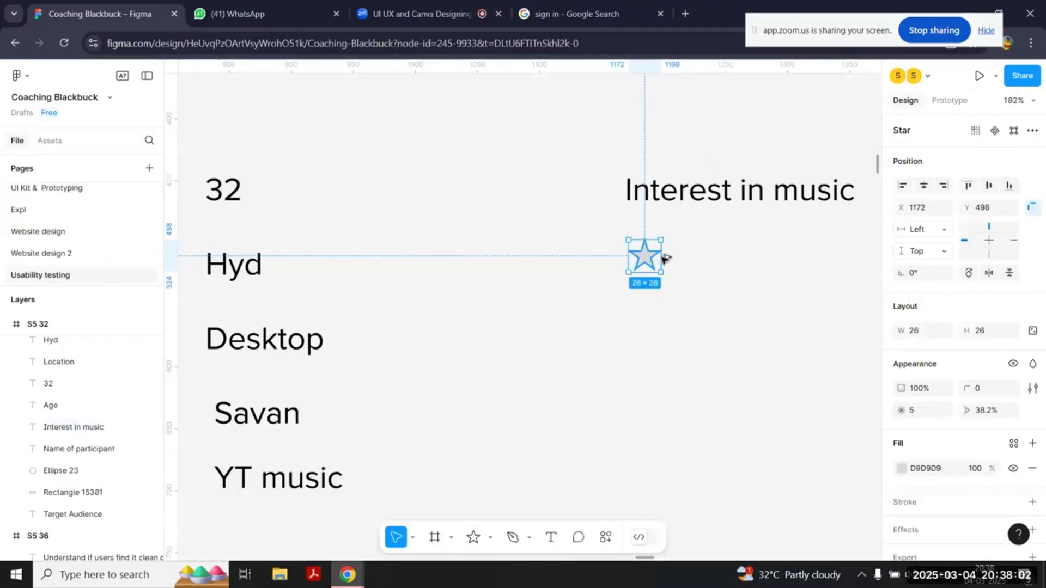
{"action": "left_click_drag", "start_coordinate": [665, 257], "coordinate": [689, 253]}
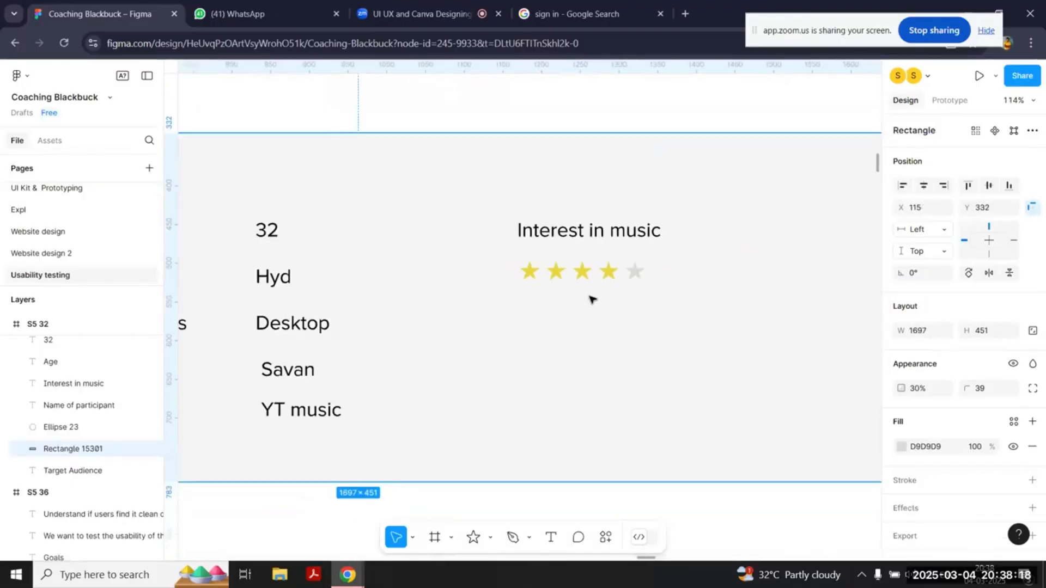
Step: Duplicate the "Interest in music" label below the stars and change it to "Tech savviness", correcting the spelling with the suggested word
{"action": "left_click", "coordinate": [572, 188]}
{"action": "left_click_drag", "start_coordinate": [572, 189], "coordinate": [573, 278]}
{"action": "double_click", "coordinate": [573, 277]}
{"action": "type", "text": "T"}
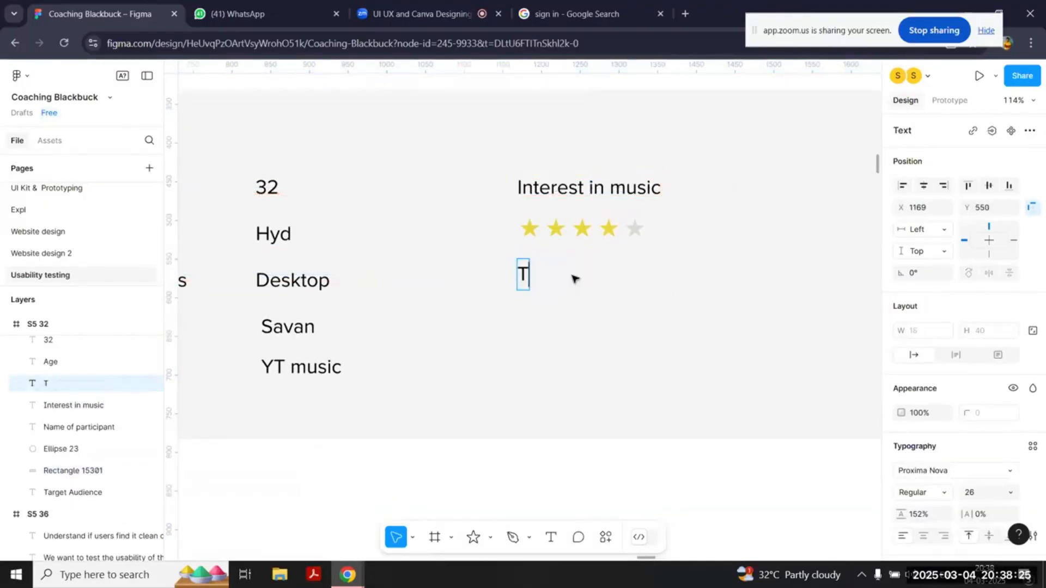
{"action": "type", "text": "ech saviness"}
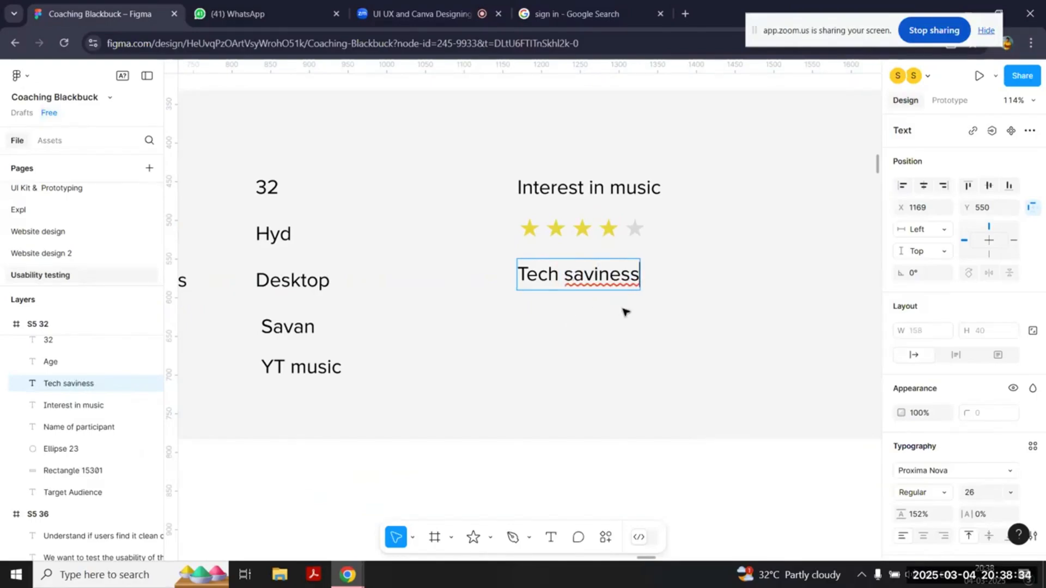
{"action": "right_click", "coordinate": [596, 274]}
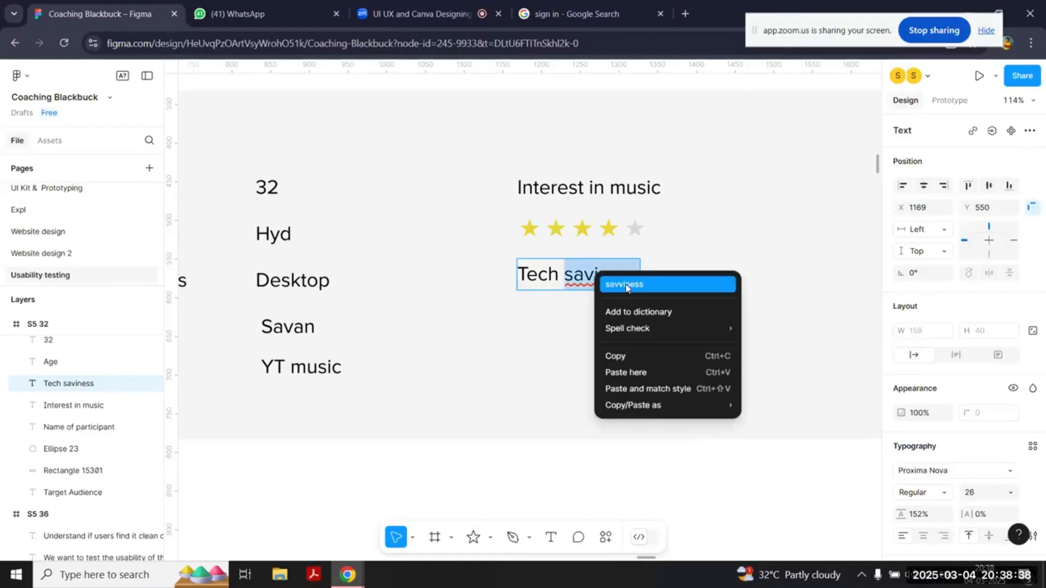
{"action": "left_click", "coordinate": [630, 285]}
Step: Duplicate the five-star rating row beneath the "Tech savviness" label
{"action": "left_click", "coordinate": [528, 227]}
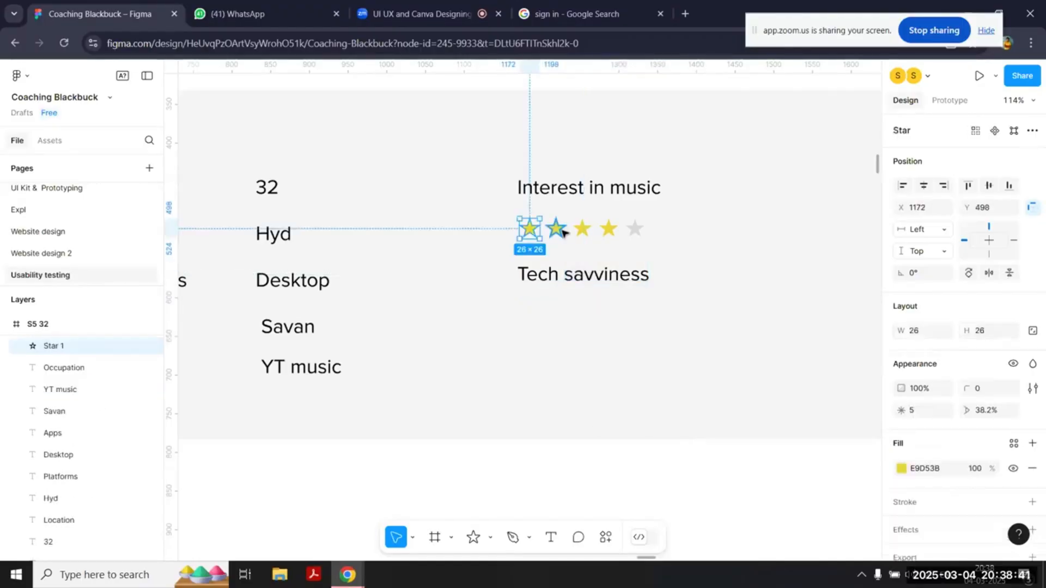
{"action": "left_click", "coordinate": [555, 231], "text": "shift"}
{"action": "left_click_drag", "start_coordinate": [529, 229], "coordinate": [528, 307]}
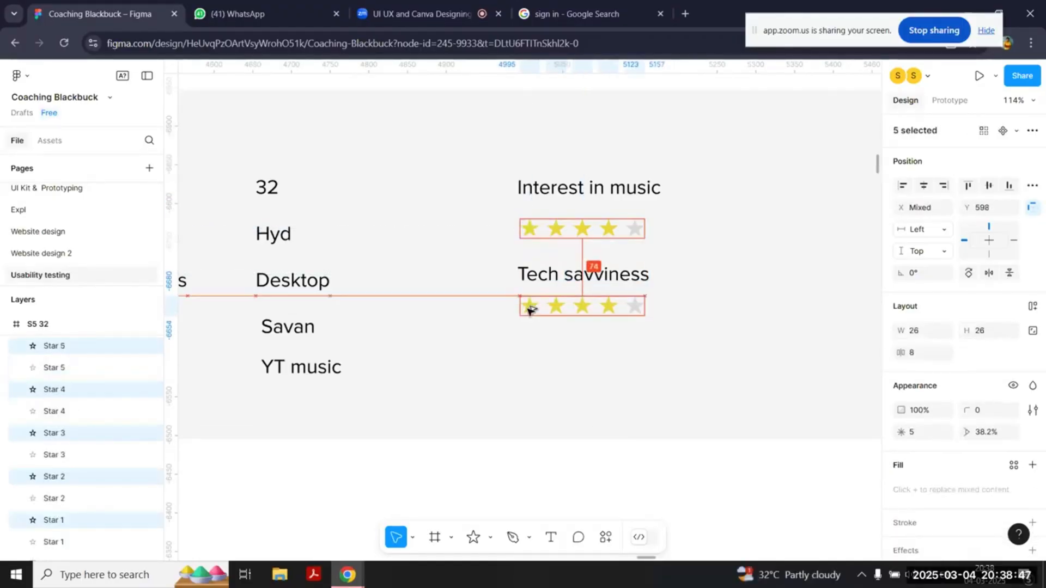
{"action": "scroll", "coordinate": [431, 309], "scroll_direction": "down", "scroll_amount": 5}
{"action": "left_click", "coordinate": [509, 472]}
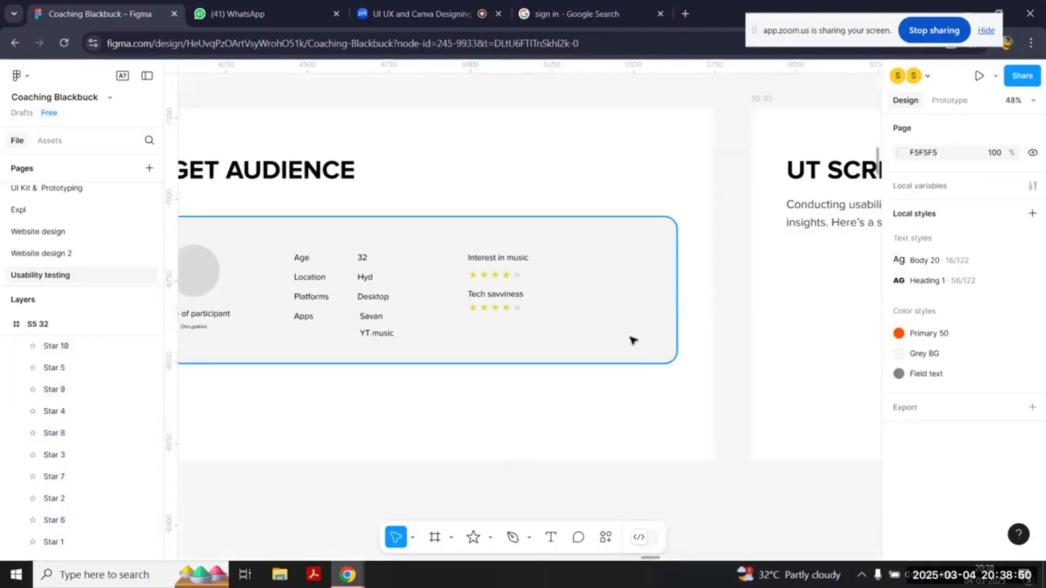
Step: Narrow the grey card to a width of 1349 and extend the Target Audience slide frame to a height of 1876
{"action": "left_click", "coordinate": [629, 338]}
{"action": "left_click_drag", "start_coordinate": [676, 326], "coordinate": [563, 324]}
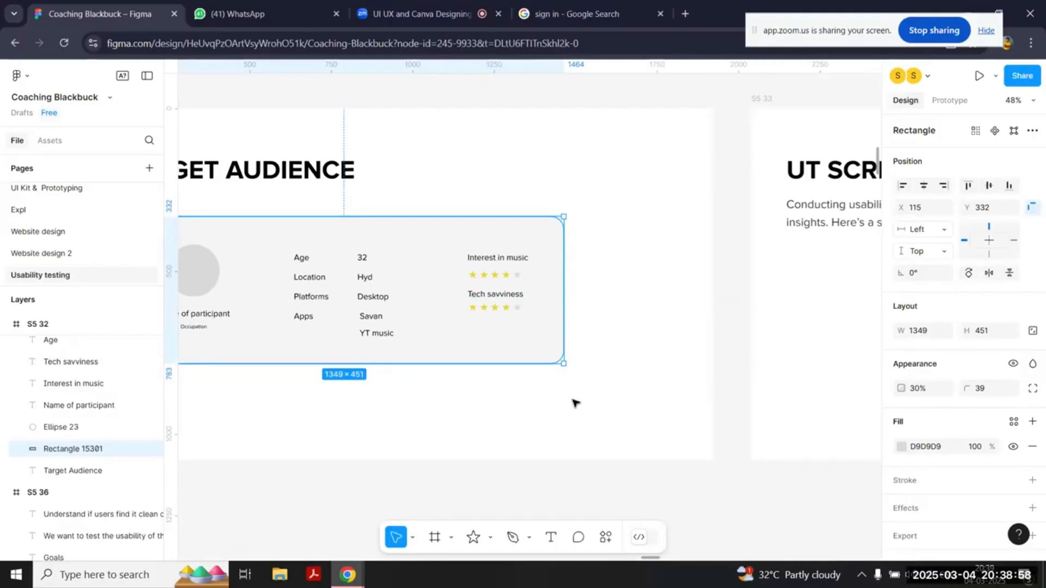
{"action": "scroll", "coordinate": [574, 401], "scroll_direction": "down", "scroll_amount": 3}
{"action": "left_click", "coordinate": [502, 382]}
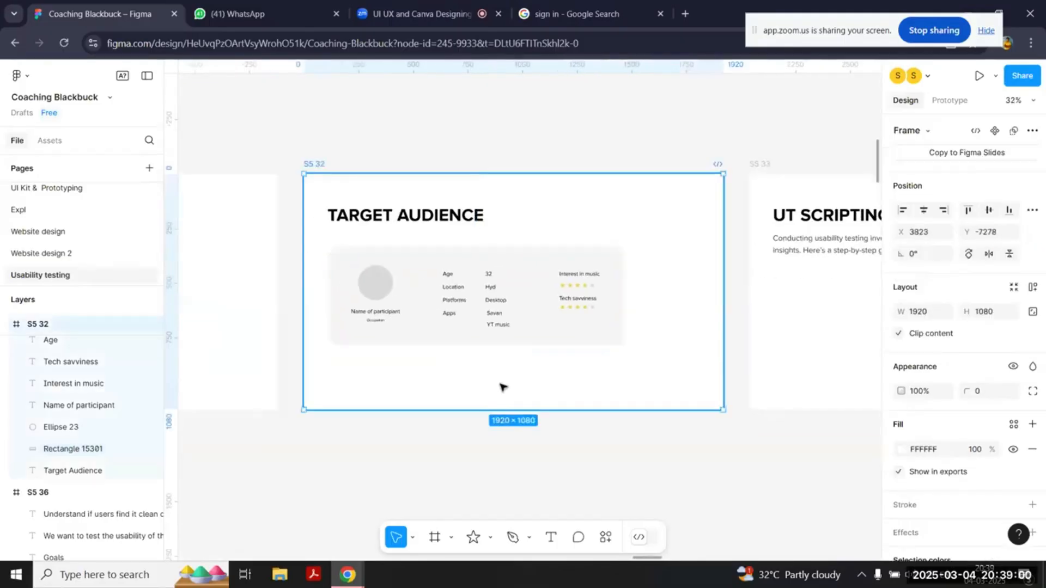
{"action": "left_click_drag", "start_coordinate": [493, 410], "coordinate": [501, 354]}
{"action": "scroll", "coordinate": [525, 309], "scroll_direction": "up", "scroll_amount": 6}
{"action": "scroll", "coordinate": [362, 403], "scroll_direction": "up", "scroll_amount": 5}
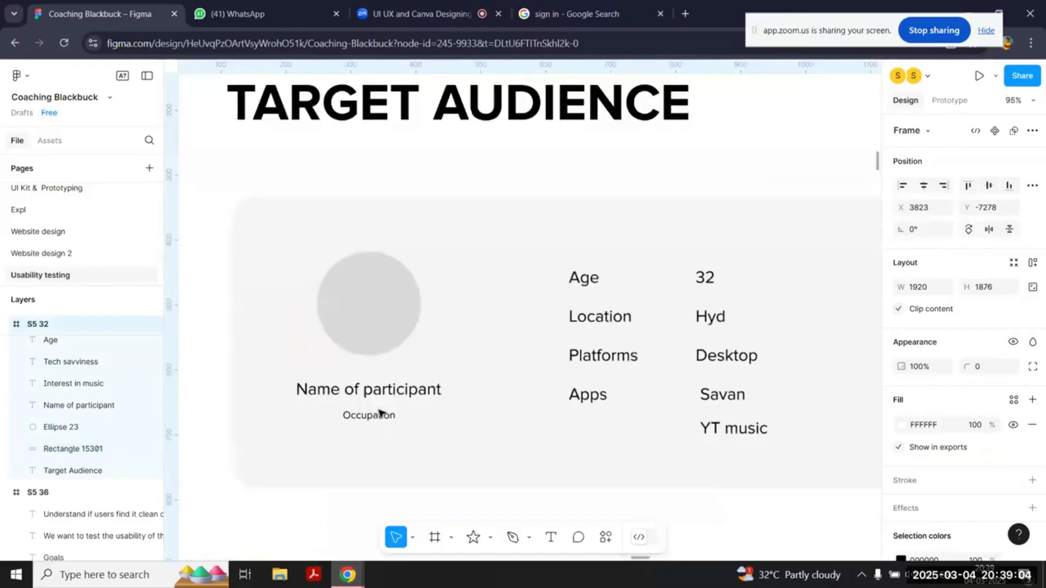
Step: Duplicate the whole participant card twice, stacking the copies beneath the original with even gaps on the Target Audience slide
{"action": "scroll", "coordinate": [725, 159], "scroll_direction": "down", "scroll_amount": 2}
{"action": "left_click_drag", "start_coordinate": [754, 350], "coordinate": [296, 185]}
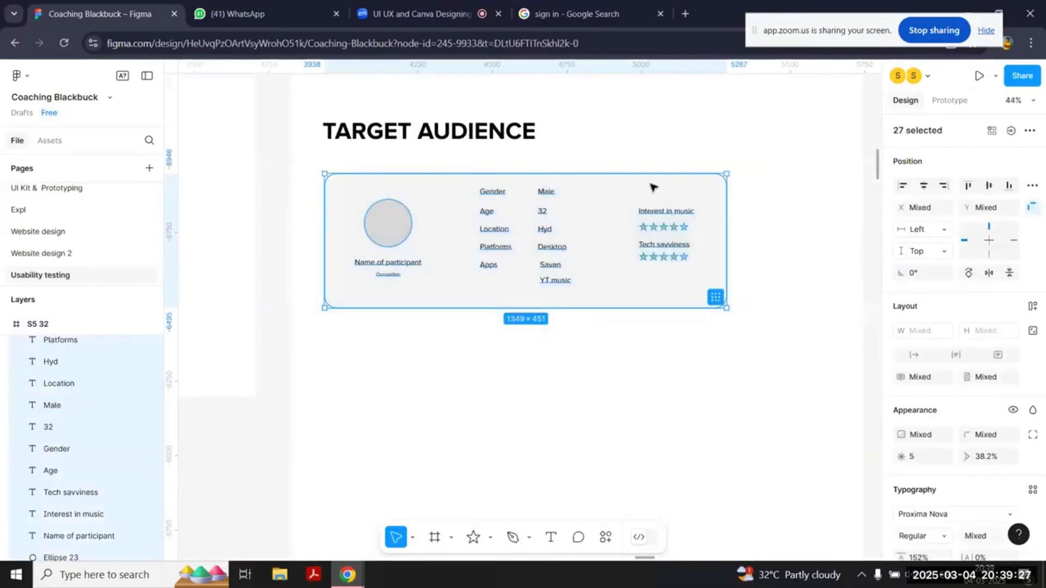
{"action": "left_click_drag", "start_coordinate": [606, 197], "coordinate": [622, 343]}
{"action": "scroll", "coordinate": [788, 357], "scroll_direction": "left", "scroll_amount": 10}
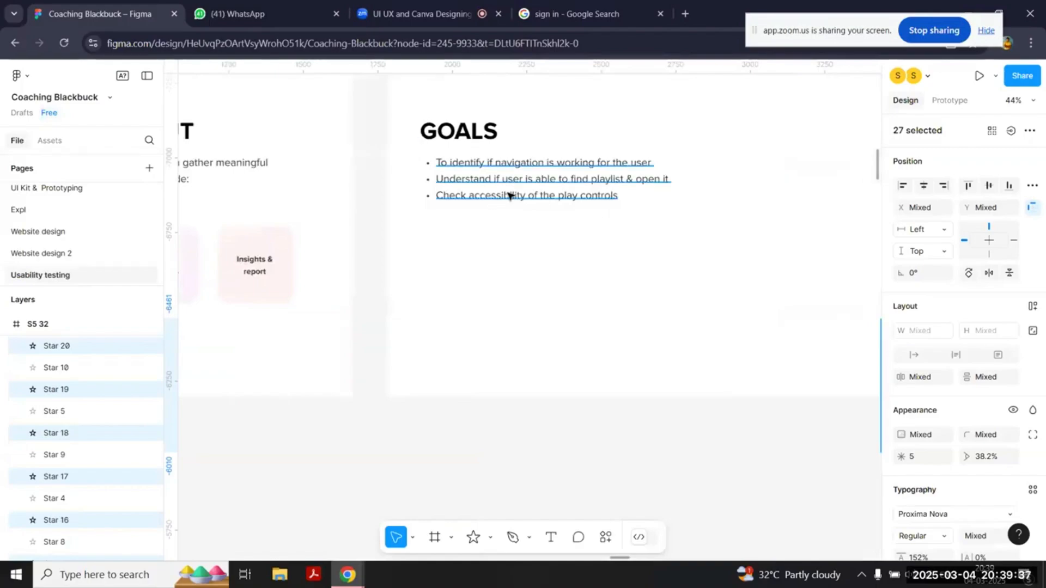
{"action": "scroll", "coordinate": [532, 196], "scroll_direction": "right", "scroll_amount": 1}
{"action": "scroll", "coordinate": [532, 196], "scroll_direction": "right", "scroll_amount": 10}
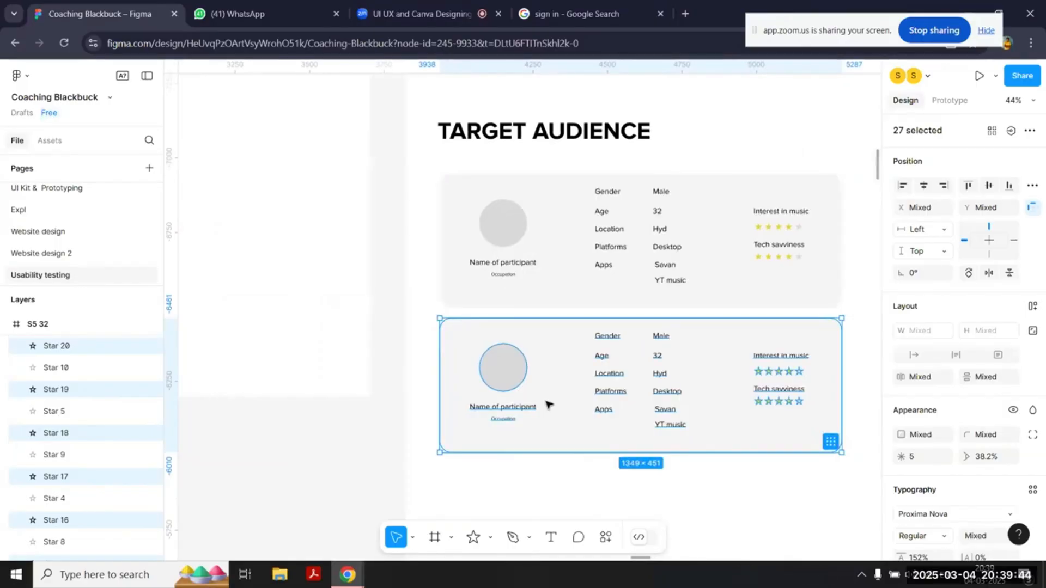
{"action": "left_click_drag", "start_coordinate": [549, 405], "coordinate": [551, 520]}
{"action": "scroll", "coordinate": [552, 520], "scroll_direction": "down", "scroll_amount": 2}
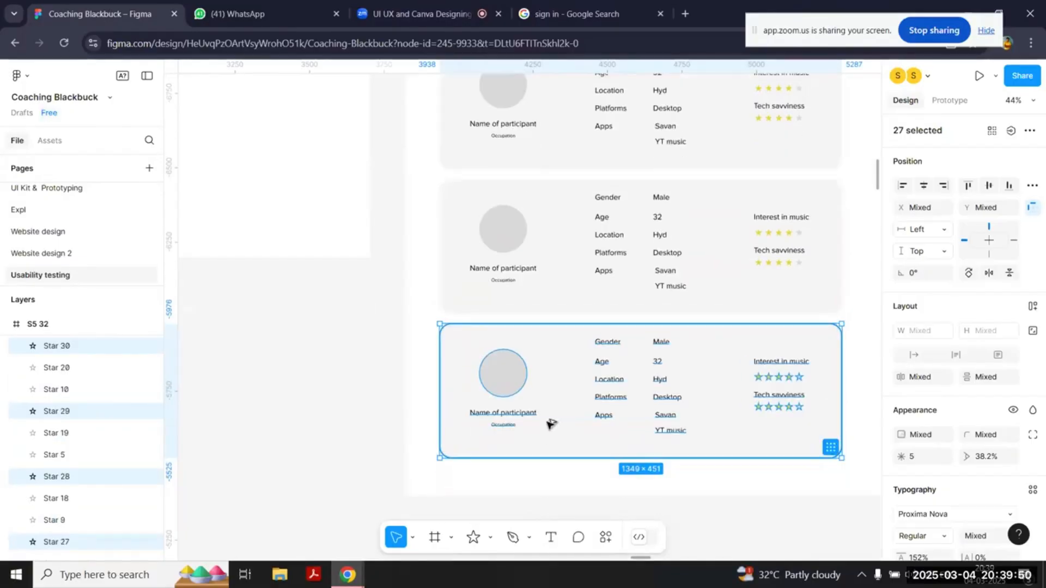
{"action": "left_click", "coordinate": [547, 482]}
Step: Change the gender value on the second participant card to "Female"
{"action": "scroll", "coordinate": [548, 482], "scroll_direction": "down", "scroll_amount": 3}
{"action": "scroll", "coordinate": [675, 355], "scroll_direction": "up", "scroll_amount": 4}
{"action": "scroll", "coordinate": [675, 355], "scroll_direction": "left", "scroll_amount": 2}
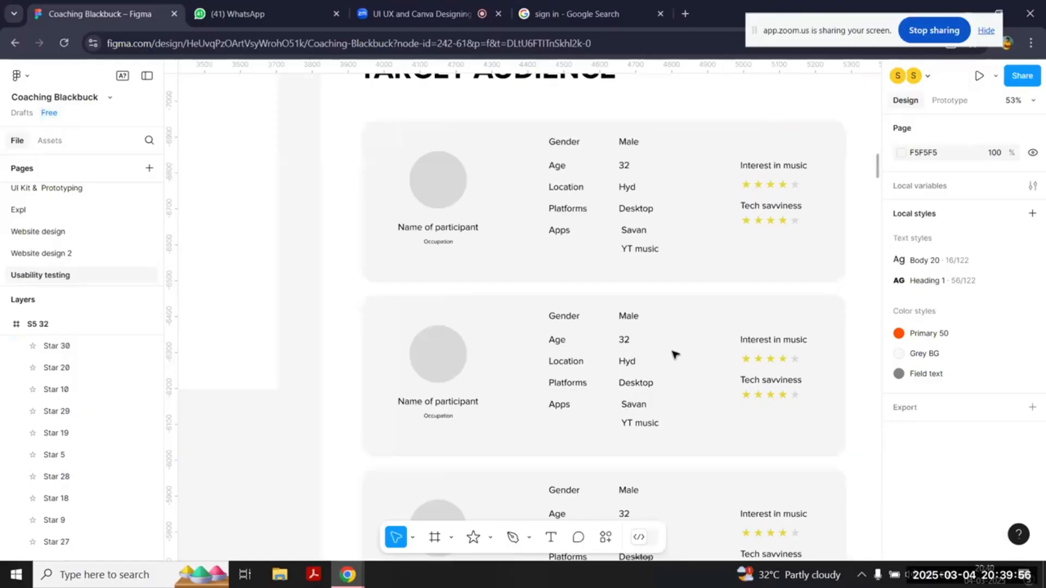
{"action": "left_click", "coordinate": [637, 142]}
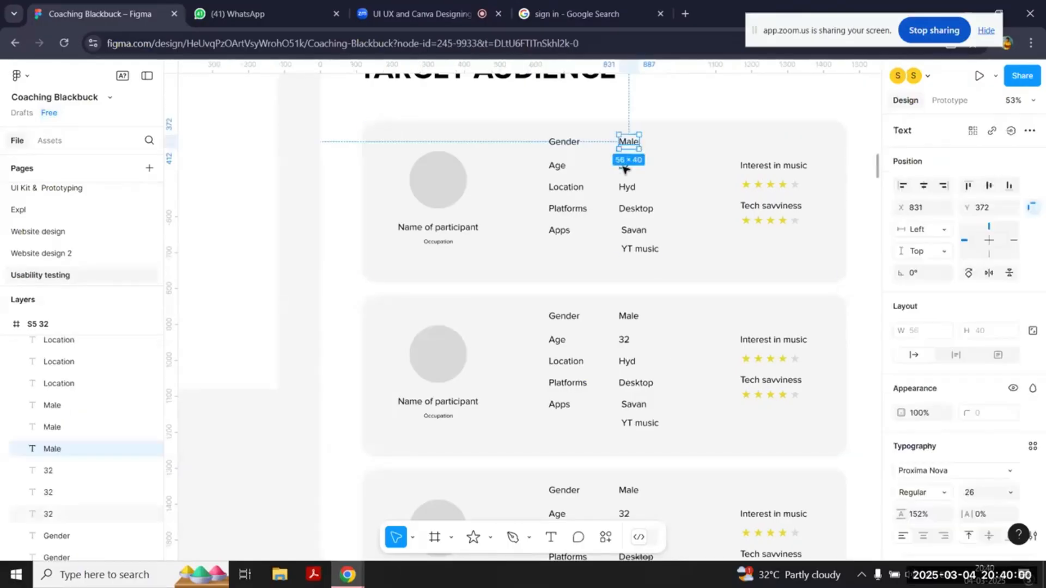
{"action": "left_click", "coordinate": [627, 187]}
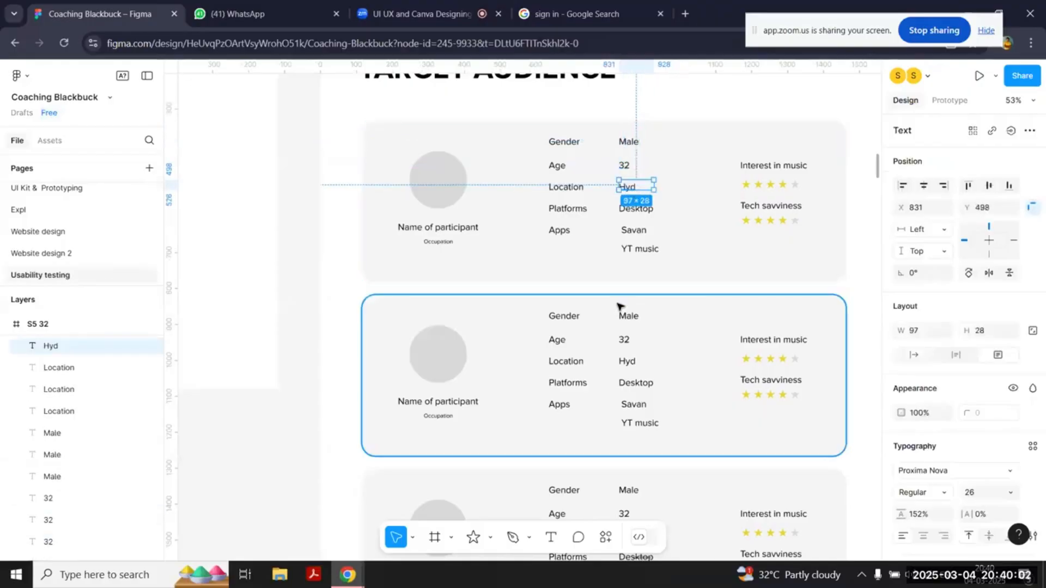
{"action": "double_click", "coordinate": [629, 314]}
{"action": "left_click_drag", "start_coordinate": [627, 315], "coordinate": [617, 317]}
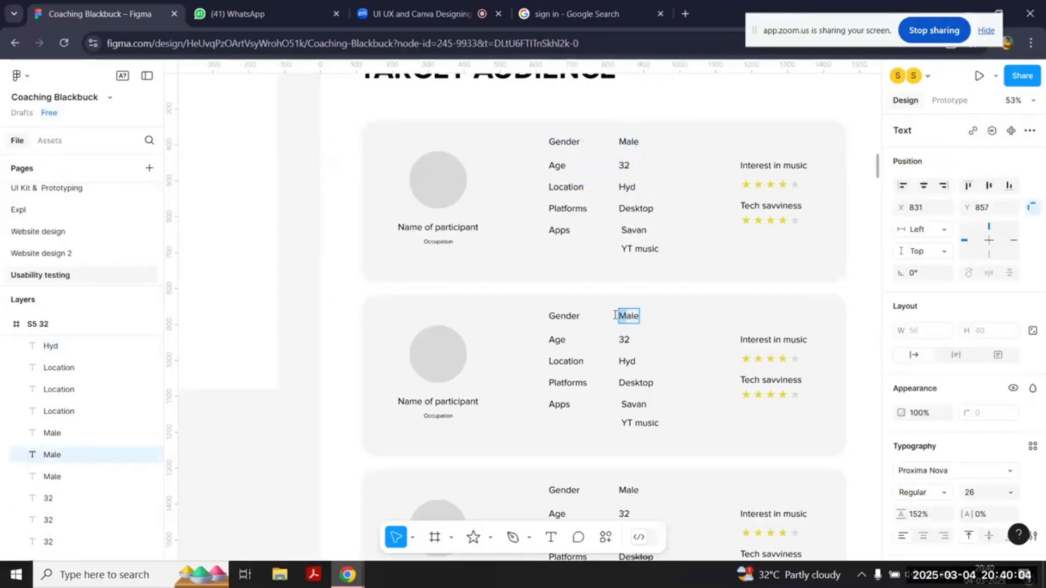
{"action": "type", "text": "Fem"}
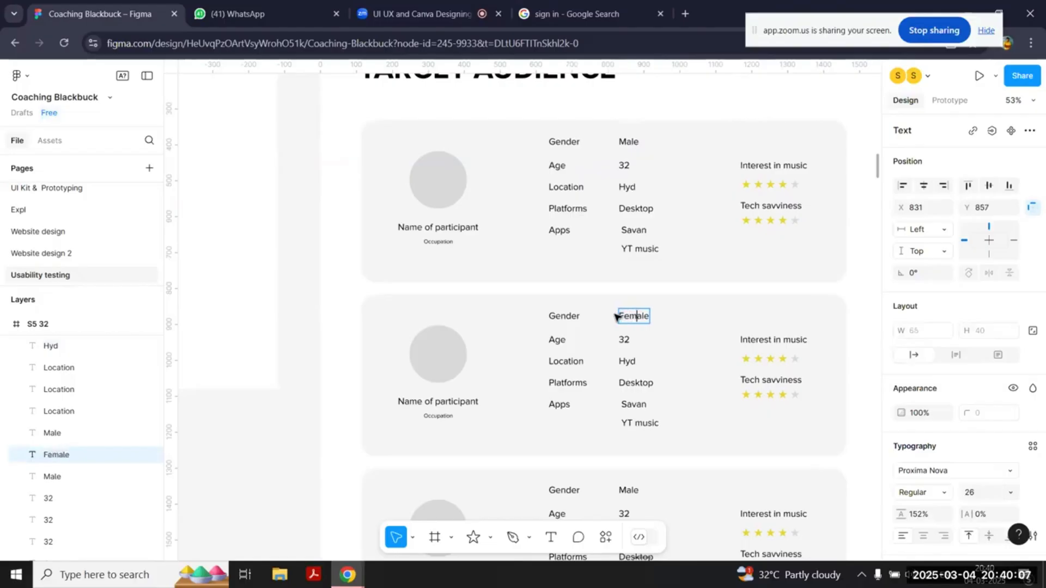
Step: Set the second participant card's age to 24 and its location to "Mumbai"
{"action": "left_click", "coordinate": [621, 338]}
{"action": "double_click", "coordinate": [622, 338]}
{"action": "type", "text": "24"}
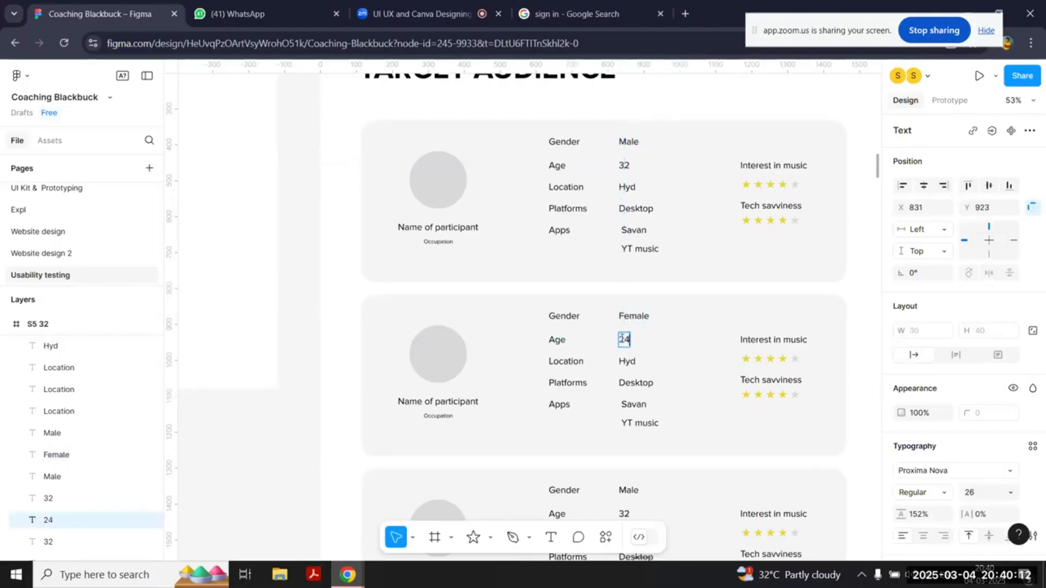
{"action": "double_click", "coordinate": [626, 362]}
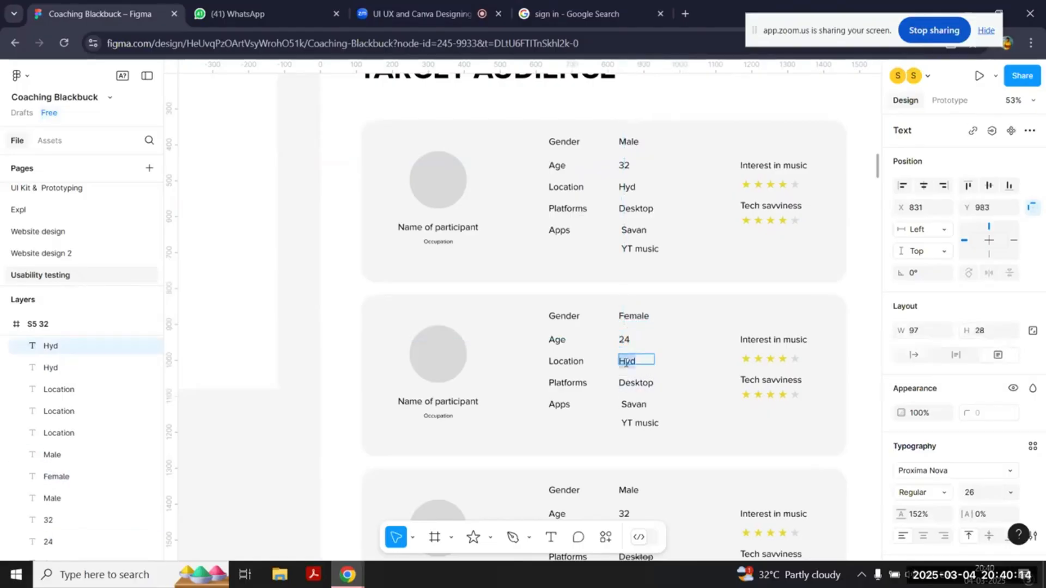
{"action": "type", "text": "Mumbai"}
{"action": "key", "text": "Escape"}
Step: Set the age on the third participant card to 48
{"action": "scroll", "coordinate": [677, 422], "scroll_direction": "down", "scroll_amount": 3}
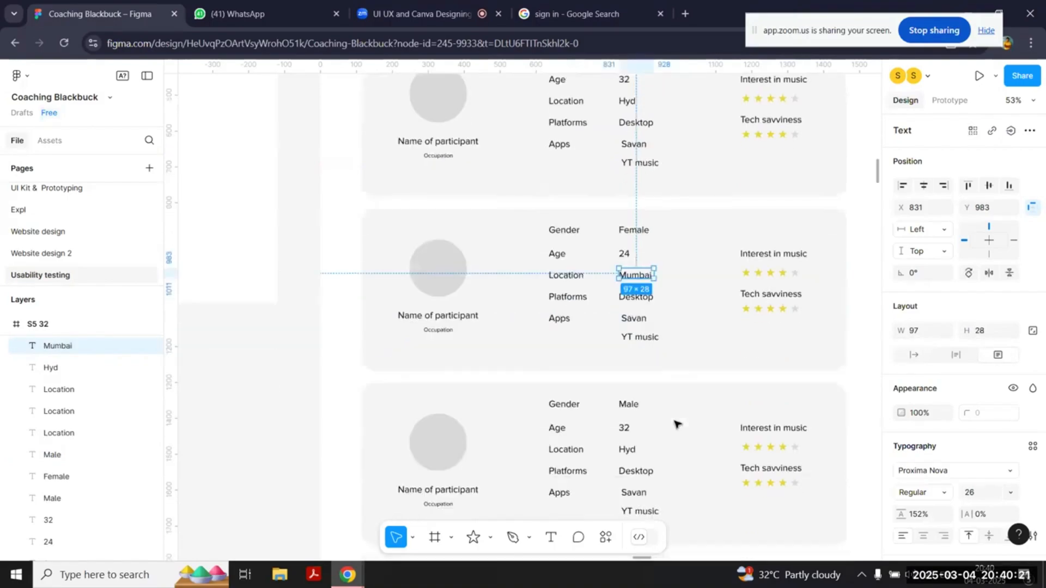
{"action": "scroll", "coordinate": [675, 424], "scroll_direction": "down", "scroll_amount": 2}
{"action": "left_click", "coordinate": [624, 380]}
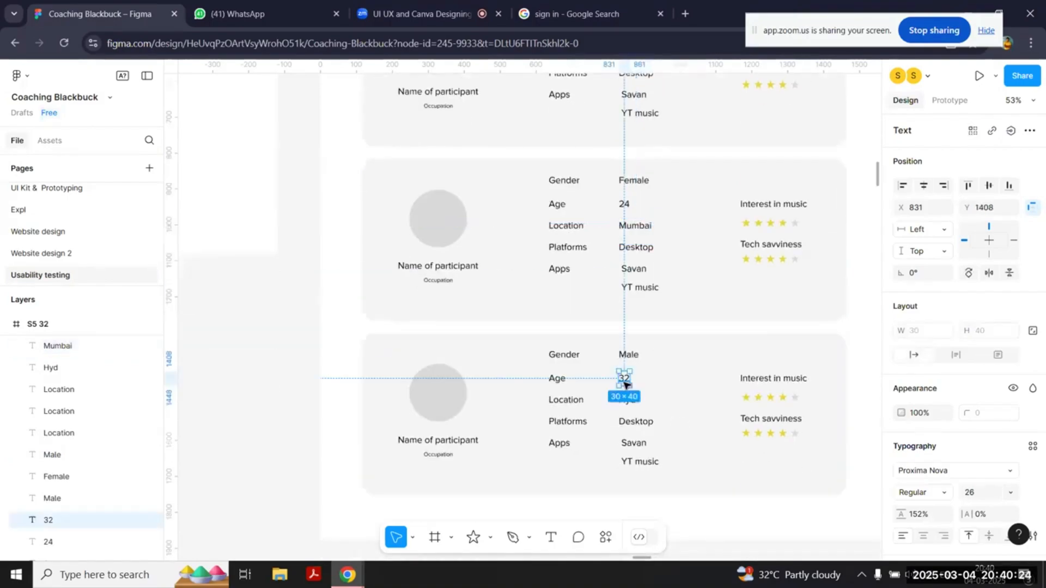
{"action": "scroll", "coordinate": [688, 280], "scroll_direction": "up", "scroll_amount": 7}
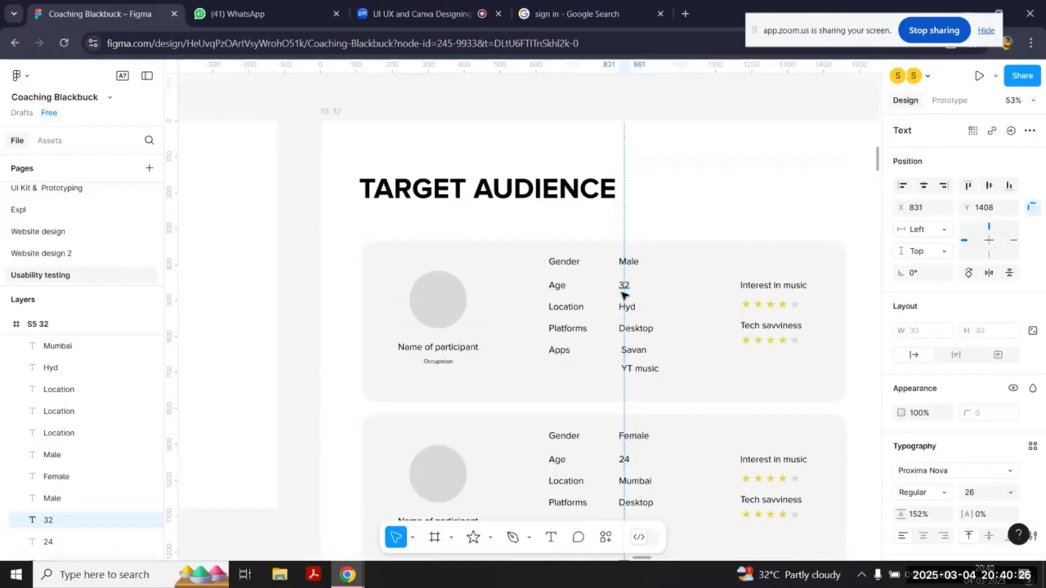
{"action": "scroll", "coordinate": [628, 292], "scroll_direction": "down", "scroll_amount": 6}
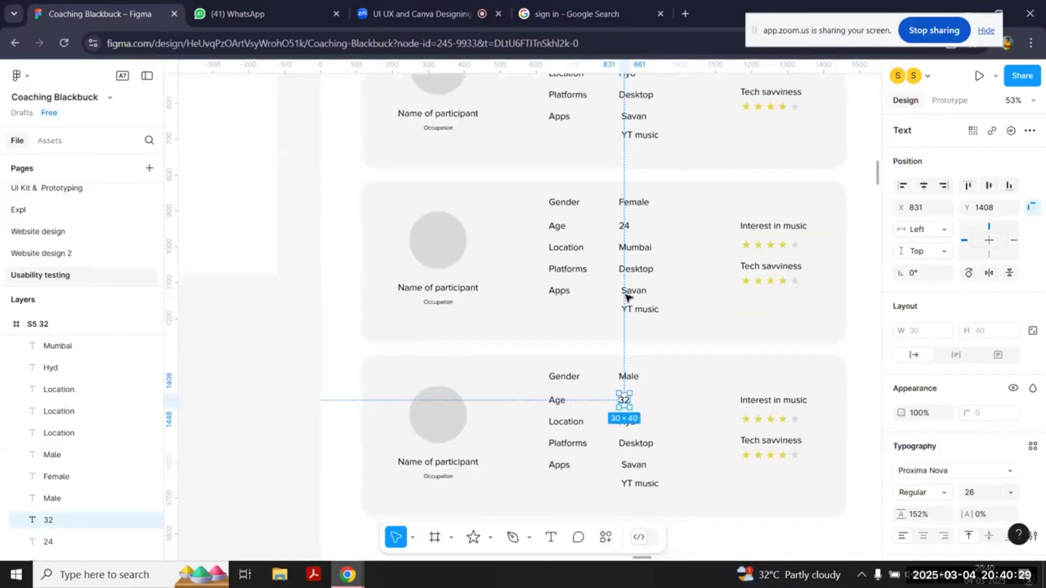
{"action": "key", "text": "Return"}
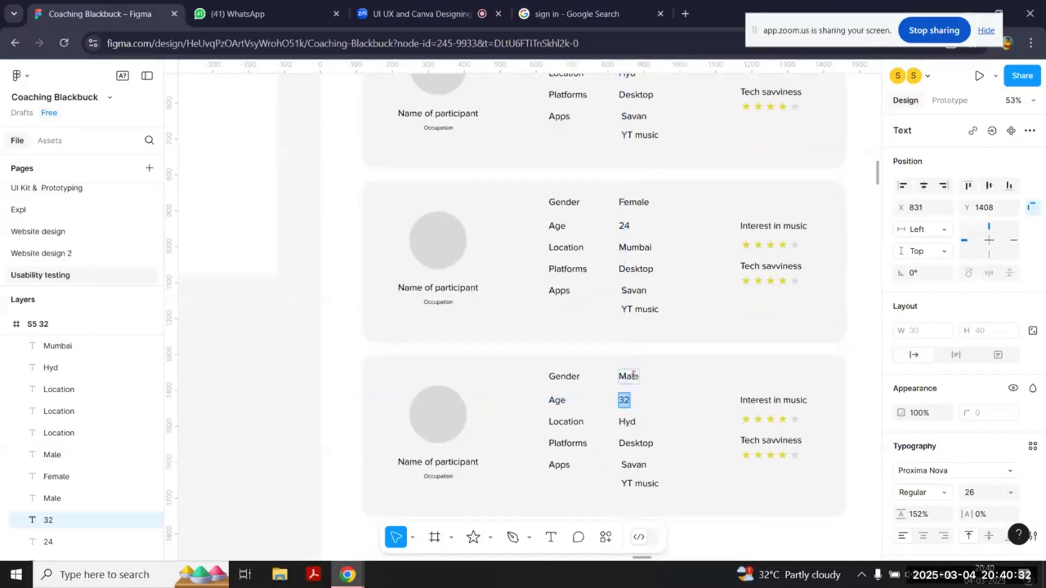
{"action": "type", "text": "48"}
Step: Change the third participant card's location to "ahmedabad" and its platform to "Mobile"
{"action": "left_click", "coordinate": [628, 422]}
{"action": "key", "text": "Return"}
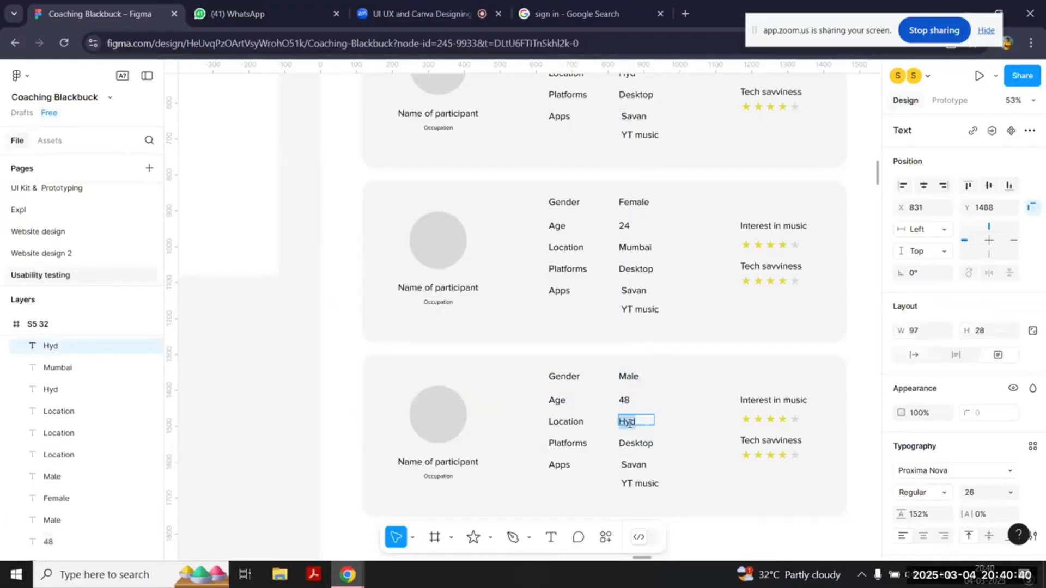
{"action": "type", "text": "Gu"}
{"action": "key", "text": "BackSpace"}
{"action": "key", "text": "BackSpace"}
{"action": "type", "text": "ahmedabad"}
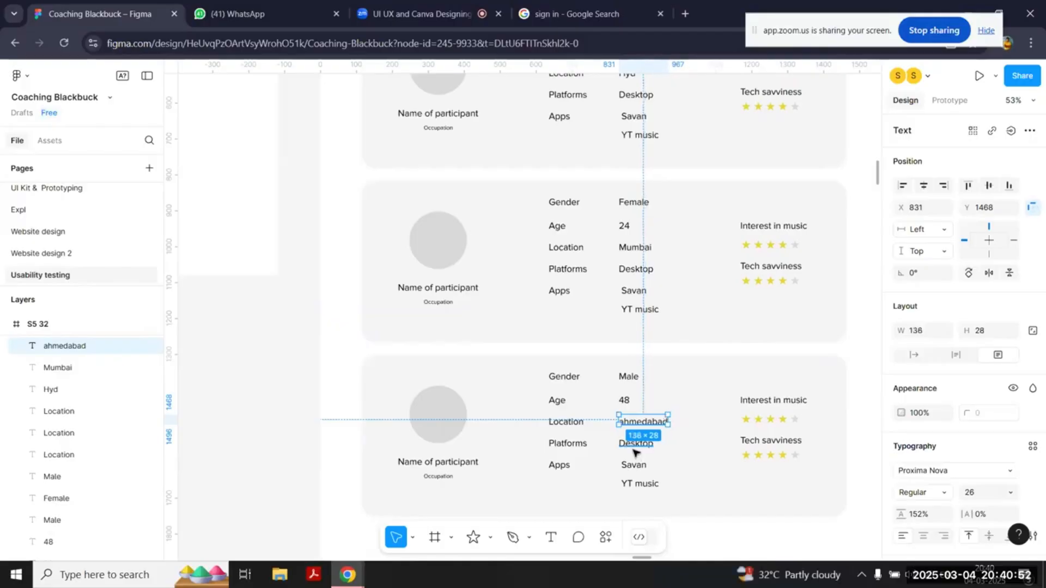
{"action": "double_click", "coordinate": [634, 444]}
{"action": "type", "text": "Mobile"}
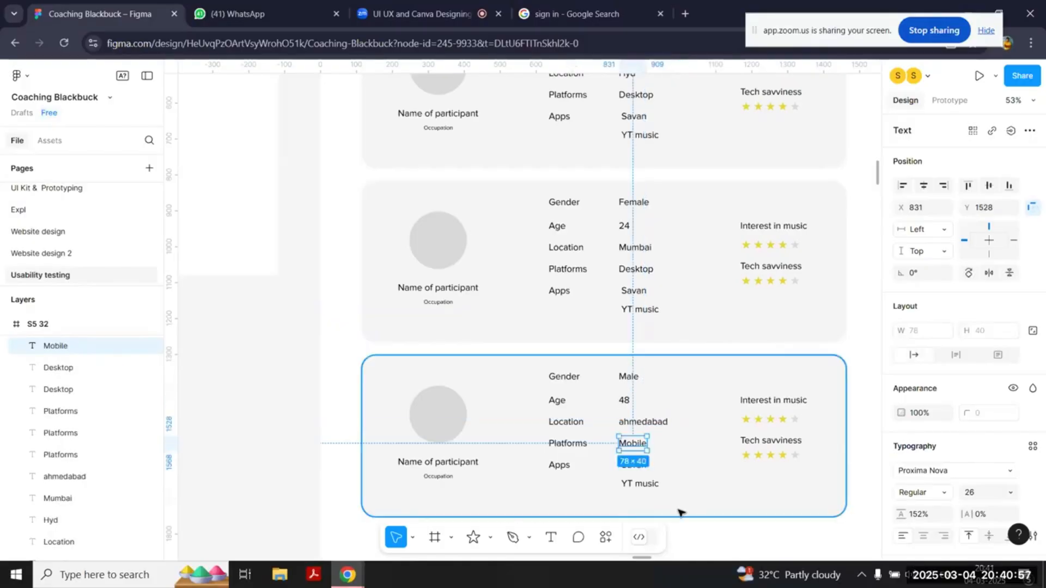
{"action": "left_click", "coordinate": [681, 512]}
Step: Change the second card's ratings to five yellow stars for "Tech savviness" and three yellow stars for "Interest in music"
{"action": "scroll", "coordinate": [680, 512], "scroll_direction": "down", "scroll_amount": 3}
{"action": "scroll", "coordinate": [681, 513], "scroll_direction": "right", "scroll_amount": 1}
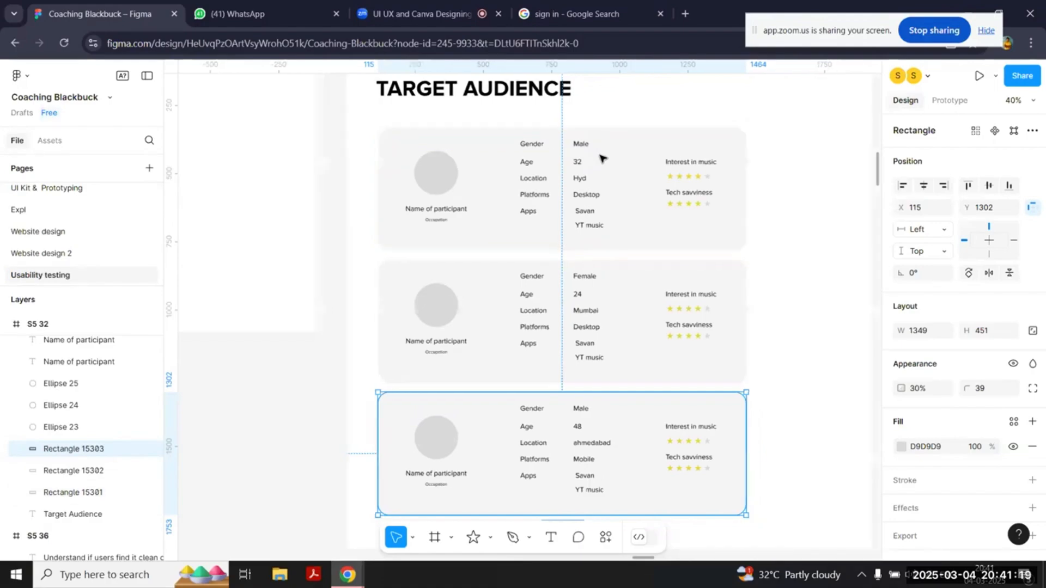
{"action": "scroll", "coordinate": [602, 157], "scroll_direction": "right", "scroll_amount": 5}
{"action": "scroll", "coordinate": [538, 203], "scroll_direction": "up", "scroll_amount": 5}
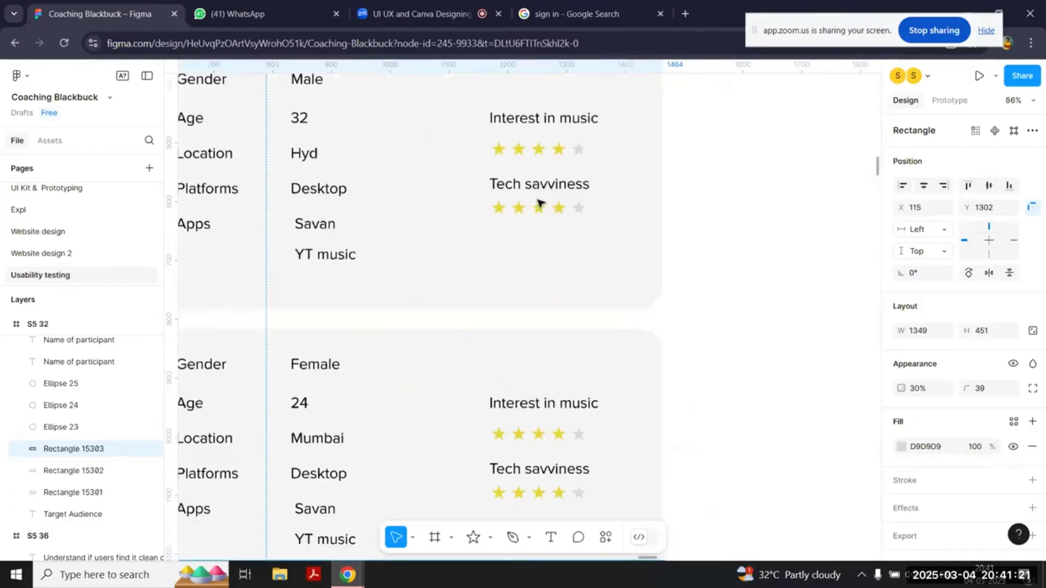
{"action": "scroll", "coordinate": [542, 205], "scroll_direction": "down", "scroll_amount": 3}
{"action": "left_click", "coordinate": [641, 258]}
{"action": "key", "text": "Delete"}
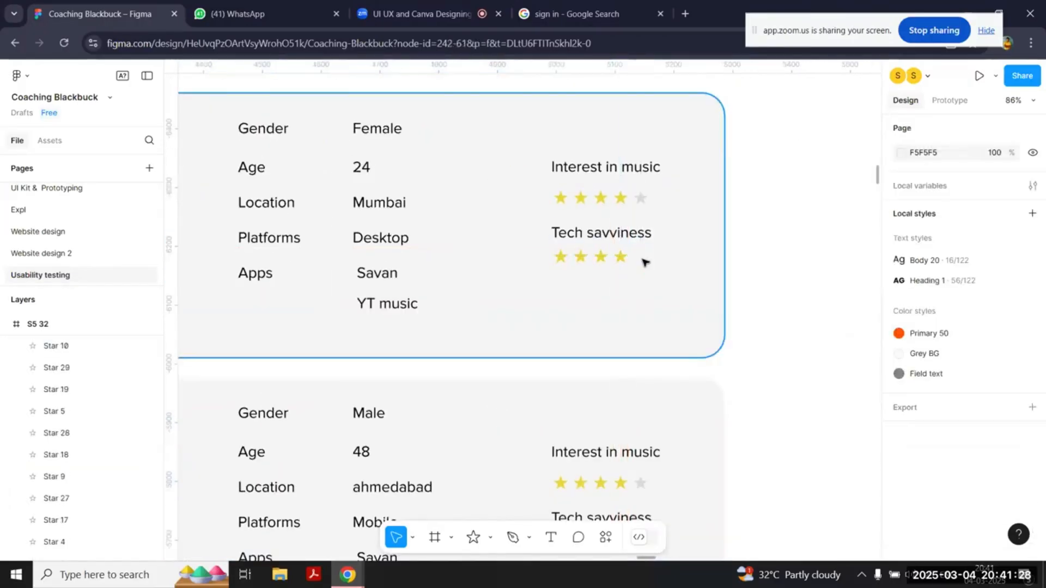
{"action": "left_click_drag", "start_coordinate": [621, 257], "coordinate": [642, 261]}
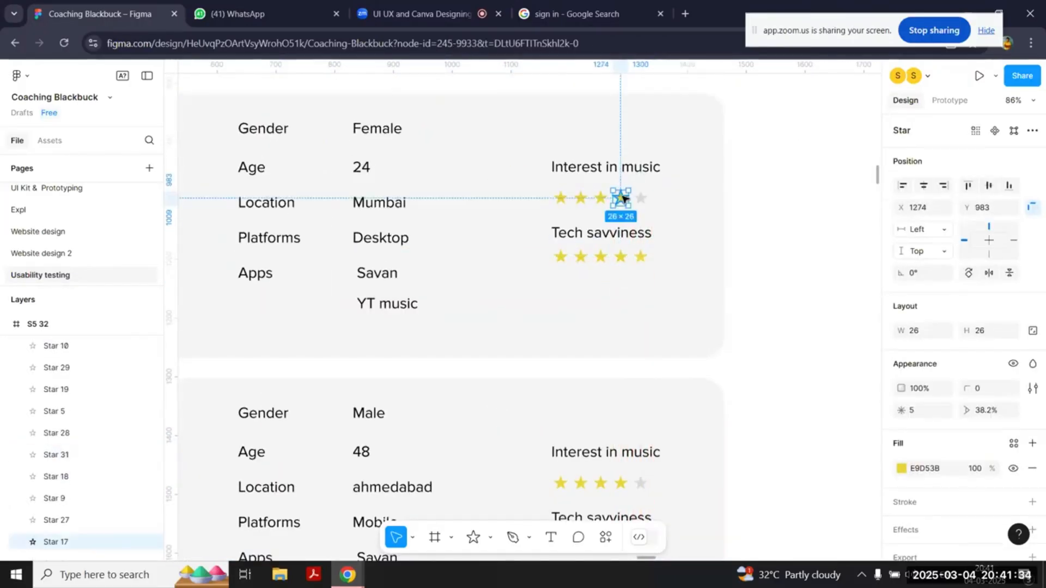
{"action": "left_click", "coordinate": [641, 198]}
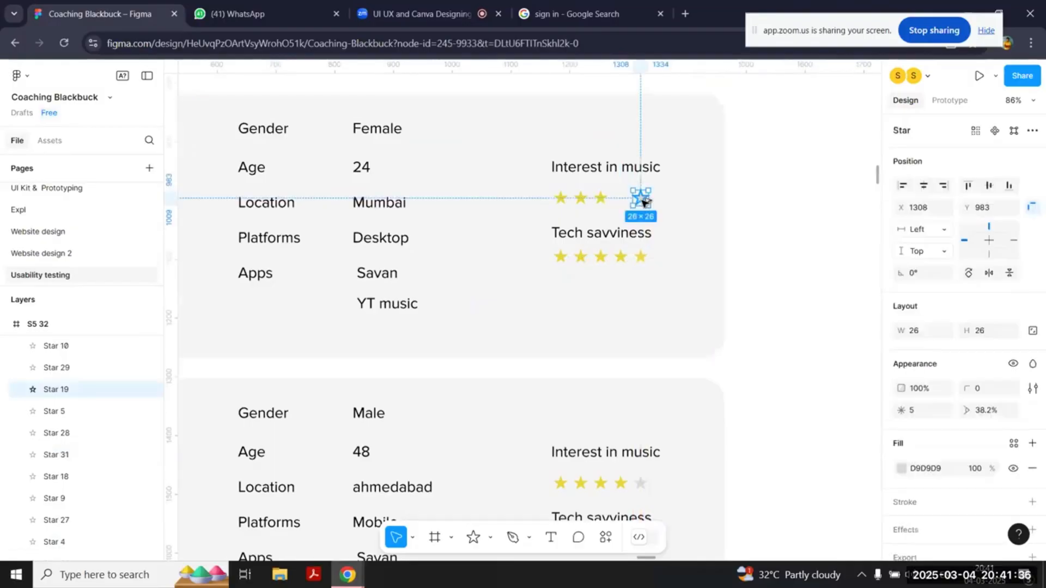
Step: Lower the third card's "Tech savviness" rating to two yellow stars, replacing the third and fourth with copies of the grey star
{"action": "scroll", "coordinate": [643, 207], "scroll_direction": "down", "scroll_amount": 5}
{"action": "scroll", "coordinate": [680, 299], "scroll_direction": "up", "scroll_amount": 1}
{"action": "scroll", "coordinate": [681, 299], "scroll_direction": "left", "scroll_amount": 1}
{"action": "left_click", "coordinate": [670, 308]}
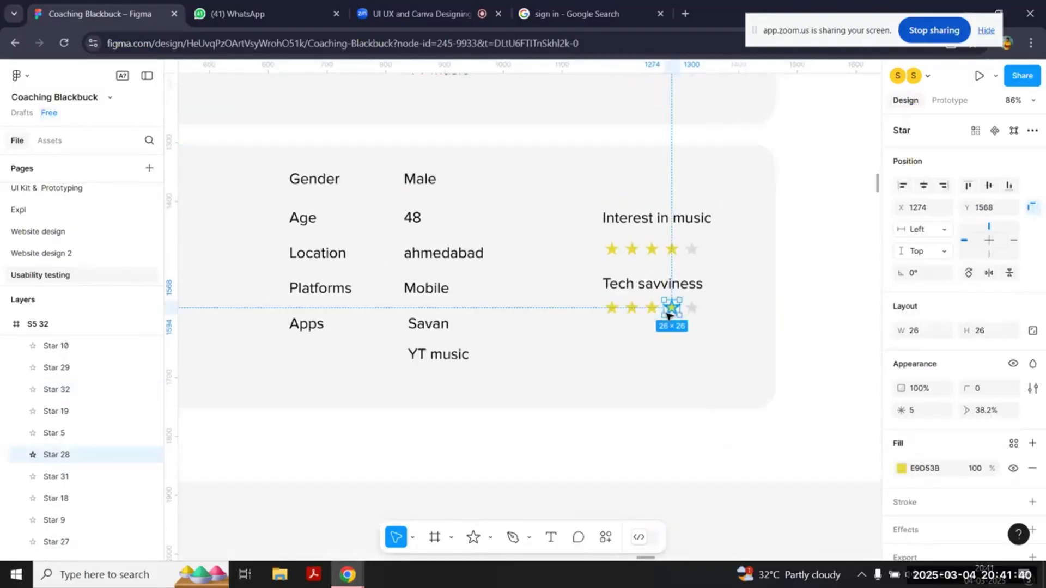
{"action": "left_click", "coordinate": [652, 308], "text": "shift"}
{"action": "key", "text": "Delete"}
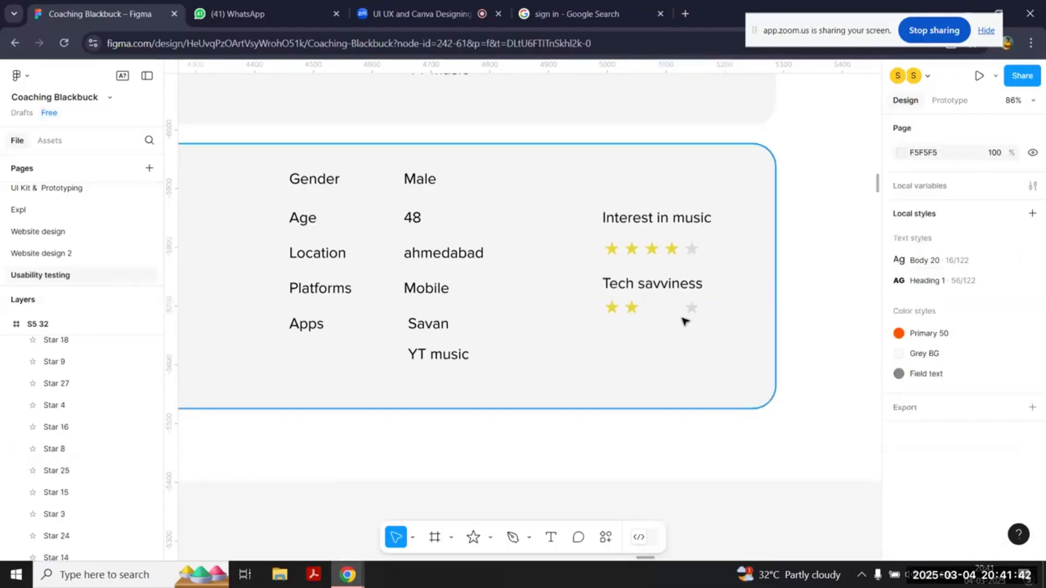
{"action": "left_click", "coordinate": [690, 308]}
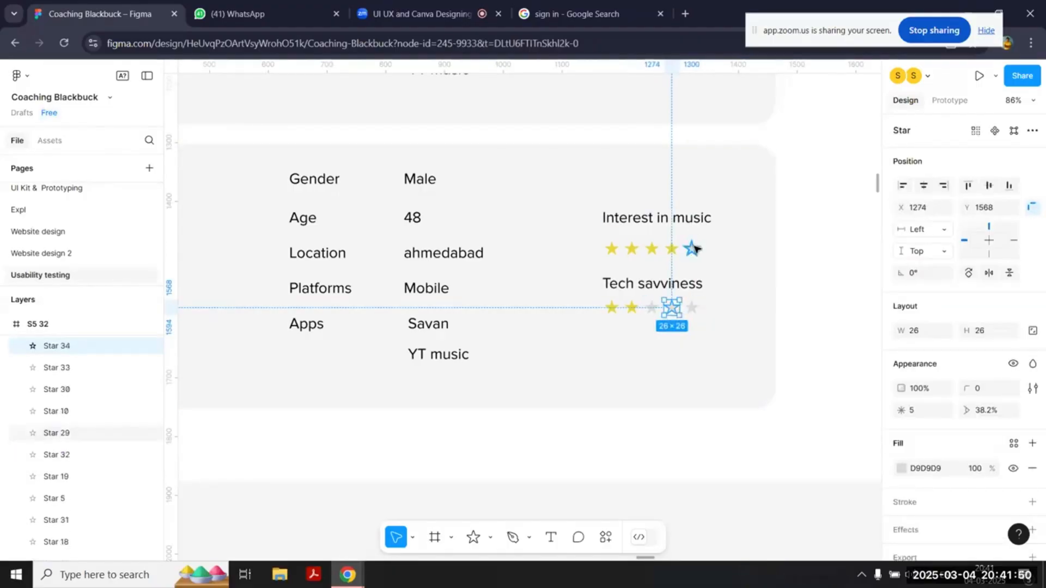
Step: Raise the third card's "Interest in music" rating to five yellow stars by replacing the grey star with a yellow copy
{"action": "left_click", "coordinate": [695, 249]}
{"action": "key", "text": "Delete"}
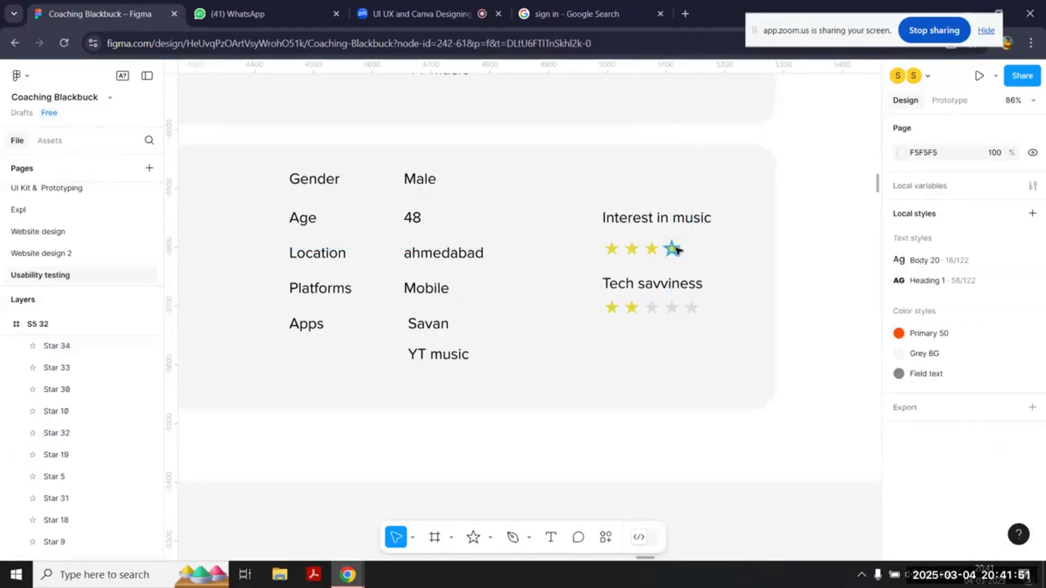
{"action": "left_click_drag", "start_coordinate": [676, 249], "coordinate": [697, 249]}
{"action": "left_click", "coordinate": [852, 334]}
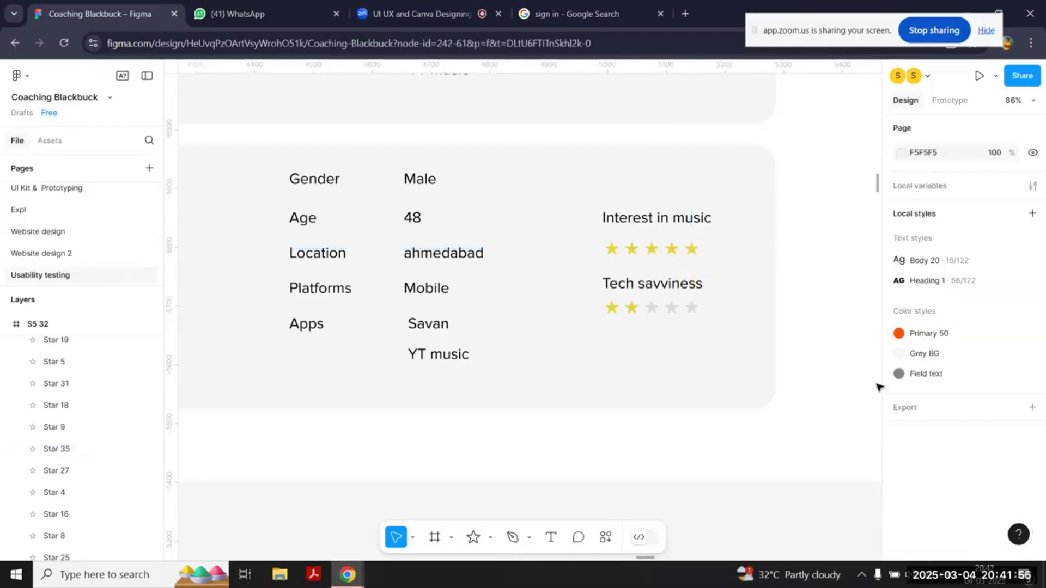
Step: Review the three participant cards and look over the neighbouring Goals and UT Scripting slides
{"action": "scroll", "coordinate": [878, 387], "scroll_direction": "up", "scroll_amount": 3}
{"action": "scroll", "coordinate": [878, 386], "scroll_direction": "down", "scroll_amount": 4}
{"action": "scroll", "coordinate": [878, 387], "scroll_direction": "down", "scroll_amount": 2}
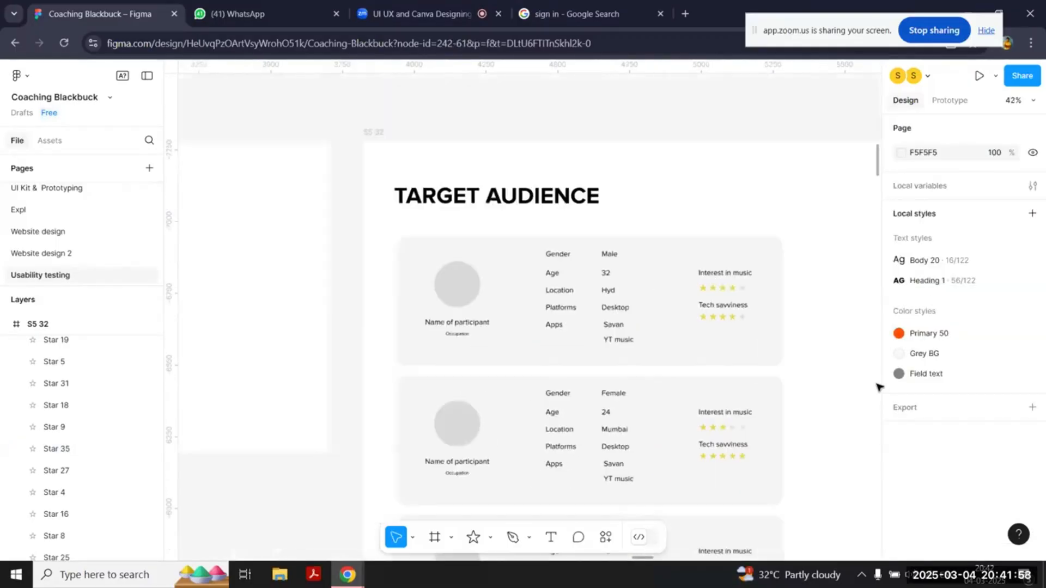
{"action": "scroll", "coordinate": [866, 393], "scroll_direction": "right", "scroll_amount": 1}
{"action": "scroll", "coordinate": [854, 401], "scroll_direction": "down", "scroll_amount": 2}
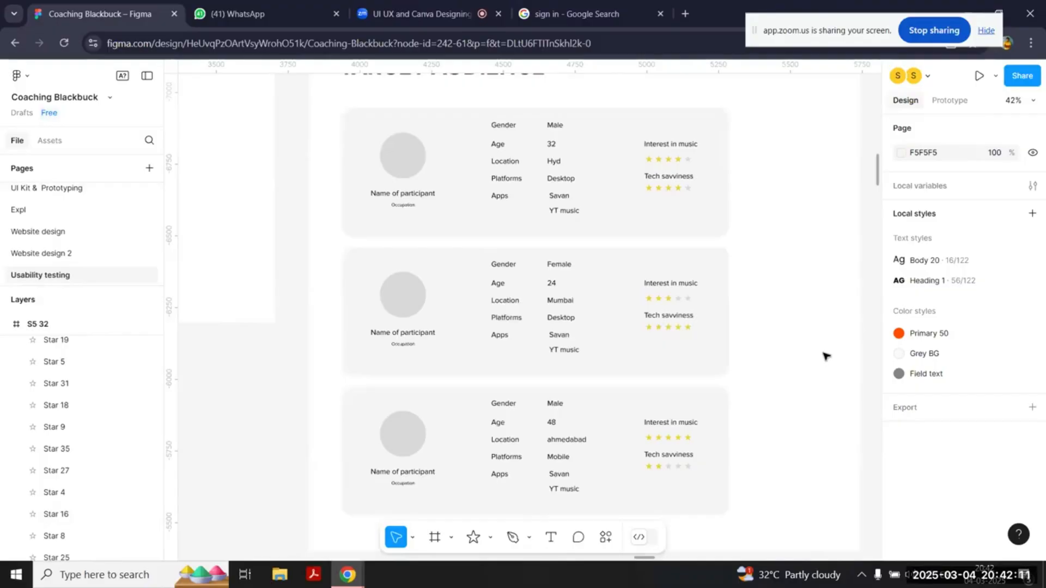
{"action": "scroll", "coordinate": [826, 356], "scroll_direction": "left", "scroll_amount": 1}
{"action": "scroll", "coordinate": [826, 356], "scroll_direction": "left", "scroll_amount": 2}
{"action": "scroll", "coordinate": [826, 356], "scroll_direction": "right", "scroll_amount": 5}
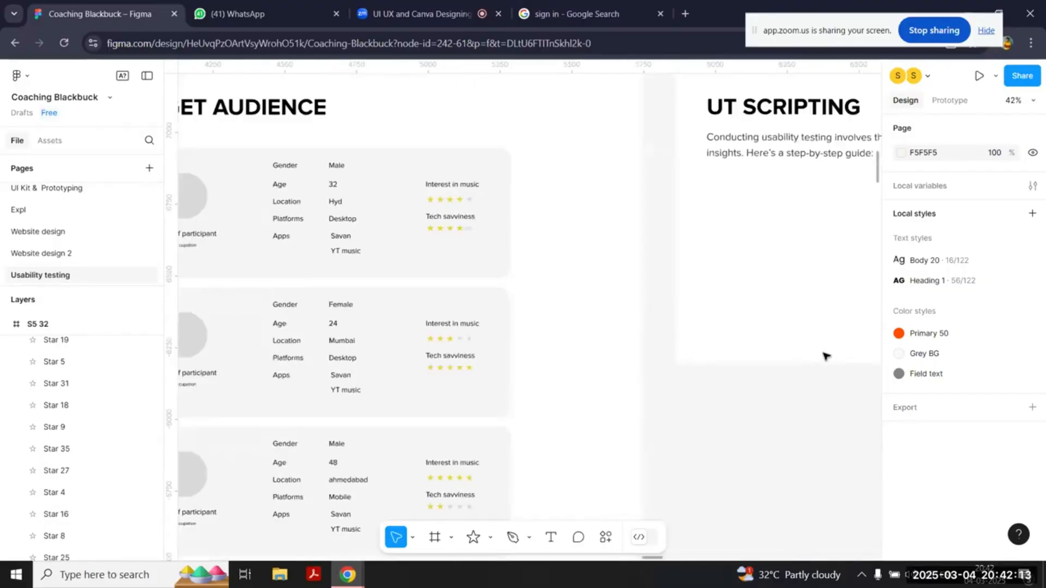
{"action": "scroll", "coordinate": [826, 356], "scroll_direction": "up", "scroll_amount": 3}
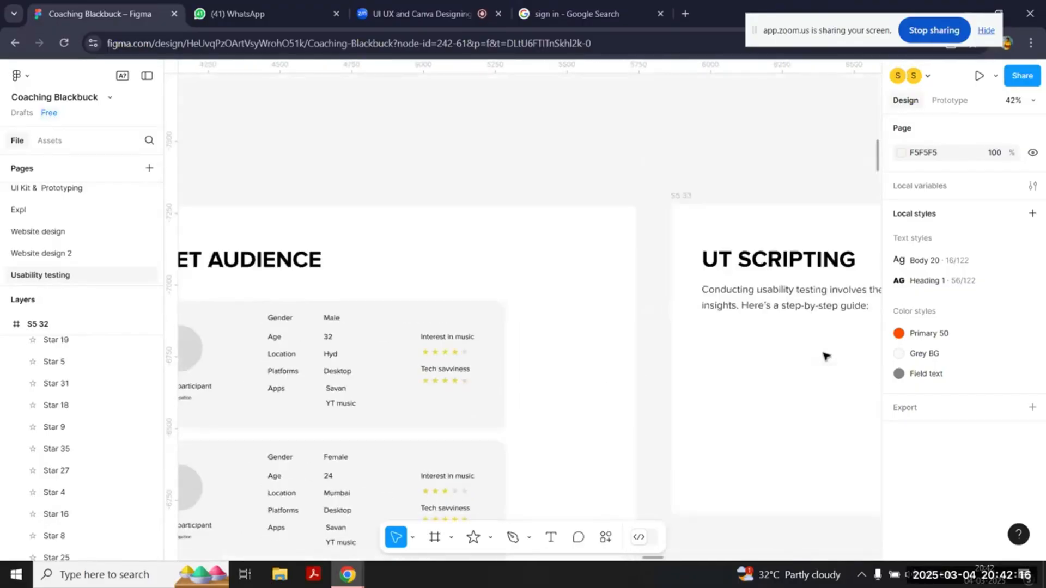
{"action": "scroll", "coordinate": [826, 357], "scroll_direction": "right", "scroll_amount": 10}
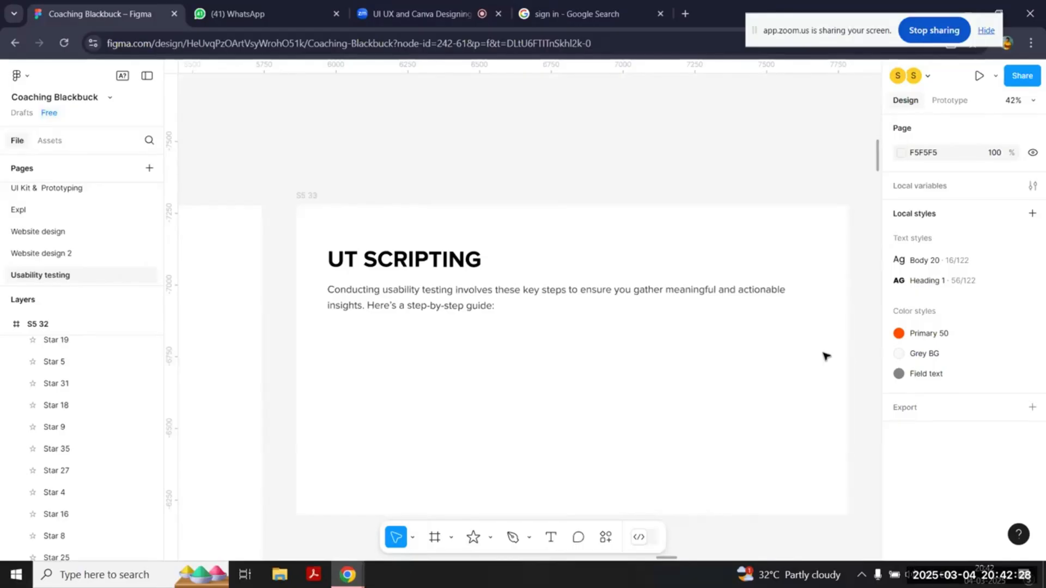
{"action": "scroll", "coordinate": [826, 356], "scroll_direction": "left", "scroll_amount": 15}
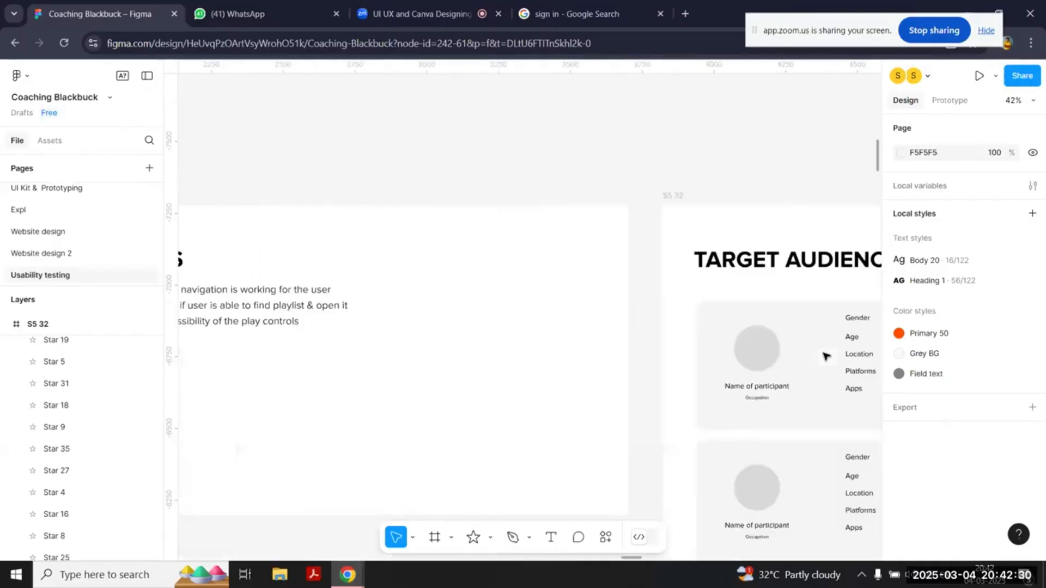
Step: Delete the placeholder paragraph beneath the "UT Scripting" heading on slide S5 33
{"action": "scroll", "coordinate": [825, 355], "scroll_direction": "left", "scroll_amount": 5}
{"action": "scroll", "coordinate": [568, 319], "scroll_direction": "right", "scroll_amount": 4}
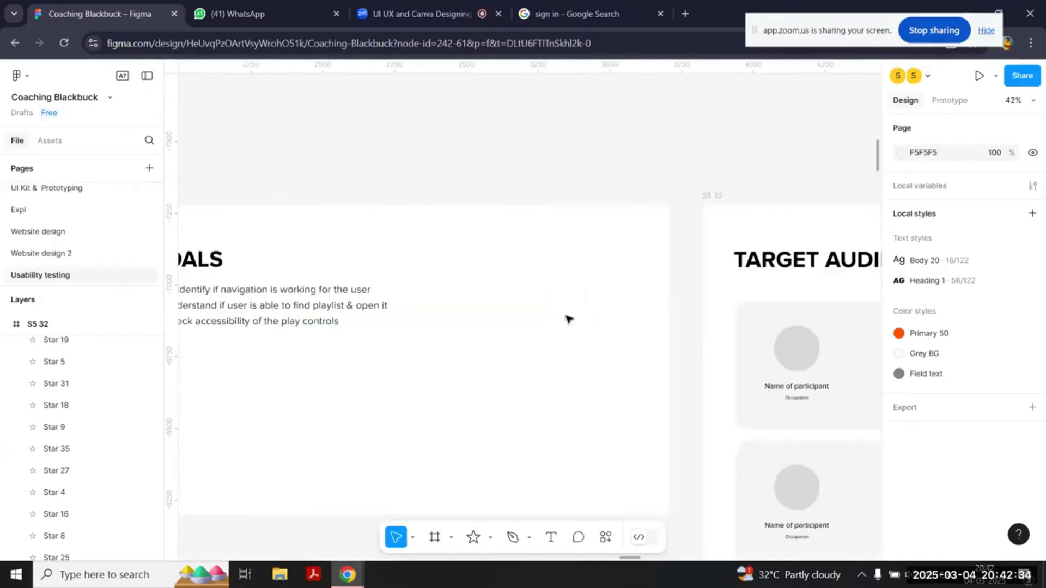
{"action": "scroll", "coordinate": [568, 319], "scroll_direction": "right", "scroll_amount": 12}
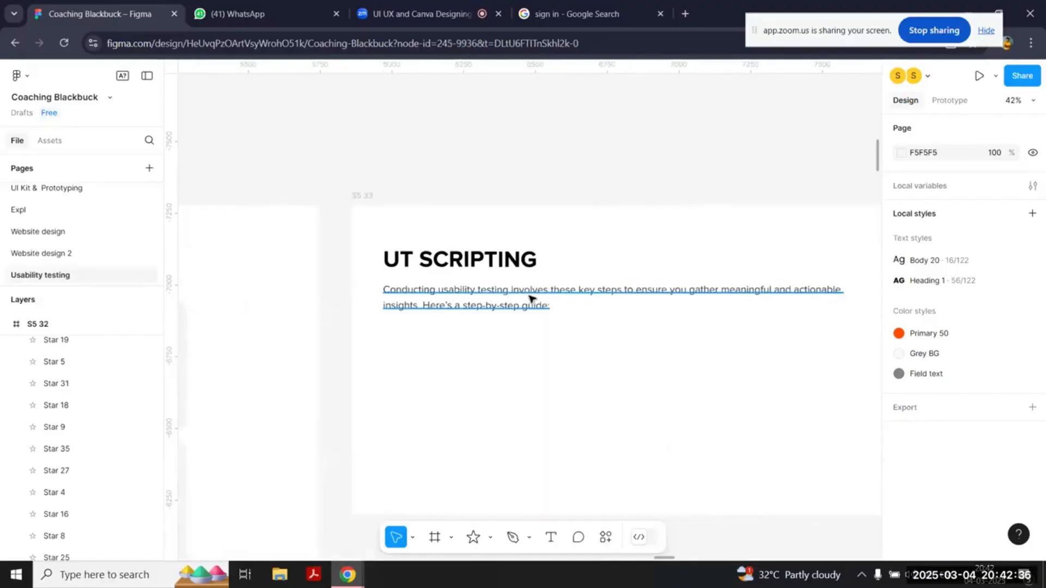
{"action": "left_click", "coordinate": [530, 298]}
{"action": "key", "text": "Delete"}
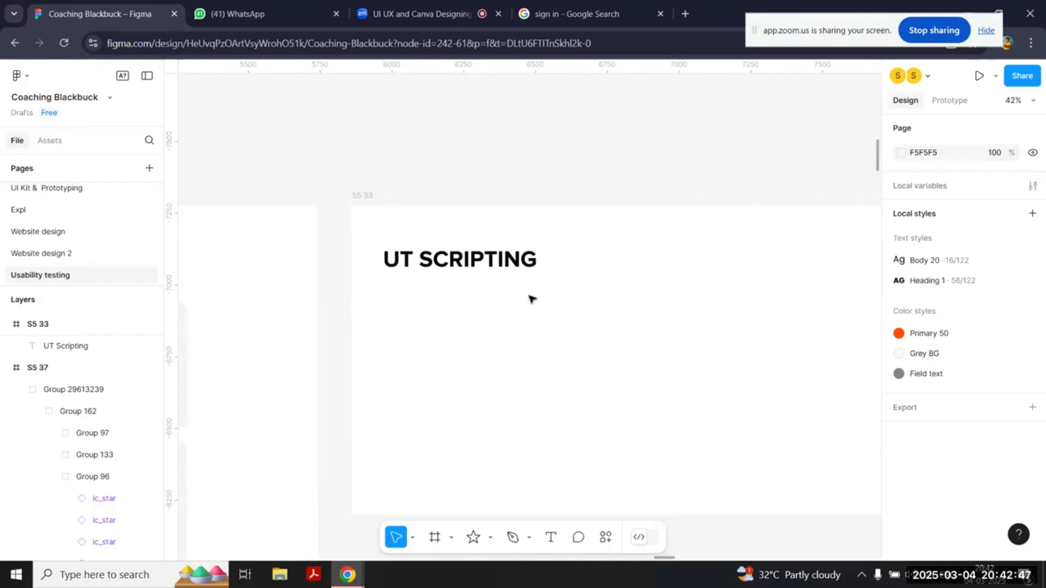
Step: Extend the UT Scripting slide frame downward to a height of about 3664, keeping its width
{"action": "scroll", "coordinate": [531, 298], "scroll_direction": "right", "scroll_amount": 3}
{"action": "scroll", "coordinate": [531, 299], "scroll_direction": "left", "scroll_amount": 3}
{"action": "scroll", "coordinate": [531, 298], "scroll_direction": "down", "scroll_amount": 3}
{"action": "scroll", "coordinate": [531, 299], "scroll_direction": "right", "scroll_amount": 1}
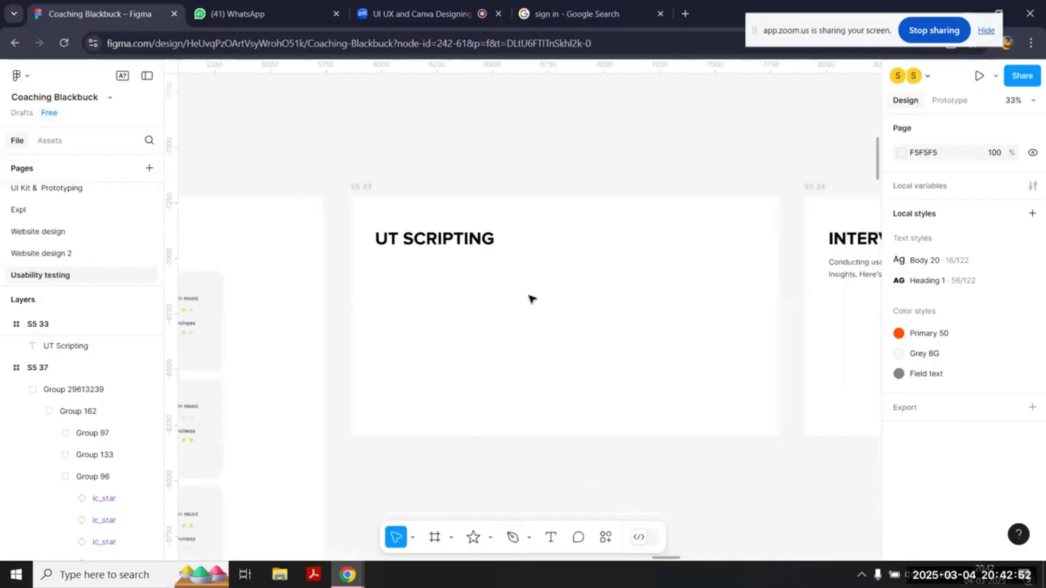
{"action": "scroll", "coordinate": [531, 298], "scroll_direction": "down", "scroll_amount": 1}
{"action": "left_click", "coordinate": [612, 277]}
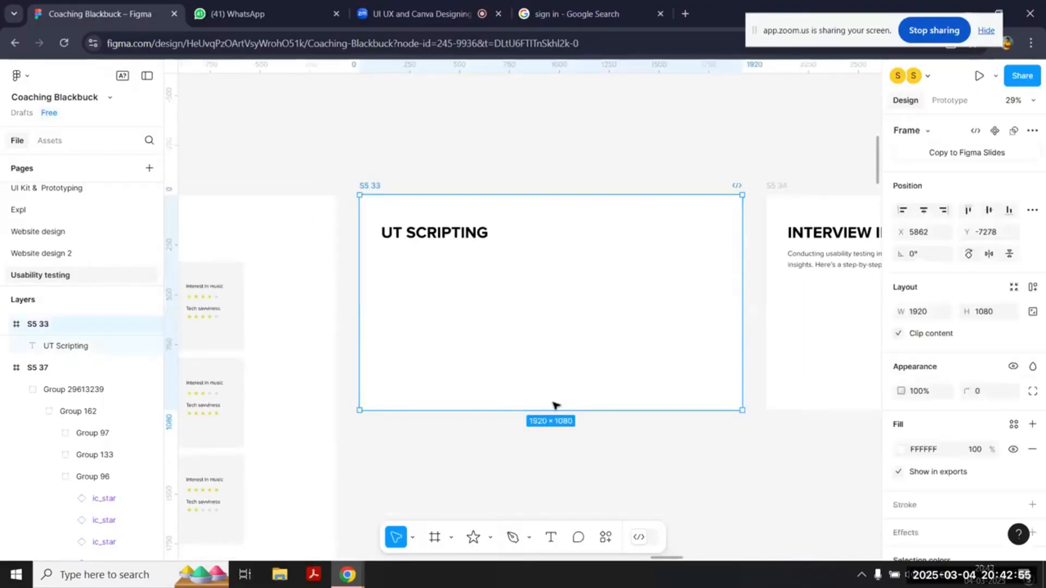
{"action": "left_click_drag", "start_coordinate": [551, 411], "coordinate": [516, 545]}
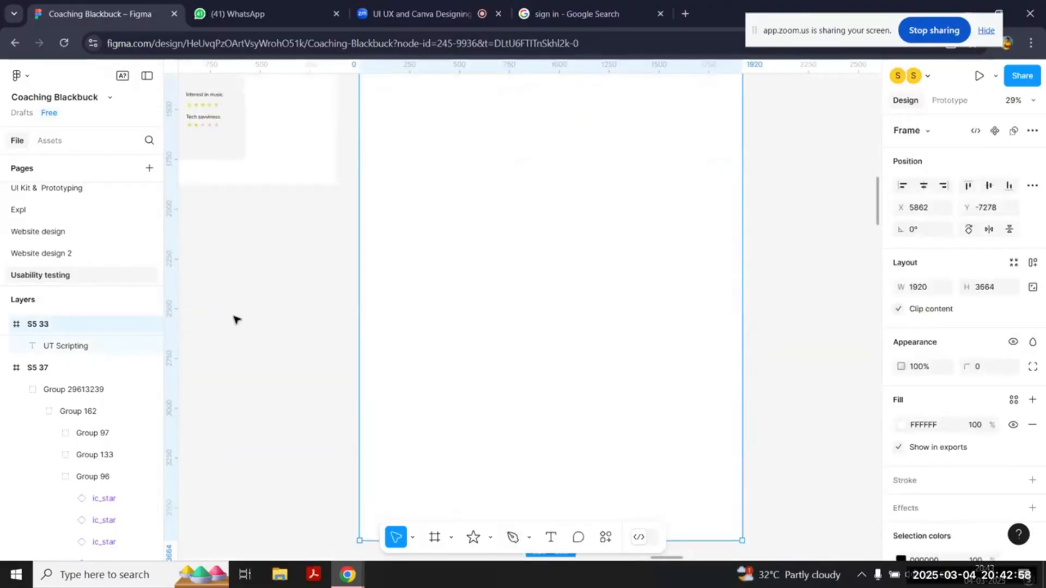
{"action": "left_click", "coordinate": [233, 319]}
{"action": "scroll", "coordinate": [236, 320], "scroll_direction": "up", "scroll_amount": 5}
{"action": "scroll", "coordinate": [236, 320], "scroll_direction": "up", "scroll_amount": 1}
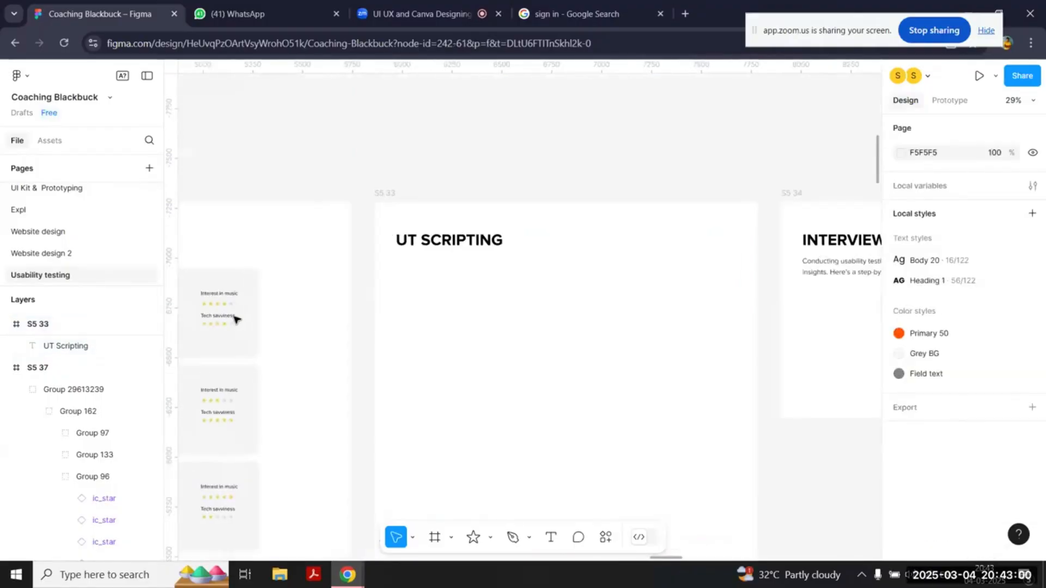
Step: Duplicate the "UT Scripting" heading just below itself and turn the copy into an "Introduction" subheading at font size 50
{"action": "left_click", "coordinate": [490, 242]}
{"action": "left_click_drag", "start_coordinate": [490, 242], "coordinate": [490, 270]}
{"action": "double_click", "coordinate": [490, 270]}
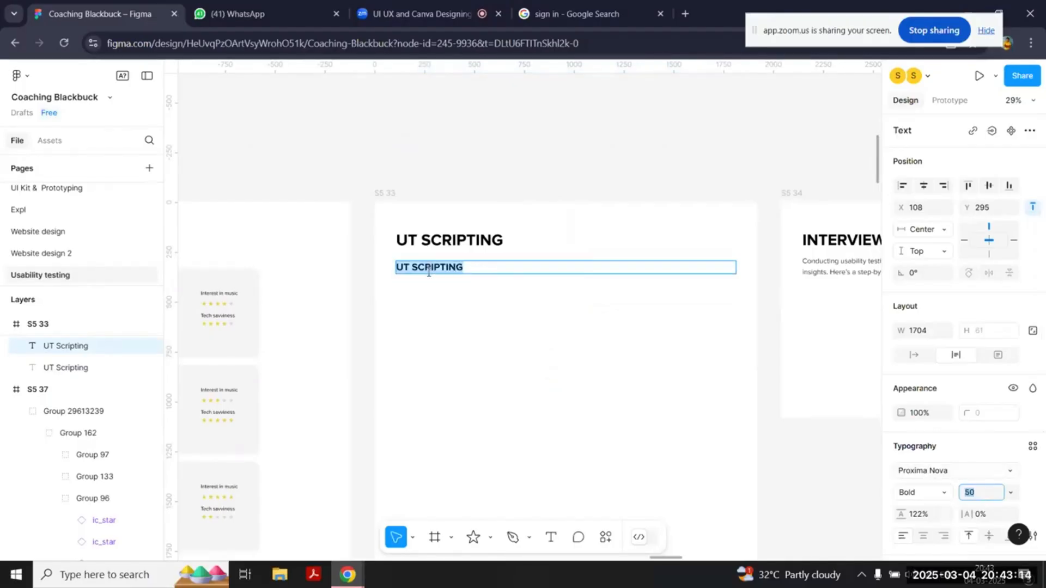
{"action": "type", "text": "In"}
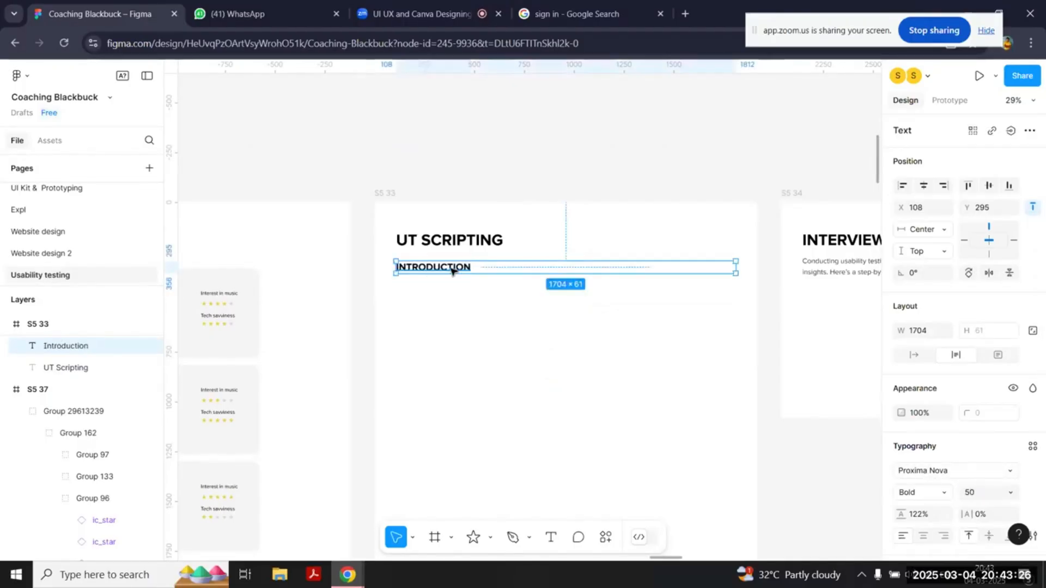
Step: Add "Tasks" and "Conclusion" subheadings below "Introduction" by copying it downward at equal spacing and retyping the text
{"action": "left_click_drag", "start_coordinate": [469, 268], "coordinate": [471, 297]}
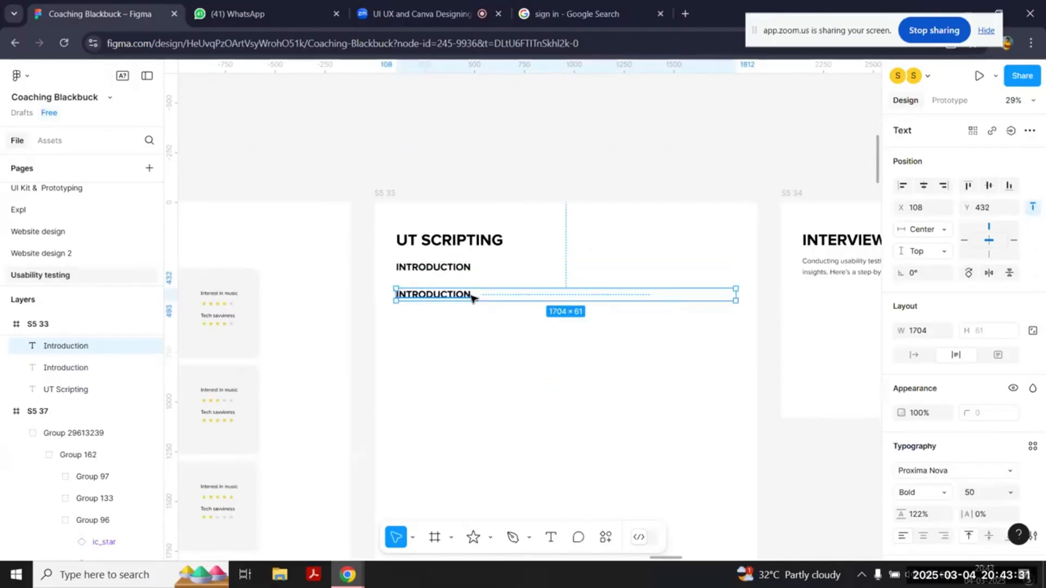
{"action": "double_click", "coordinate": [472, 294]}
{"action": "type", "text": "Tasks"}
{"action": "left_click_drag", "start_coordinate": [430, 294], "coordinate": [416, 334]}
{"action": "double_click", "coordinate": [430, 321]}
{"action": "type", "text": "Conclusion"}
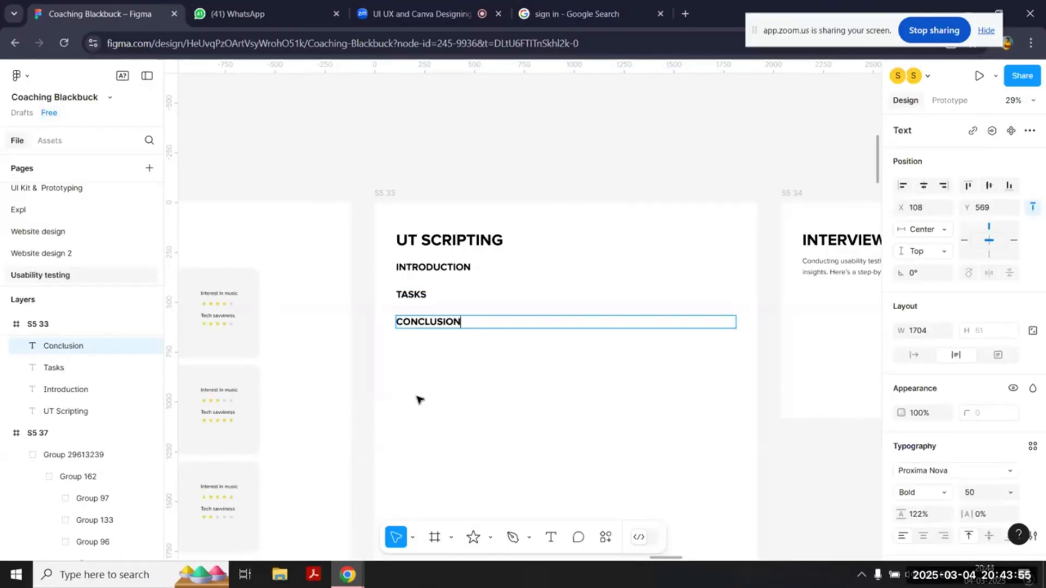
{"action": "key", "text": "Escape"}
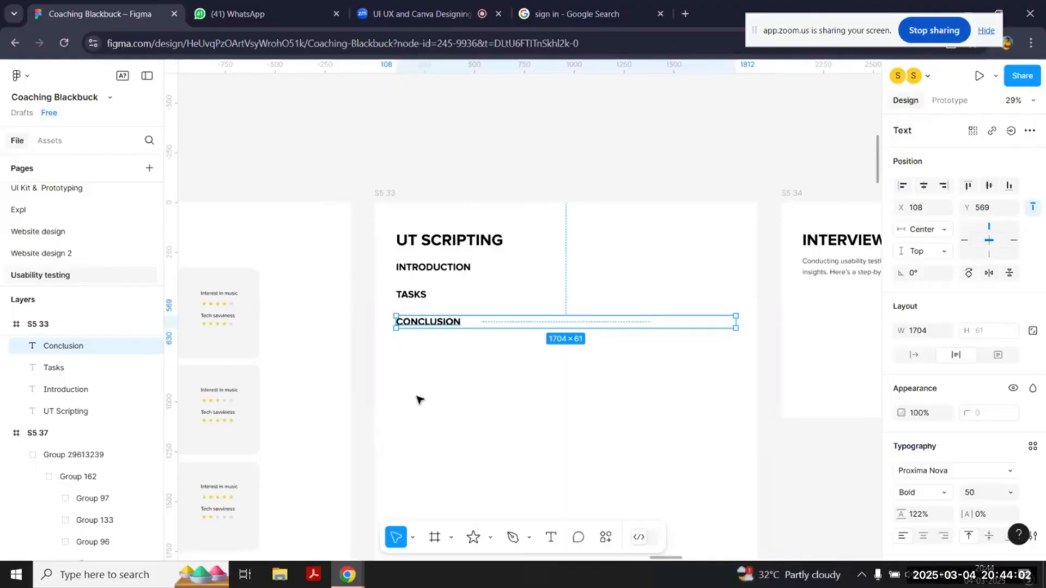
Step: Move the Introduction, Tasks and Conclusion subheadings together about 48 px further below the slide title
{"action": "left_click_drag", "start_coordinate": [479, 420], "coordinate": [388, 261]}
{"action": "left_click_drag", "start_coordinate": [459, 270], "coordinate": [459, 279]}
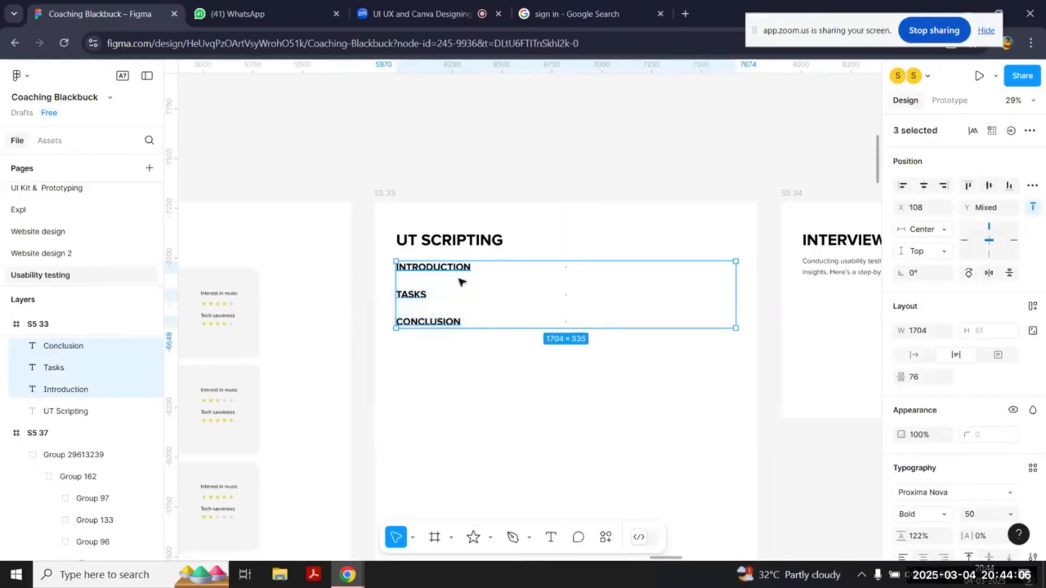
{"action": "left_click", "coordinate": [500, 463]}
{"action": "left_click_drag", "start_coordinate": [500, 408], "coordinate": [408, 299]}
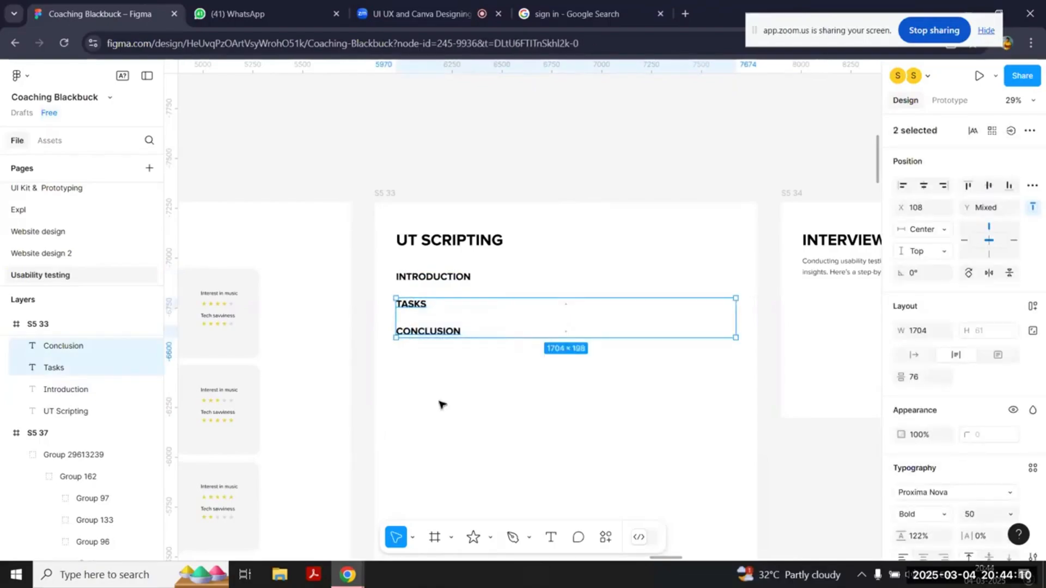
{"action": "left_click", "coordinate": [441, 404]}
Step: Review the Introduction and Tasks subheadings against the three objectives listed on the Goals slide
{"action": "left_click", "coordinate": [448, 283]}
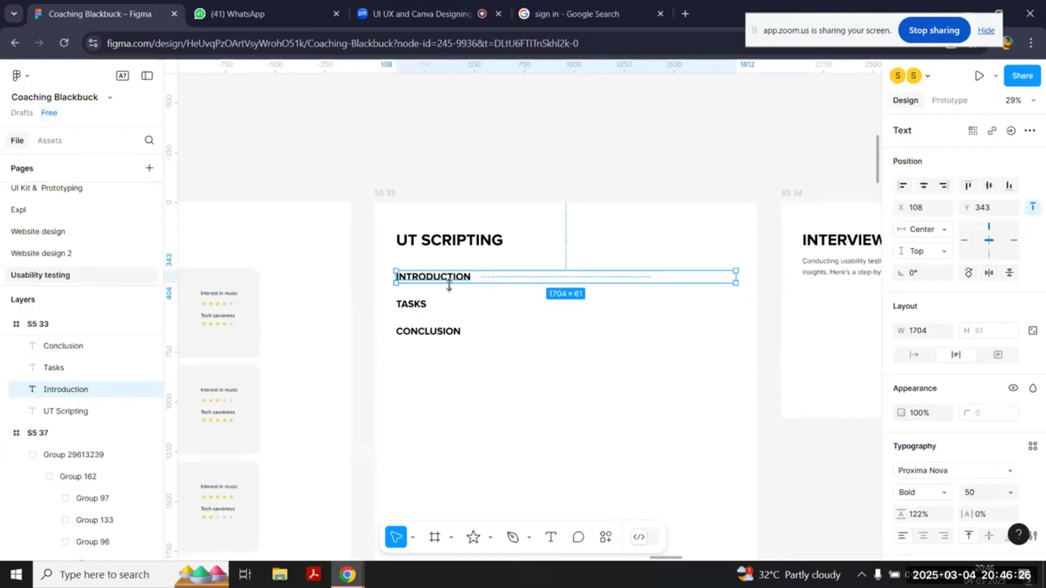
{"action": "left_click_drag", "start_coordinate": [472, 394], "coordinate": [436, 354]}
{"action": "left_click", "coordinate": [425, 309]}
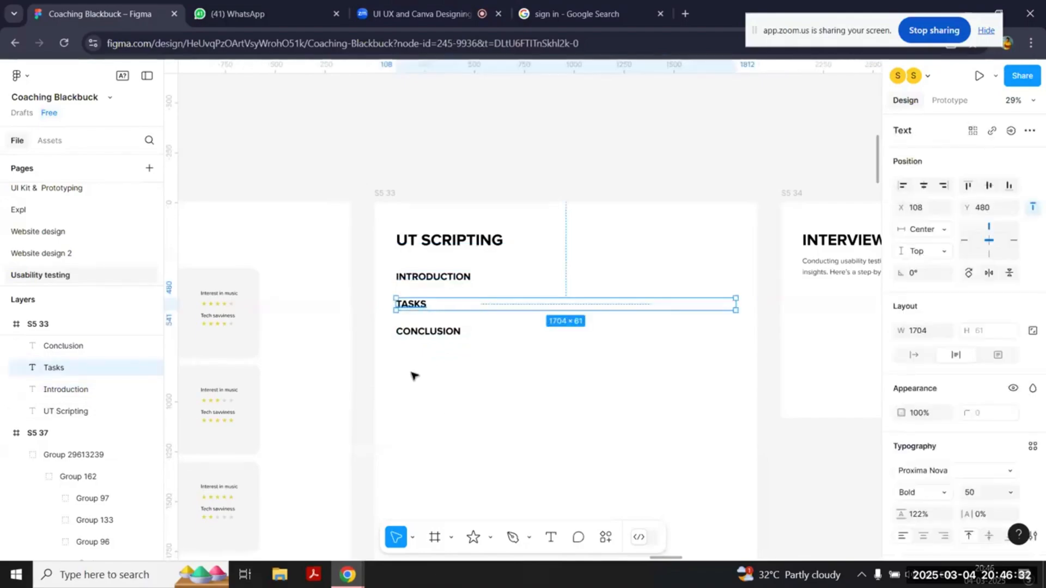
{"action": "scroll", "coordinate": [437, 415], "scroll_direction": "left", "scroll_amount": 3}
{"action": "scroll", "coordinate": [438, 415], "scroll_direction": "left", "scroll_amount": 10}
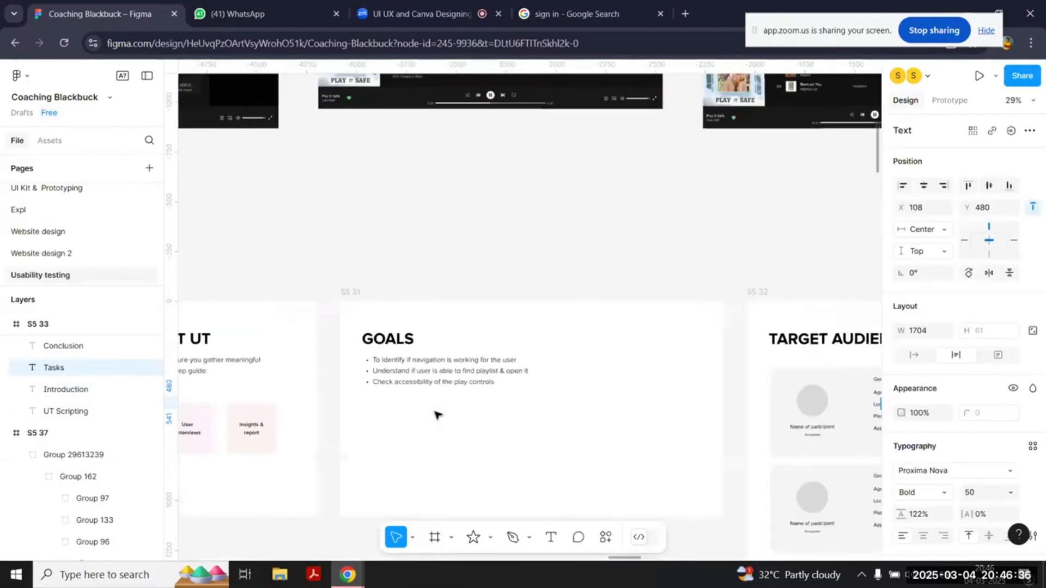
{"action": "scroll", "coordinate": [437, 415], "scroll_direction": "up", "scroll_amount": 5}
{"action": "scroll", "coordinate": [437, 415], "scroll_direction": "up", "scroll_amount": 1}
{"action": "left_click", "coordinate": [391, 399]}
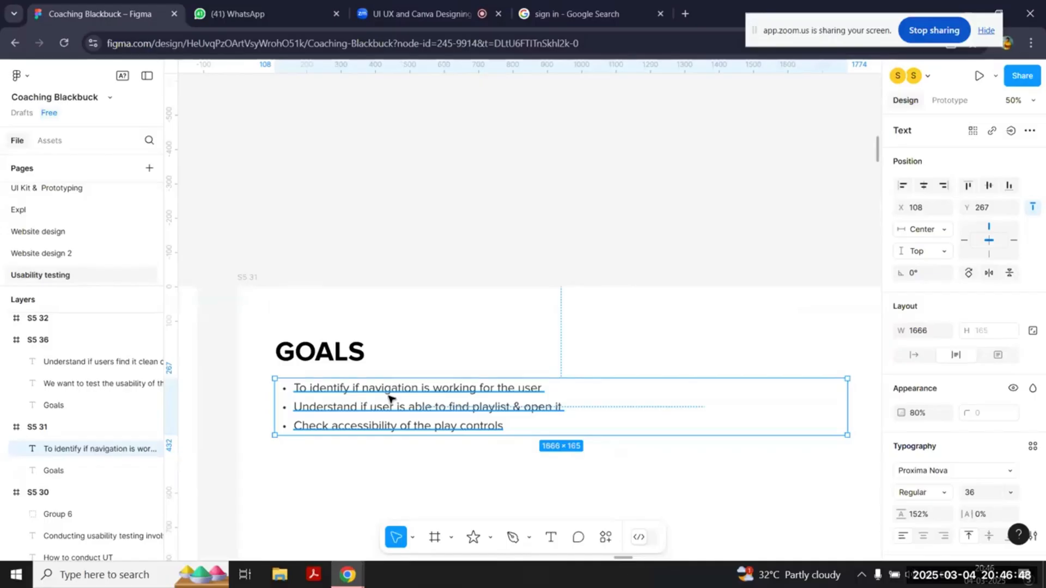
{"action": "scroll", "coordinate": [390, 398], "scroll_direction": "down", "scroll_amount": 4}
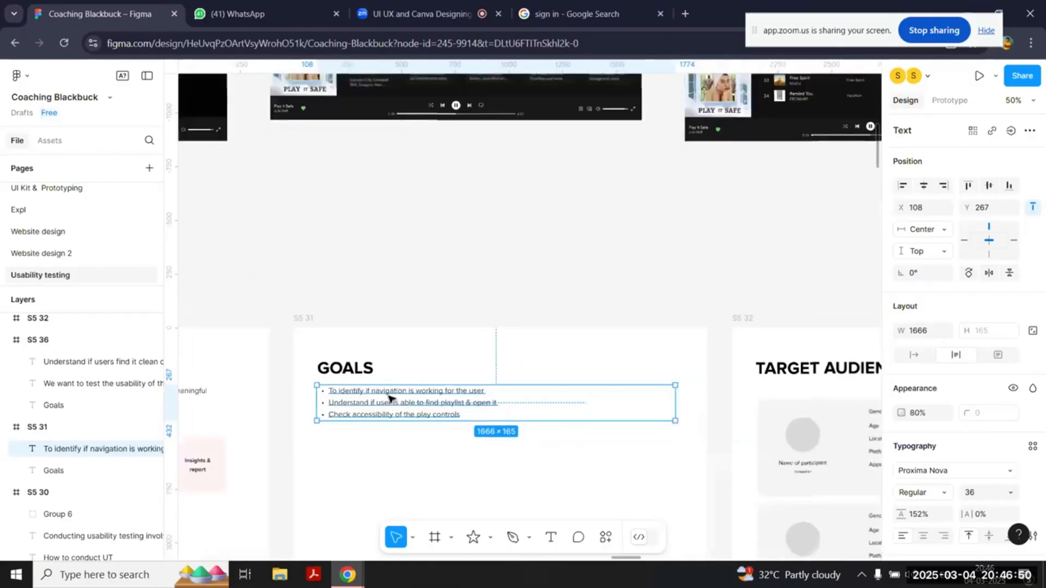
Step: Examine the Home_Dark_1 prototype screen from its navigation sidebar and mixes down to the play controls
{"action": "left_click", "coordinate": [360, 166]}
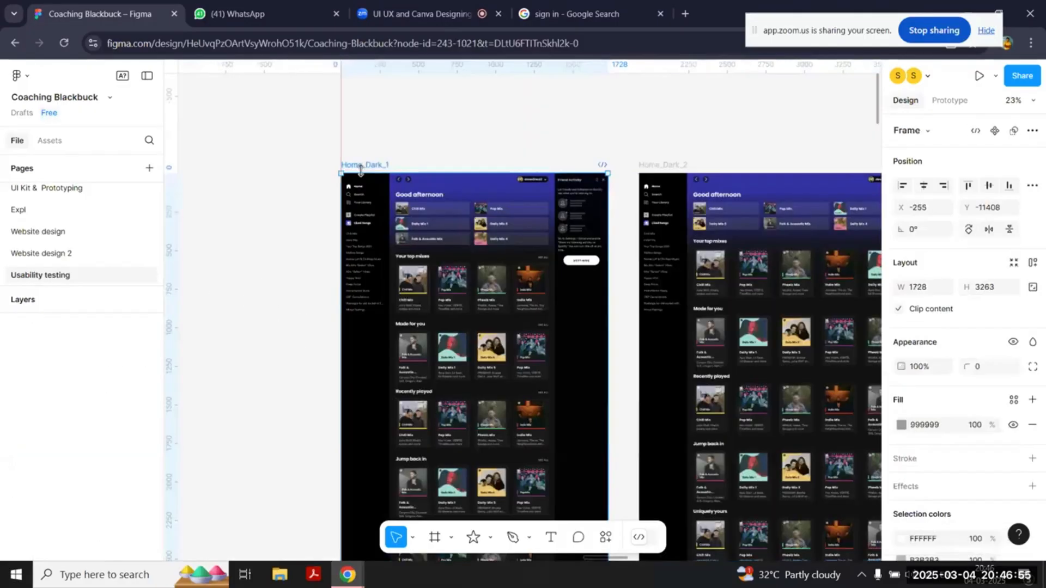
{"action": "scroll", "coordinate": [361, 166], "scroll_direction": "up", "scroll_amount": 10}
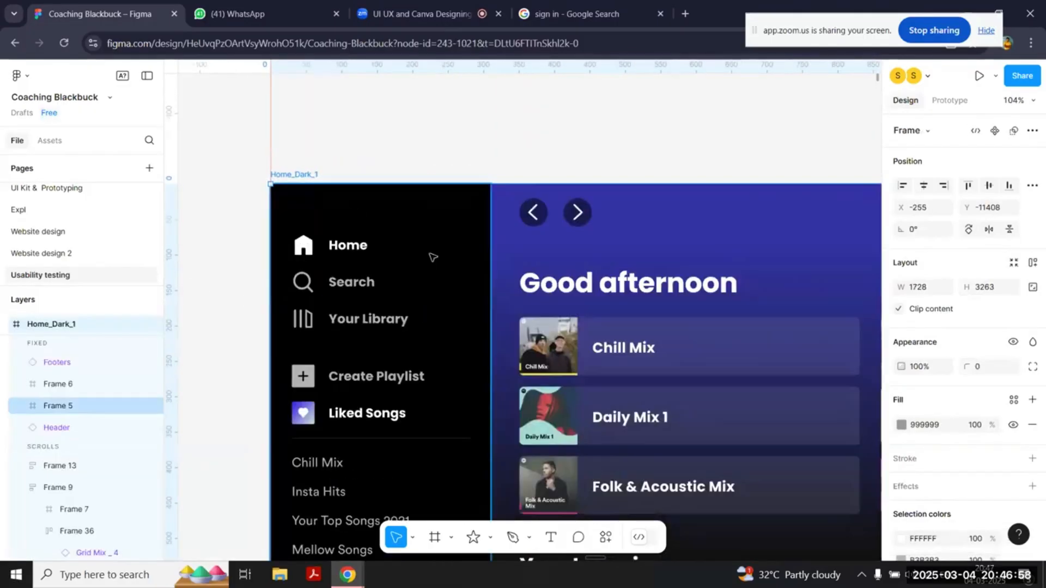
{"action": "scroll", "coordinate": [432, 256], "scroll_direction": "down", "scroll_amount": 4}
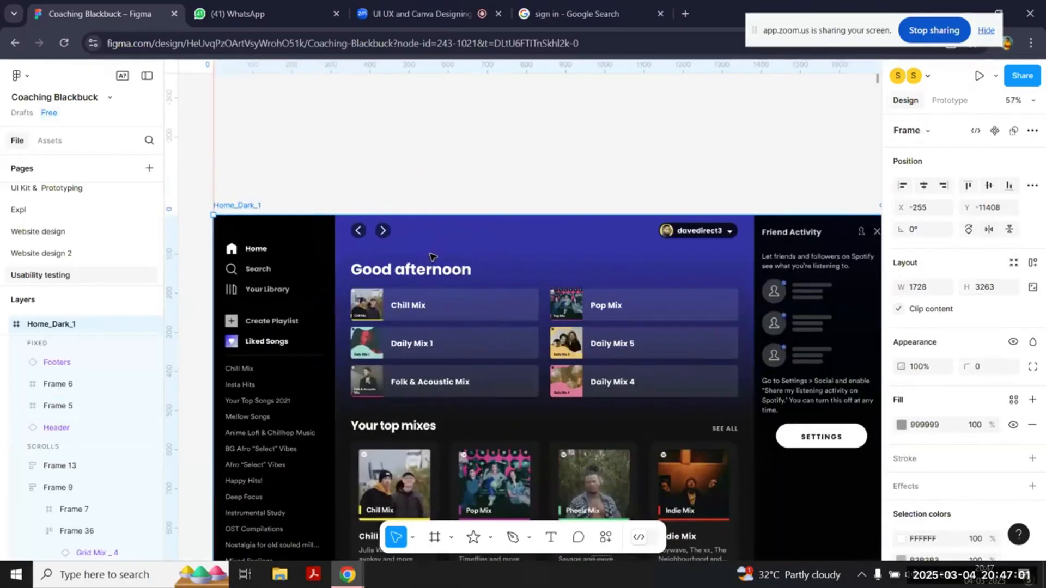
{"action": "scroll", "coordinate": [431, 256], "scroll_direction": "down", "scroll_amount": 2}
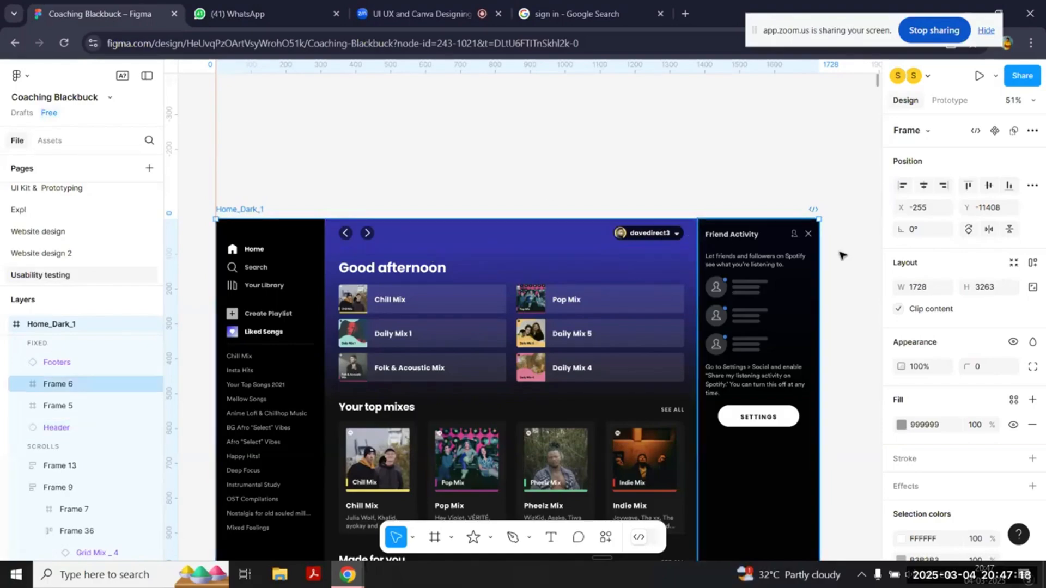
{"action": "scroll", "coordinate": [741, 234], "scroll_direction": "down", "scroll_amount": 3}
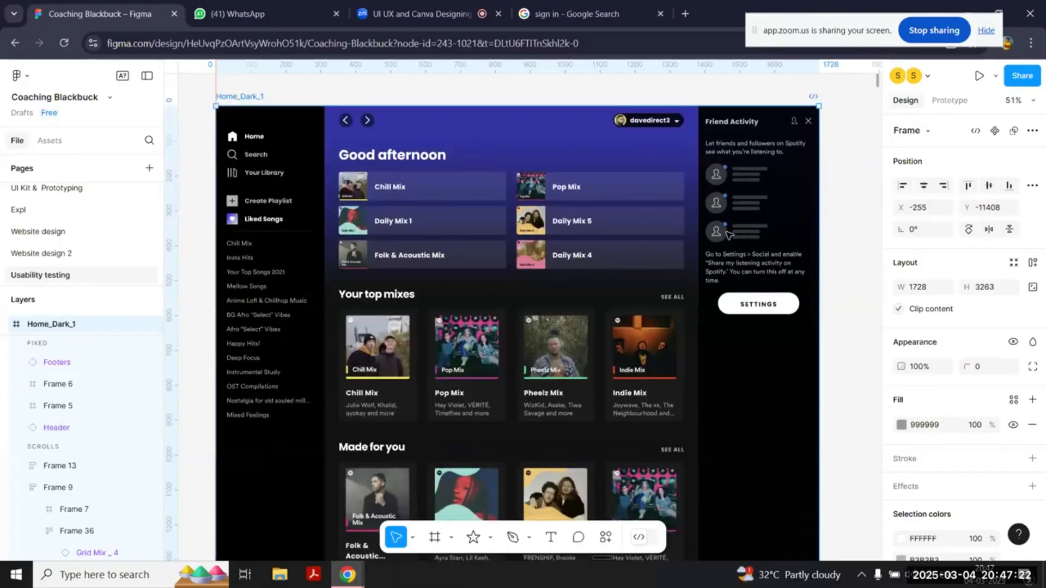
{"action": "scroll", "coordinate": [728, 234], "scroll_direction": "down", "scroll_amount": 10}
{"action": "scroll", "coordinate": [728, 236], "scroll_direction": "down", "scroll_amount": 3}
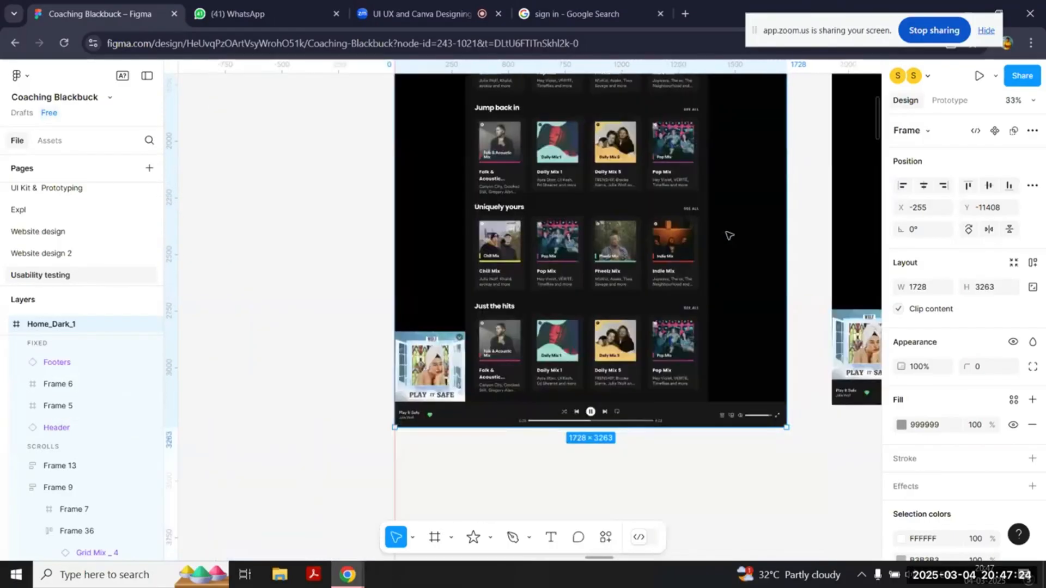
{"action": "scroll", "coordinate": [728, 236], "scroll_direction": "down", "scroll_amount": 10}
Step: Go back over the Goals and Target Audience slides and relate them to the Tasks and Conclusion subheadings on UT Scripting
{"action": "scroll", "coordinate": [728, 235], "scroll_direction": "right", "scroll_amount": 7}
{"action": "scroll", "coordinate": [728, 236], "scroll_direction": "right", "scroll_amount": 8}
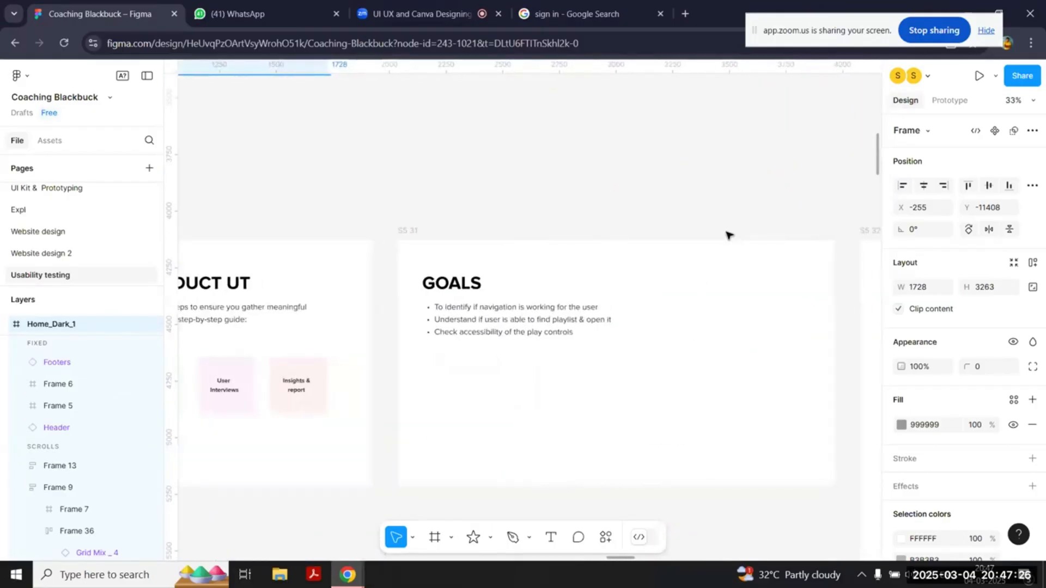
{"action": "scroll", "coordinate": [729, 236], "scroll_direction": "left", "scroll_amount": 3}
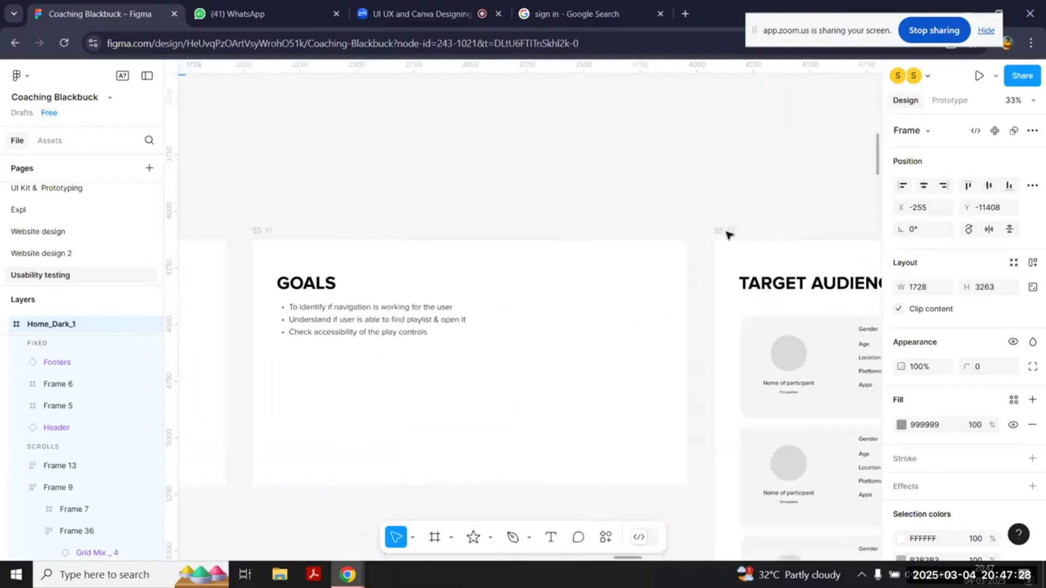
{"action": "scroll", "coordinate": [729, 235], "scroll_direction": "right", "scroll_amount": 8}
{"action": "scroll", "coordinate": [729, 235], "scroll_direction": "right", "scroll_amount": 8}
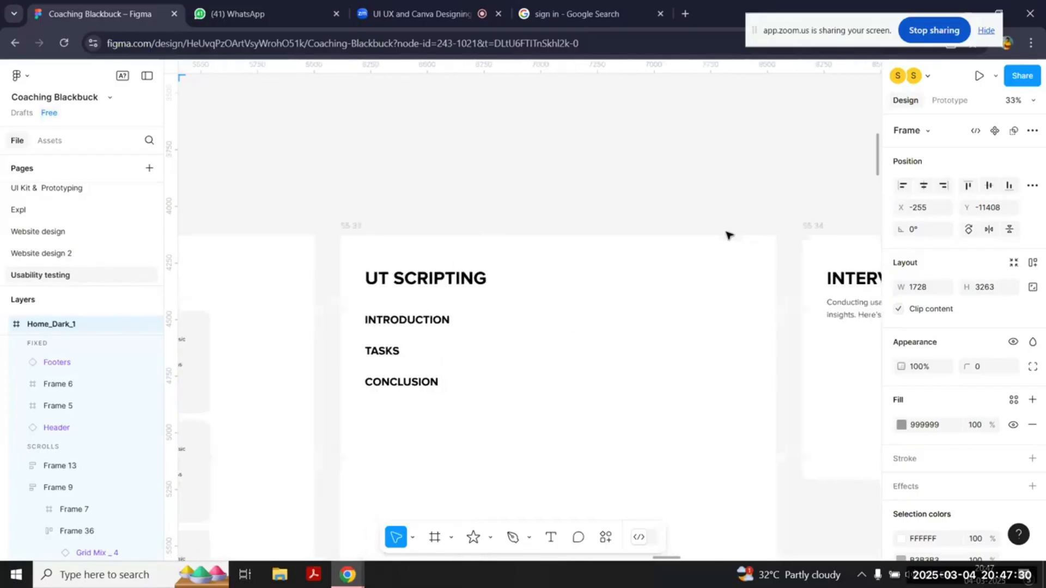
{"action": "left_click", "coordinate": [371, 353]}
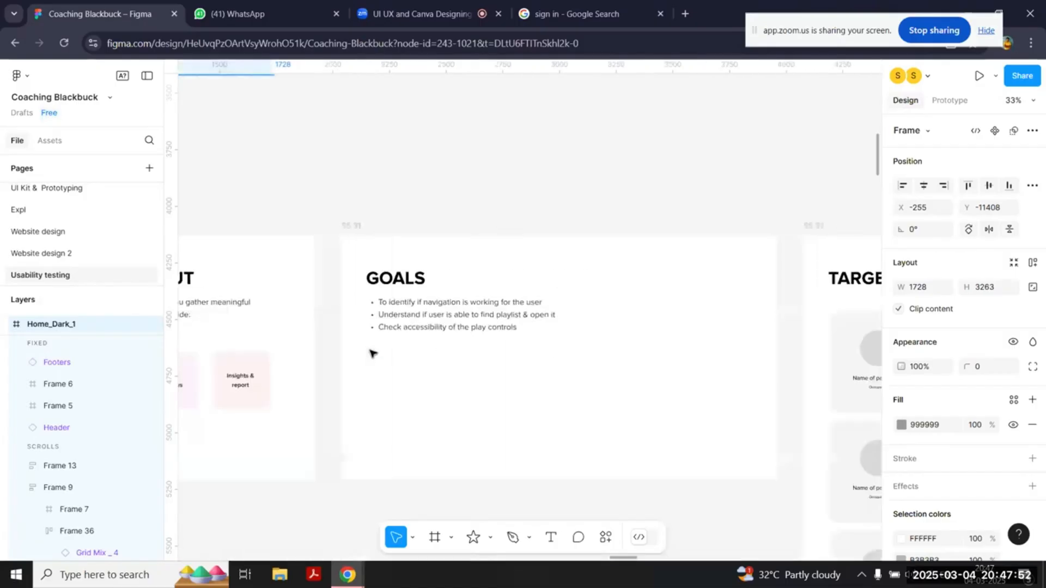
{"action": "scroll", "coordinate": [371, 353], "scroll_direction": "right", "scroll_amount": 10}
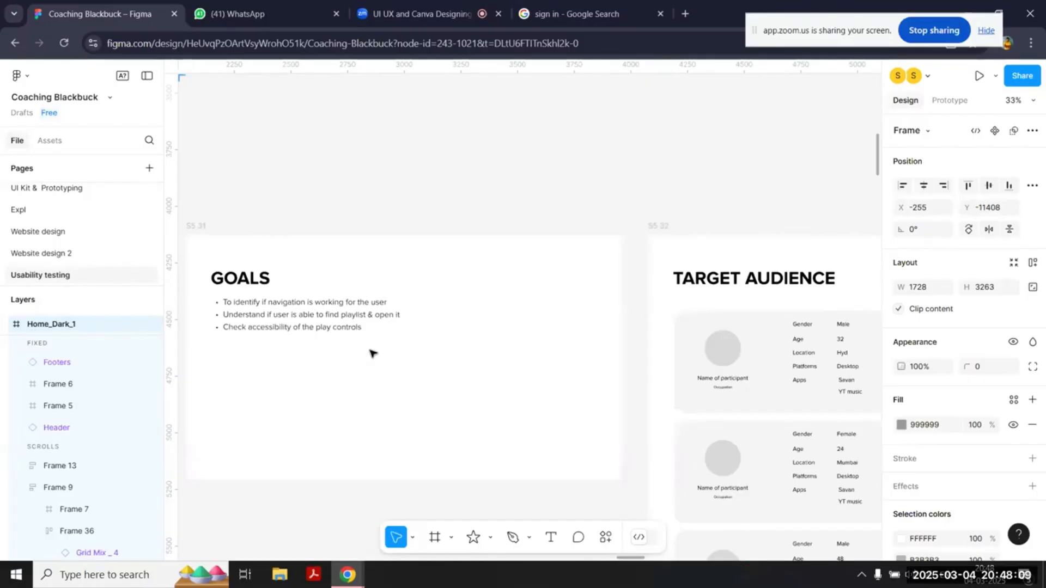
{"action": "scroll", "coordinate": [372, 353], "scroll_direction": "right", "scroll_amount": 10}
{"action": "scroll", "coordinate": [372, 353], "scroll_direction": "down", "scroll_amount": 2, "text": "ctrl"}
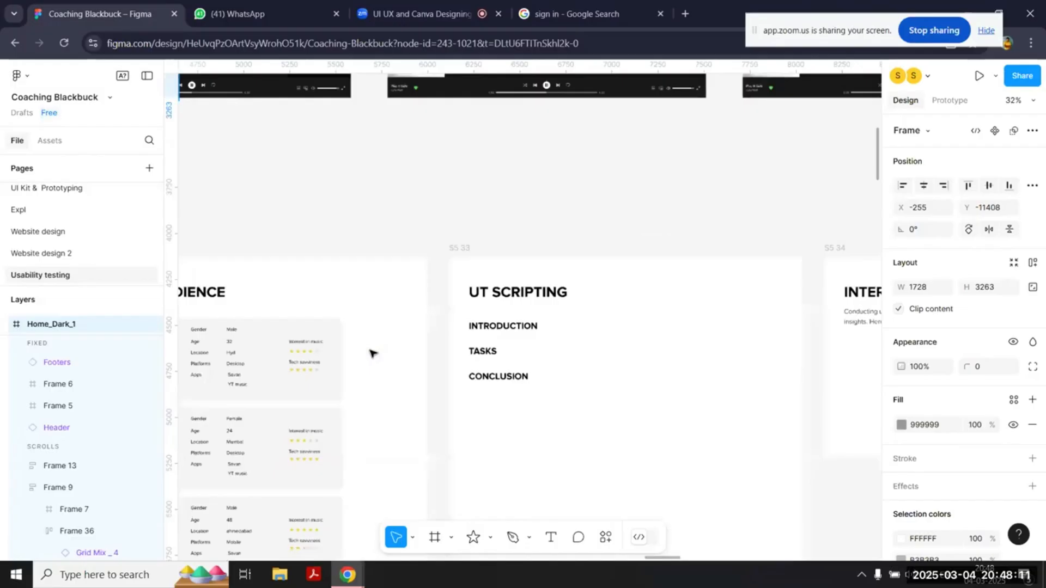
{"action": "left_click", "coordinate": [532, 381]}
{"action": "left_click", "coordinate": [517, 378]}
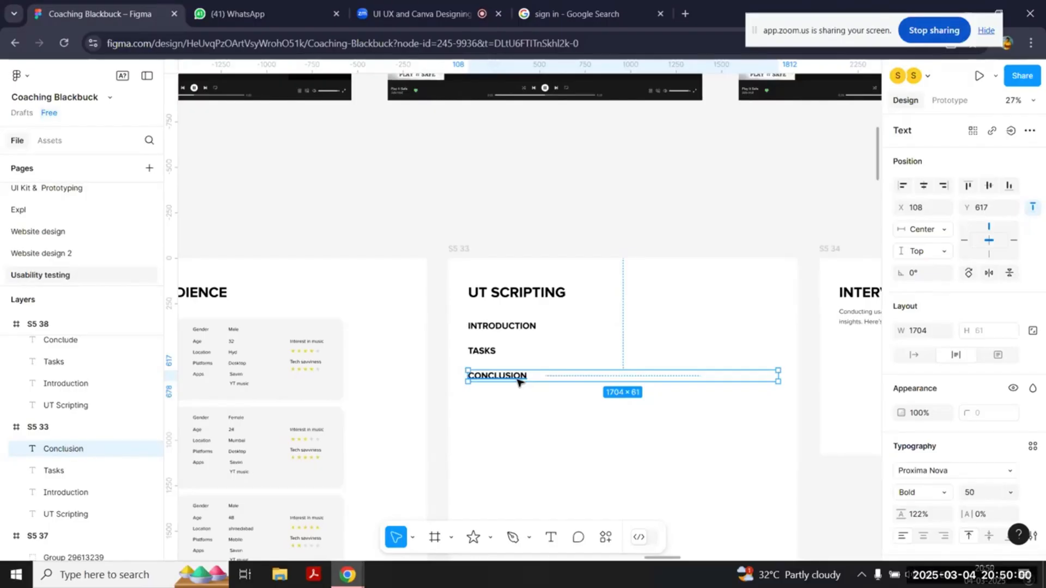
Step: Look over the prototype screens and the row of slides from How to Conduct UT to Interview Insights
{"action": "left_click", "coordinate": [606, 245]}
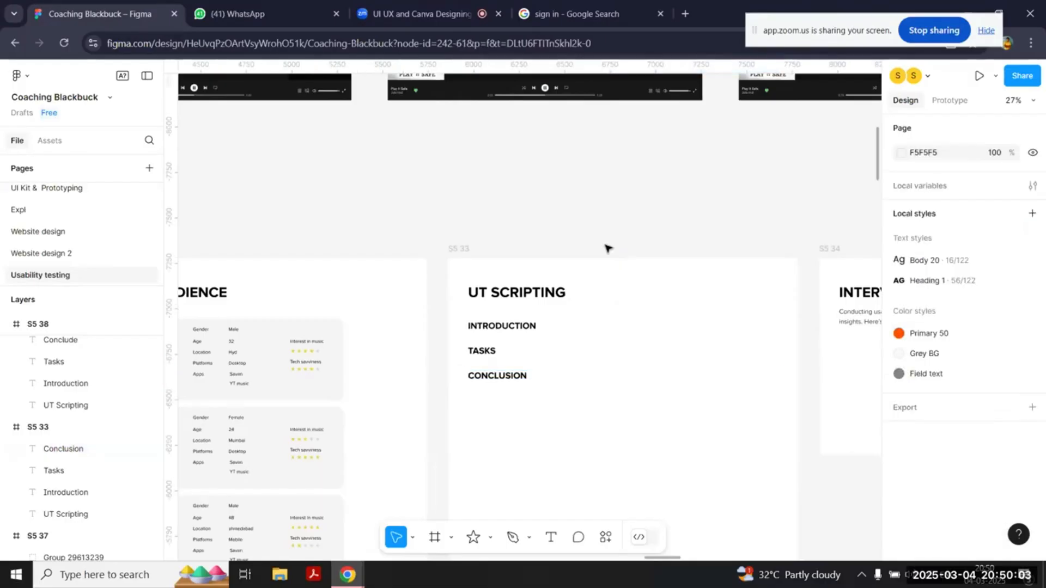
{"action": "scroll", "coordinate": [607, 245], "scroll_direction": "down", "scroll_amount": 4}
{"action": "scroll", "coordinate": [607, 248], "scroll_direction": "up", "scroll_amount": 2}
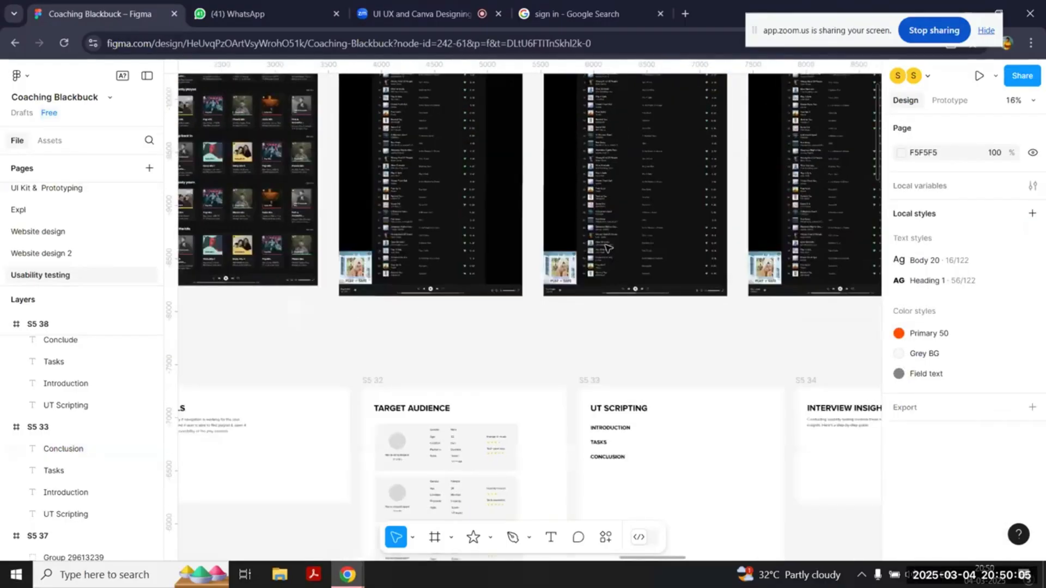
{"action": "scroll", "coordinate": [607, 247], "scroll_direction": "left", "scroll_amount": 10}
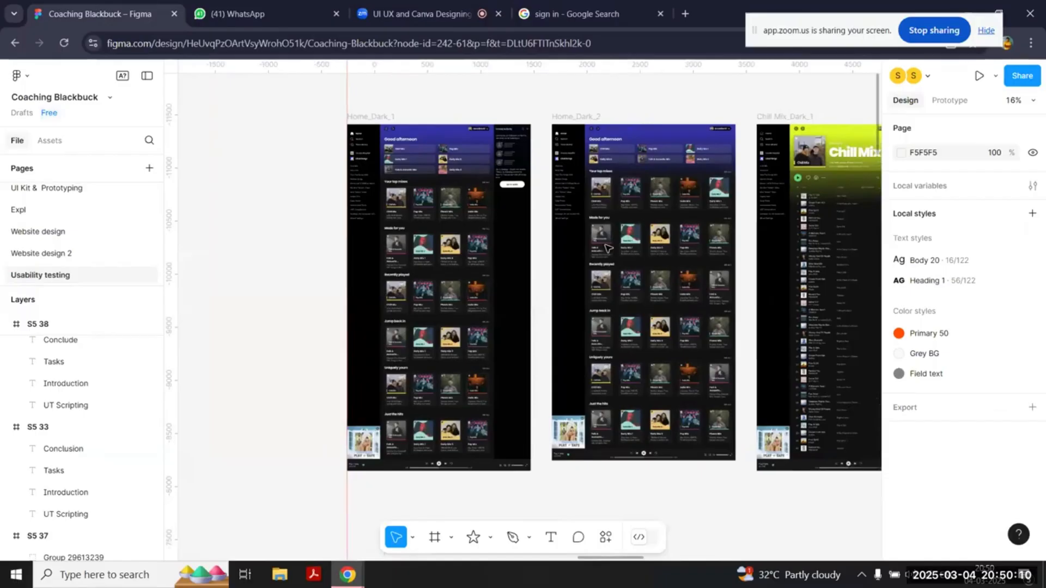
{"action": "scroll", "coordinate": [505, 355], "scroll_direction": "down", "scroll_amount": 5}
{"action": "scroll", "coordinate": [505, 355], "scroll_direction": "right", "scroll_amount": 3}
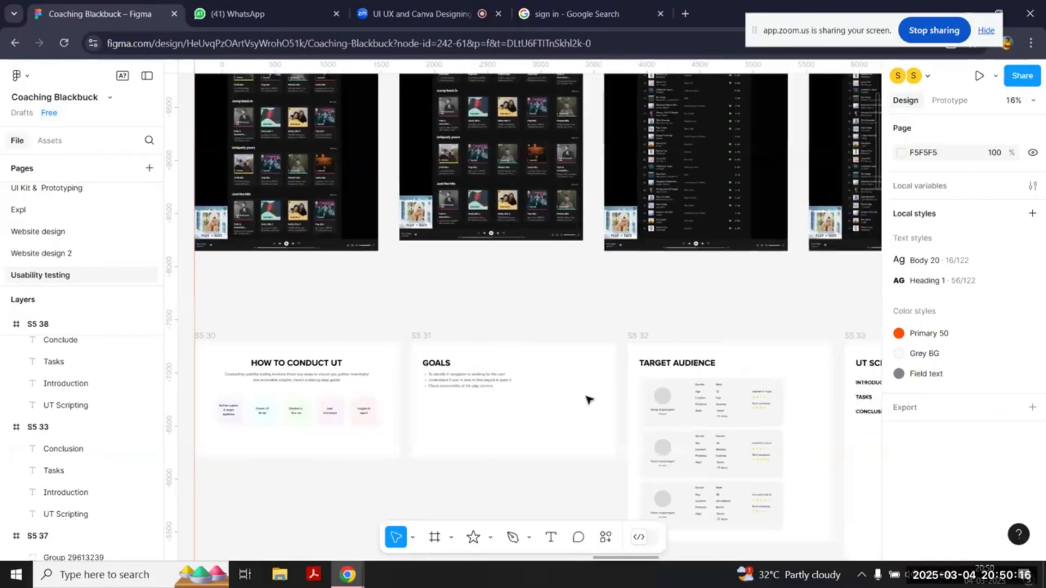
{"action": "scroll", "coordinate": [701, 396], "scroll_direction": "right", "scroll_amount": 5}
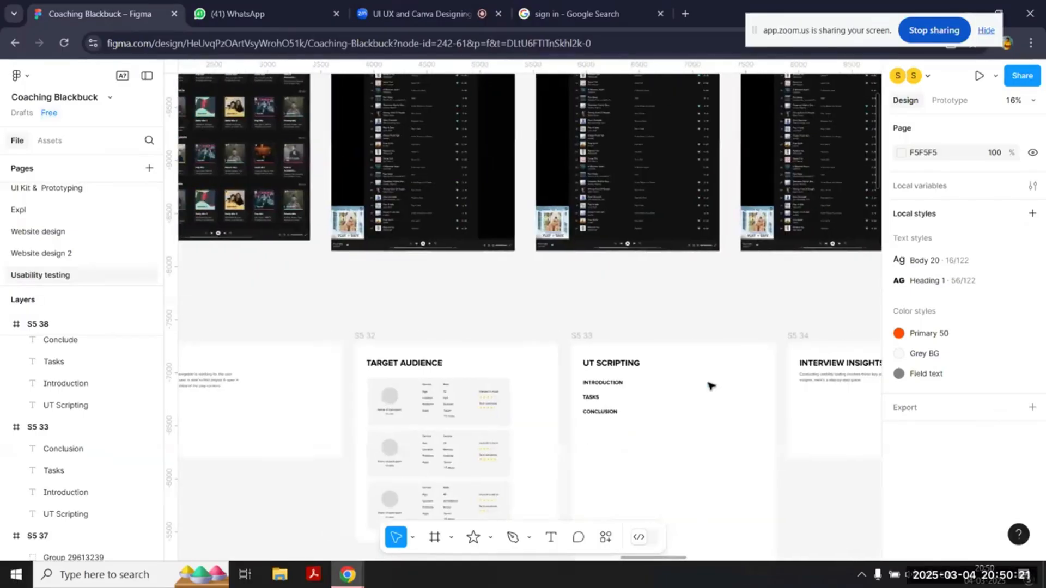
Step: Shorten the UT Scripting frame so that it ends just below its Conclusion subheading
{"action": "scroll", "coordinate": [713, 376], "scroll_direction": "left", "scroll_amount": 3}
{"action": "scroll", "coordinate": [717, 366], "scroll_direction": "down", "scroll_amount": 5}
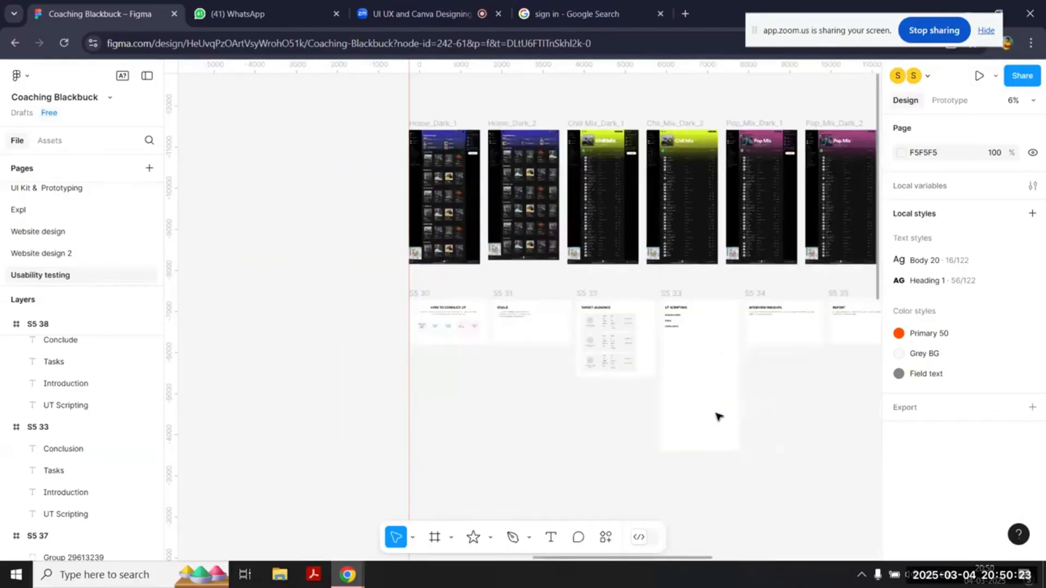
{"action": "left_click", "coordinate": [720, 433]}
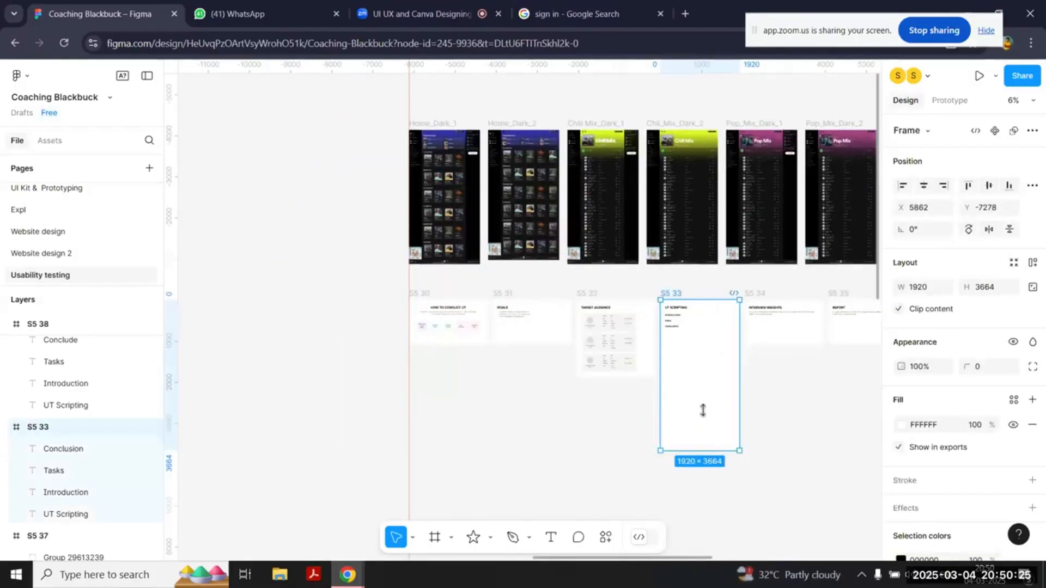
{"action": "left_click_drag", "start_coordinate": [703, 410], "coordinate": [703, 329]}
{"action": "left_click", "coordinate": [497, 283]}
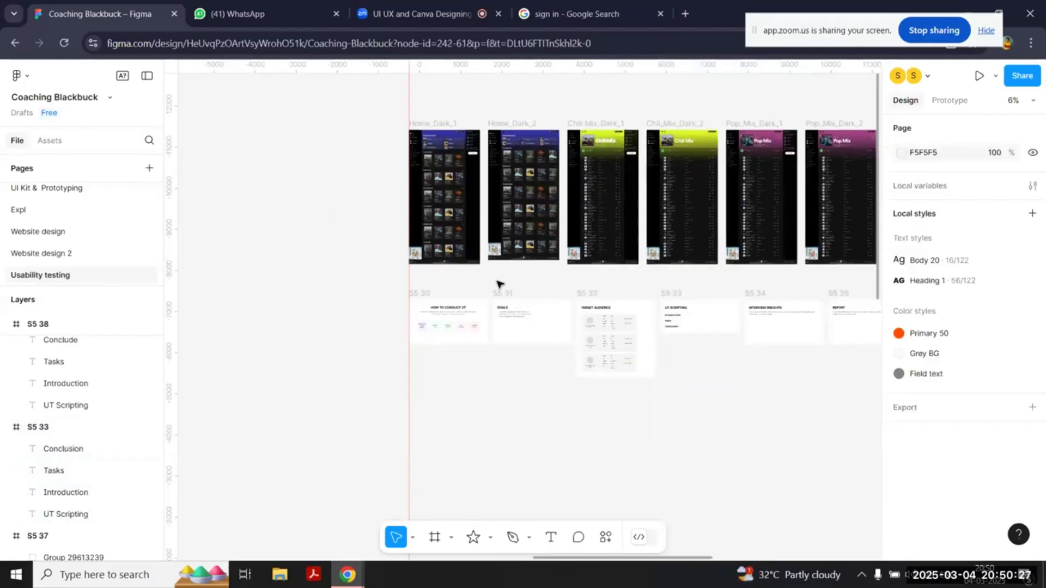
Step: Review the completed example slides for Goals and Target Audience, including the objectives list and the participant profile card
{"action": "scroll", "coordinate": [497, 283], "scroll_direction": "up", "scroll_amount": 5}
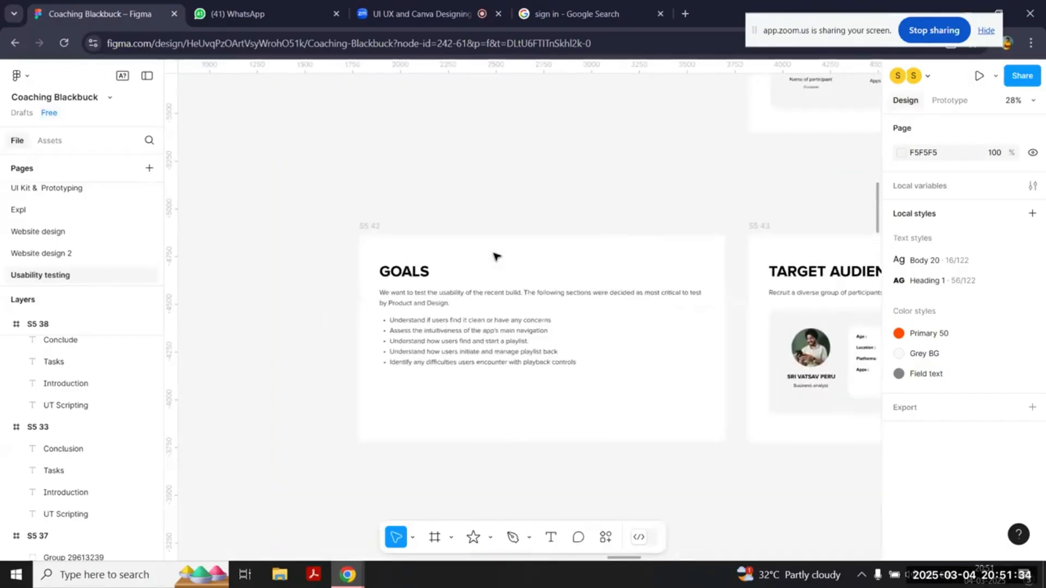
{"action": "scroll", "coordinate": [496, 257], "scroll_direction": "right", "scroll_amount": 10}
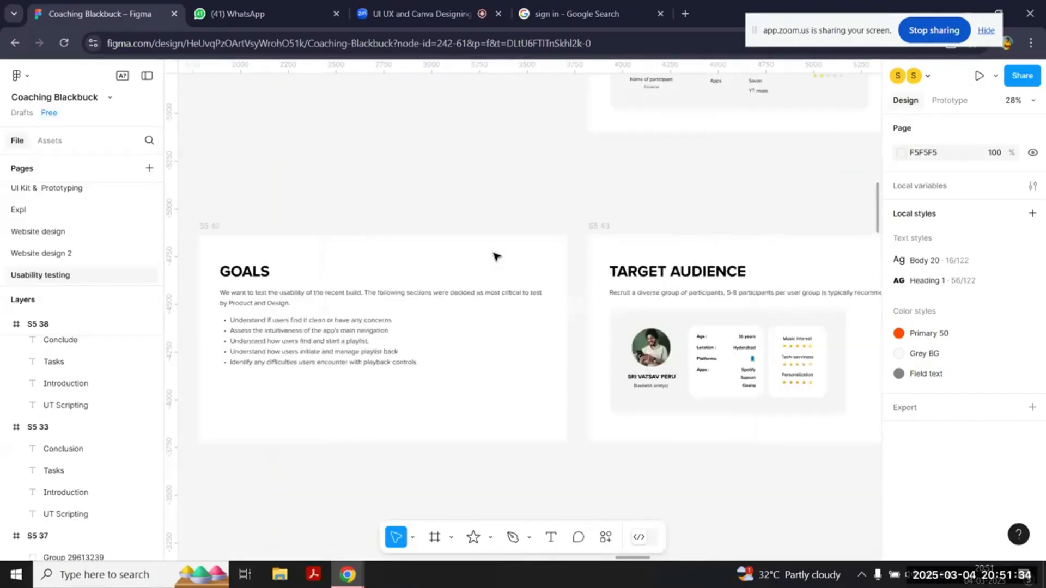
{"action": "scroll", "coordinate": [738, 320], "scroll_direction": "up", "scroll_amount": 2}
{"action": "scroll", "coordinate": [737, 320], "scroll_direction": "left", "scroll_amount": 3}
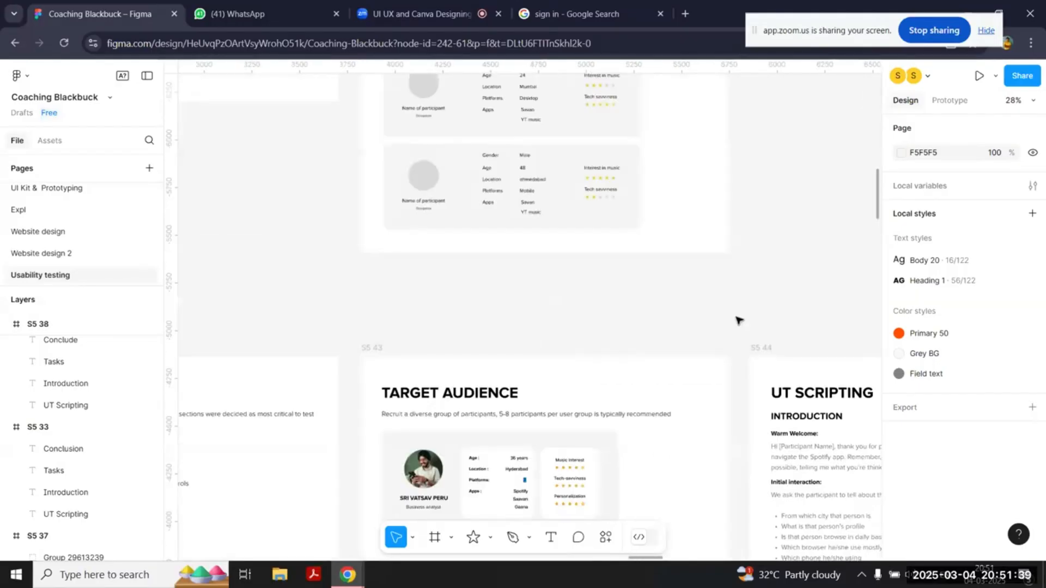
{"action": "scroll", "coordinate": [738, 320], "scroll_direction": "right", "scroll_amount": 5}
{"action": "scroll", "coordinate": [737, 319], "scroll_direction": "down", "scroll_amount": 3}
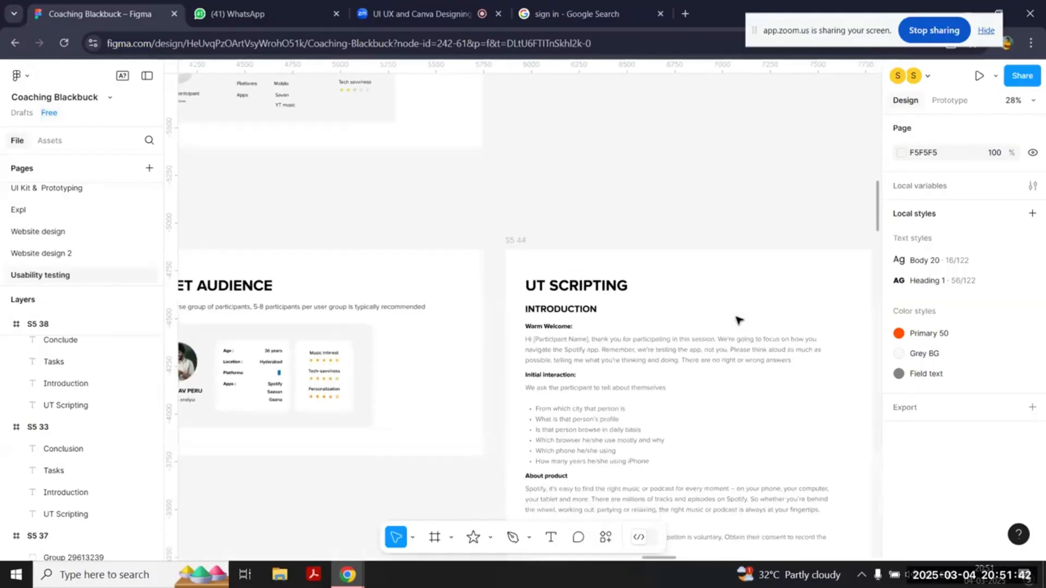
{"action": "scroll", "coordinate": [737, 320], "scroll_direction": "left", "scroll_amount": 10}
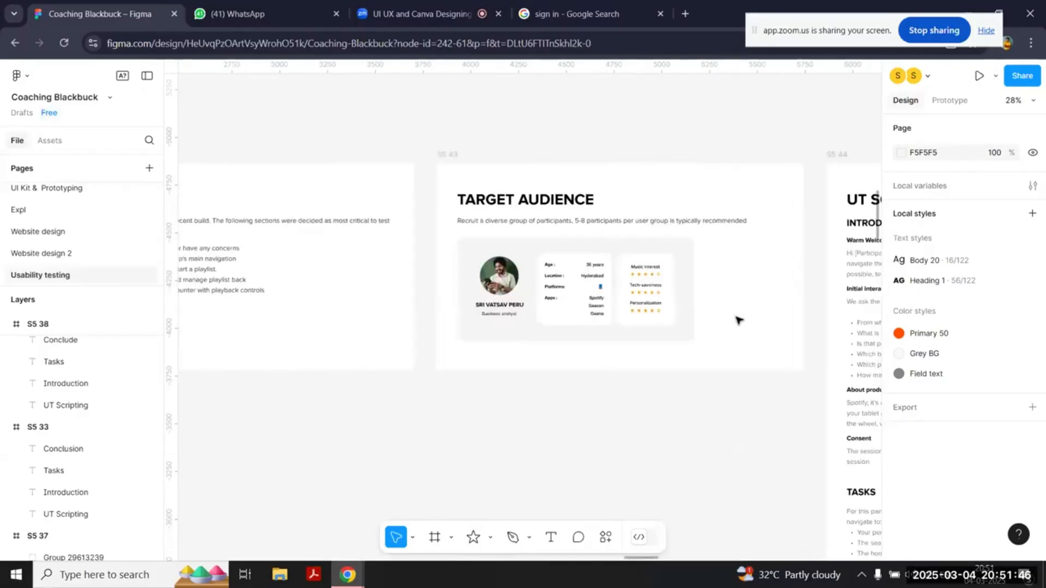
{"action": "scroll", "coordinate": [372, 277], "scroll_direction": "right", "scroll_amount": 6}
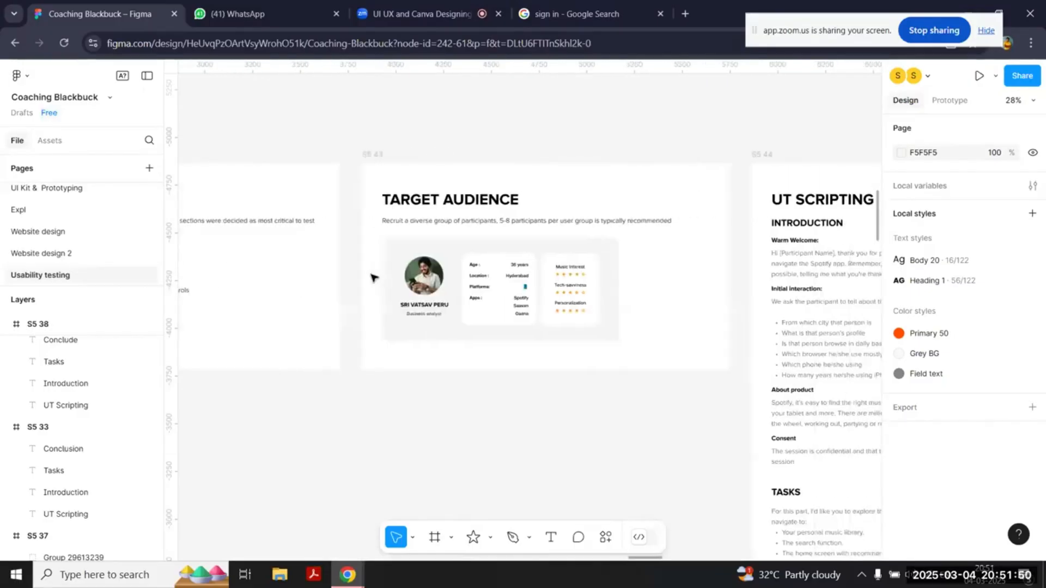
{"action": "scroll", "coordinate": [506, 294], "scroll_direction": "up", "scroll_amount": 3, "text": "ctrl"}
{"action": "scroll", "coordinate": [507, 296], "scroll_direction": "up", "scroll_amount": 2}
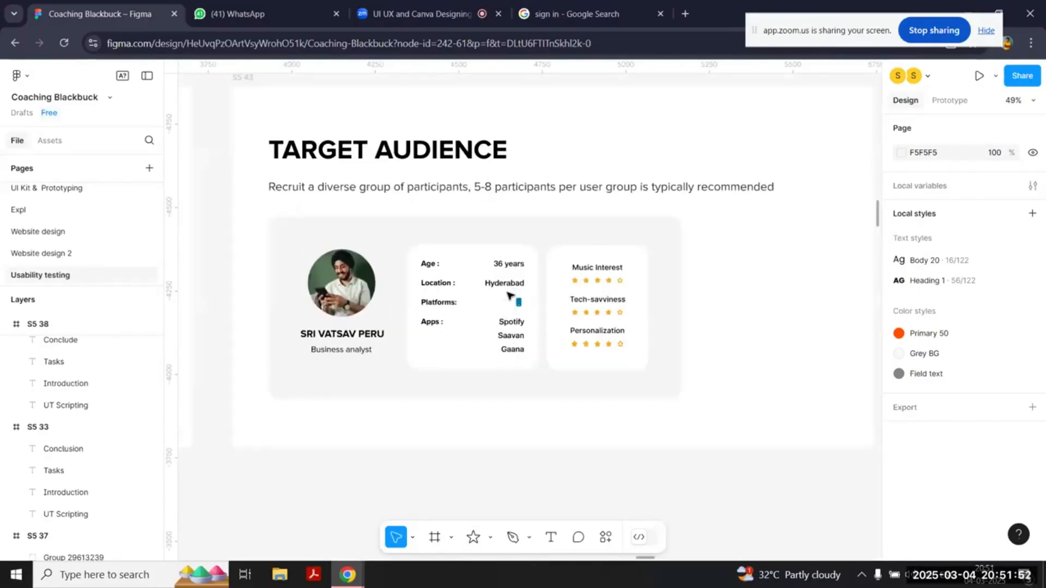
{"action": "scroll", "coordinate": [688, 457], "scroll_direction": "right", "scroll_amount": 14}
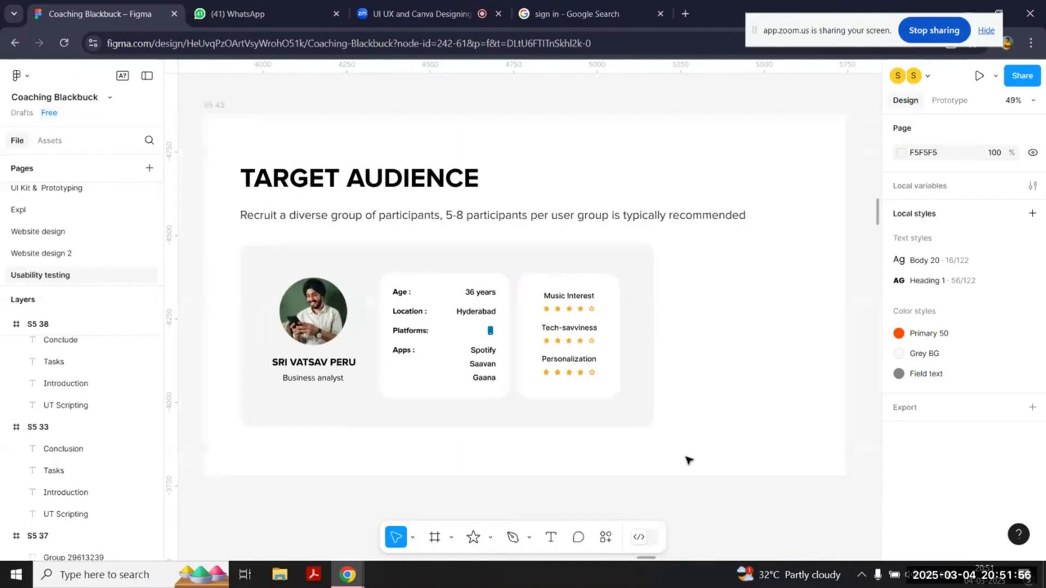
Step: Read the Introduction of the completed UT Scripting example, from Warm Welcome and Initial interaction to About product and Consent
{"action": "scroll", "coordinate": [688, 460], "scroll_direction": "down", "scroll_amount": 3}
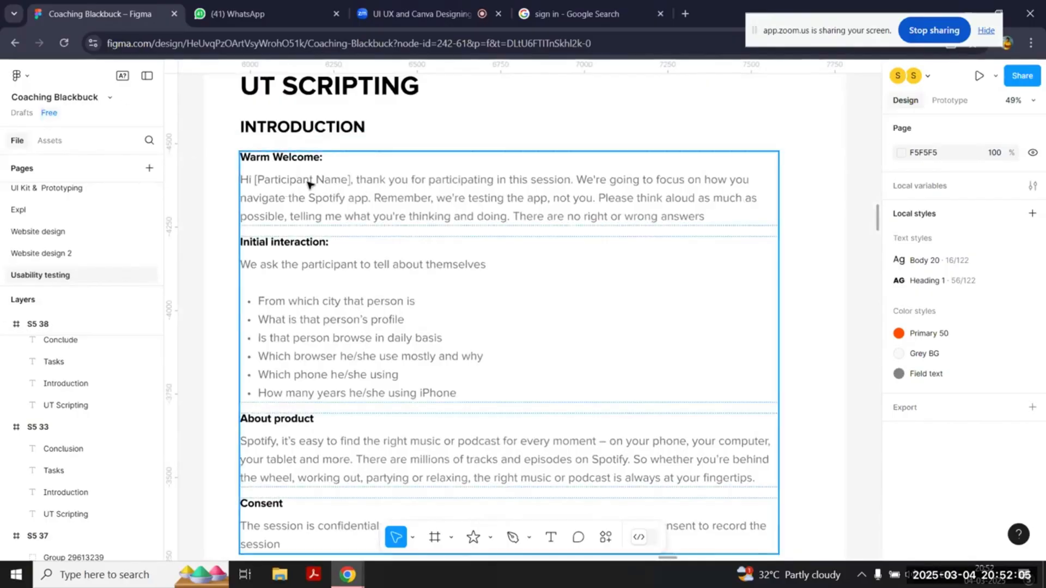
{"action": "scroll", "coordinate": [307, 184], "scroll_direction": "up", "scroll_amount": 3}
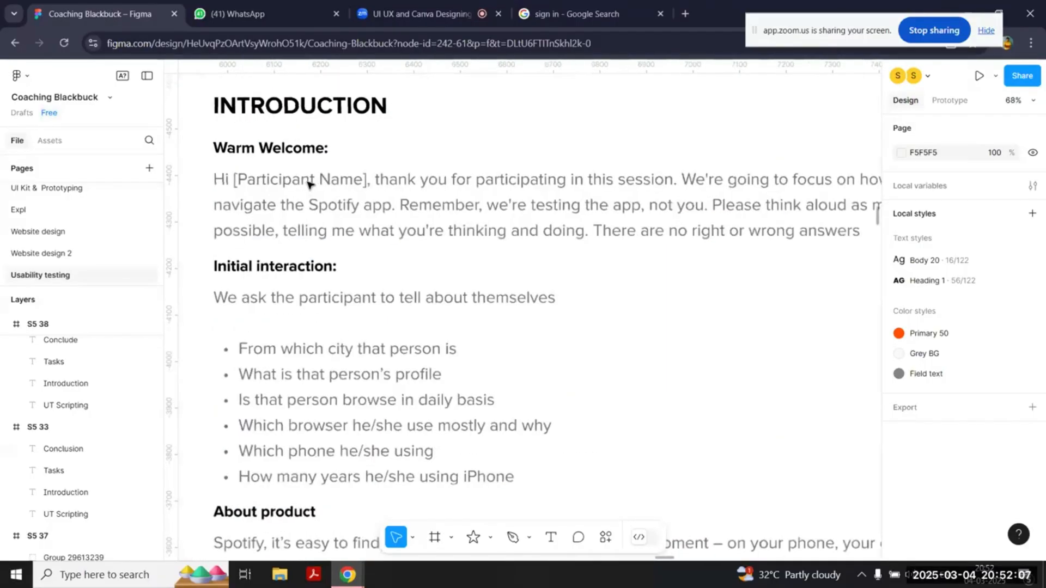
{"action": "scroll", "coordinate": [307, 184], "scroll_direction": "down", "scroll_amount": 1}
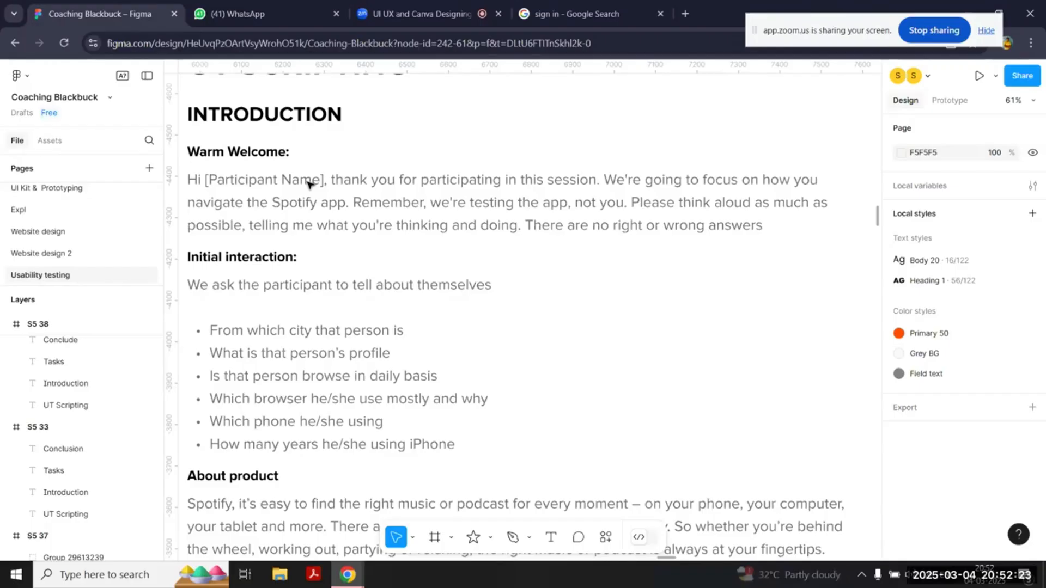
{"action": "scroll", "coordinate": [309, 184], "scroll_direction": "down", "scroll_amount": 2}
{"action": "scroll", "coordinate": [309, 184], "scroll_direction": "down", "scroll_amount": 1}
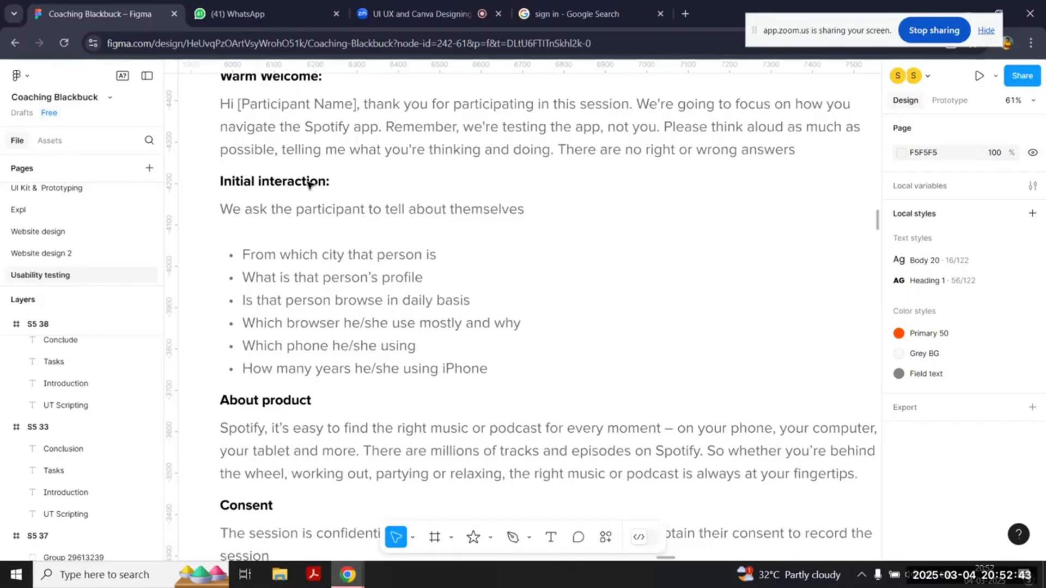
{"action": "scroll", "coordinate": [308, 184], "scroll_direction": "down", "scroll_amount": 1}
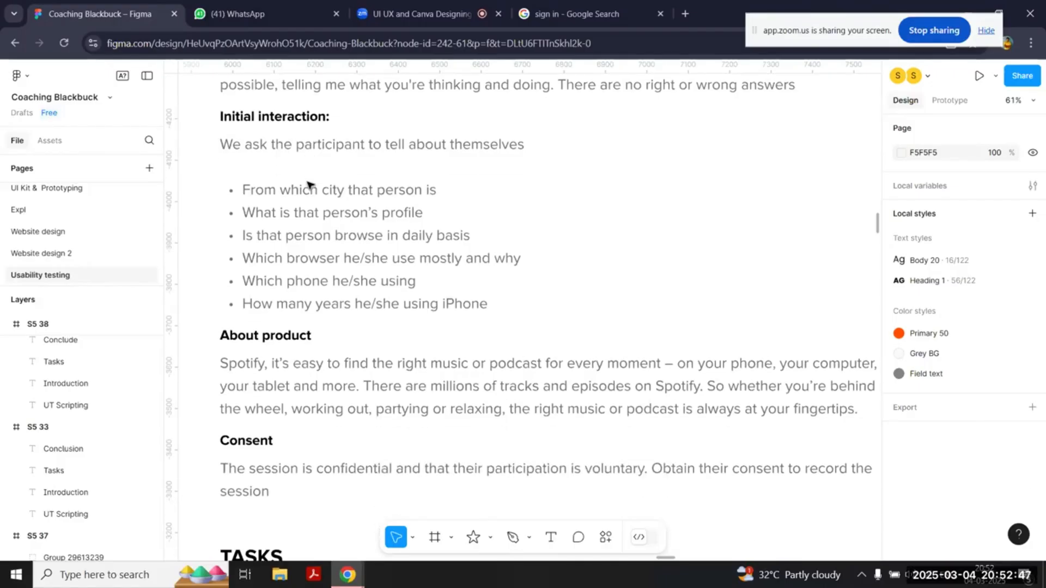
{"action": "scroll", "coordinate": [309, 184], "scroll_direction": "down", "scroll_amount": 1}
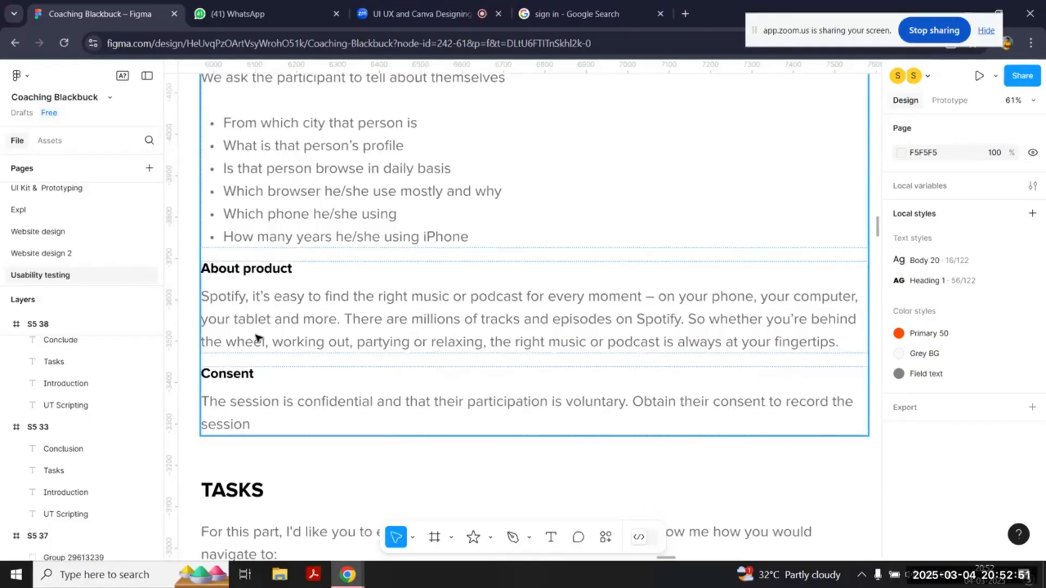
{"action": "scroll", "coordinate": [359, 411], "scroll_direction": "down", "scroll_amount": 3}
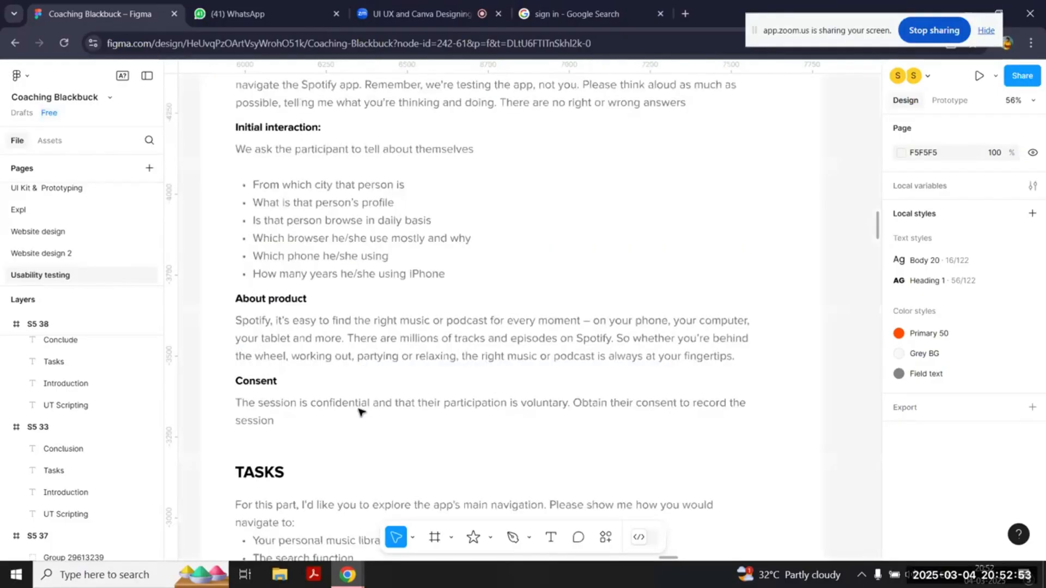
Step: Read the Tasks and Conclude sections of the completed UT Scripting example, including the questions asked during the task
{"action": "scroll", "coordinate": [359, 412], "scroll_direction": "down", "scroll_amount": 1}
{"action": "scroll", "coordinate": [359, 411], "scroll_direction": "down", "scroll_amount": 3}
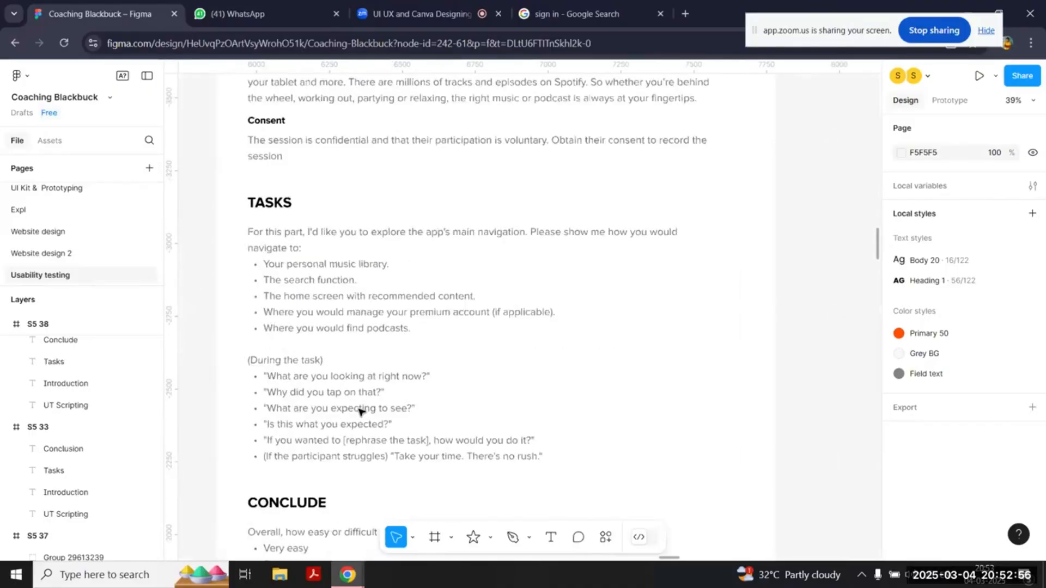
{"action": "scroll", "coordinate": [360, 411], "scroll_direction": "up", "scroll_amount": 3}
{"action": "scroll", "coordinate": [359, 412], "scroll_direction": "up", "scroll_amount": 1}
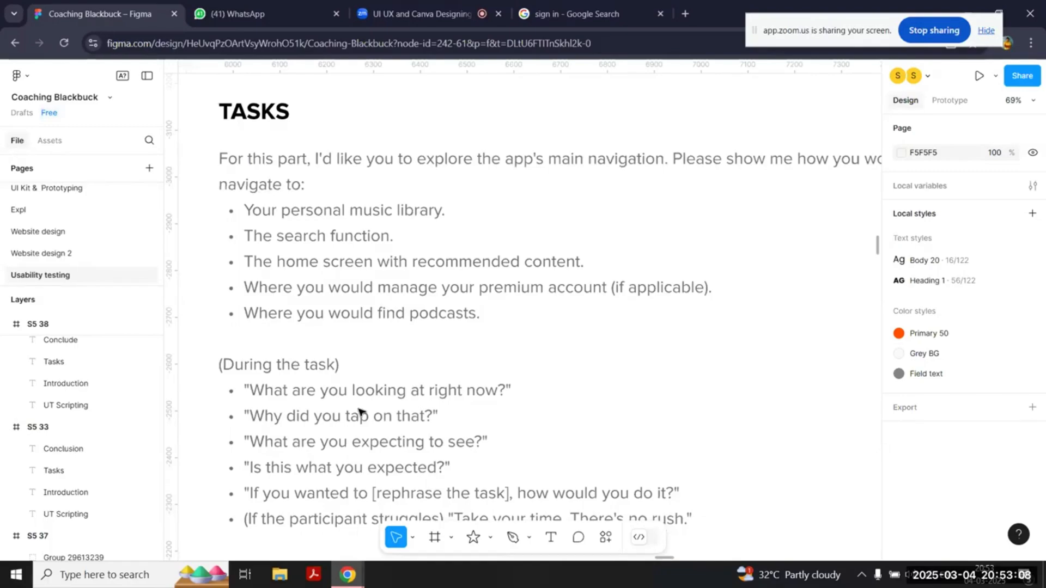
{"action": "scroll", "coordinate": [360, 412], "scroll_direction": "down", "scroll_amount": 5}
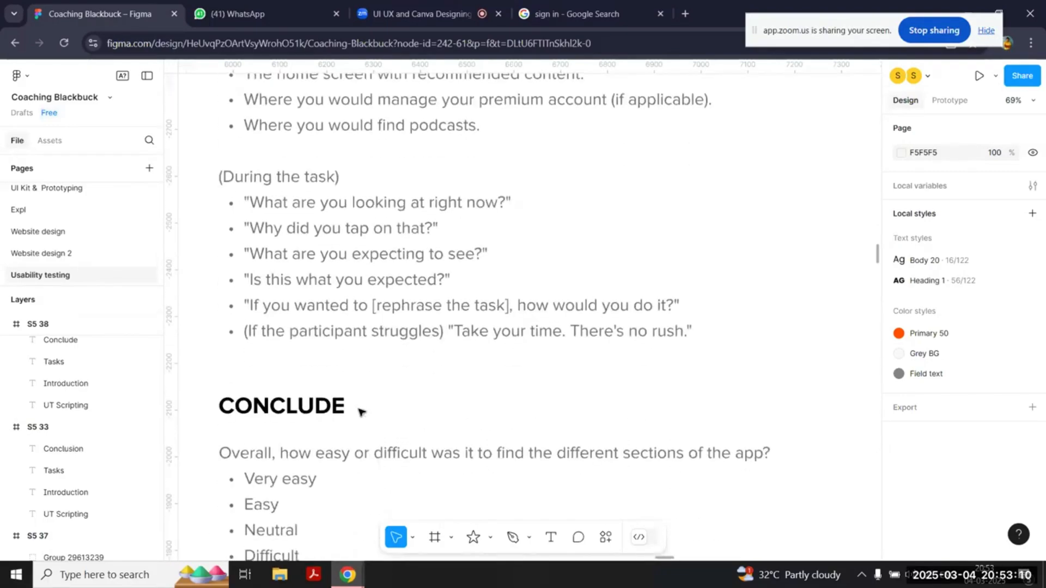
{"action": "scroll", "coordinate": [360, 412], "scroll_direction": "down", "scroll_amount": 10}
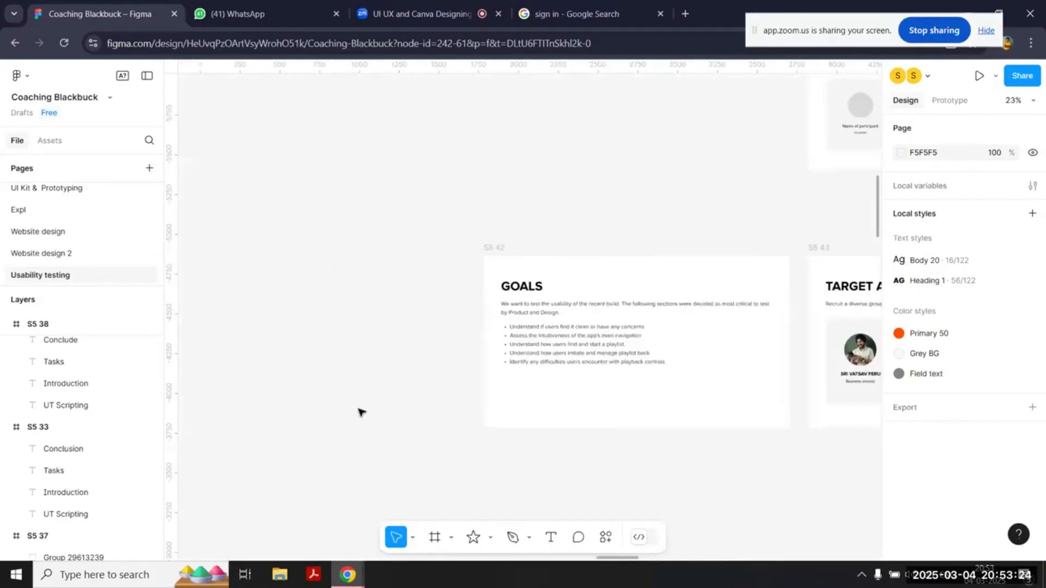
Step: Go through the process cards on the How to Conduct UT slide, from defining goals and target audience to Insights & report
{"action": "scroll", "coordinate": [362, 414], "scroll_direction": "down", "scroll_amount": 4}
{"action": "scroll", "coordinate": [333, 376], "scroll_direction": "up", "scroll_amount": 3}
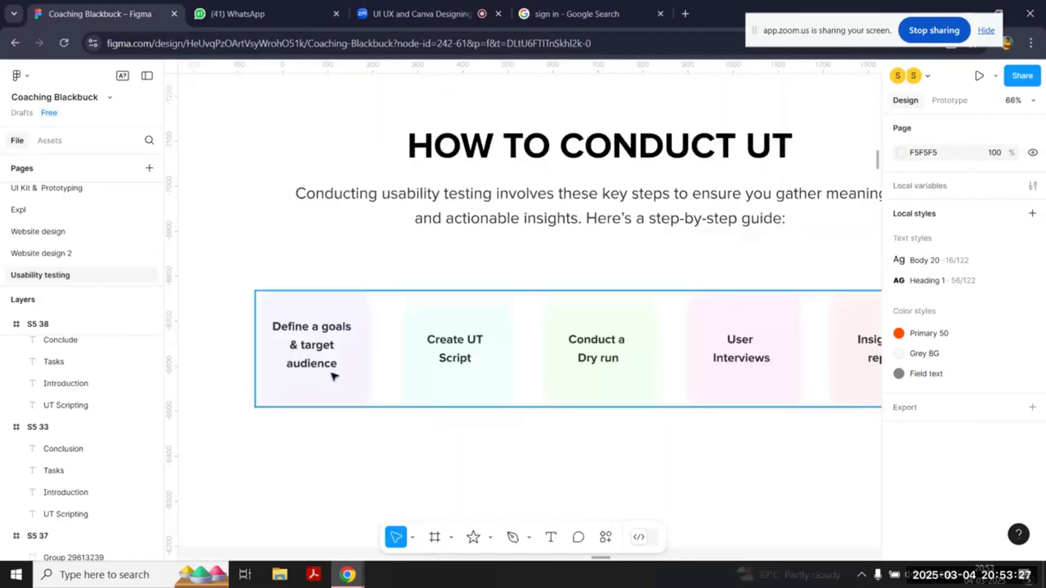
{"action": "left_click", "coordinate": [335, 373]}
{"action": "scroll", "coordinate": [428, 369], "scroll_direction": "right", "scroll_amount": 2}
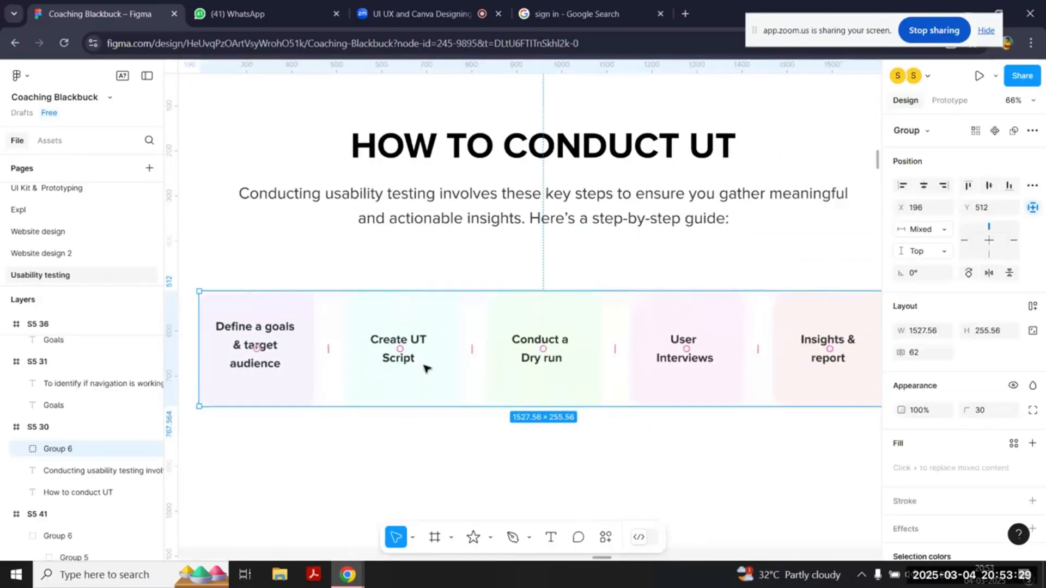
{"action": "scroll", "coordinate": [426, 368], "scroll_direction": "right", "scroll_amount": 3}
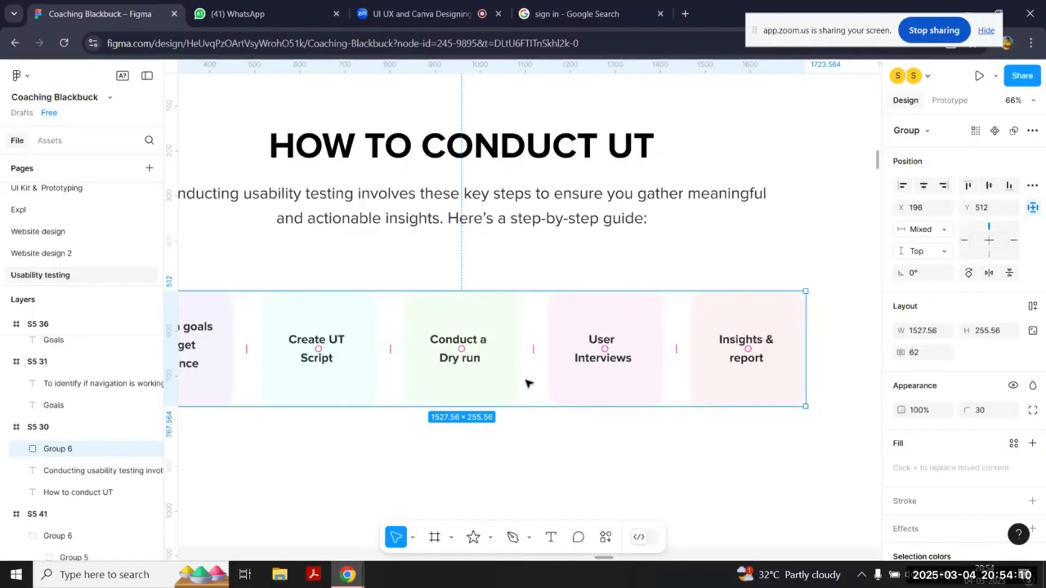
{"action": "left_click", "coordinate": [523, 477]}
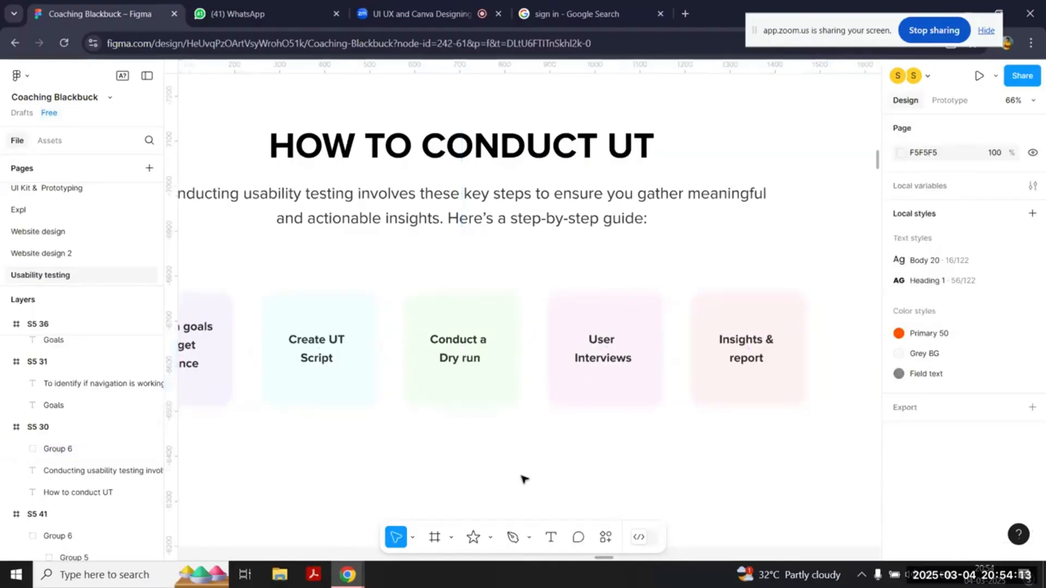
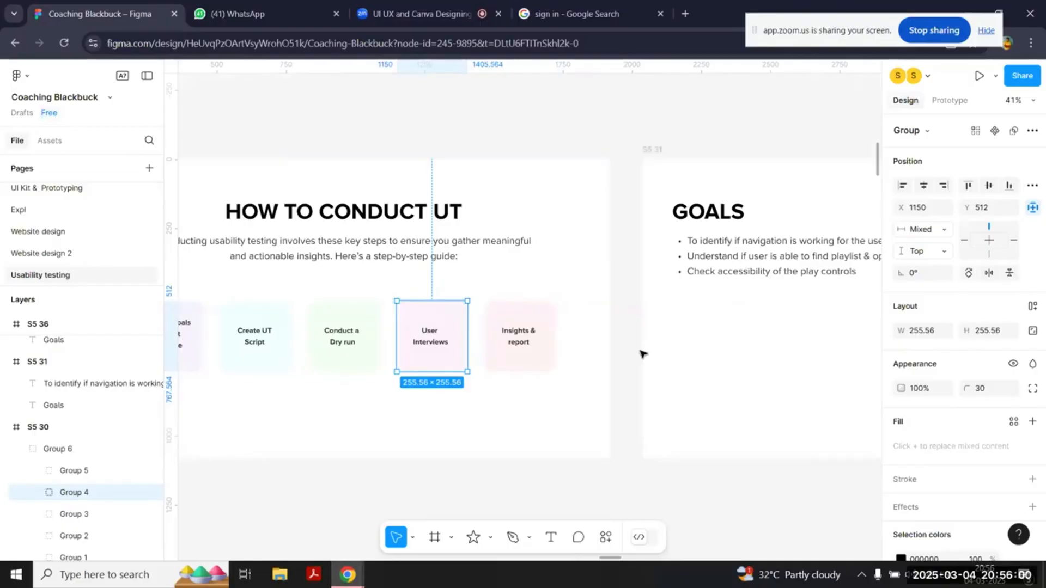
Step: Find the Home_Dark_1 frame above the slides and run the prototype in presentation view
{"action": "scroll", "coordinate": [643, 353], "scroll_direction": "right", "scroll_amount": 3}
{"action": "scroll", "coordinate": [643, 354], "scroll_direction": "up", "scroll_amount": 10}
{"action": "scroll", "coordinate": [643, 354], "scroll_direction": "left", "scroll_amount": 5}
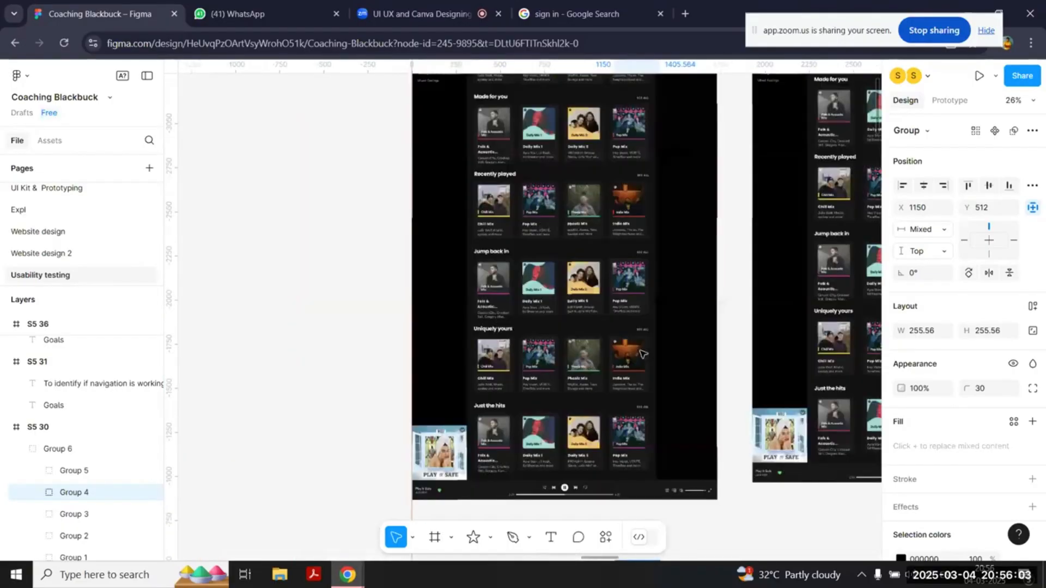
{"action": "scroll", "coordinate": [643, 354], "scroll_direction": "left", "scroll_amount": 2}
{"action": "scroll", "coordinate": [643, 353], "scroll_direction": "up", "scroll_amount": 10}
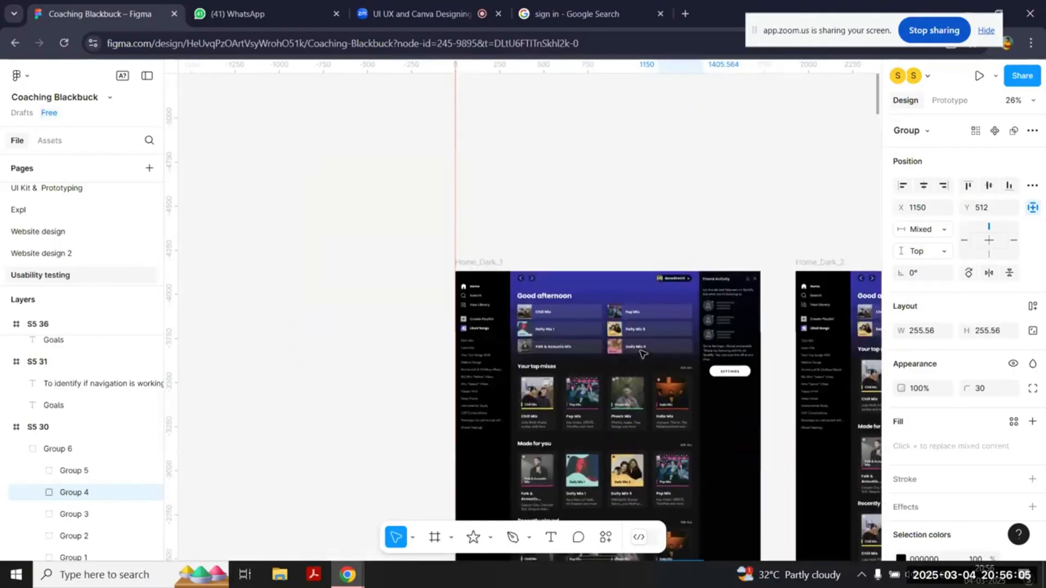
{"action": "left_click", "coordinate": [643, 354]}
{"action": "left_click", "coordinate": [978, 76]}
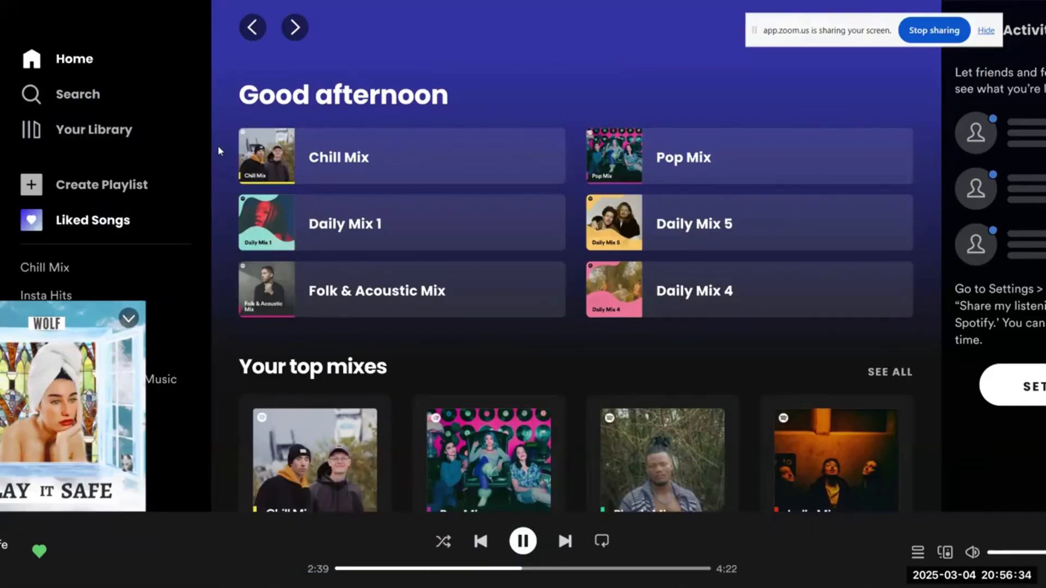
Step: Examine the prototype's home screen from the Good afternoon mixes through the playlist rows to Just the hits, returning to Good afternoon
{"action": "scroll", "coordinate": [218, 146], "scroll_direction": "down", "scroll_amount": 5}
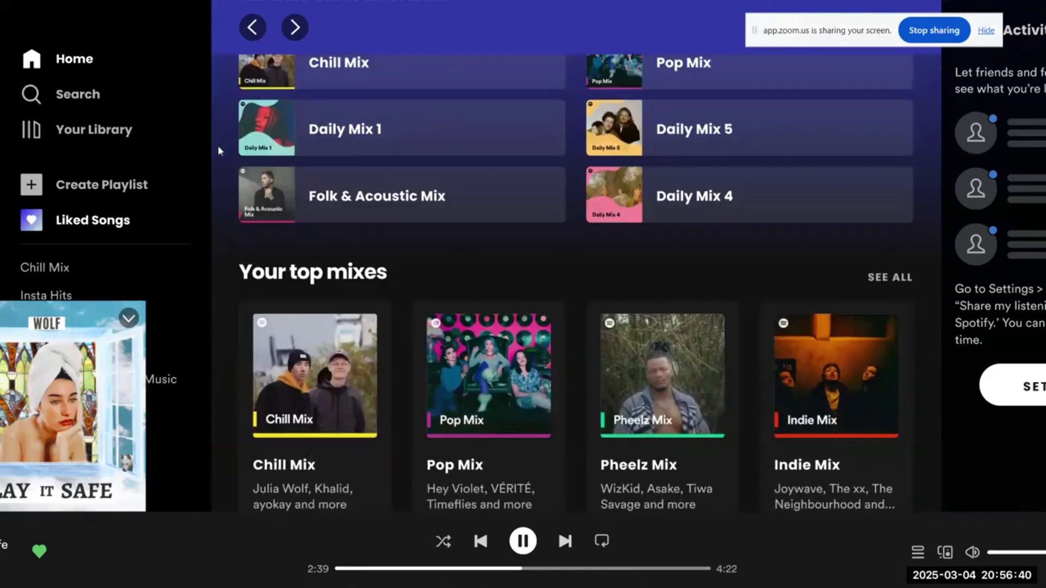
{"action": "scroll", "coordinate": [217, 145], "scroll_direction": "down", "scroll_amount": 7}
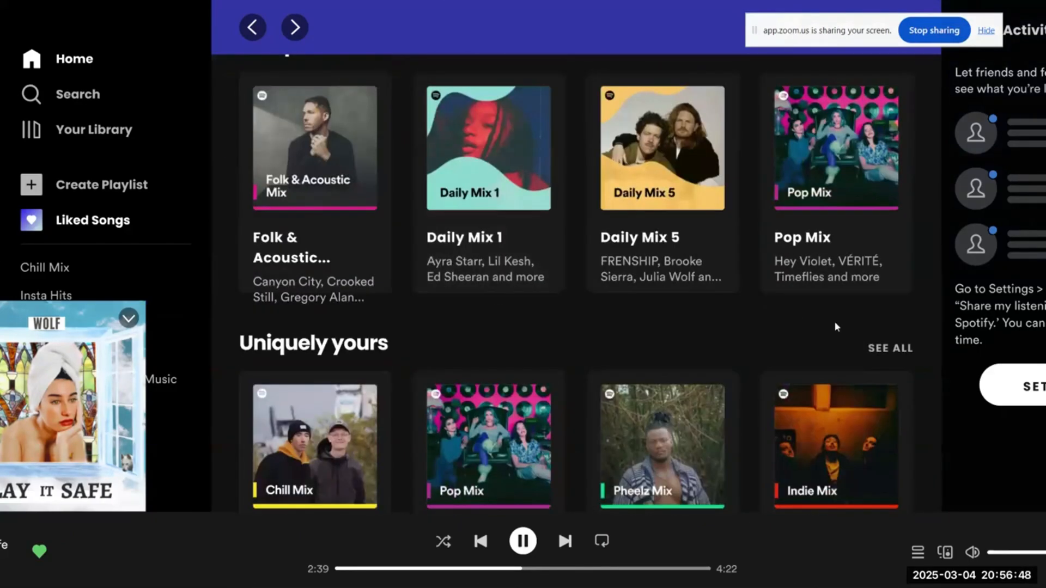
{"action": "scroll", "coordinate": [843, 351], "scroll_direction": "down", "scroll_amount": 2}
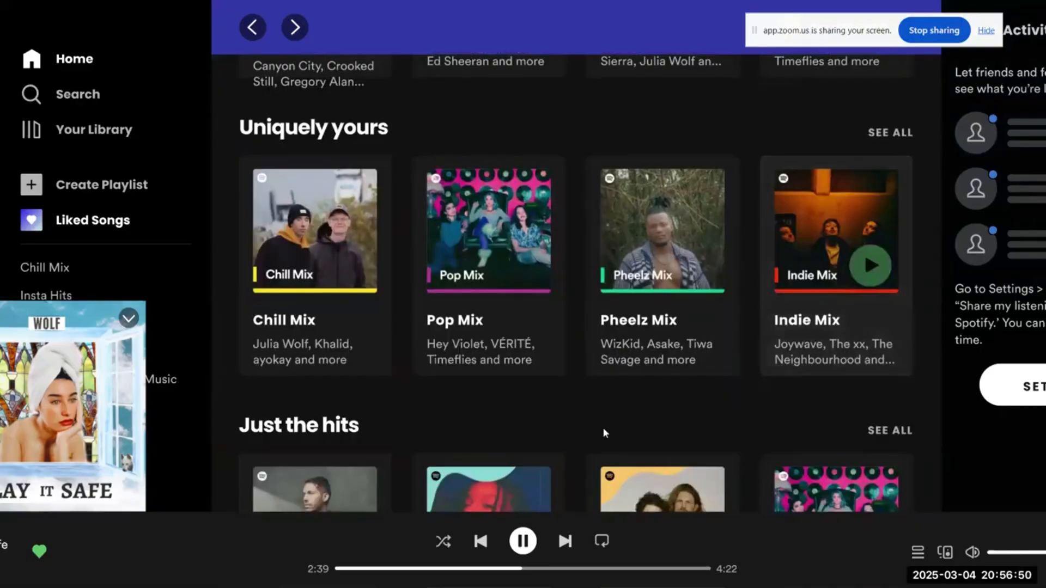
{"action": "scroll", "coordinate": [643, 417], "scroll_direction": "up", "scroll_amount": 8}
{"action": "scroll", "coordinate": [645, 421], "scroll_direction": "up", "scroll_amount": 6}
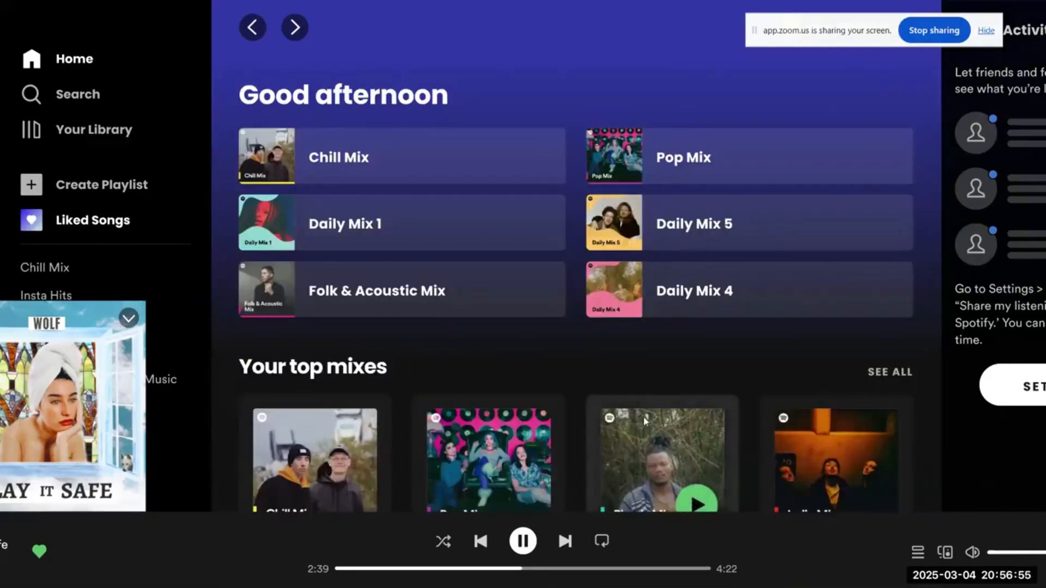
{"action": "scroll", "coordinate": [644, 420], "scroll_direction": "down", "scroll_amount": 6}
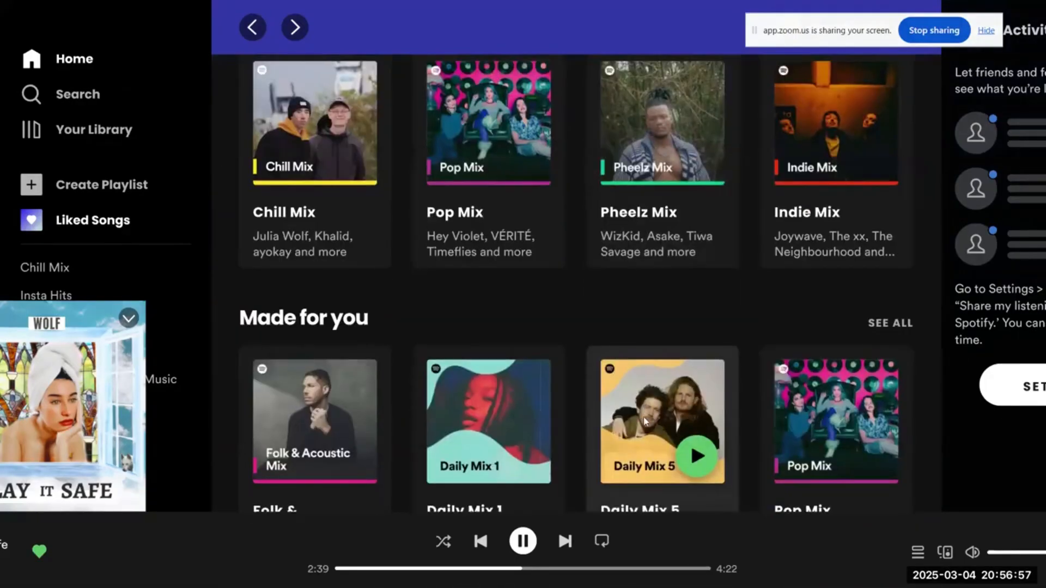
{"action": "scroll", "coordinate": [752, 312], "scroll_direction": "down", "scroll_amount": 6}
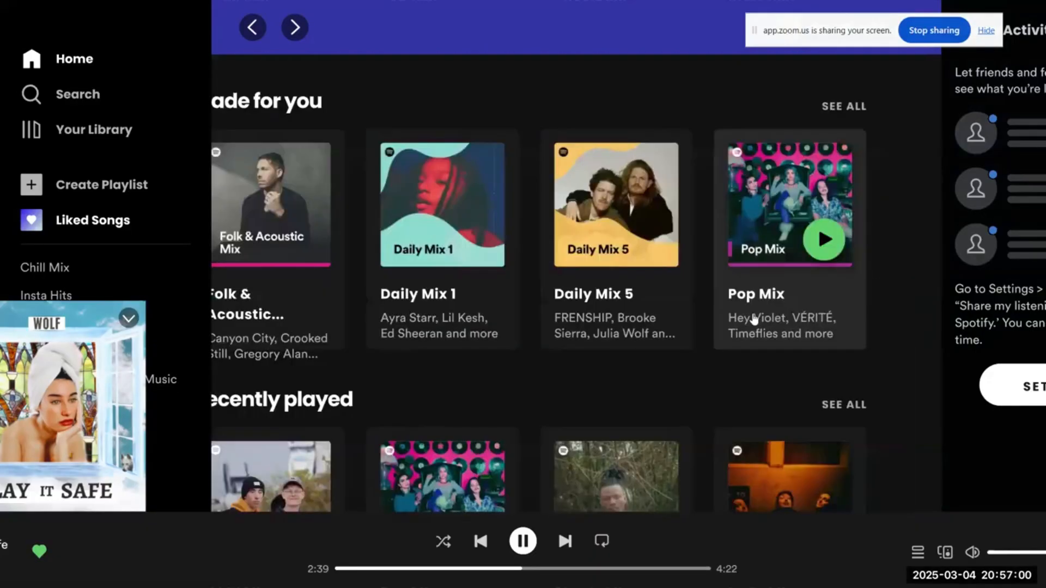
{"action": "scroll", "coordinate": [751, 312], "scroll_direction": "down", "scroll_amount": 3}
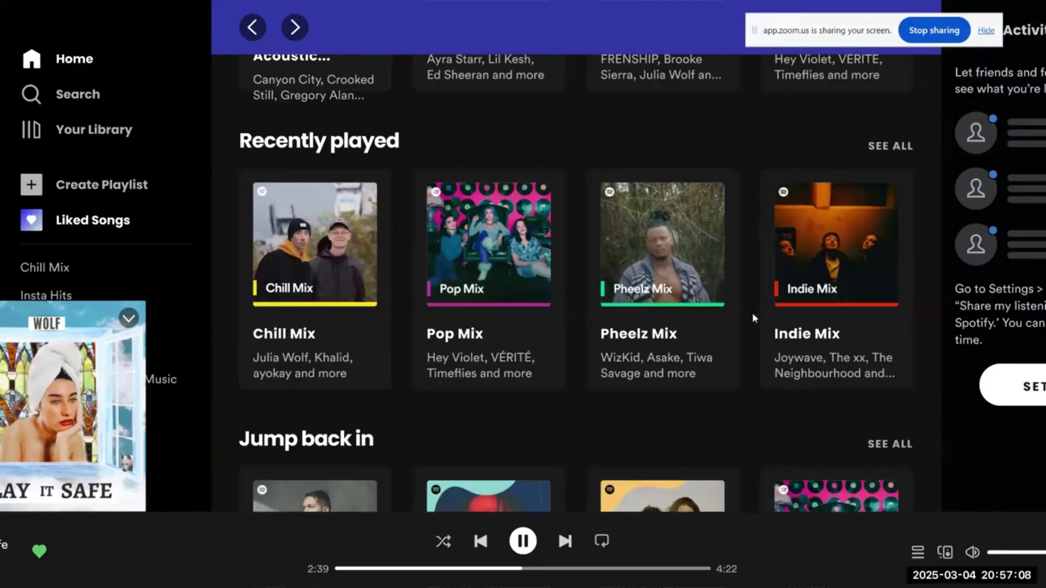
{"action": "scroll", "coordinate": [753, 316], "scroll_direction": "down", "scroll_amount": 3}
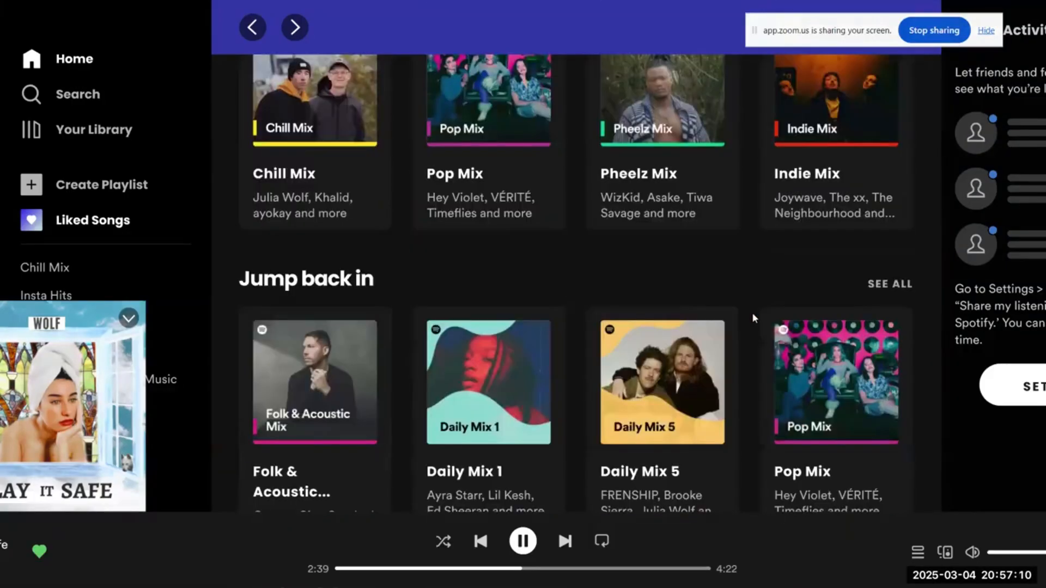
{"action": "scroll", "coordinate": [753, 316], "scroll_direction": "down", "scroll_amount": 2}
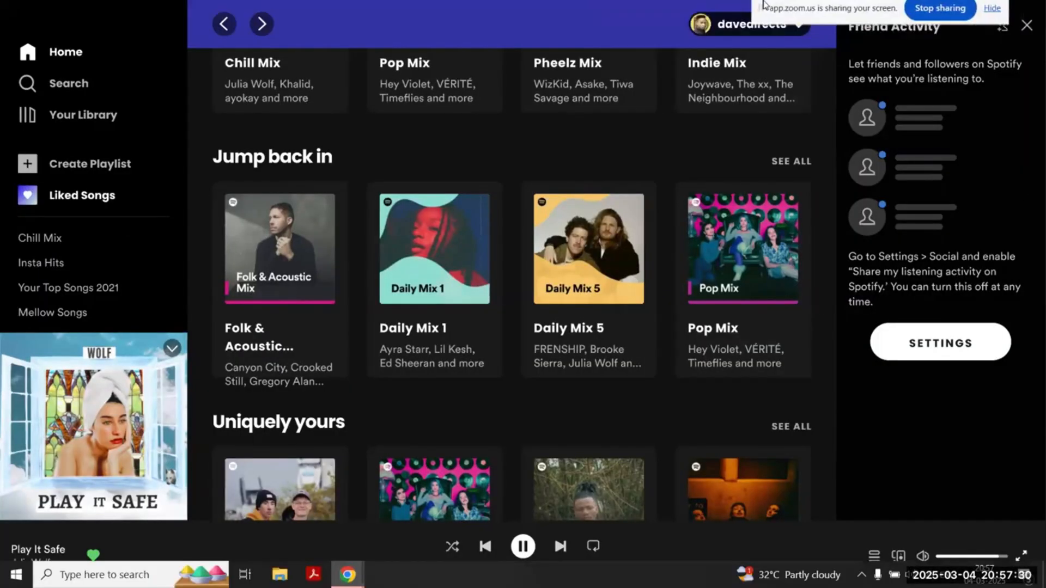
{"action": "scroll", "coordinate": [508, 338], "scroll_direction": "up", "scroll_amount": 10}
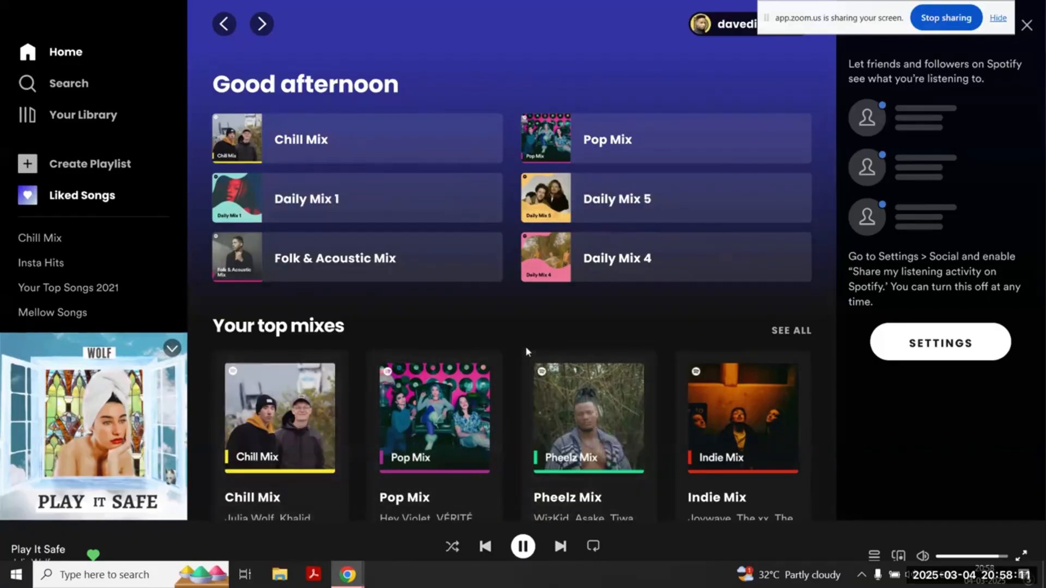
Step: Review the home screen's playlist rows again, from Your top mixes to Uniquely yours, and go back to the greeting
{"action": "scroll", "coordinate": [526, 351], "scroll_direction": "down", "scroll_amount": 1}
{"action": "scroll", "coordinate": [525, 346], "scroll_direction": "down", "scroll_amount": 5}
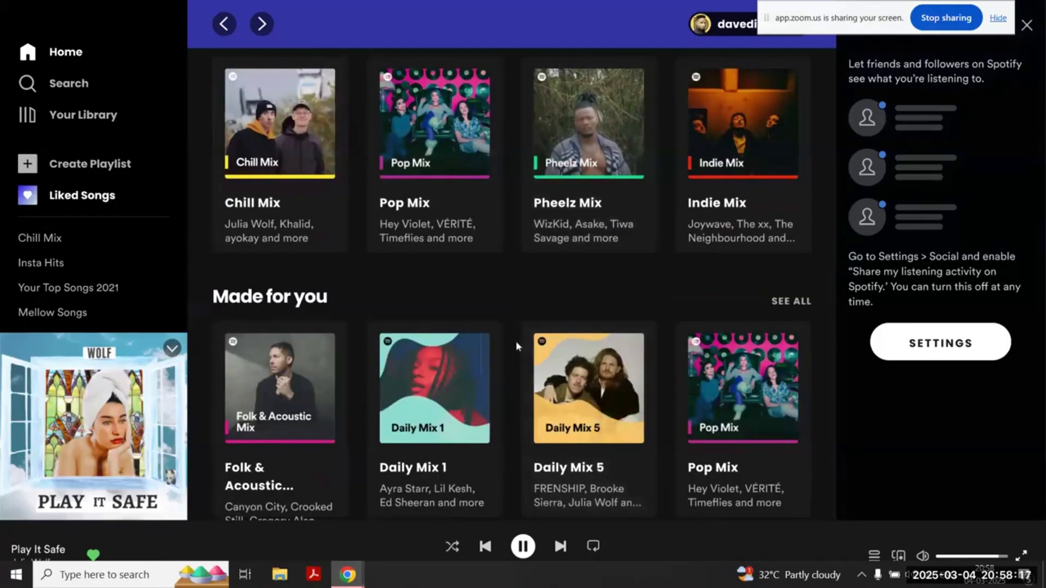
{"action": "scroll", "coordinate": [515, 341], "scroll_direction": "down", "scroll_amount": 7}
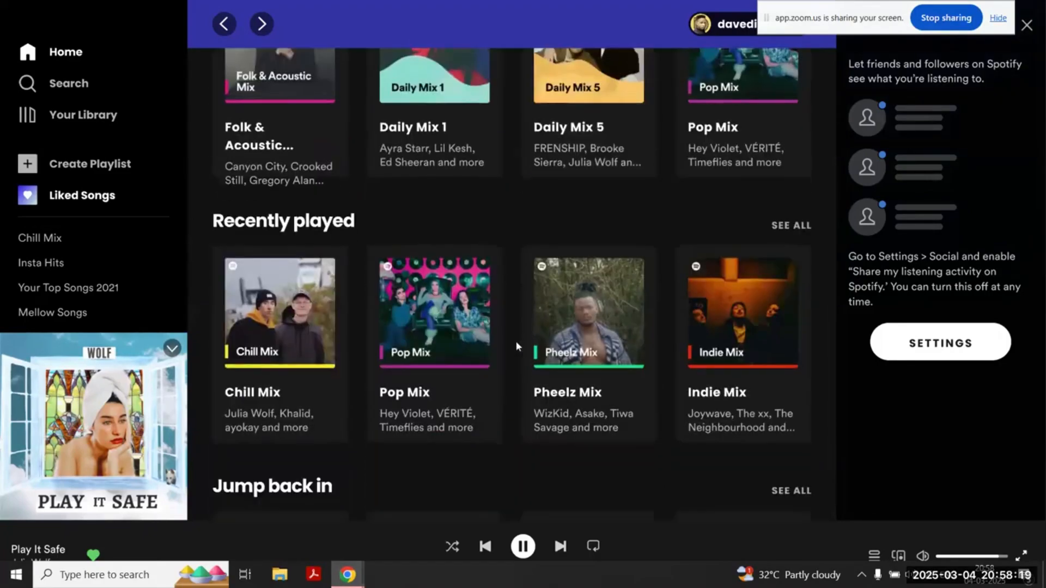
{"action": "scroll", "coordinate": [515, 341], "scroll_direction": "down", "scroll_amount": 5}
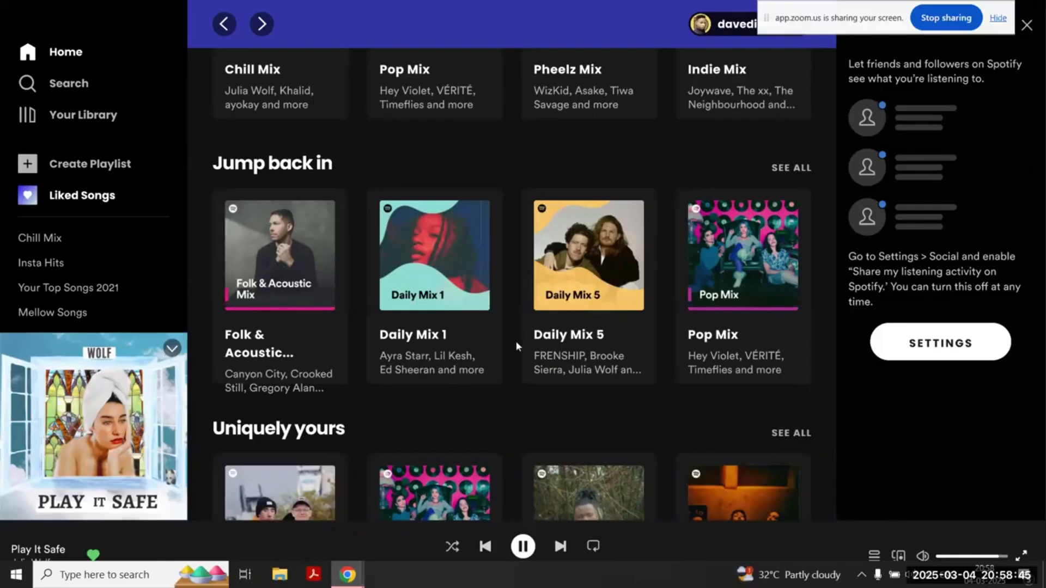
{"action": "scroll", "coordinate": [515, 341], "scroll_direction": "up", "scroll_amount": 10}
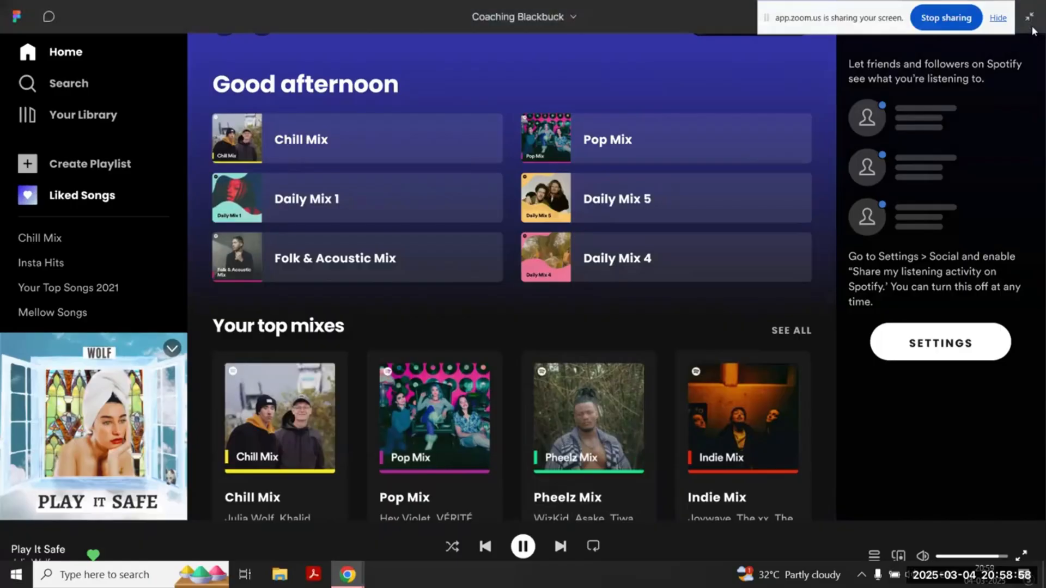
Step: Close the Friend Activity panel in the prototype and check the playlist rows of the widened home screen
{"action": "left_click", "coordinate": [1027, 43]}
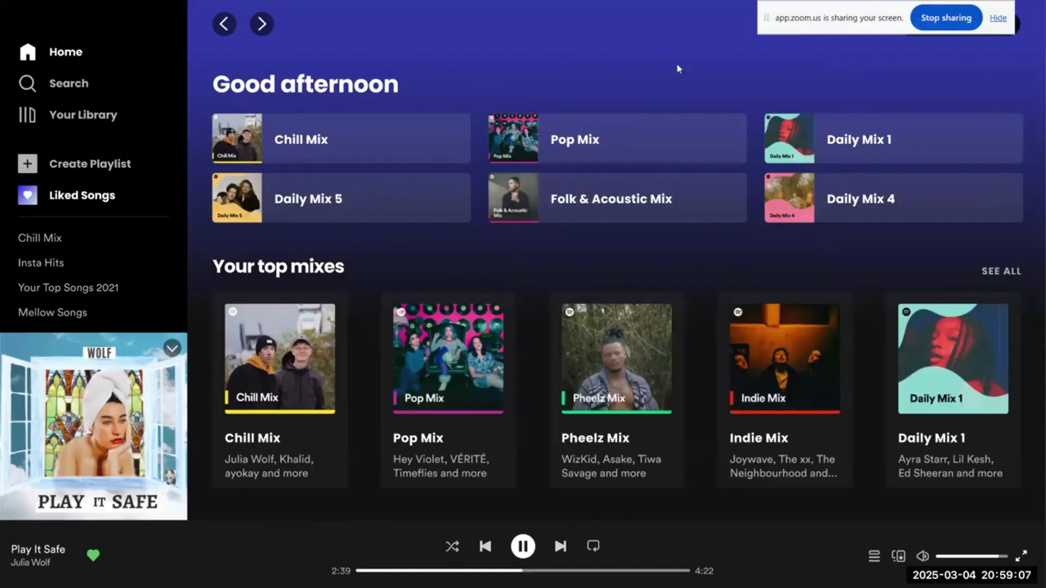
{"action": "left_click", "coordinate": [394, 68]}
{"action": "scroll", "coordinate": [502, 67], "scroll_direction": "down", "scroll_amount": 5}
{"action": "scroll", "coordinate": [502, 72], "scroll_direction": "down", "scroll_amount": 4}
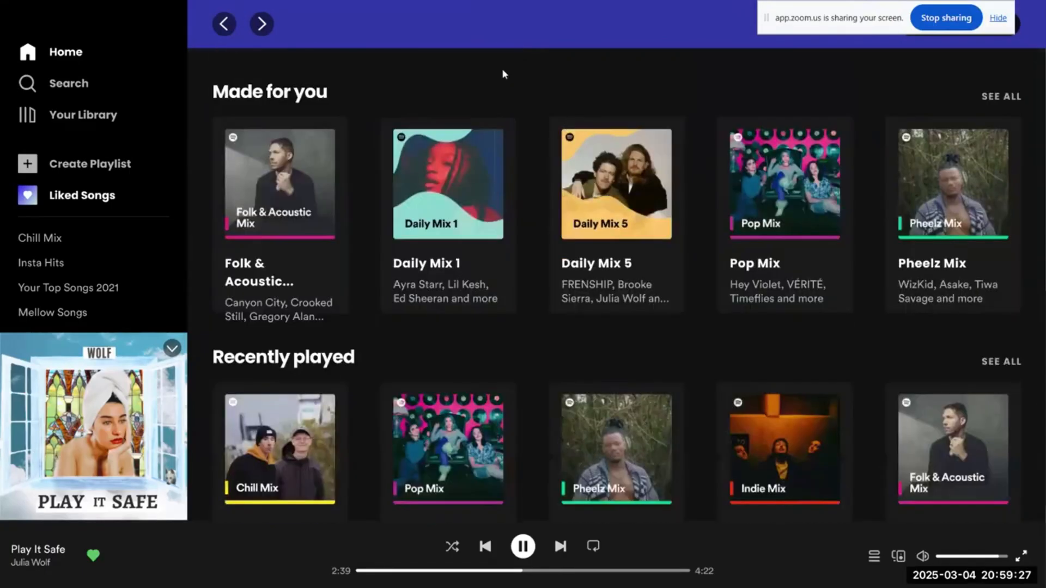
{"action": "scroll", "coordinate": [537, 199], "scroll_direction": "down", "scroll_amount": 5}
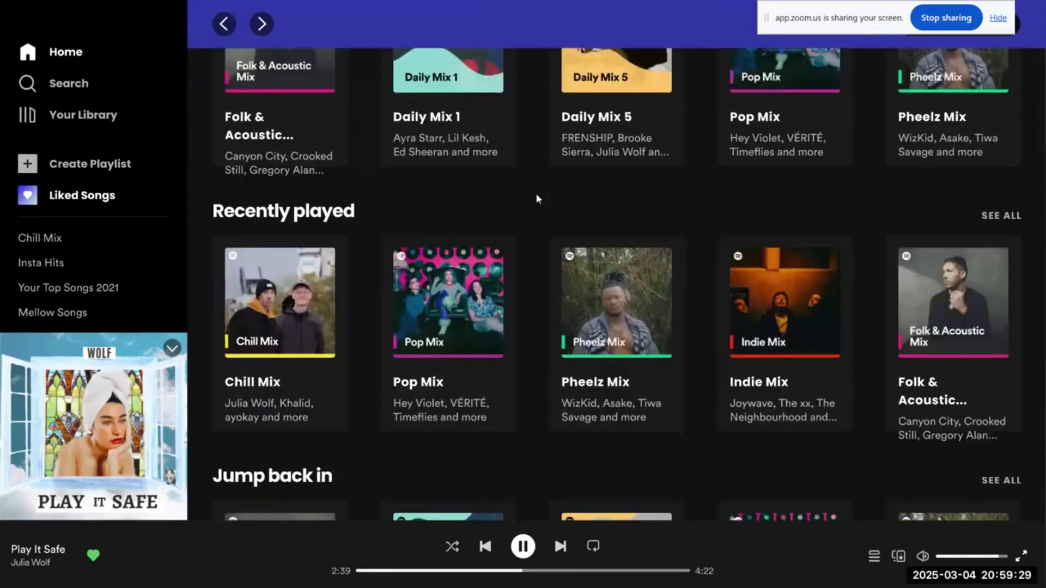
{"action": "scroll", "coordinate": [536, 199], "scroll_direction": "down", "scroll_amount": 2}
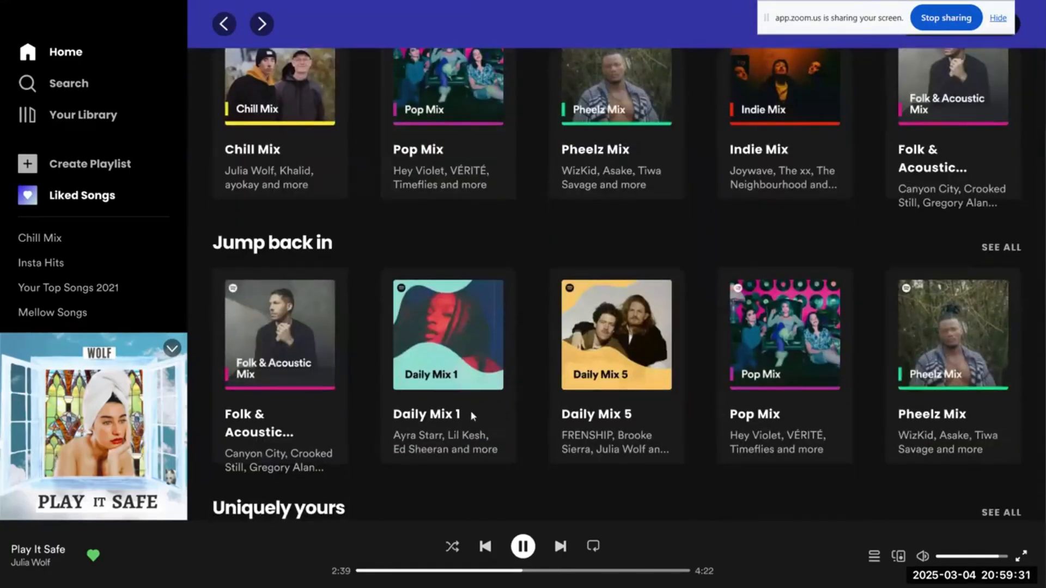
{"action": "scroll", "coordinate": [531, 384], "scroll_direction": "down", "scroll_amount": 1}
{"action": "scroll", "coordinate": [531, 378], "scroll_direction": "up", "scroll_amount": 10}
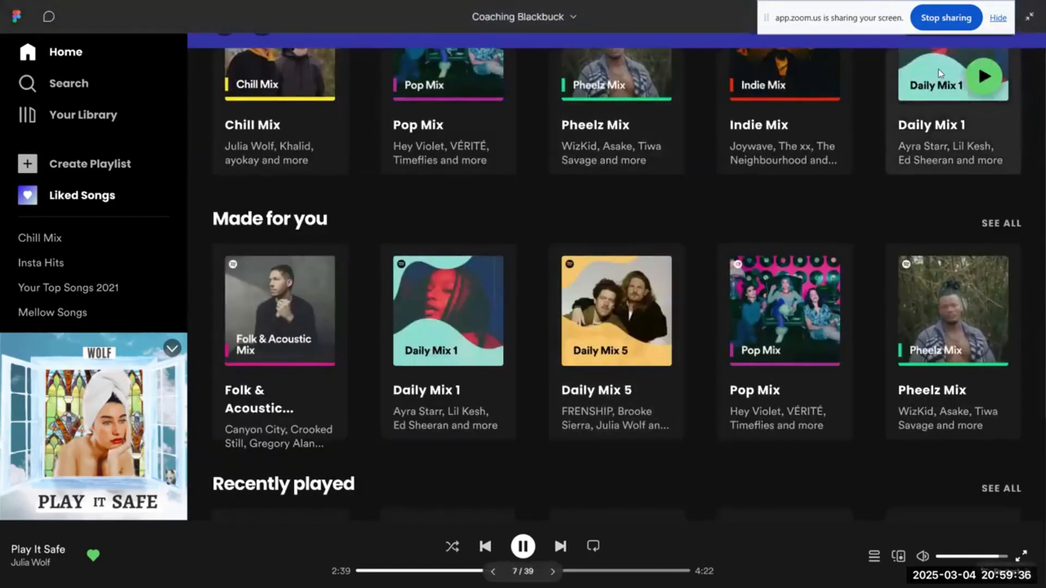
Step: Examine the Playlists screen of Your Library and test going back to the home screen with Home and the back arrow
{"action": "left_click", "coordinate": [105, 118]}
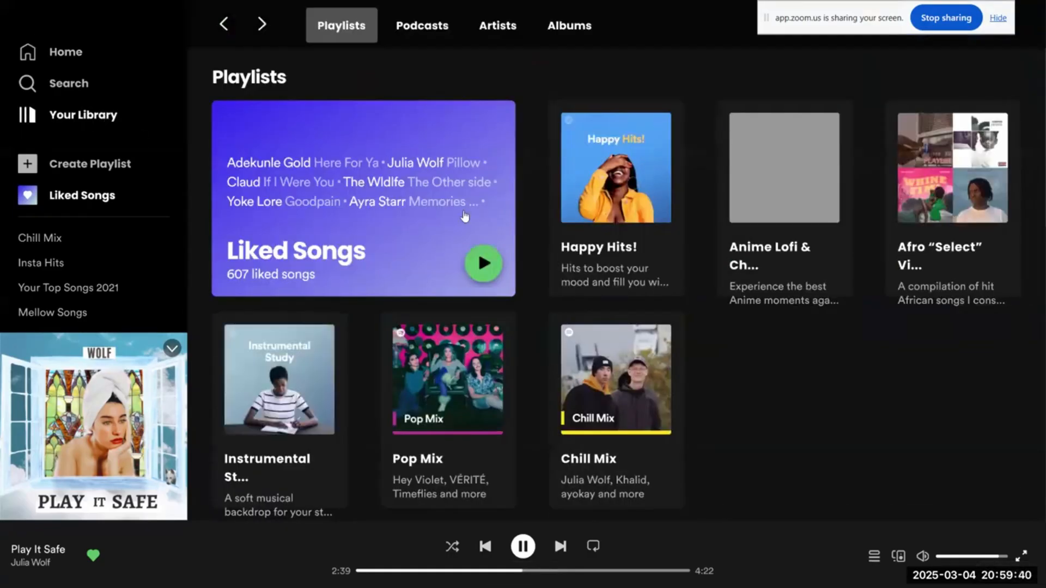
{"action": "scroll", "coordinate": [824, 371], "scroll_direction": "down", "scroll_amount": 1}
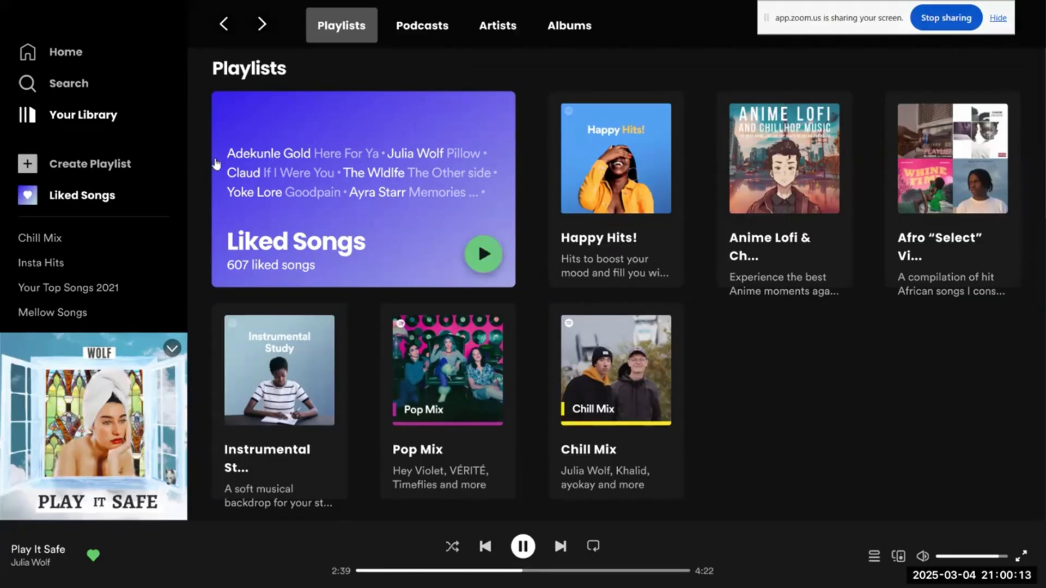
{"action": "left_click", "coordinate": [77, 55]}
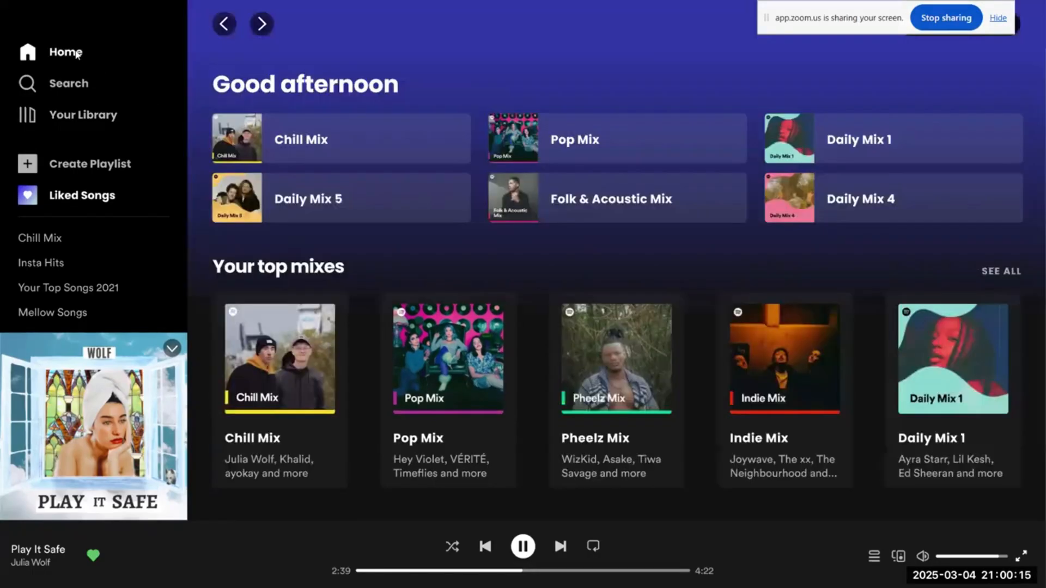
{"action": "left_click", "coordinate": [82, 114]}
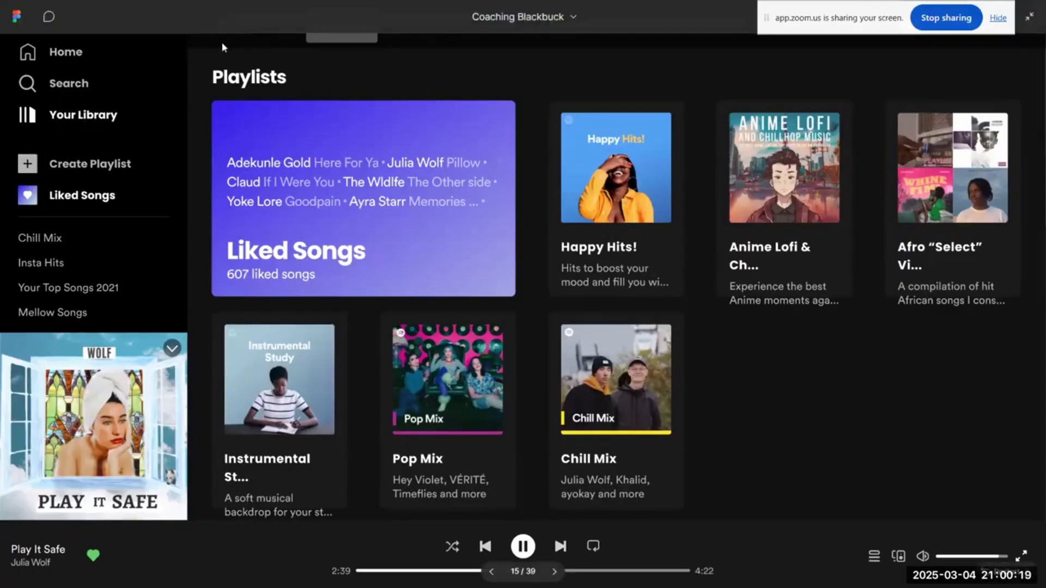
{"action": "left_click", "coordinate": [223, 25]}
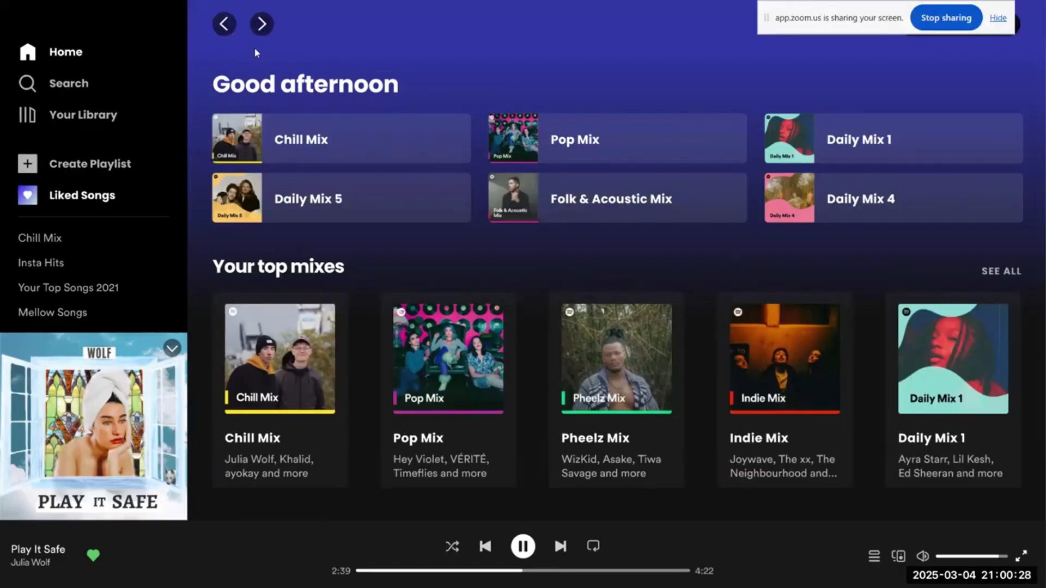
Step: Test the sidebar navigation by switching twice between Your Library and Home, ending on Home
{"action": "left_click", "coordinate": [105, 116]}
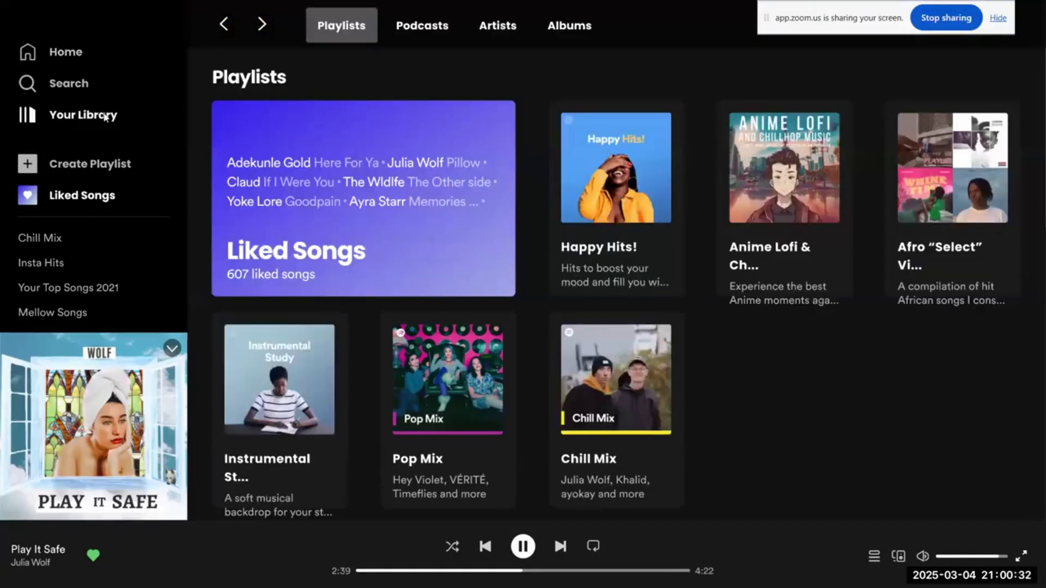
{"action": "left_click", "coordinate": [71, 53]}
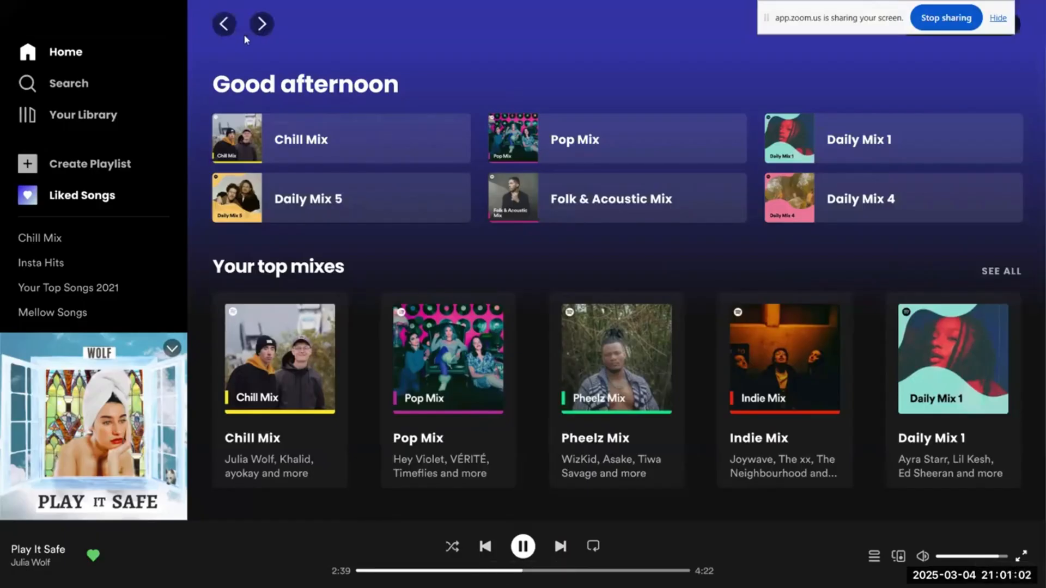
{"action": "left_click", "coordinate": [92, 112]}
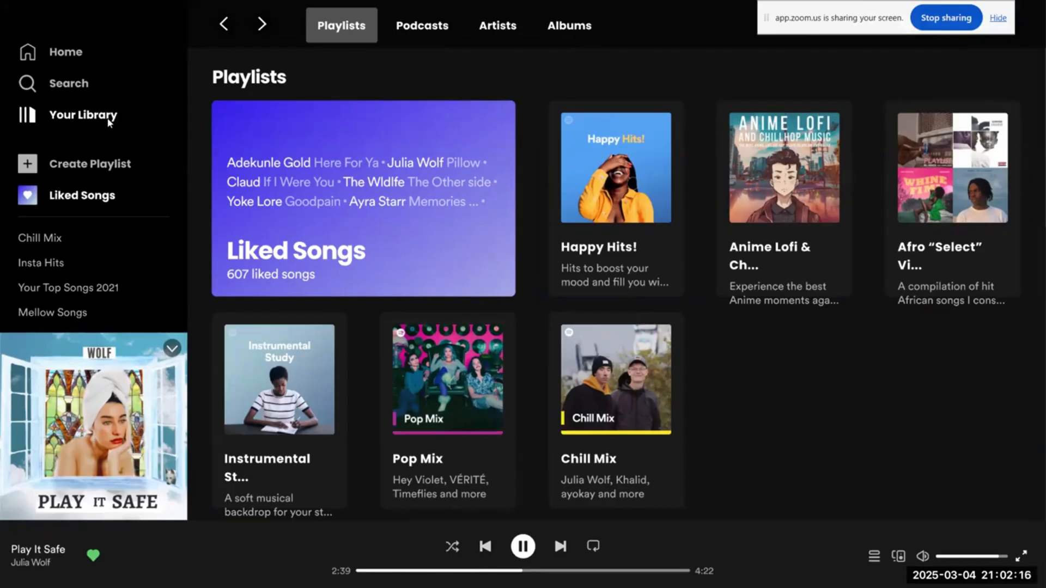
{"action": "left_click", "coordinate": [74, 58]}
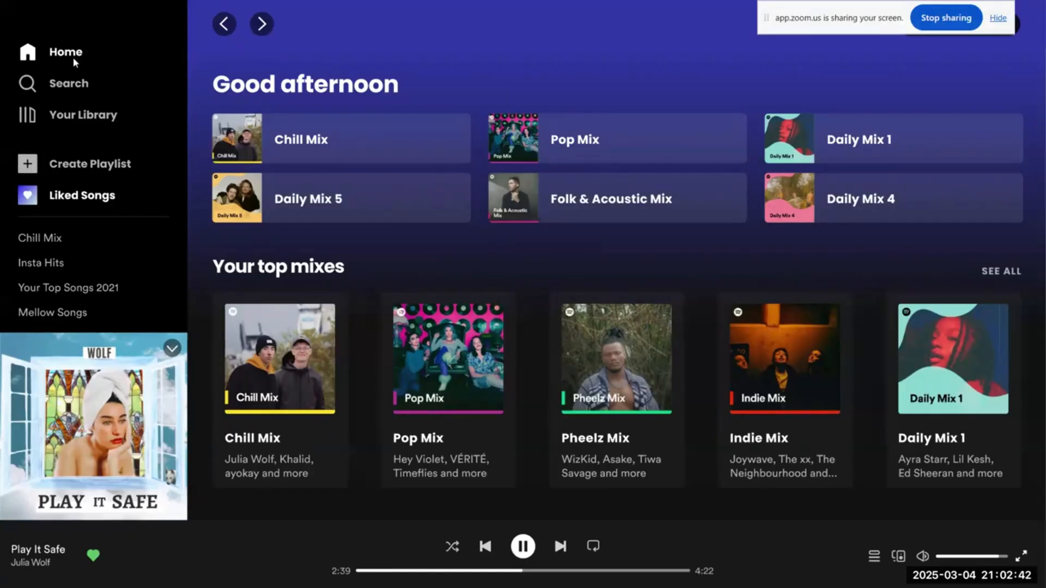
Step: Check the Search screen, return to Home and look through its rows from Made for you to Uniquely yours
{"action": "left_click", "coordinate": [75, 87]}
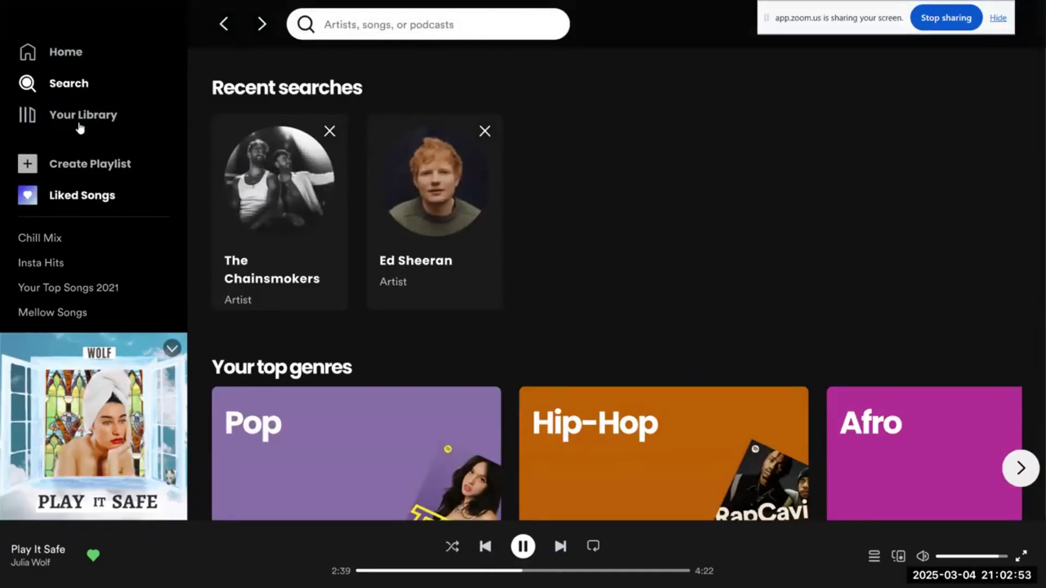
{"action": "left_click", "coordinate": [71, 54]}
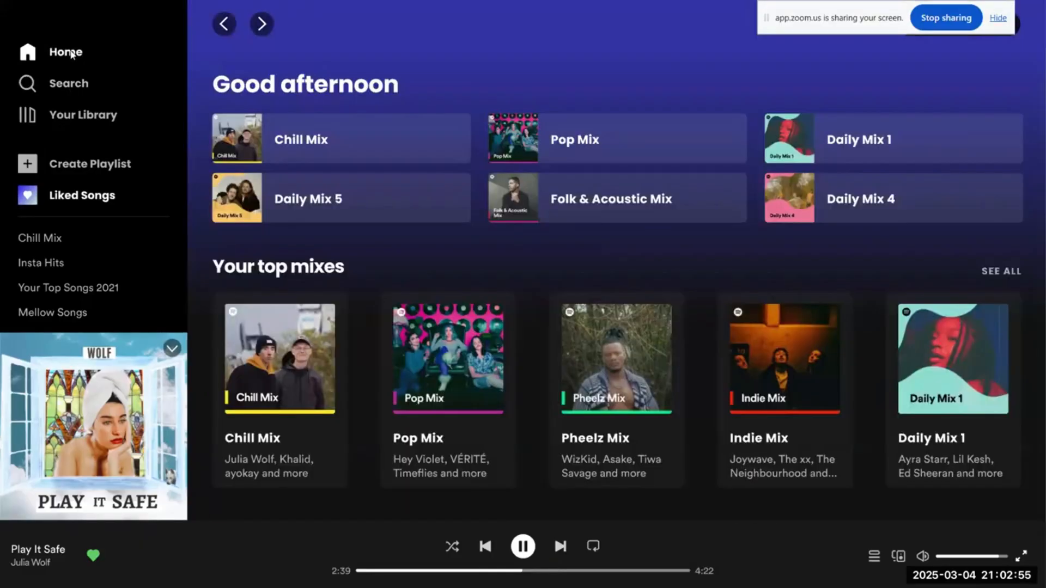
{"action": "scroll", "coordinate": [364, 303], "scroll_direction": "down", "scroll_amount": 7}
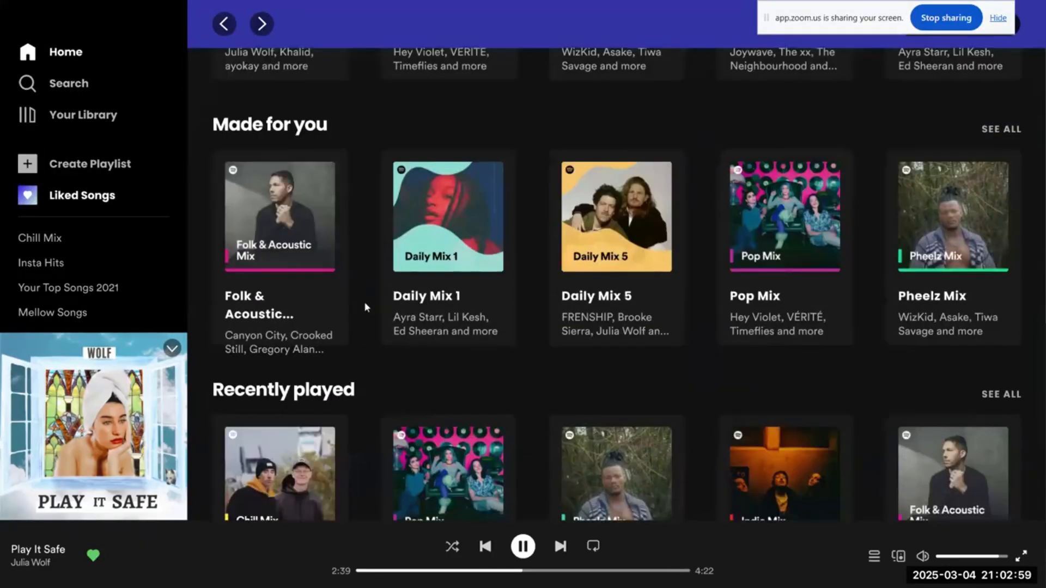
{"action": "scroll", "coordinate": [365, 307], "scroll_direction": "down", "scroll_amount": 5}
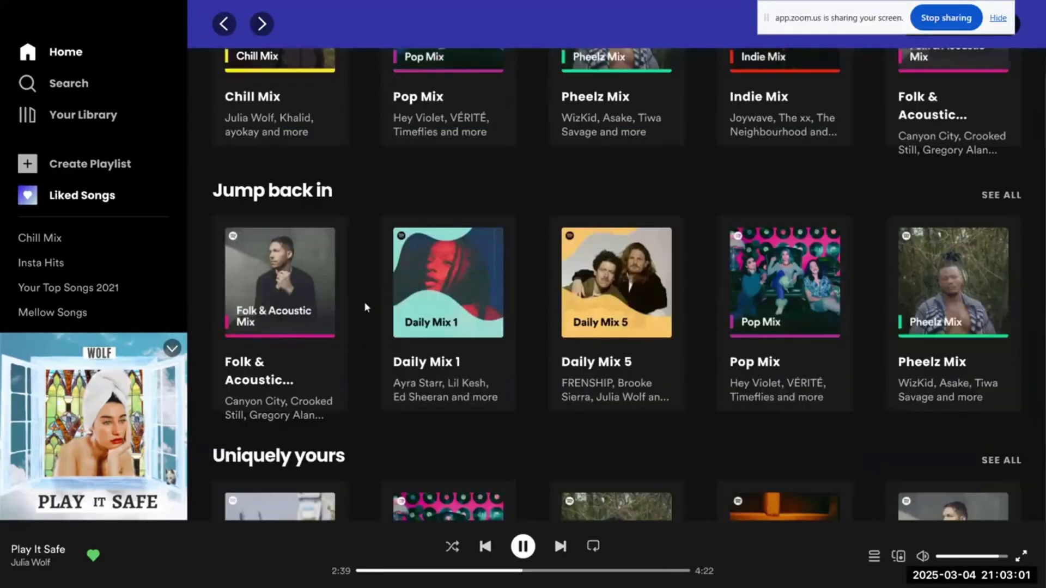
Step: Look through the home screen rows down to Just the hits, then recheck them from Good afternoon to Recently played
{"action": "scroll", "coordinate": [365, 306], "scroll_direction": "down", "scroll_amount": 6}
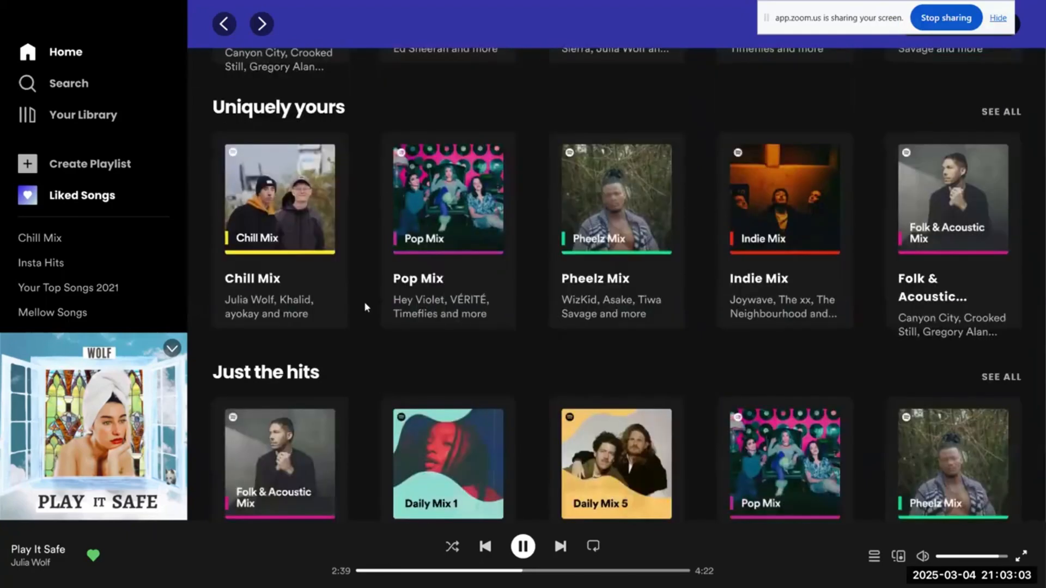
{"action": "scroll", "coordinate": [364, 301], "scroll_direction": "down", "scroll_amount": 2}
{"action": "scroll", "coordinate": [364, 302], "scroll_direction": "up", "scroll_amount": 20}
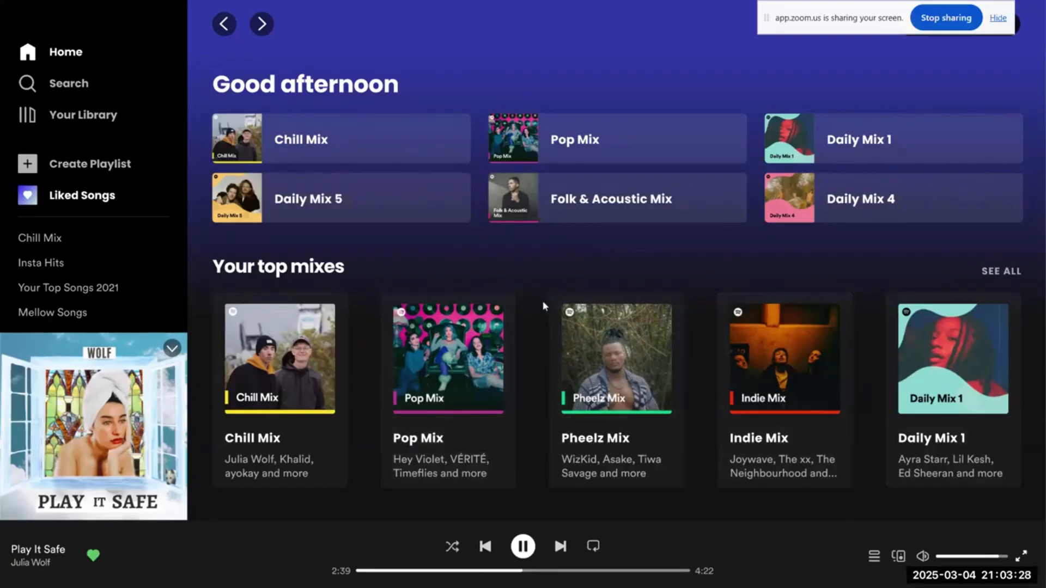
{"action": "scroll", "coordinate": [534, 313], "scroll_direction": "down", "scroll_amount": 10}
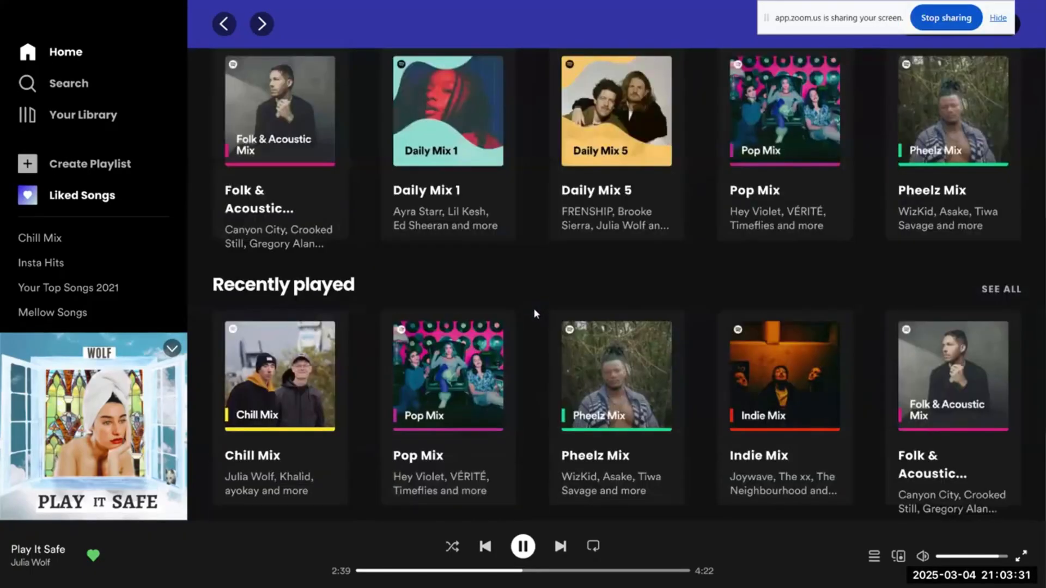
{"action": "scroll", "coordinate": [534, 308], "scroll_direction": "down", "scroll_amount": 8}
{"action": "scroll", "coordinate": [534, 309], "scroll_direction": "up", "scroll_amount": 15}
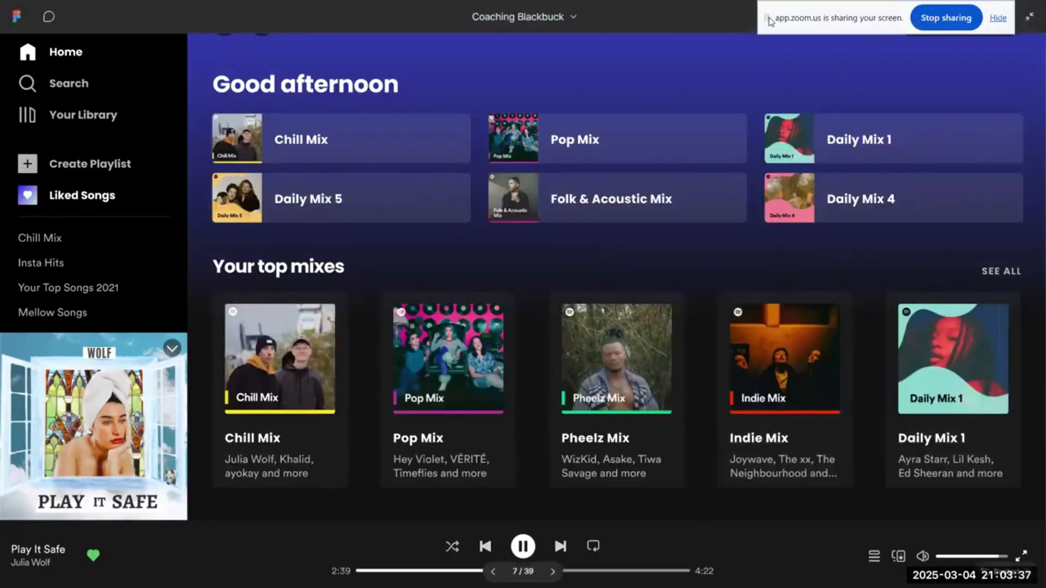
Step: Move the screen-sharing bar clear of the profile menu and review the home rows past Jump back in
{"action": "left_click_drag", "start_coordinate": [763, 16], "coordinate": [531, 15]}
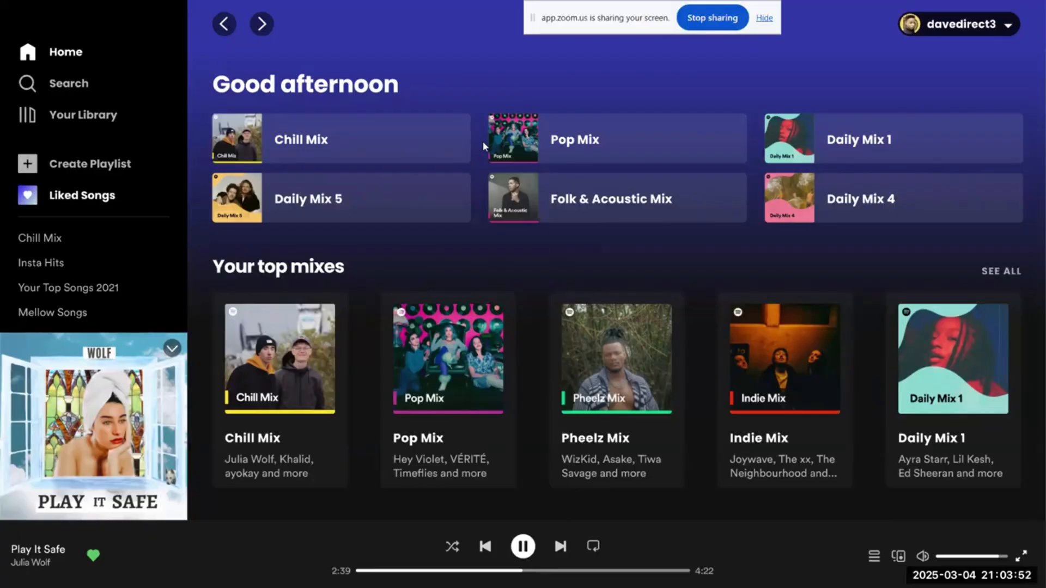
{"action": "scroll", "coordinate": [483, 143], "scroll_direction": "down", "scroll_amount": 2}
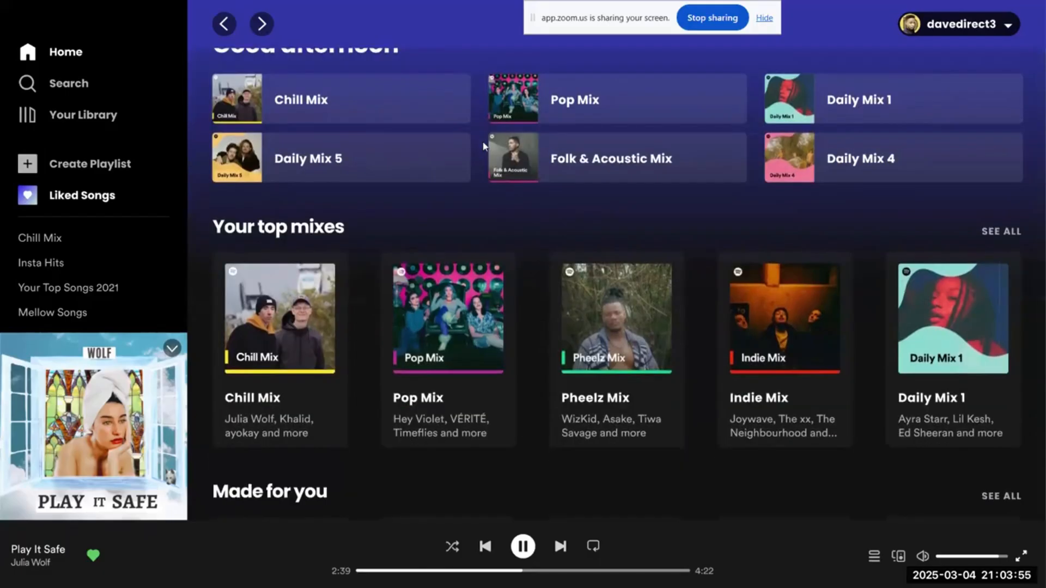
{"action": "scroll", "coordinate": [483, 146], "scroll_direction": "up", "scroll_amount": 1}
{"action": "scroll", "coordinate": [483, 146], "scroll_direction": "down", "scroll_amount": 3}
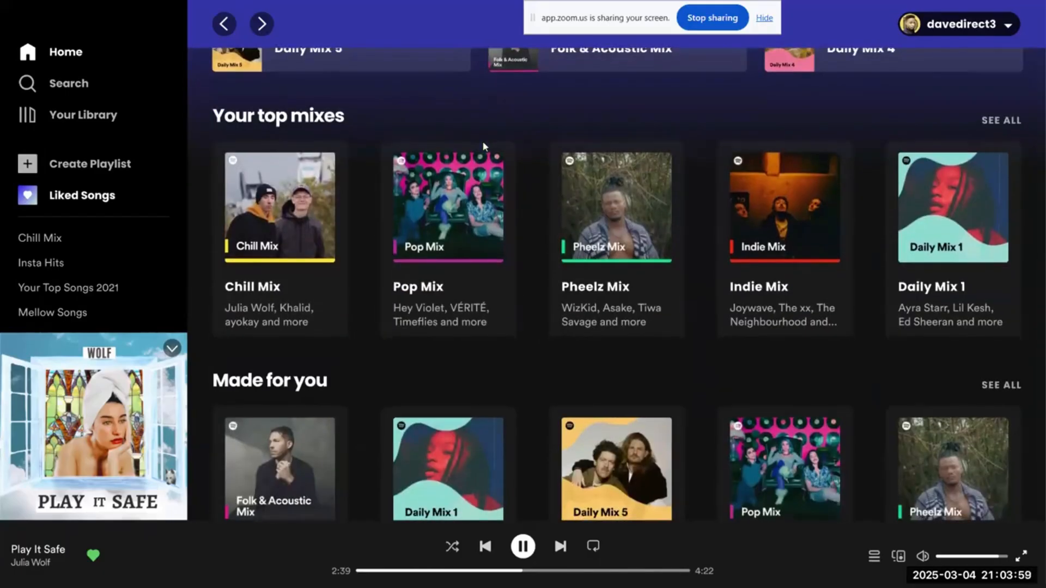
{"action": "scroll", "coordinate": [482, 141], "scroll_direction": "down", "scroll_amount": 3}
{"action": "scroll", "coordinate": [482, 141], "scroll_direction": "down", "scroll_amount": 10}
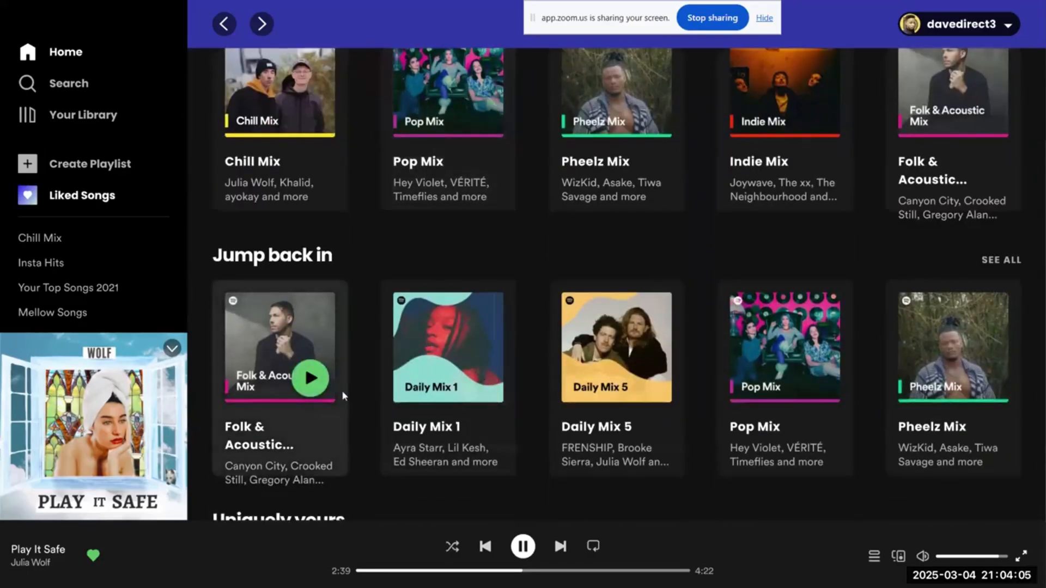
{"action": "scroll", "coordinate": [354, 392], "scroll_direction": "down", "scroll_amount": 3}
{"action": "scroll", "coordinate": [364, 391], "scroll_direction": "up", "scroll_amount": 15}
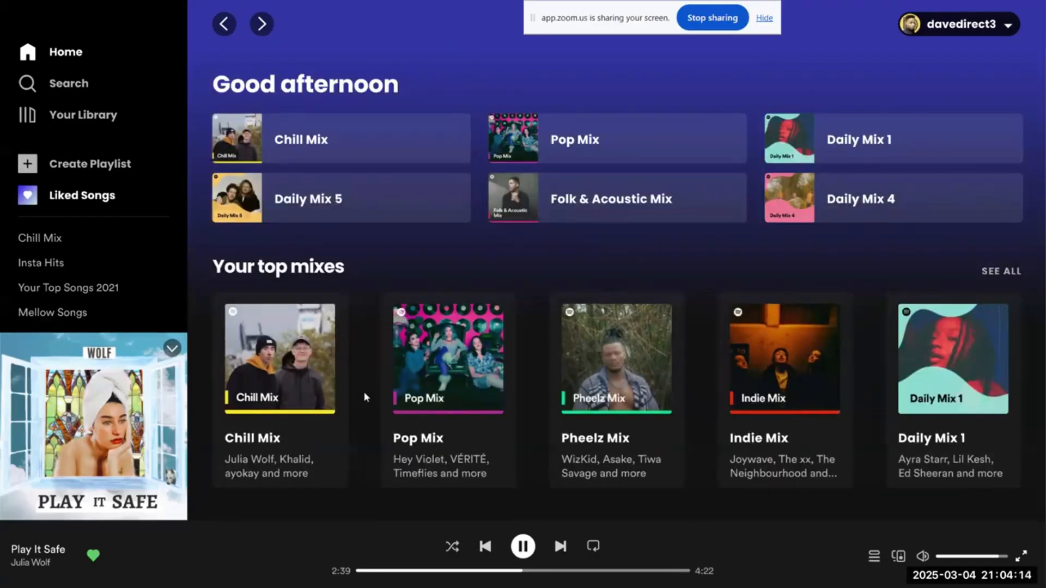
Step: Recheck the home screen's Made for you, Recently played and Jump back in rows
{"action": "scroll", "coordinate": [363, 391], "scroll_direction": "down", "scroll_amount": 10}
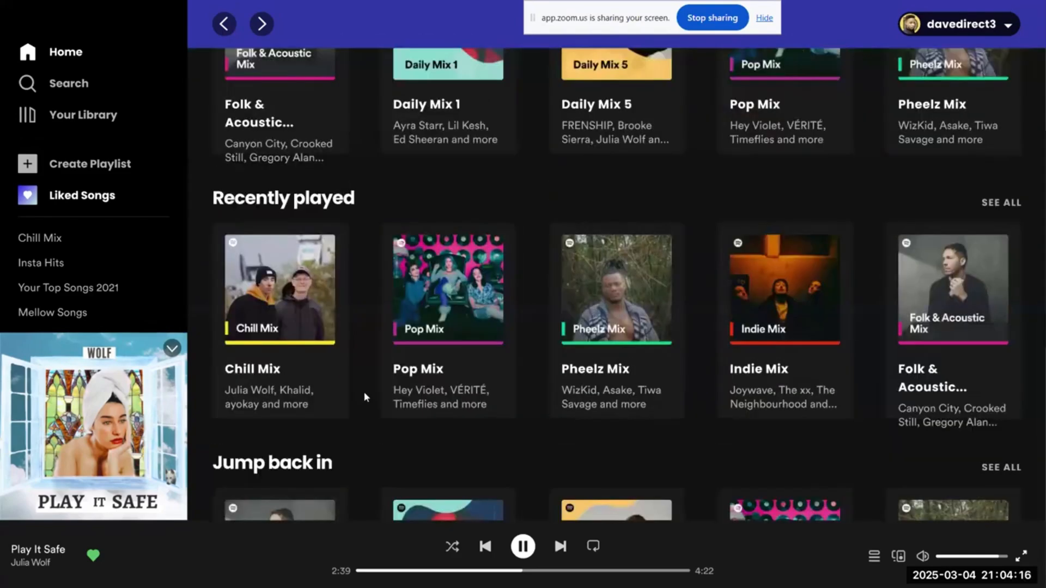
{"action": "scroll", "coordinate": [364, 391], "scroll_direction": "down", "scroll_amount": 10}
{"action": "scroll", "coordinate": [363, 391], "scroll_direction": "up", "scroll_amount": 20}
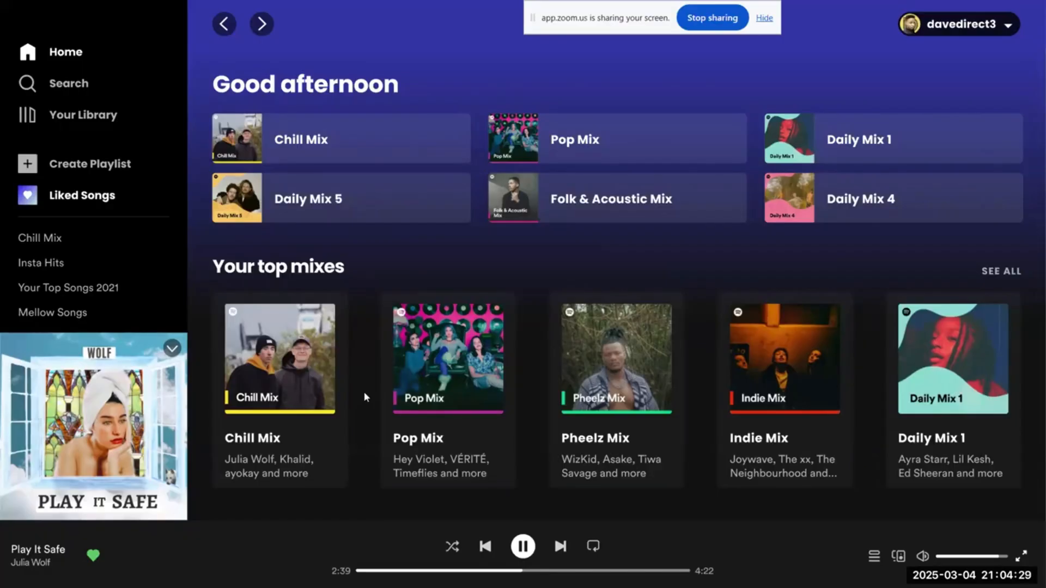
{"action": "scroll", "coordinate": [364, 397], "scroll_direction": "down", "scroll_amount": 5}
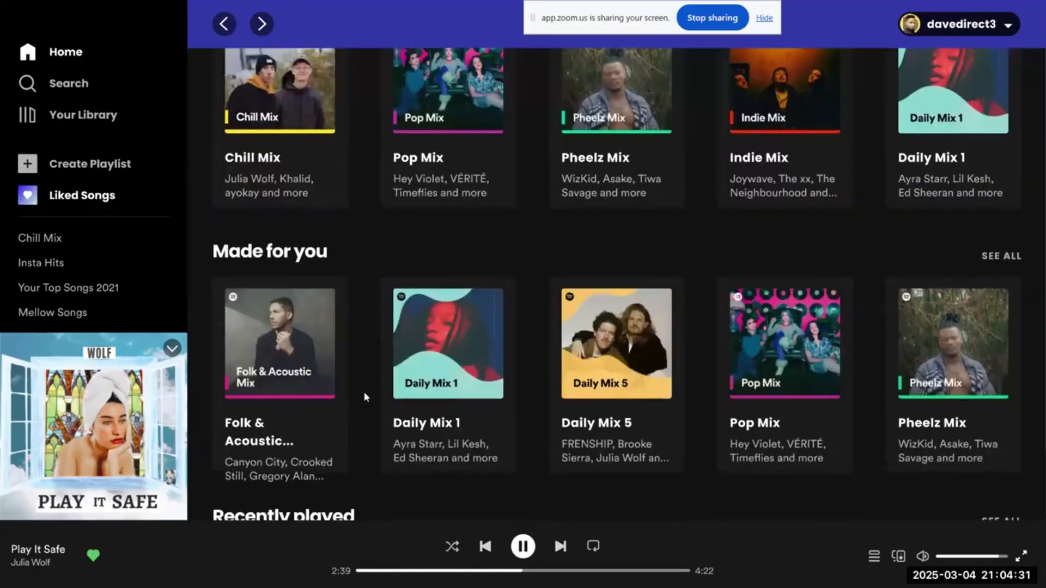
{"action": "scroll", "coordinate": [365, 397], "scroll_direction": "down", "scroll_amount": 1}
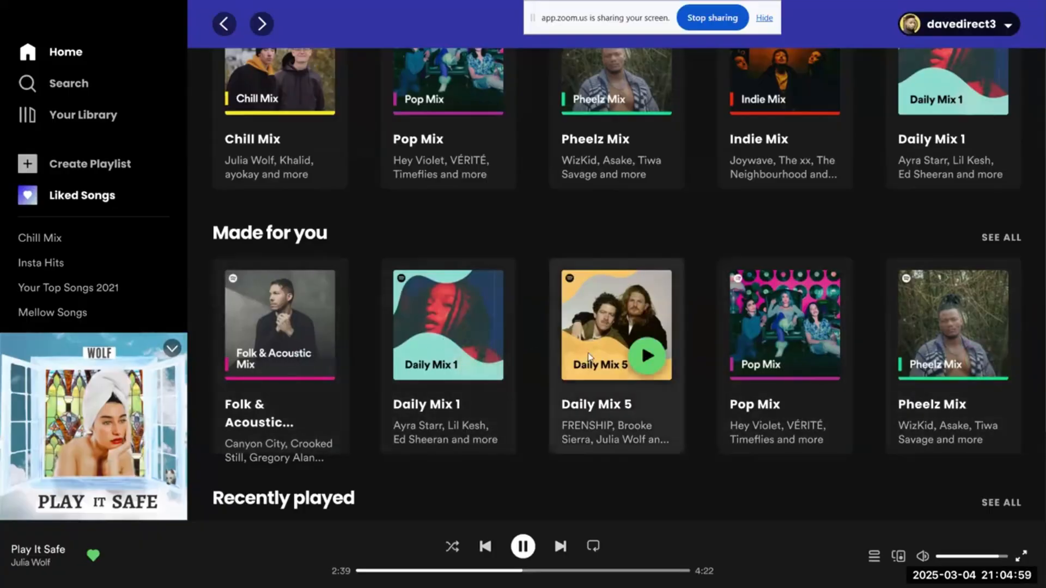
Step: Reveal the clickable hotspots on the home screen and open the Pop Mix playlist from Your top mixes
{"action": "left_click", "coordinate": [699, 367]}
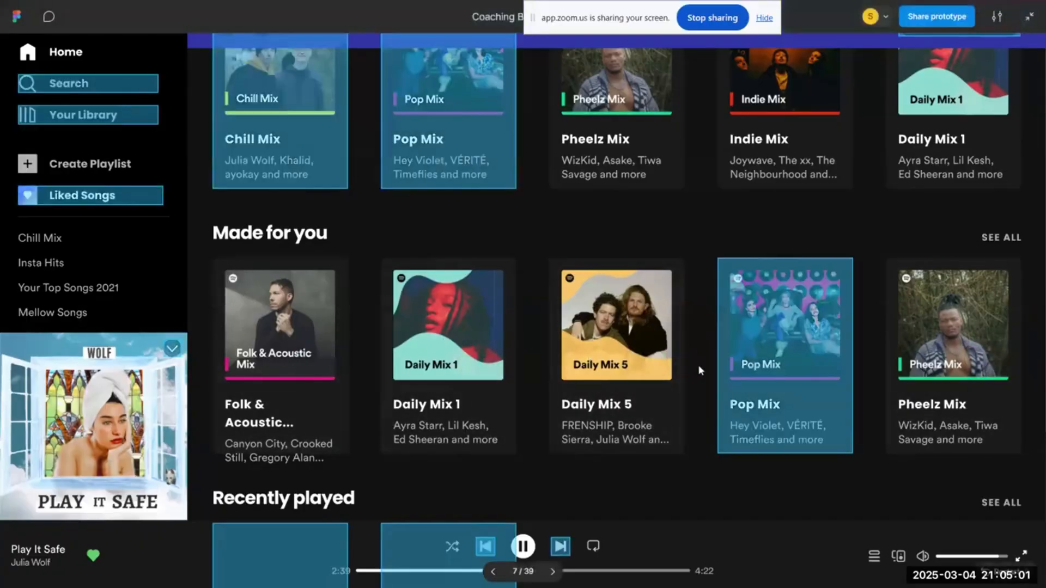
{"action": "scroll", "coordinate": [698, 364], "scroll_direction": "up", "scroll_amount": 5}
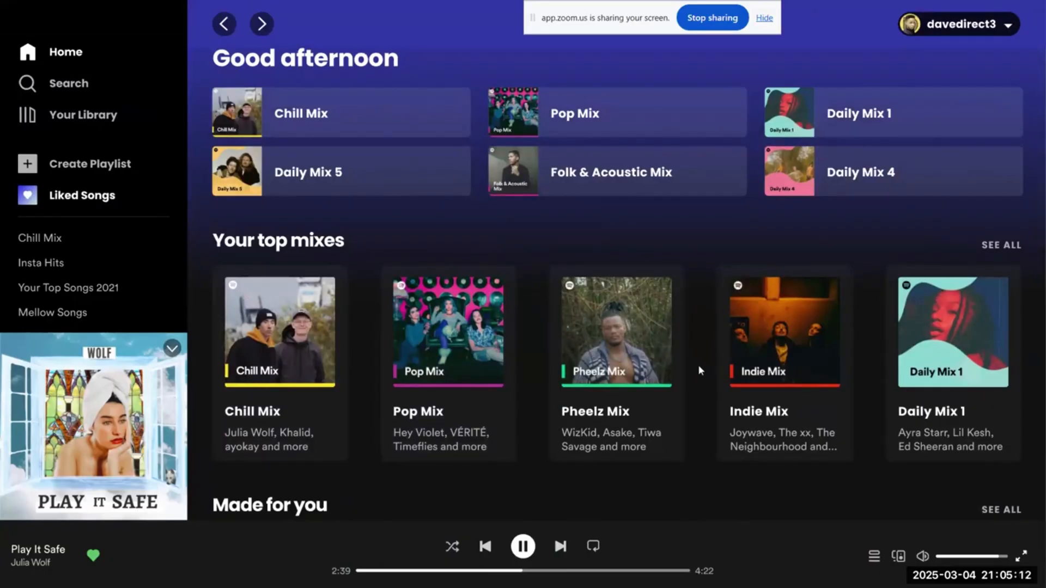
{"action": "mouse_move", "coordinate": [648, 364]}
{"action": "left_click", "coordinate": [569, 295]}
{"action": "left_click", "coordinate": [451, 311]}
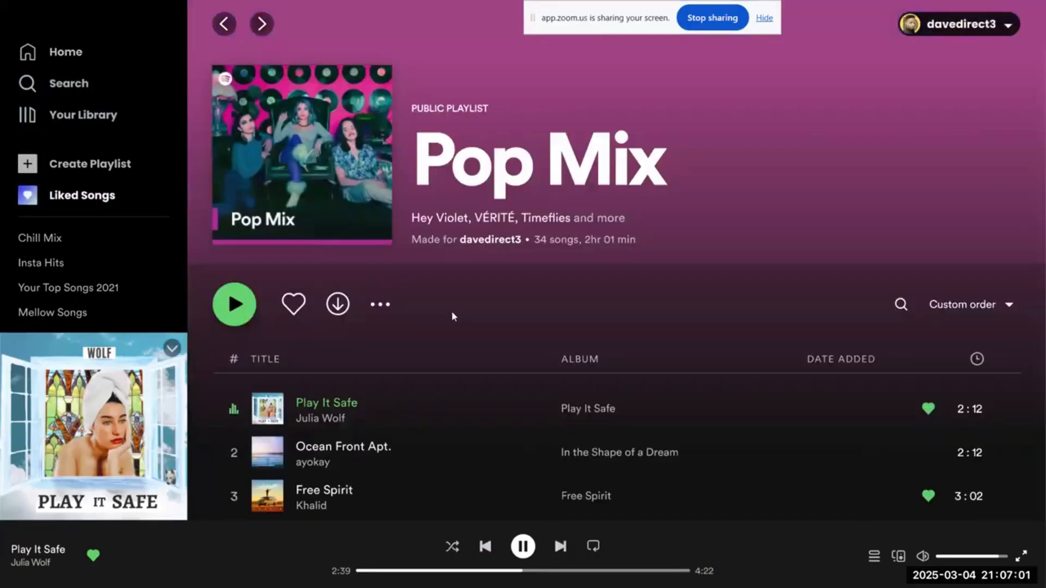
Step: Stop Play It Safe in the Pop Mix track list and examine the playlist's header and songs
{"action": "left_click", "coordinate": [237, 410]}
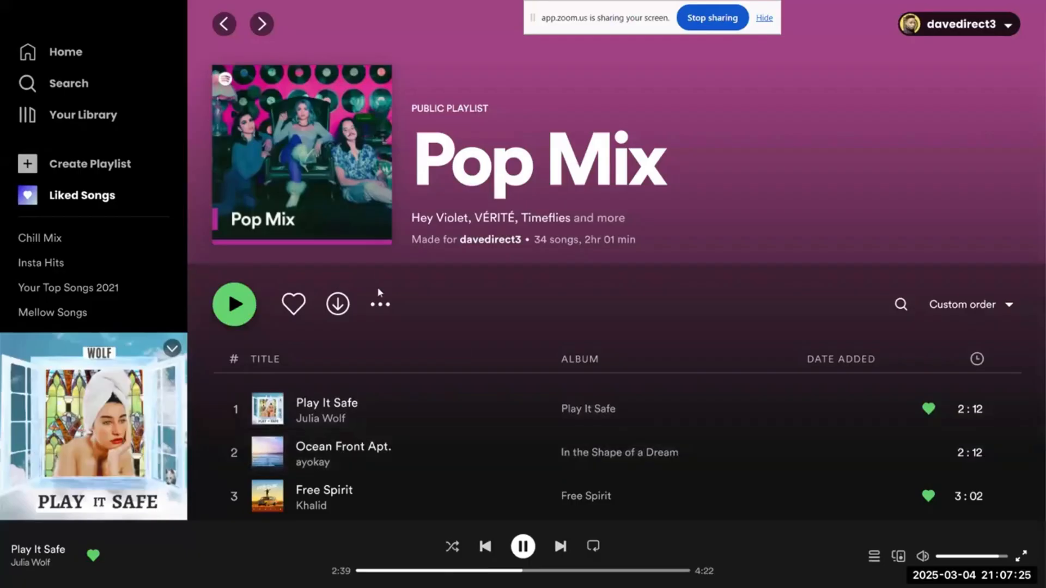
{"action": "scroll", "coordinate": [367, 372], "scroll_direction": "down", "scroll_amount": 1}
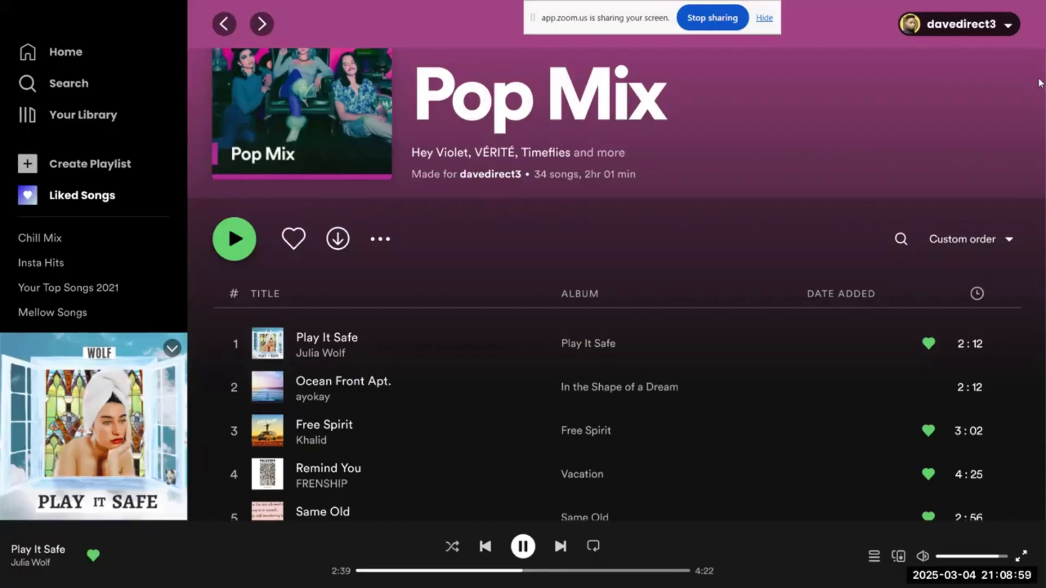
{"action": "scroll", "coordinate": [1040, 83], "scroll_direction": "up", "scroll_amount": 2}
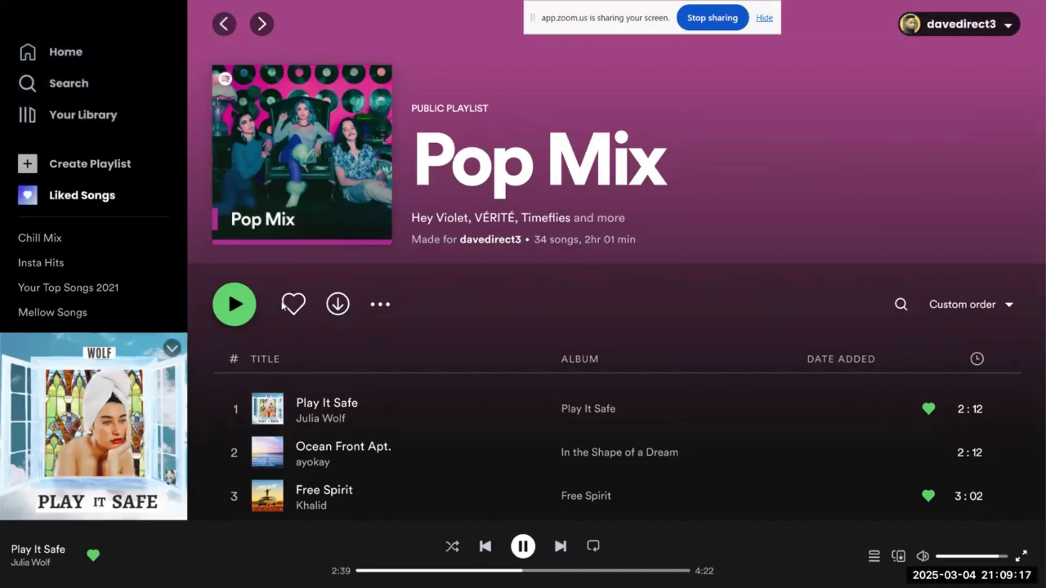
{"action": "scroll", "coordinate": [283, 305], "scroll_direction": "down", "scroll_amount": 3}
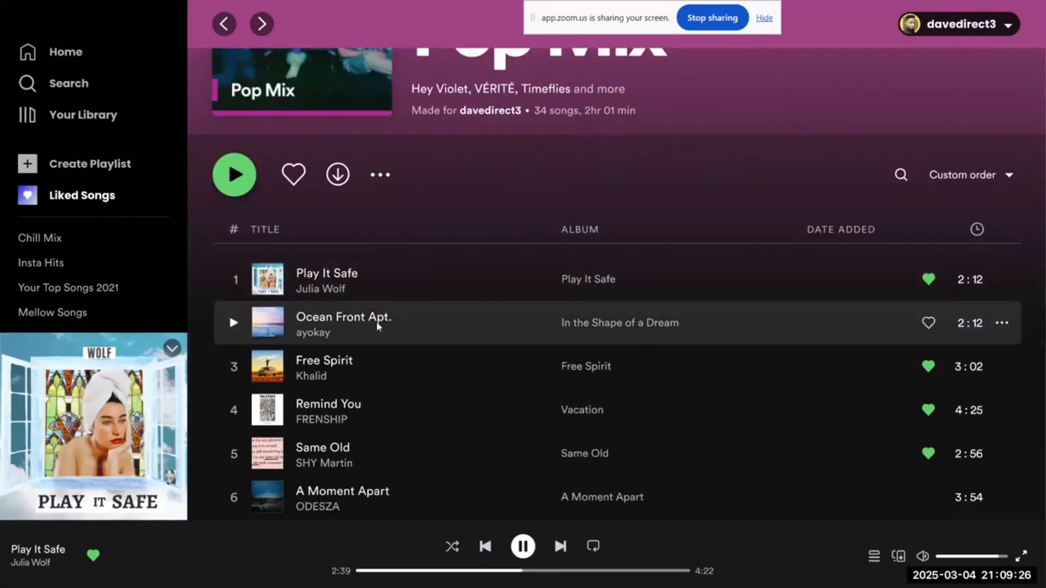
{"action": "scroll", "coordinate": [378, 327], "scroll_direction": "up", "scroll_amount": 3}
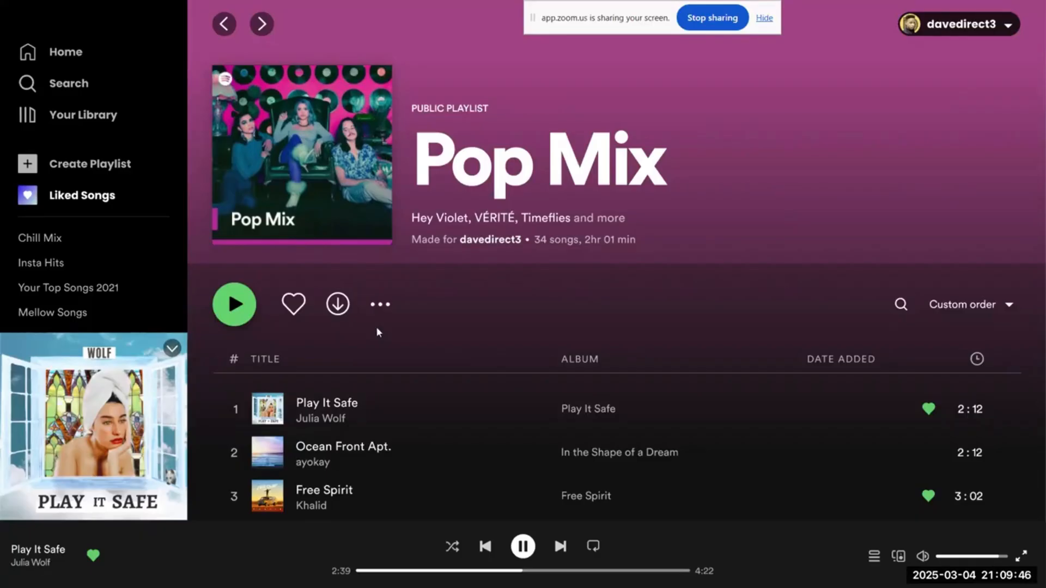
{"action": "scroll", "coordinate": [378, 333], "scroll_direction": "down", "scroll_amount": 1}
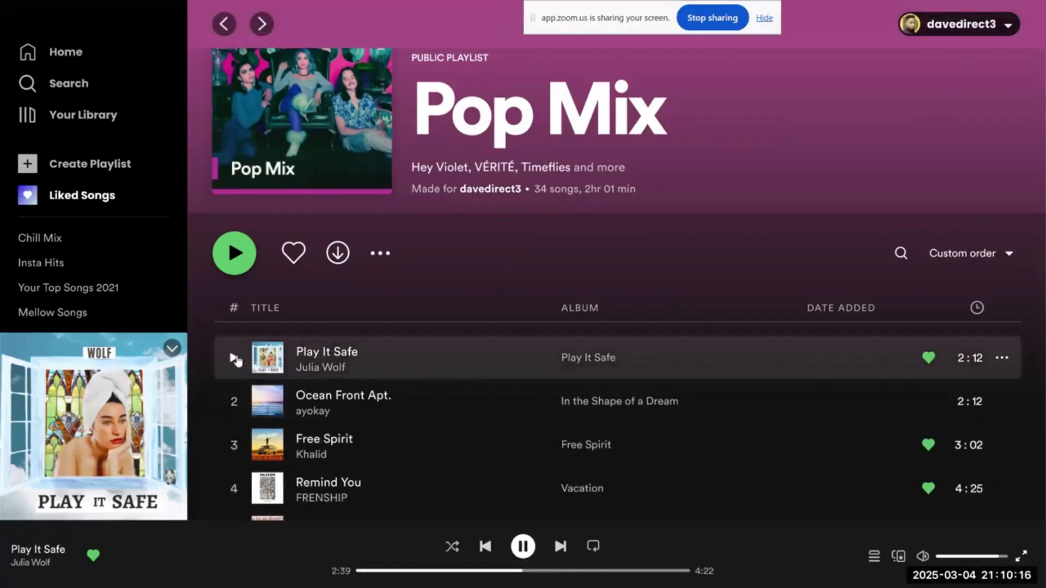
Step: Test playback in Pop Mix by starting Play It Safe, minimizing the large cover art and skipping to the next song
{"action": "left_click", "coordinate": [233, 357]}
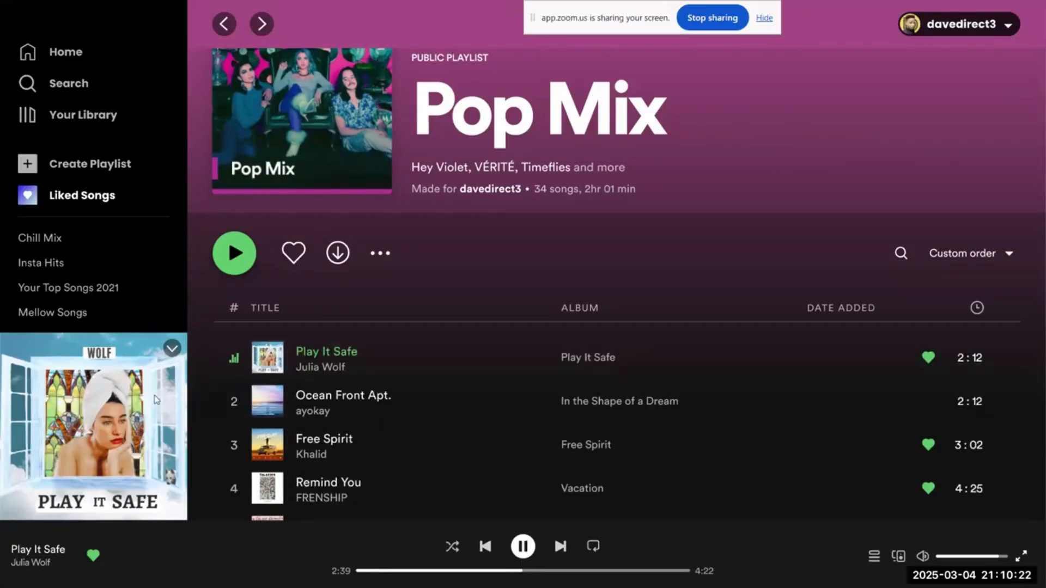
{"action": "left_click", "coordinate": [172, 348]}
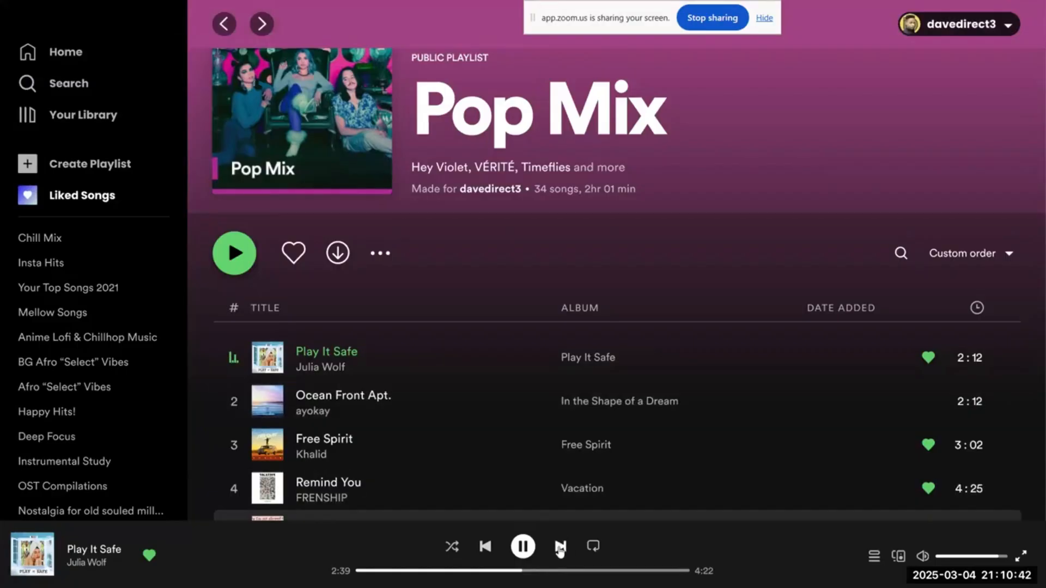
{"action": "left_click", "coordinate": [561, 548]}
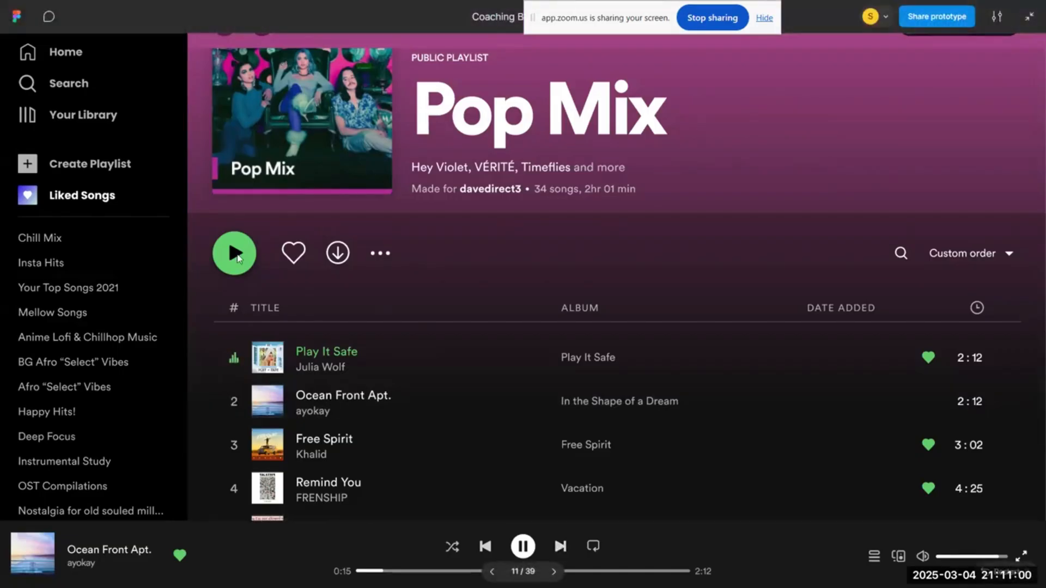
Step: Reopen Pop Mix from Your top mixes on Home and try selecting Ocean Front Apt. in the track list
{"action": "left_click", "coordinate": [70, 56]}
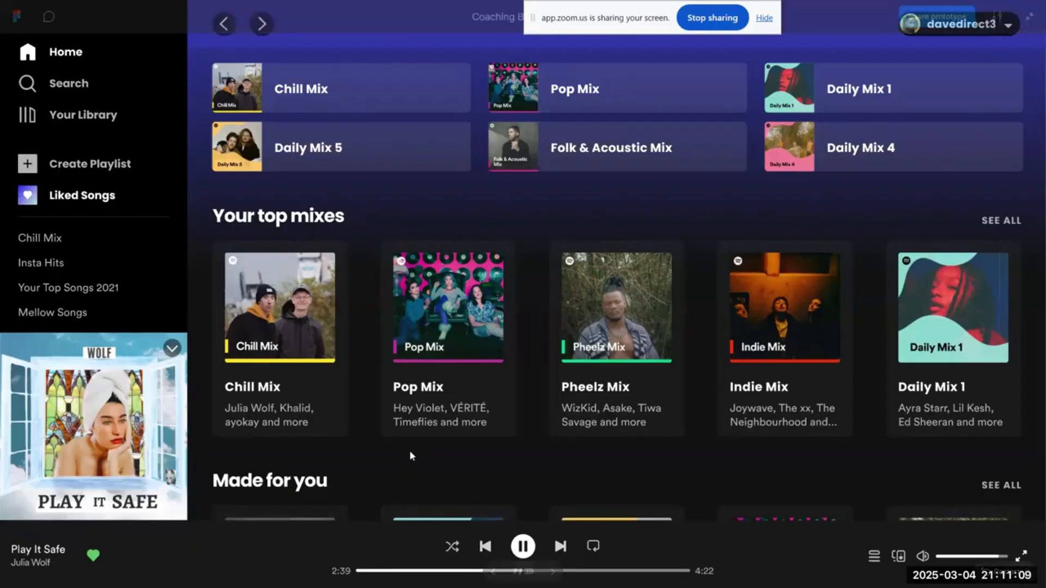
{"action": "scroll", "coordinate": [409, 456], "scroll_direction": "up", "scroll_amount": 1}
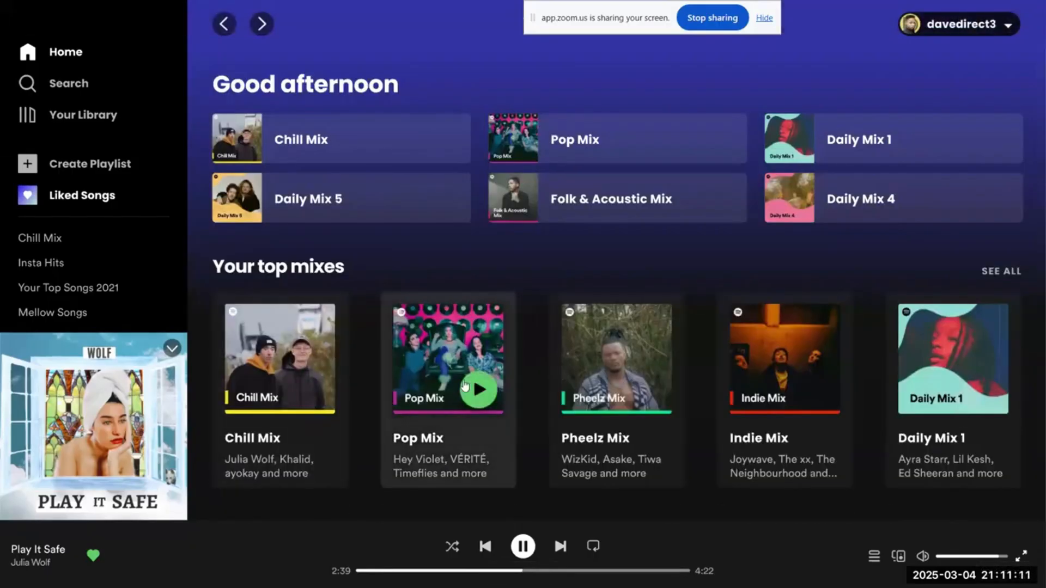
{"action": "left_click", "coordinate": [430, 362]}
{"action": "scroll", "coordinate": [337, 341], "scroll_direction": "down", "scroll_amount": 2}
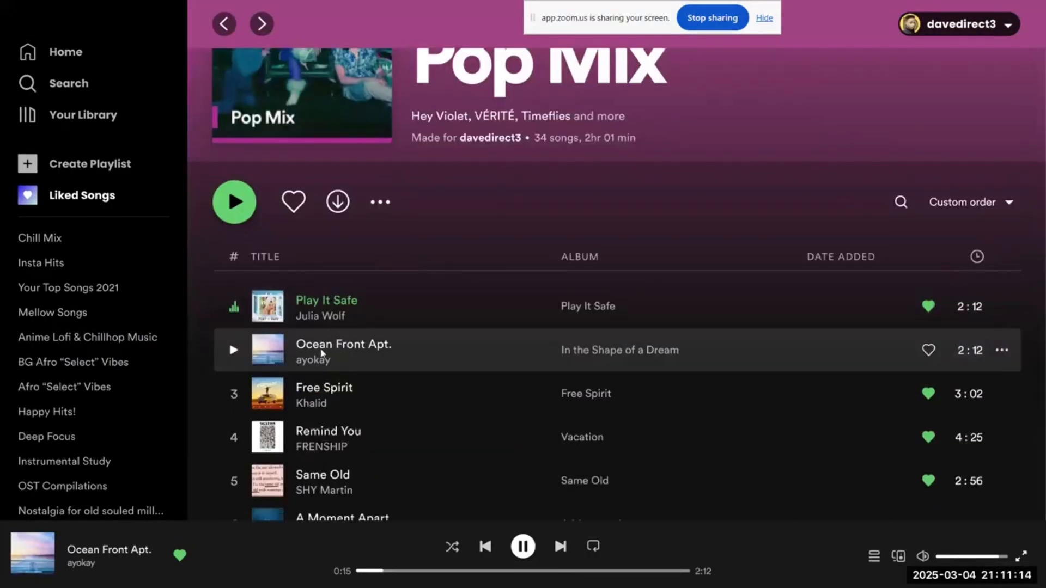
{"action": "left_click", "coordinate": [322, 356]}
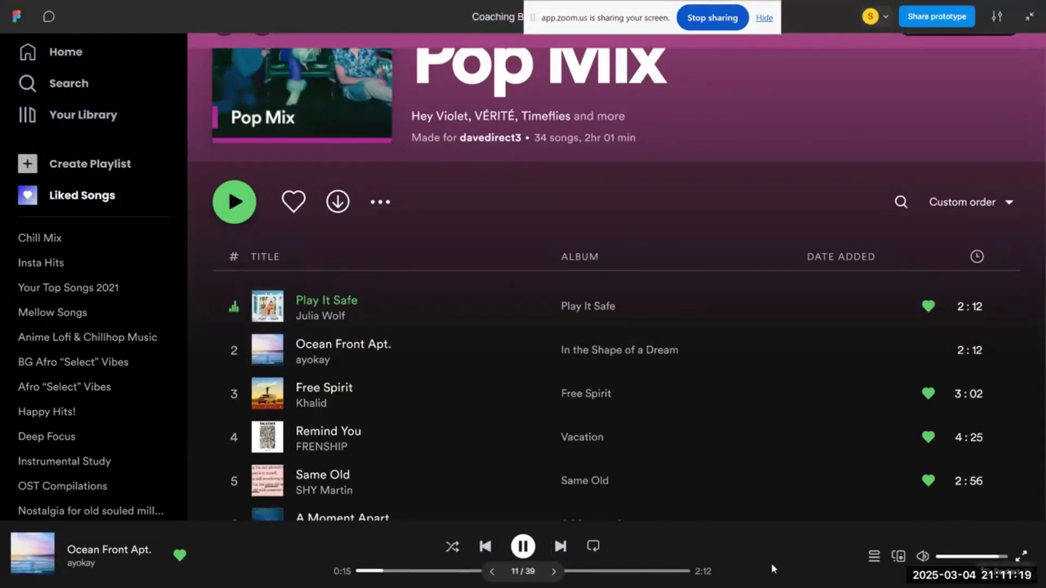
Step: Test the player from Home by minimizing the cover art, skipping to Ocean Front Apt. and trying its like heart
{"action": "left_click", "coordinate": [65, 60]}
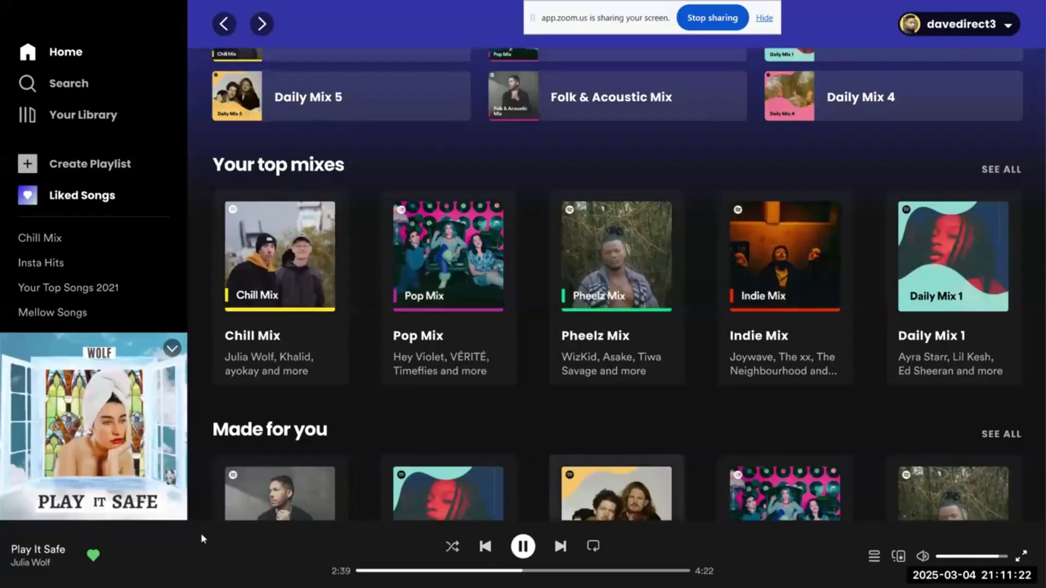
{"action": "left_click", "coordinate": [172, 347]}
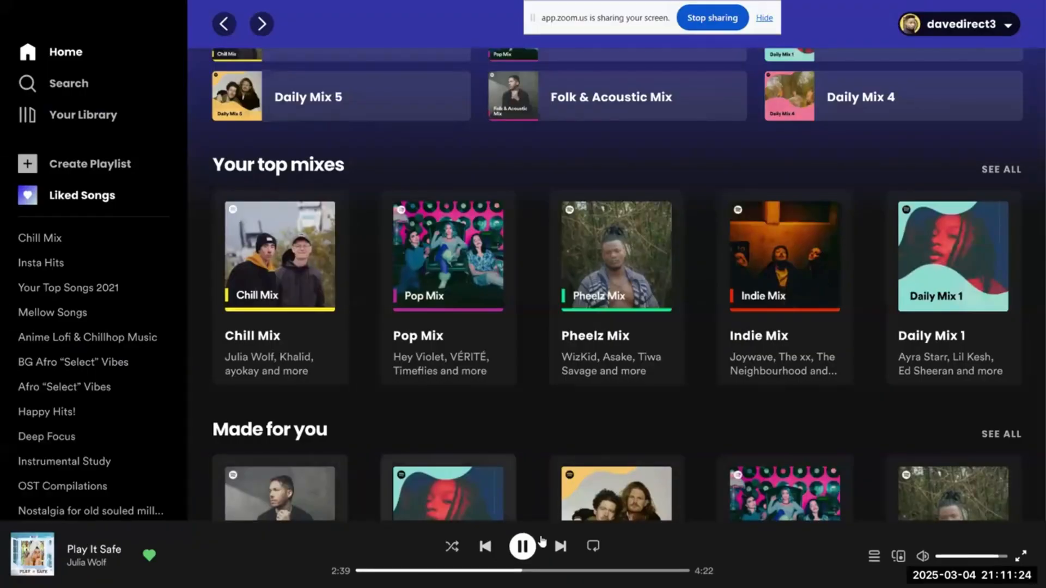
{"action": "left_click", "coordinate": [560, 549]}
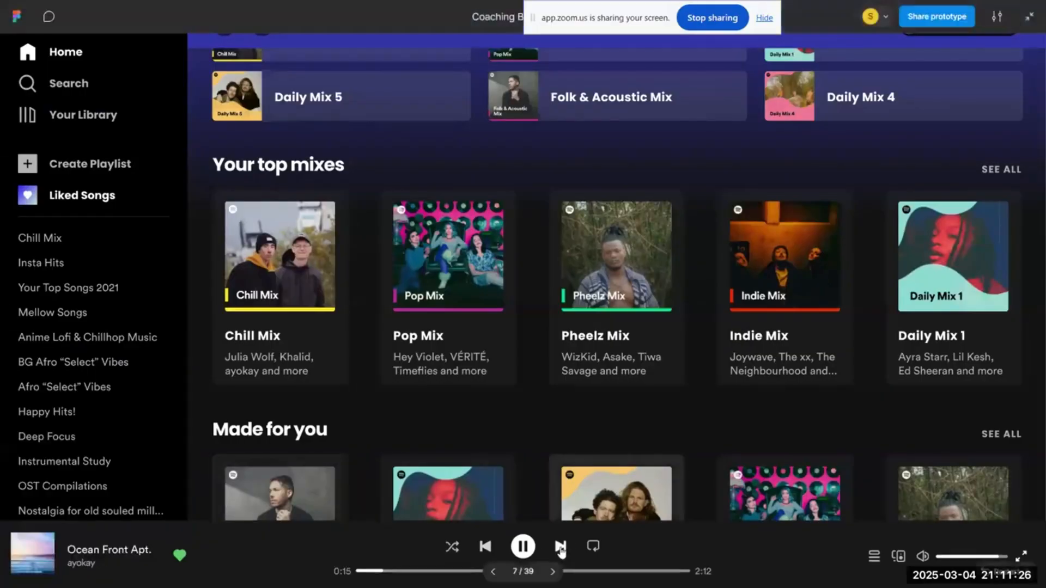
{"action": "left_click", "coordinate": [175, 561]}
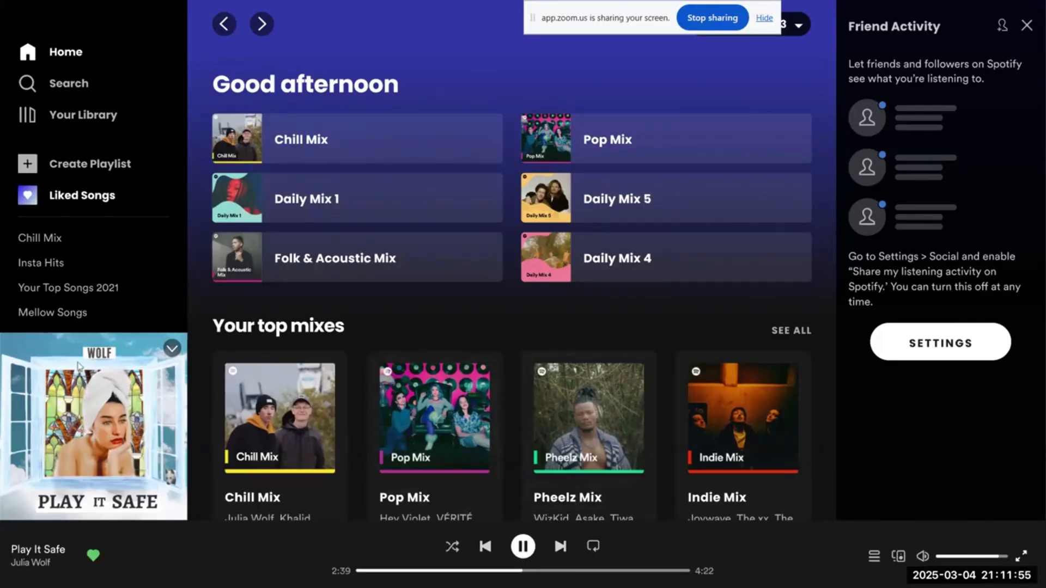
Step: Minimize the large cover art on the home screen with Friend Activity and check its rows down to Just the hits
{"action": "left_click", "coordinate": [173, 348]}
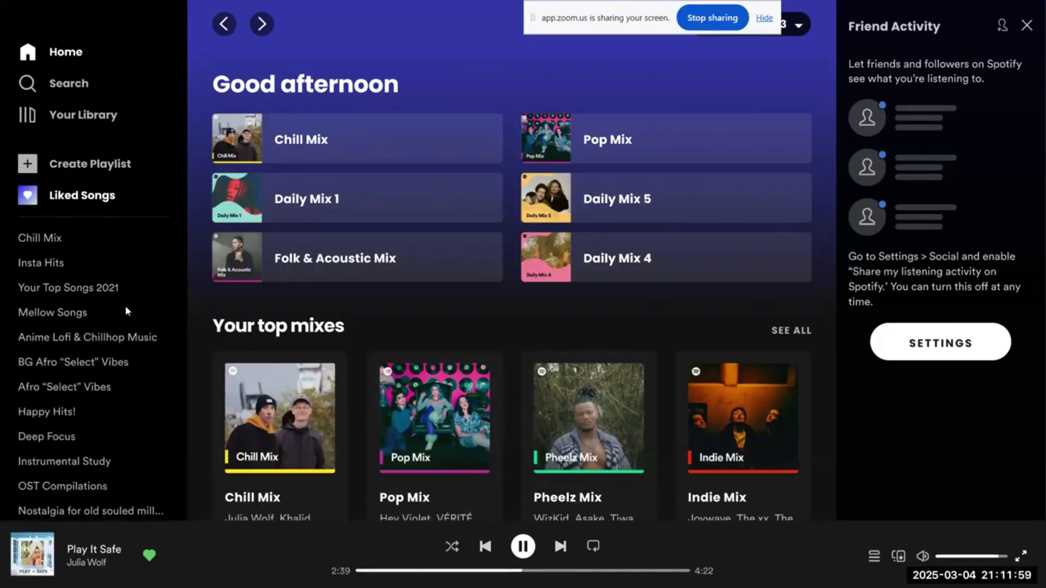
{"action": "scroll", "coordinate": [125, 305], "scroll_direction": "down", "scroll_amount": 4}
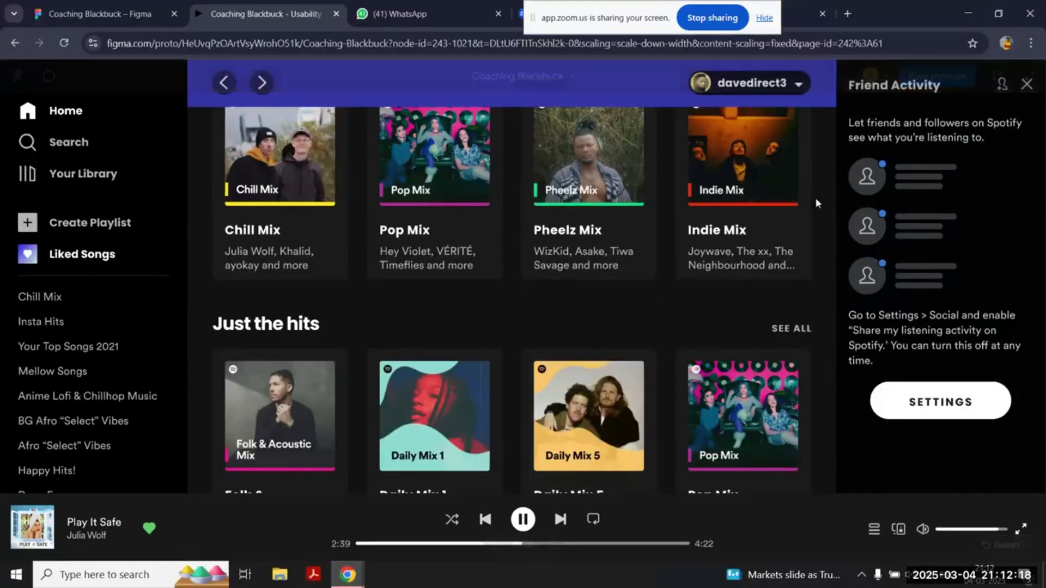
Step: Close Friend Activity in the prototype and check the home screen's rows down to Jump back in
{"action": "left_click", "coordinate": [815, 197]}
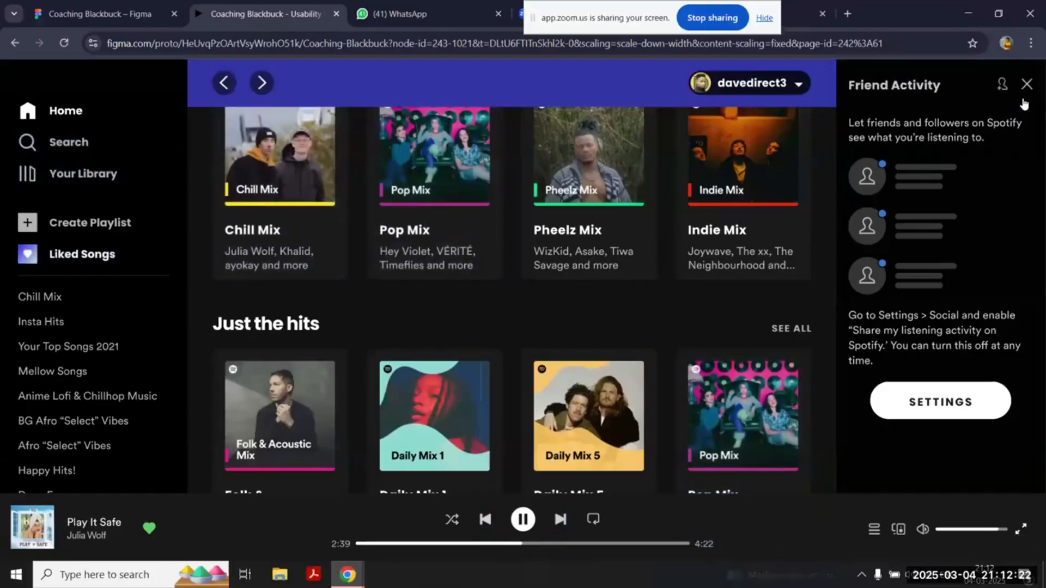
{"action": "left_click", "coordinate": [1023, 103]}
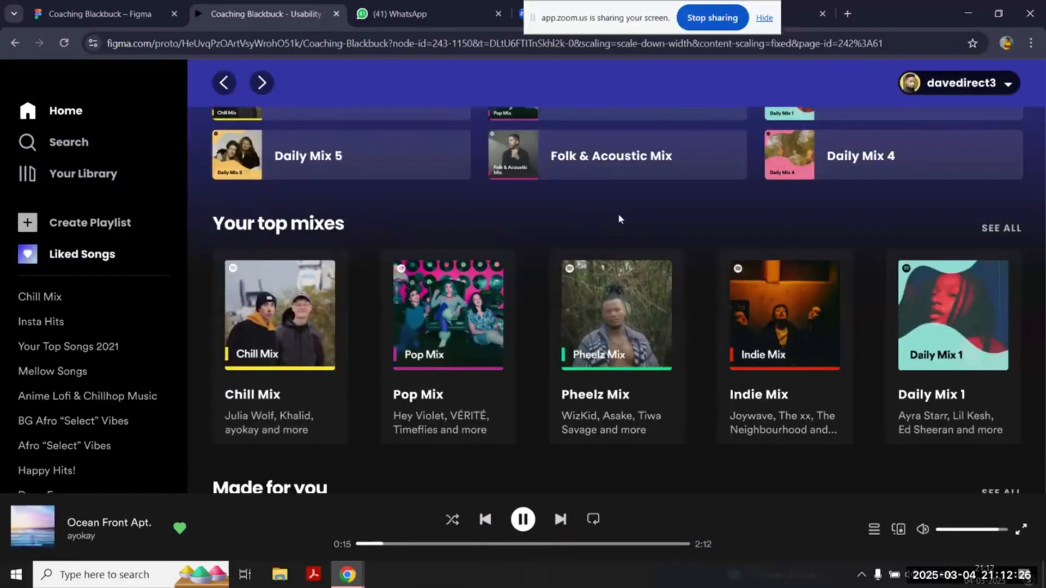
{"action": "scroll", "coordinate": [618, 219], "scroll_direction": "down", "scroll_amount": 10}
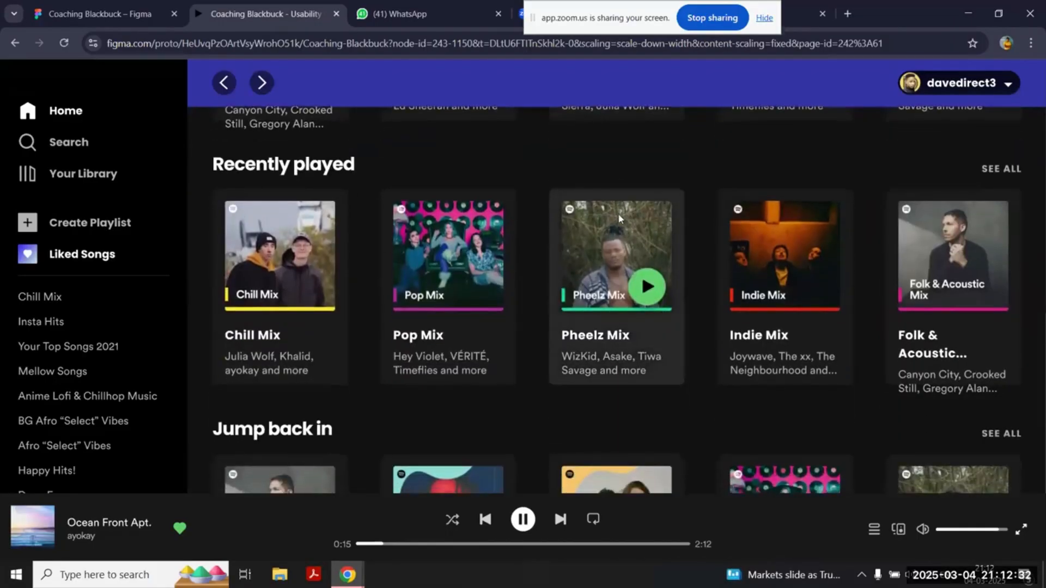
Step: Switch to the Figma design file and read the Tasks and Conclude sections of the usability testing script
{"action": "left_click", "coordinate": [99, 5]}
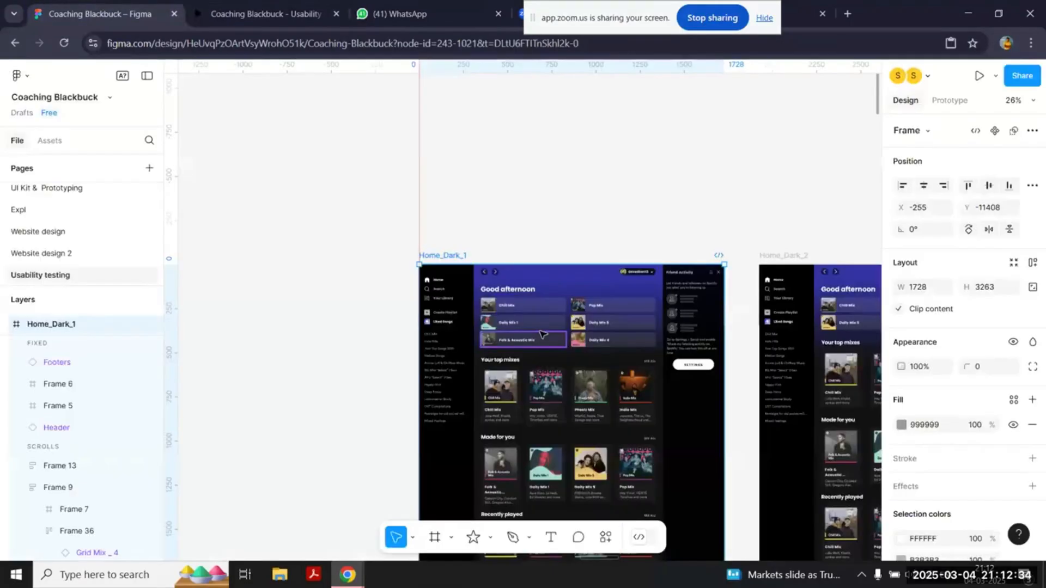
{"action": "scroll", "coordinate": [541, 334], "scroll_direction": "down", "scroll_amount": 20}
{"action": "scroll", "coordinate": [542, 334], "scroll_direction": "right", "scroll_amount": 15}
{"action": "scroll", "coordinate": [542, 334], "scroll_direction": "up", "scroll_amount": 4}
{"action": "scroll", "coordinate": [542, 334], "scroll_direction": "down", "scroll_amount": 7}
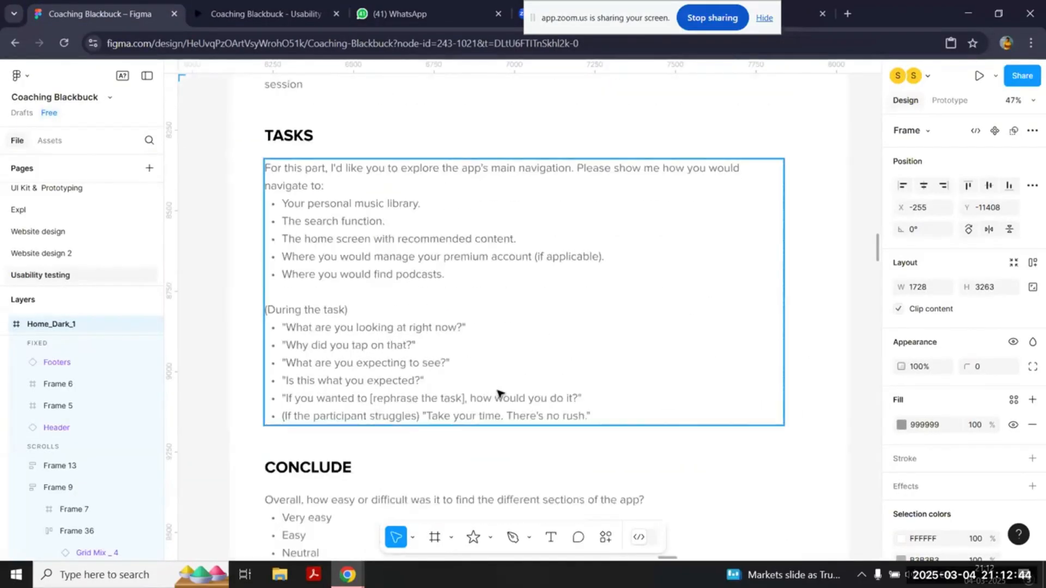
{"action": "scroll", "coordinate": [497, 392], "scroll_direction": "down", "scroll_amount": 5}
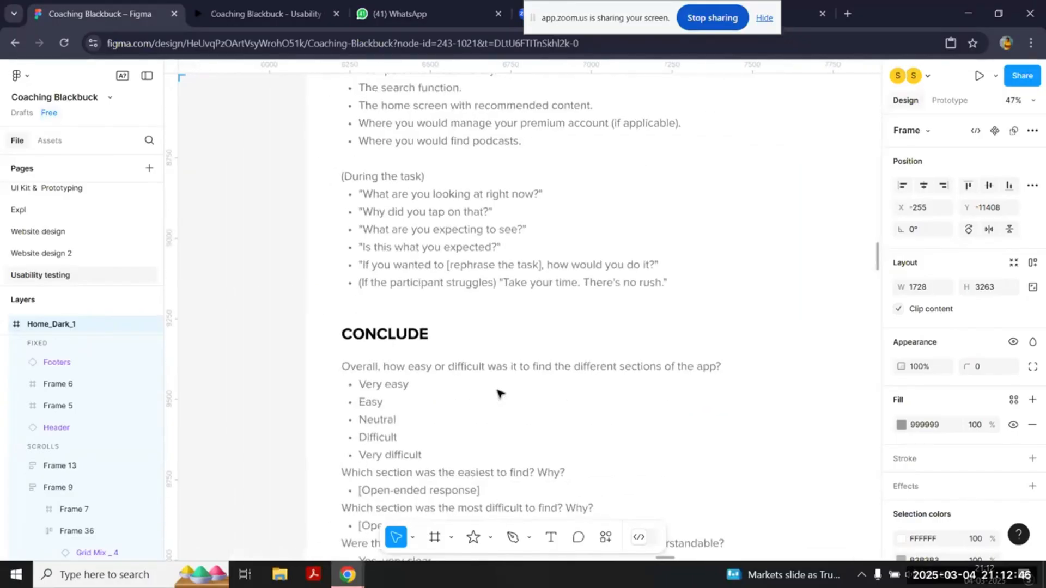
Step: Return to the prototype and test an empty area of its home screen beside Your top mixes
{"action": "left_click", "coordinate": [265, 5]}
{"action": "scroll", "coordinate": [552, 324], "scroll_direction": "up", "scroll_amount": 8}
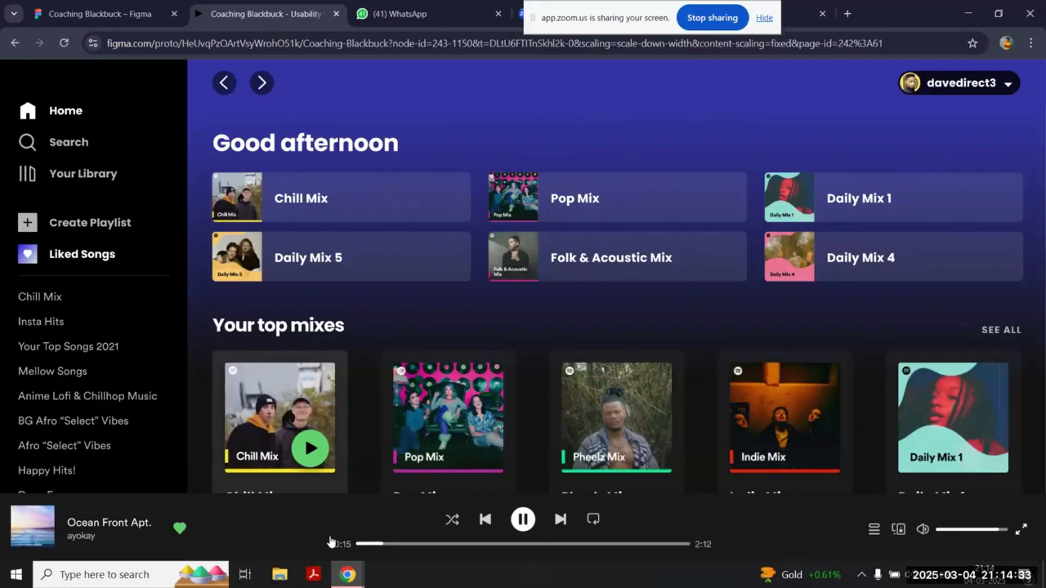
{"action": "left_click", "coordinate": [544, 339]}
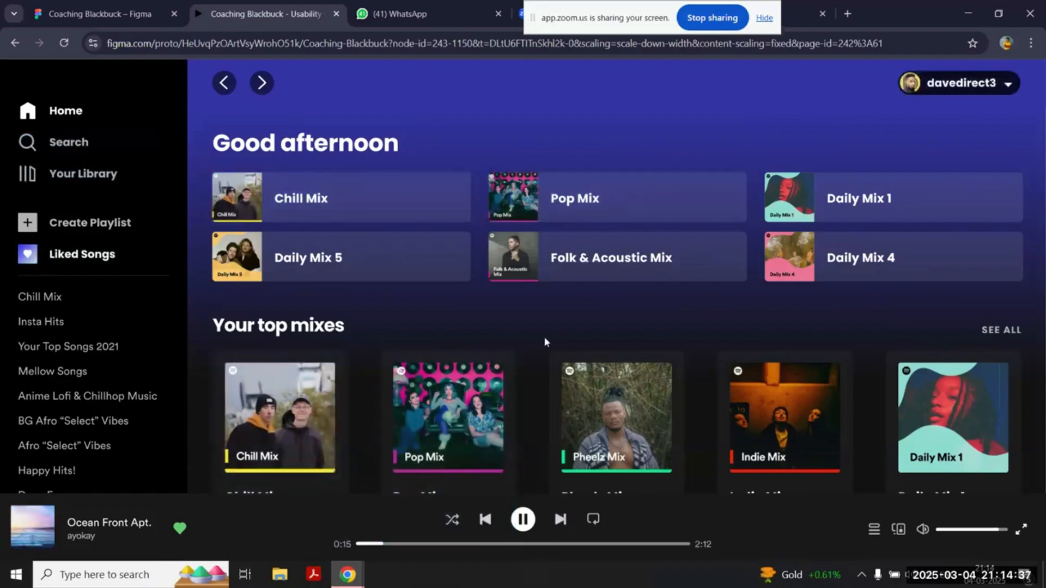
Step: Review the Goals, Target Audience and UT Scripting frames on the Usability testing page of the design file
{"action": "key", "text": "ctrl+shift+Tab"}
{"action": "scroll", "coordinate": [622, 261], "scroll_direction": "down", "scroll_amount": 3}
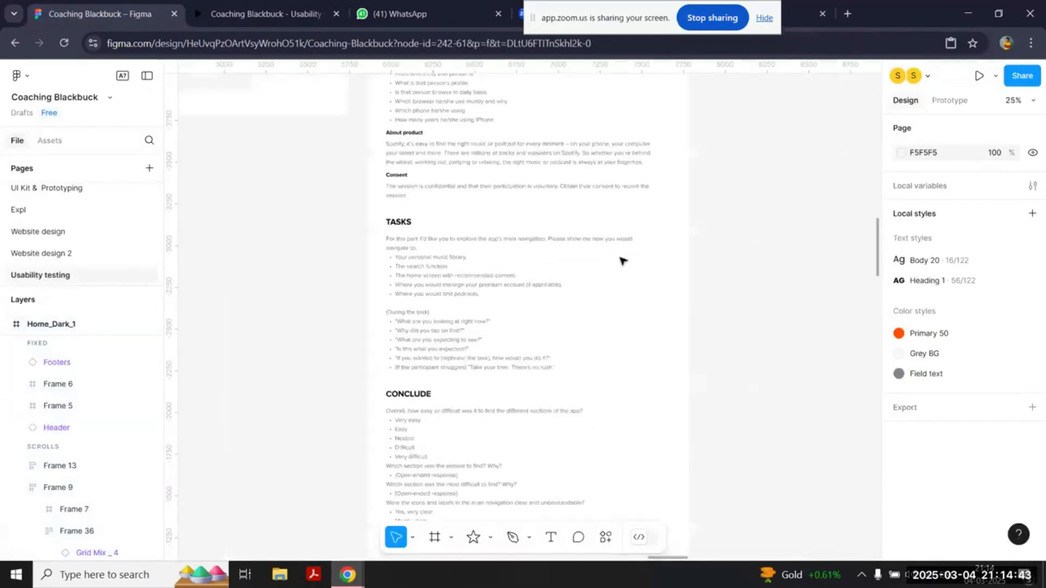
{"action": "scroll", "coordinate": [623, 261], "scroll_direction": "up", "scroll_amount": 4}
{"action": "scroll", "coordinate": [622, 261], "scroll_direction": "left", "scroll_amount": 11}
{"action": "scroll", "coordinate": [622, 261], "scroll_direction": "left", "scroll_amount": 4}
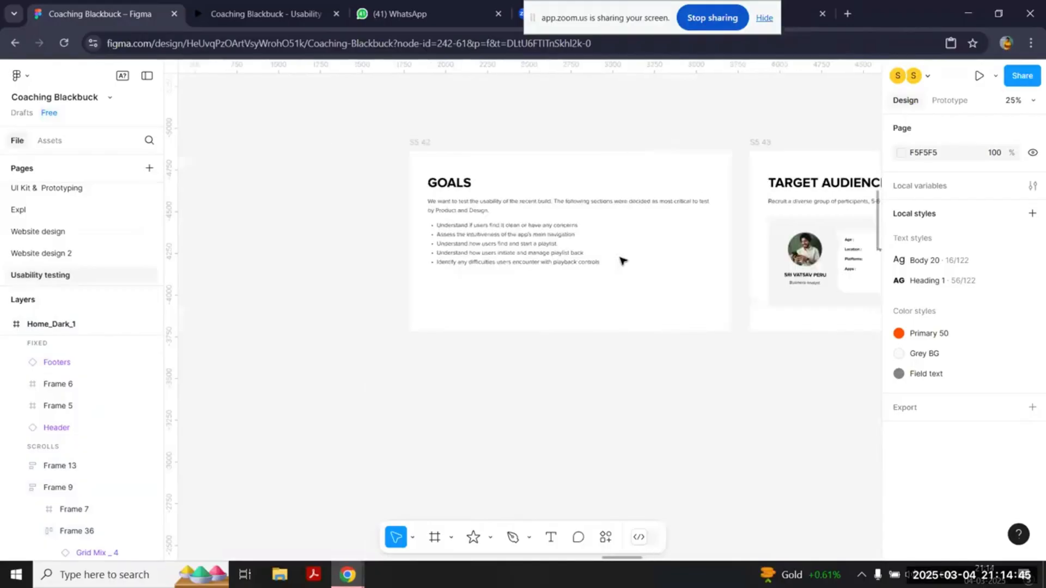
{"action": "scroll", "coordinate": [621, 259], "scroll_direction": "right", "scroll_amount": 3}
{"action": "scroll", "coordinate": [400, 241], "scroll_direction": "right", "scroll_amount": 10}
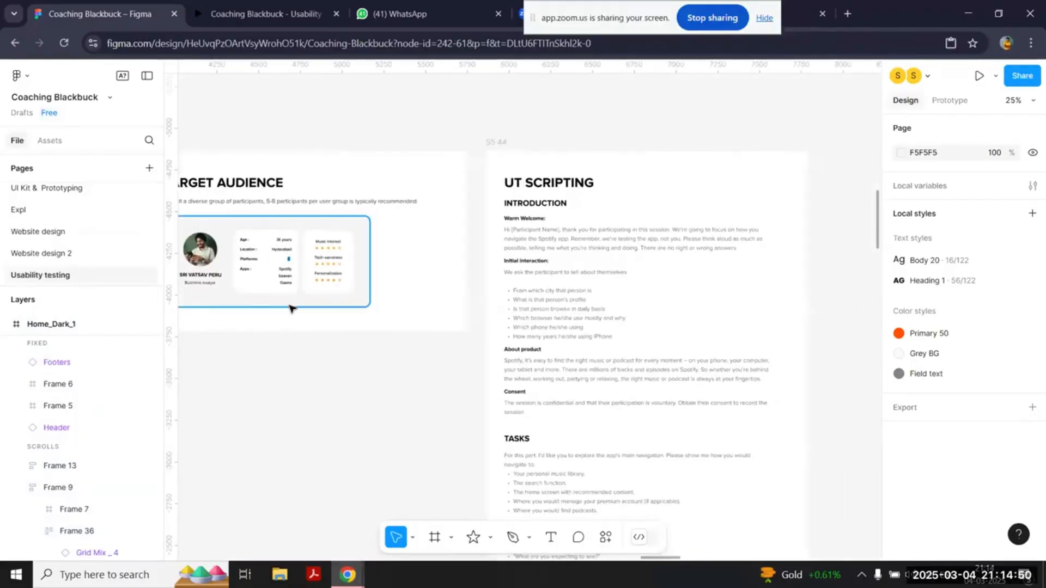
{"action": "scroll", "coordinate": [293, 309], "scroll_direction": "right", "scroll_amount": 5}
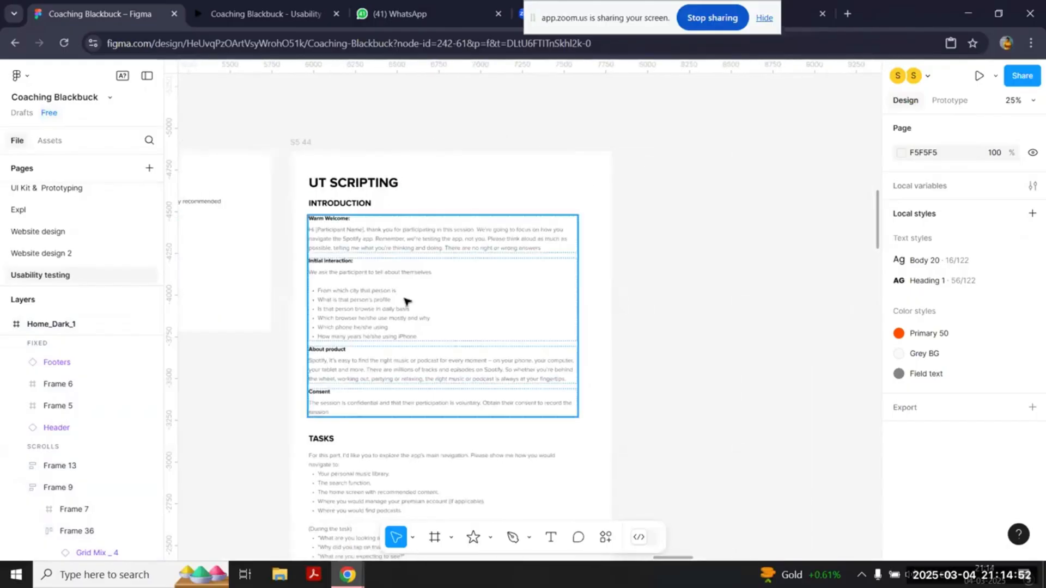
Step: Read the UT Scripting frame from Introduction to Conclude, selecting and deselecting its Conclude block
{"action": "scroll", "coordinate": [411, 472], "scroll_direction": "down", "scroll_amount": 3}
{"action": "scroll", "coordinate": [411, 471], "scroll_direction": "up", "scroll_amount": 2}
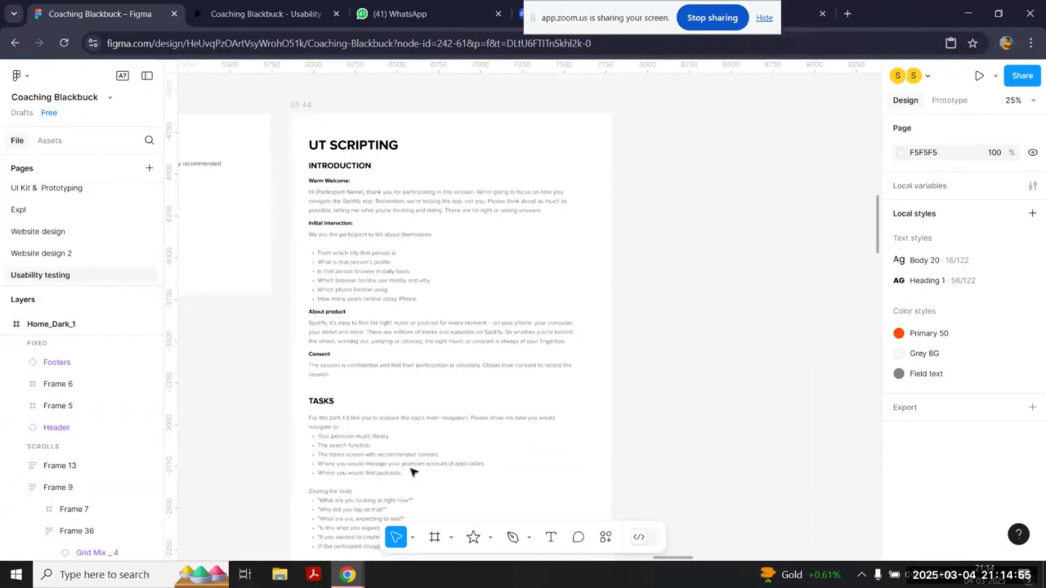
{"action": "scroll", "coordinate": [411, 472], "scroll_direction": "down", "scroll_amount": 5}
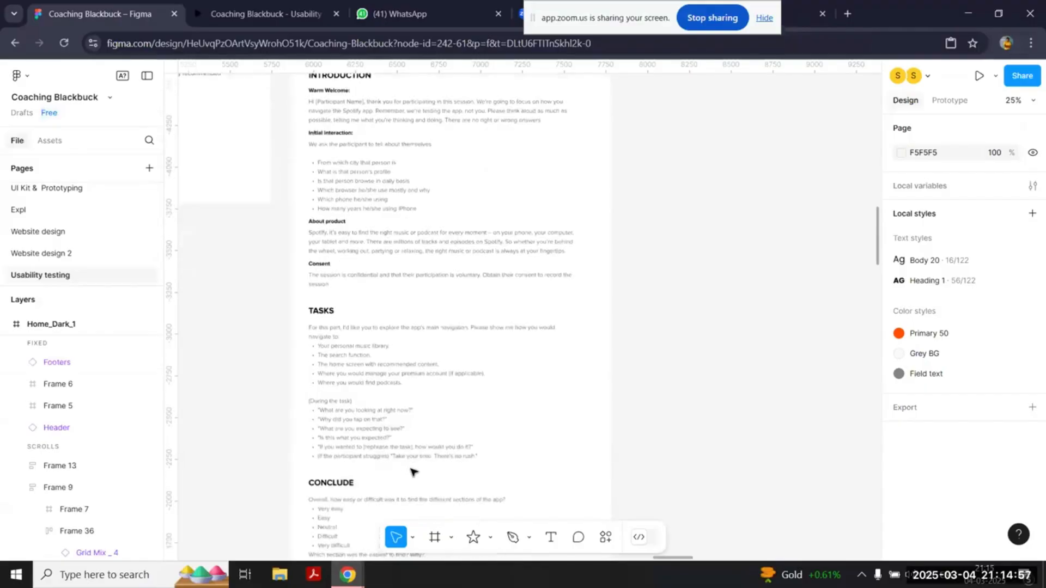
{"action": "left_click", "coordinate": [366, 451]}
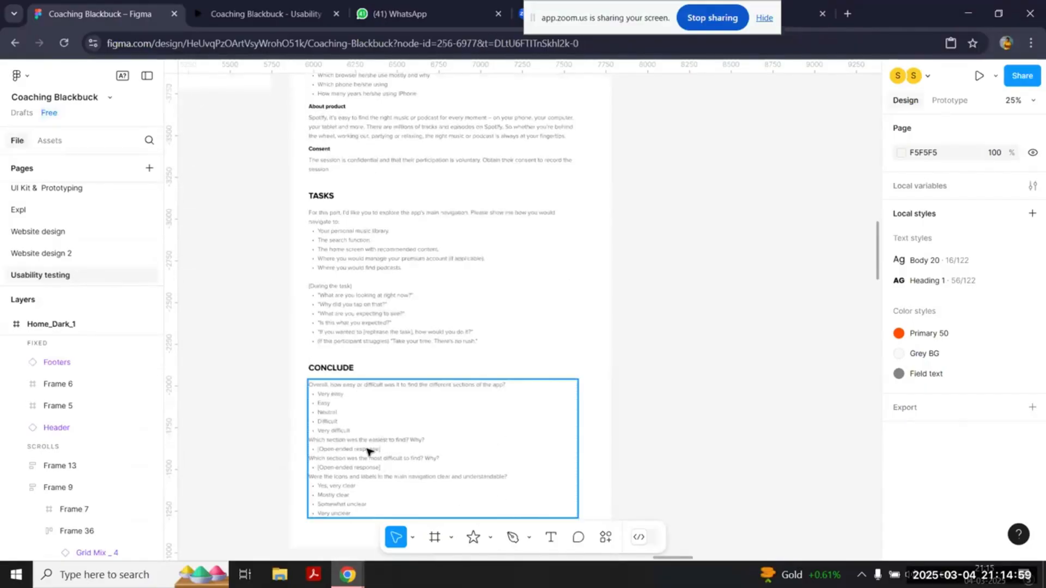
{"action": "scroll", "coordinate": [367, 451], "scroll_direction": "up", "scroll_amount": 4}
{"action": "scroll", "coordinate": [367, 451], "scroll_direction": "down", "scroll_amount": 3}
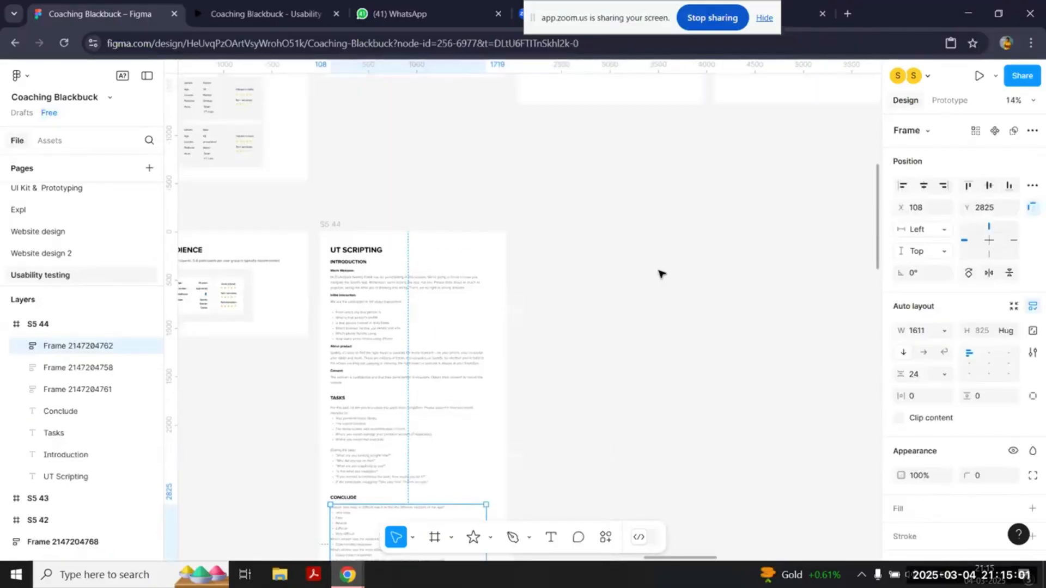
{"action": "left_click", "coordinate": [575, 354]}
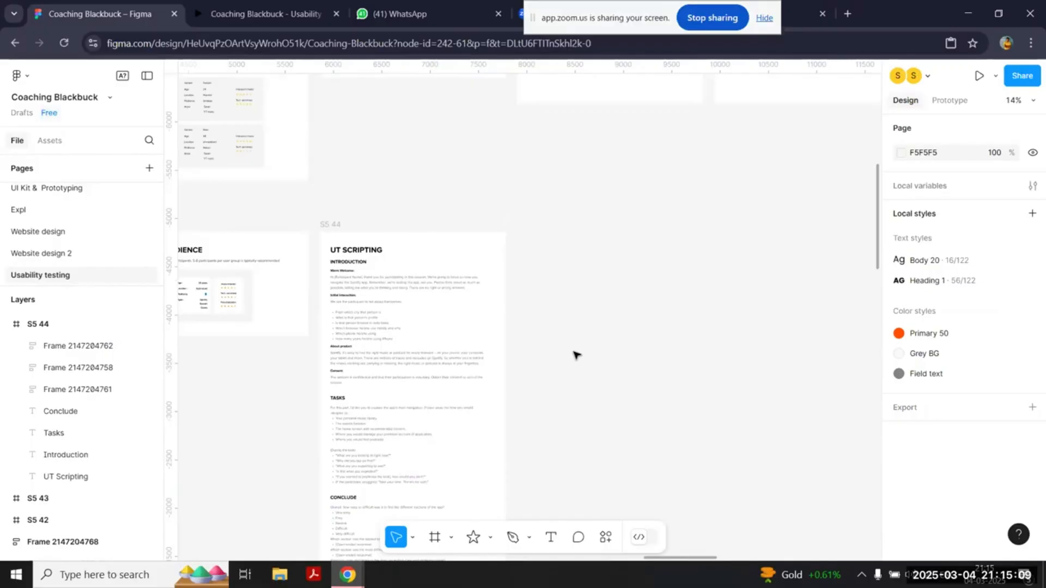
Step: Return to the prototype's home screen and reveal the clickable hotspots around Your top mixes
{"action": "left_click", "coordinate": [240, 5]}
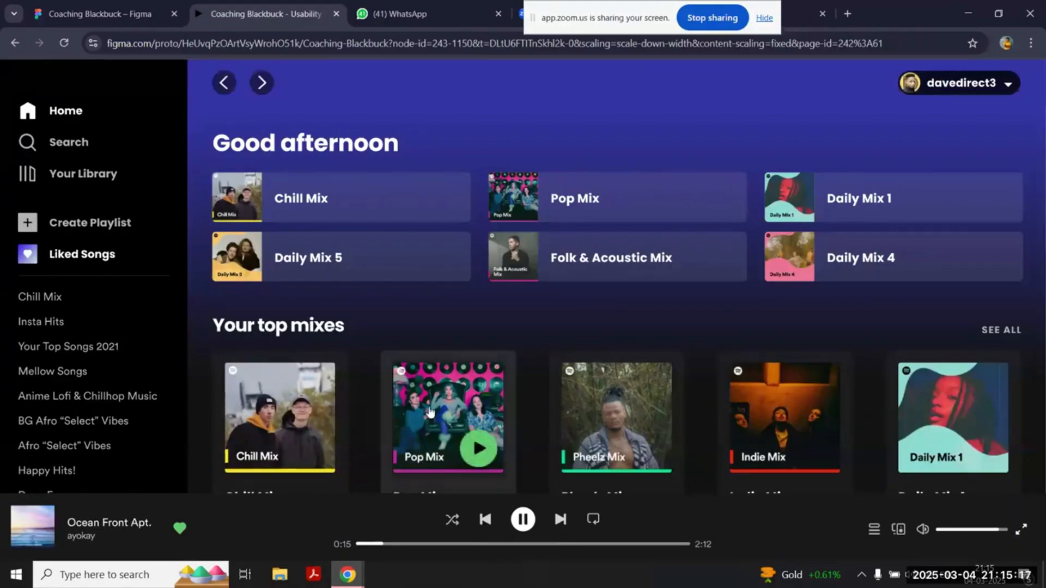
{"action": "scroll", "coordinate": [430, 413], "scroll_direction": "down", "scroll_amount": 1}
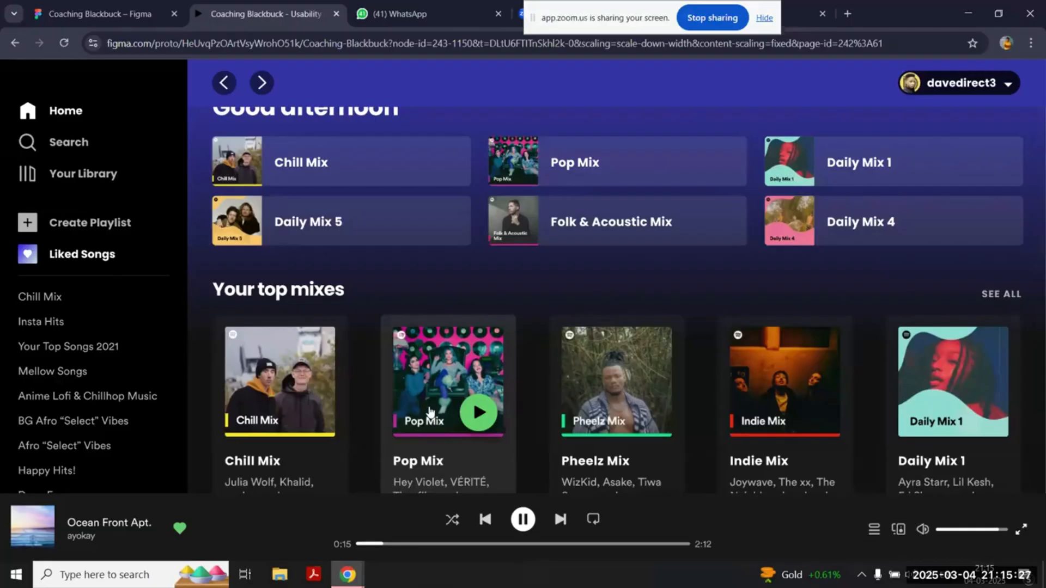
{"action": "left_click", "coordinate": [374, 303]}
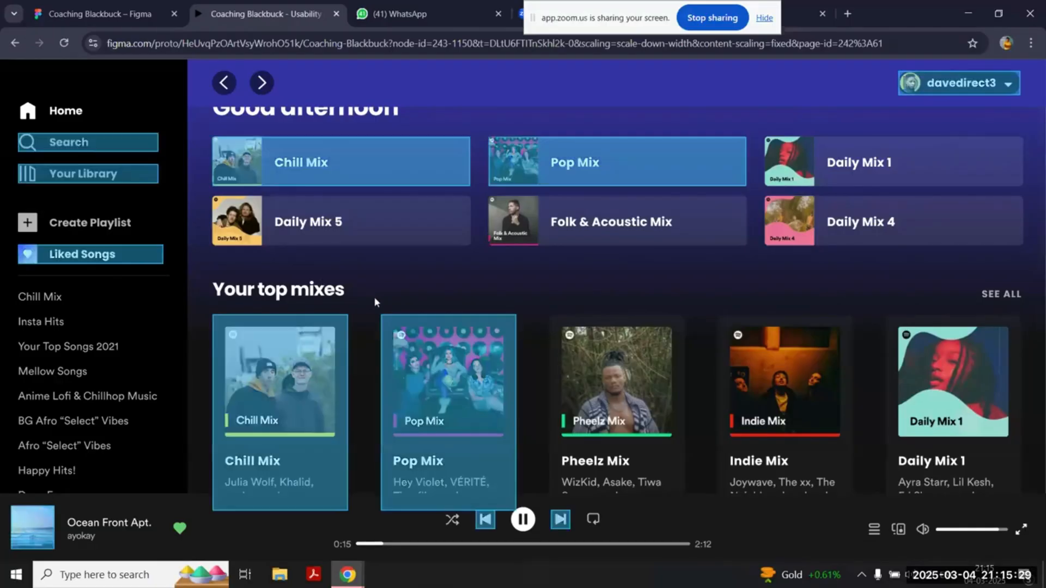
Step: In the design file, copy the three Name of participant labels from Target Audience into the Interview Insights frame
{"action": "left_click", "coordinate": [57, 6]}
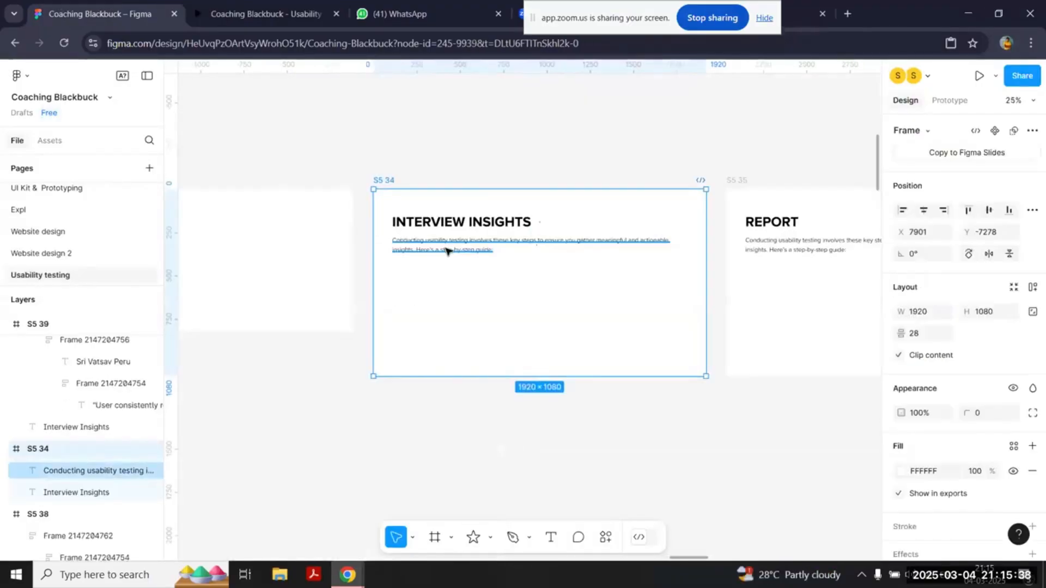
{"action": "double_click", "coordinate": [446, 248]}
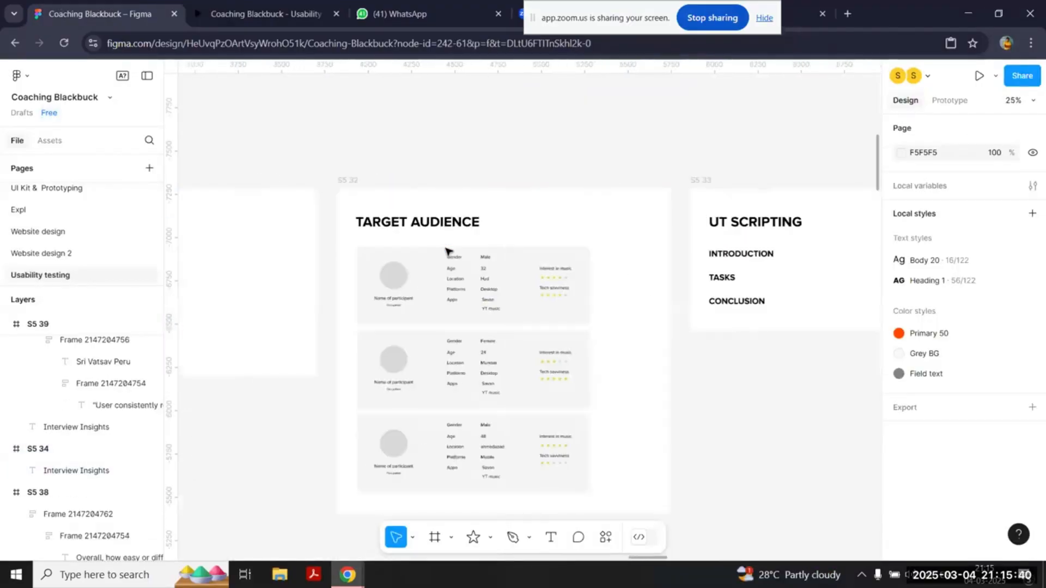
{"action": "left_click", "coordinate": [419, 299]}
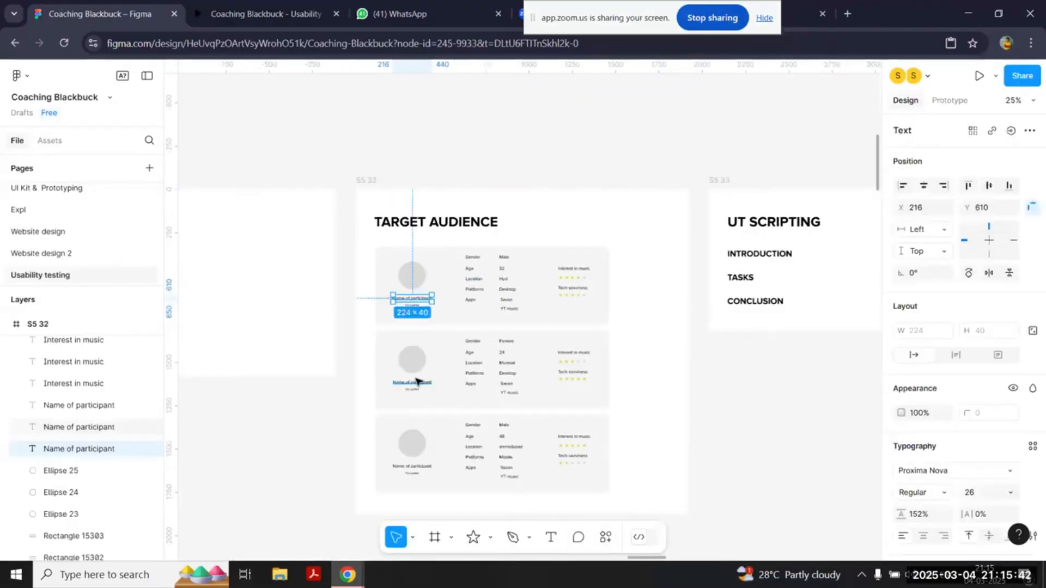
{"action": "key", "text": "ctrl+alt+a"}
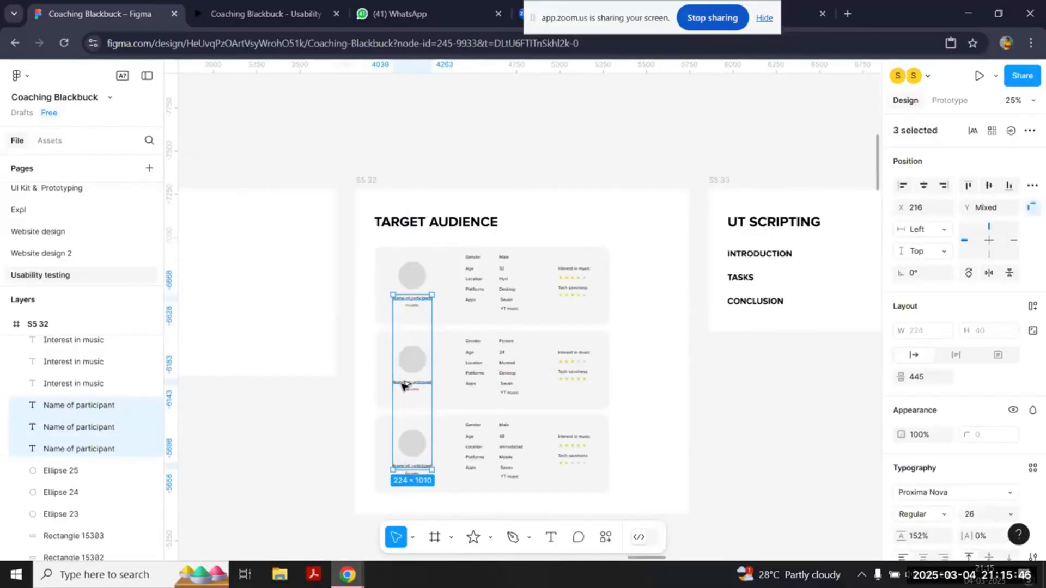
{"action": "left_click_drag", "start_coordinate": [402, 383], "coordinate": [703, 270]}
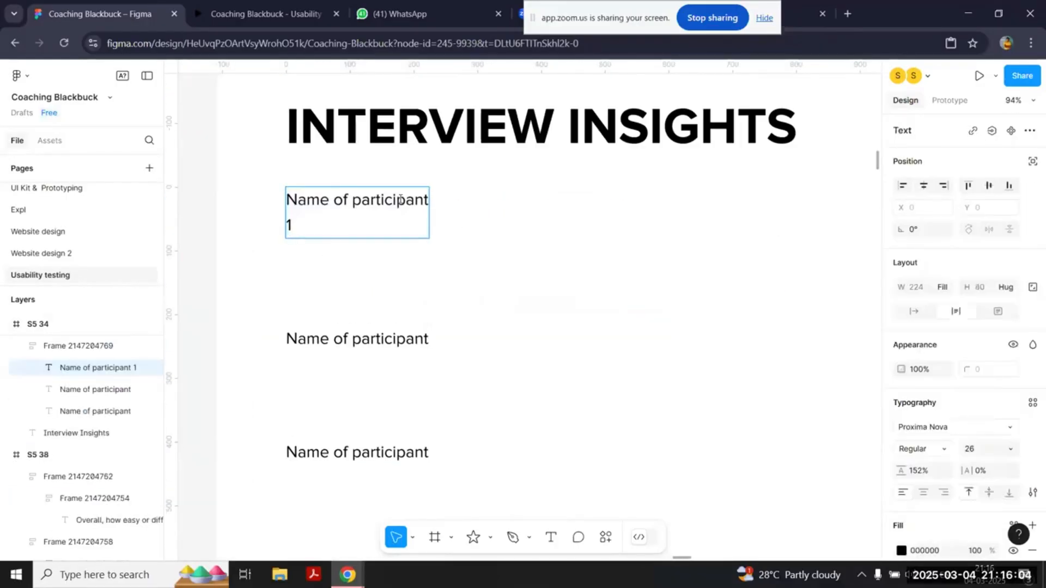
Step: Number the Interview Insights participant labels 1, 2 and 3, and widen them so each fits on one line
{"action": "double_click", "coordinate": [428, 313]}
{"action": "type", "text": "2"}
{"action": "double_click", "coordinate": [428, 457]}
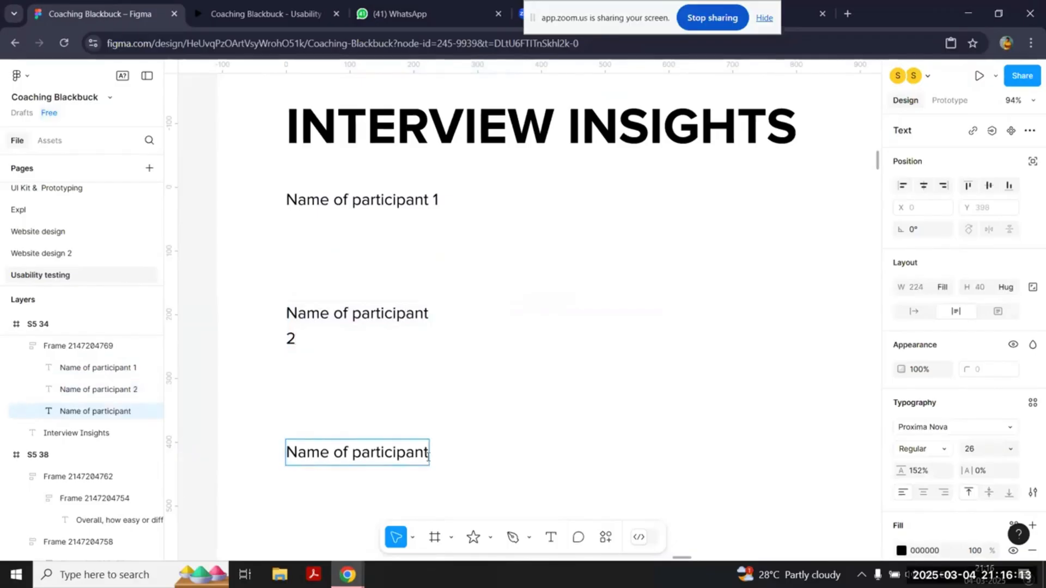
{"action": "type", "text": "3"}
{"action": "left_click", "coordinate": [403, 326], "text": "shift"}
{"action": "left_click_drag", "start_coordinate": [429, 396], "coordinate": [458, 397]}
{"action": "left_click", "coordinate": [565, 414]}
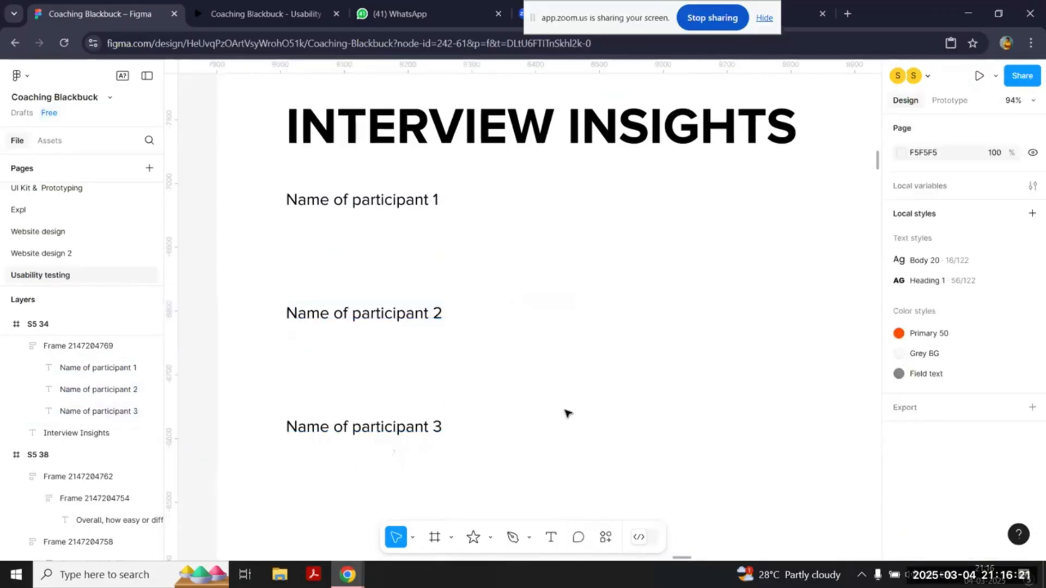
Step: Copy the three-bullet list from the Goals frame S5 31 and paste it into the Interview Insights frame
{"action": "scroll", "coordinate": [567, 413], "scroll_direction": "down", "scroll_amount": 5}
{"action": "scroll", "coordinate": [567, 413], "scroll_direction": "left", "scroll_amount": 10}
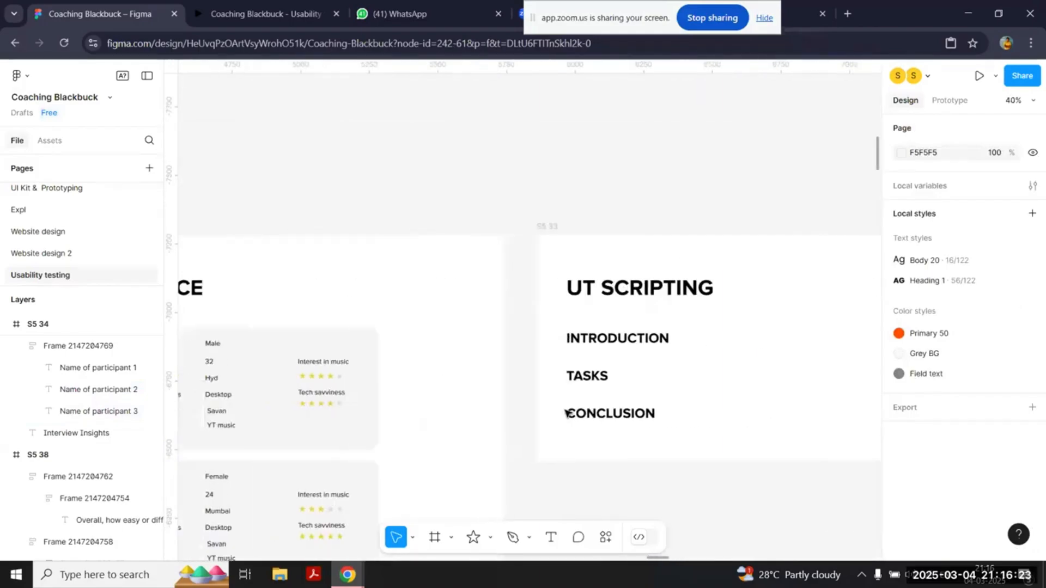
{"action": "scroll", "coordinate": [566, 414], "scroll_direction": "left", "scroll_amount": 2}
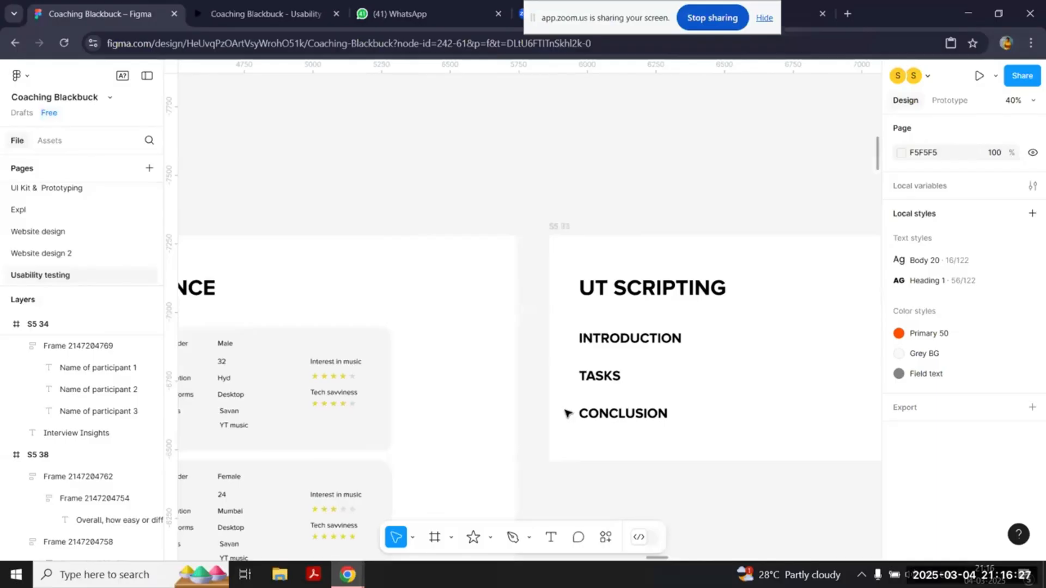
{"action": "scroll", "coordinate": [565, 411], "scroll_direction": "down", "scroll_amount": 3, "text": "ctrl"}
{"action": "scroll", "coordinate": [418, 385], "scroll_direction": "left", "scroll_amount": 5}
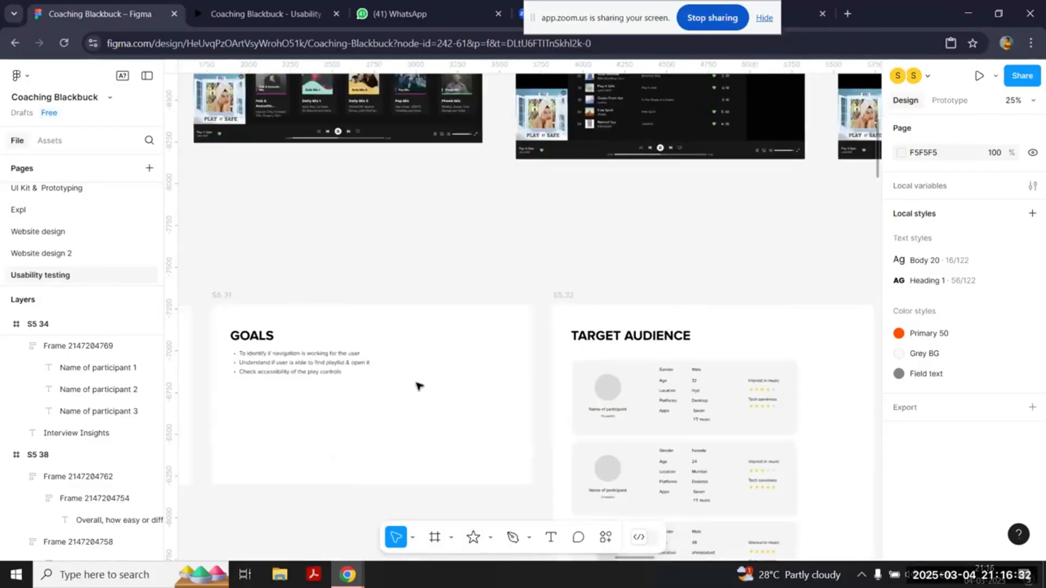
{"action": "left_click", "coordinate": [292, 370]}
{"action": "scroll", "coordinate": [294, 370], "scroll_direction": "right", "scroll_amount": 10}
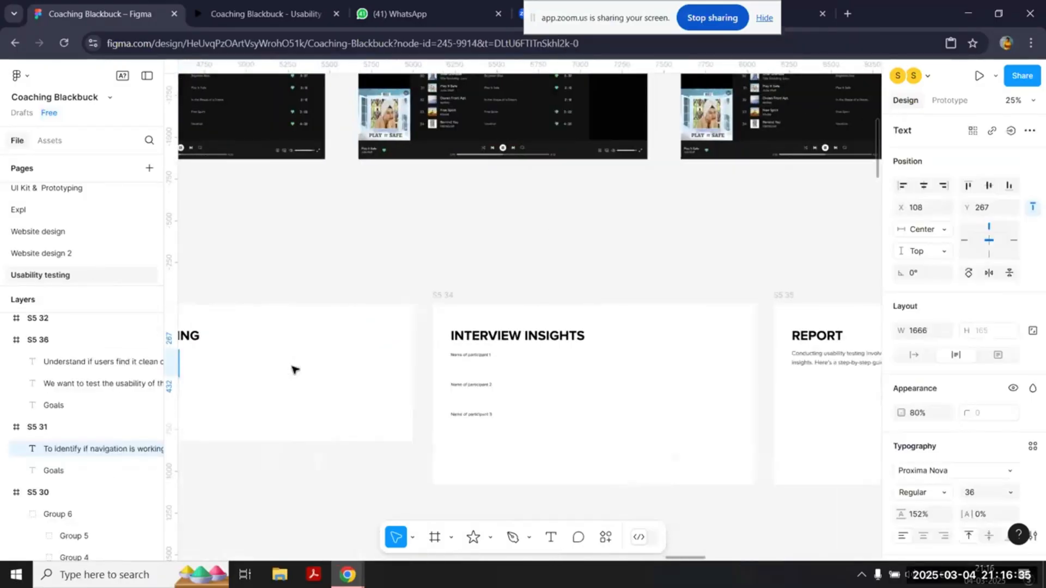
{"action": "scroll", "coordinate": [293, 370], "scroll_direction": "up", "scroll_amount": 10, "text": "ctrl"}
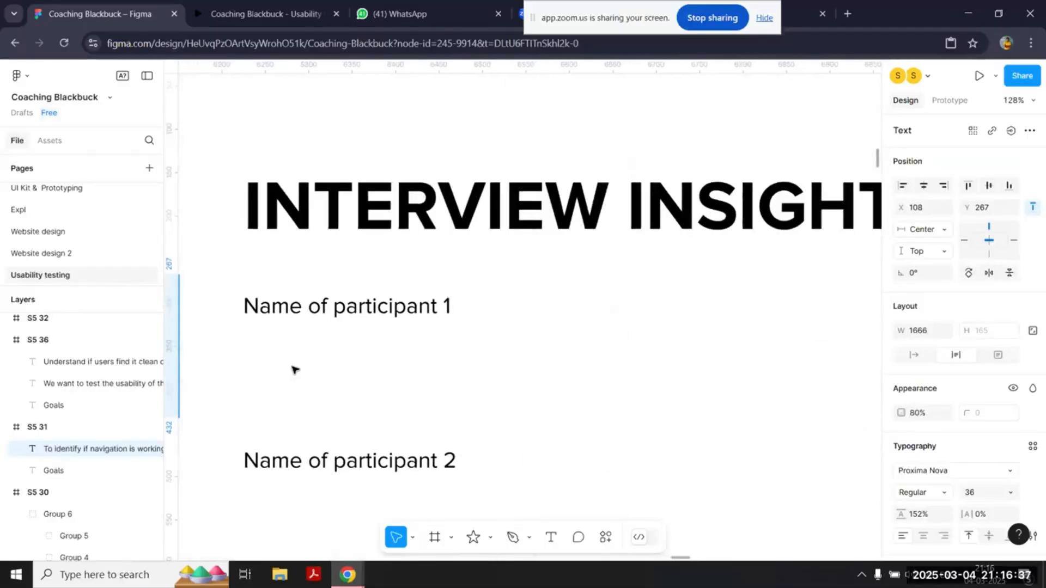
{"action": "key", "text": "ctrl+v"}
Step: Set the pasted goals list's font size to 18
{"action": "left_click", "coordinate": [980, 493]}
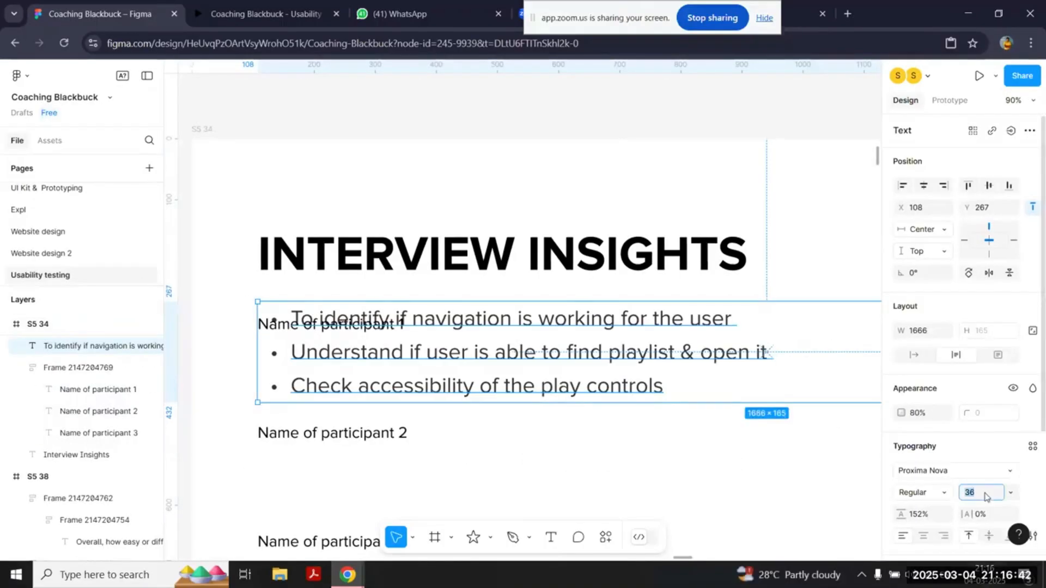
{"action": "type", "text": "18"}
{"action": "key", "text": "Return"}
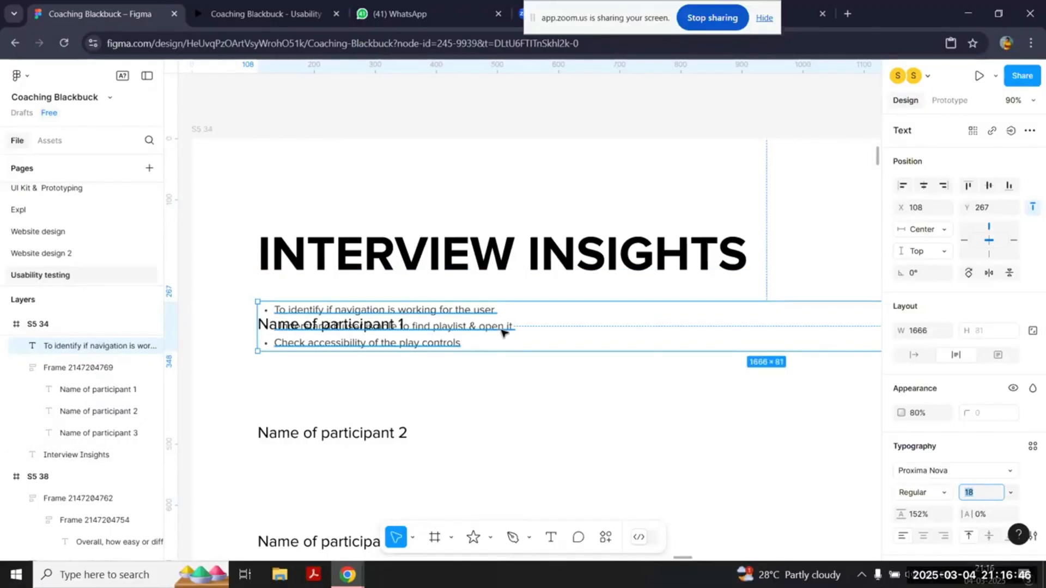
Step: Place the goals list under participants 1 and 2, and delete the play controls bullet from participant 2's copy
{"action": "left_click_drag", "start_coordinate": [501, 332], "coordinate": [350, 450]}
{"action": "scroll", "coordinate": [496, 376], "scroll_direction": "down", "scroll_amount": 5}
{"action": "double_click", "coordinate": [480, 437]}
{"action": "key", "text": "BackSpace"}
{"action": "key", "text": "BackSpace"}
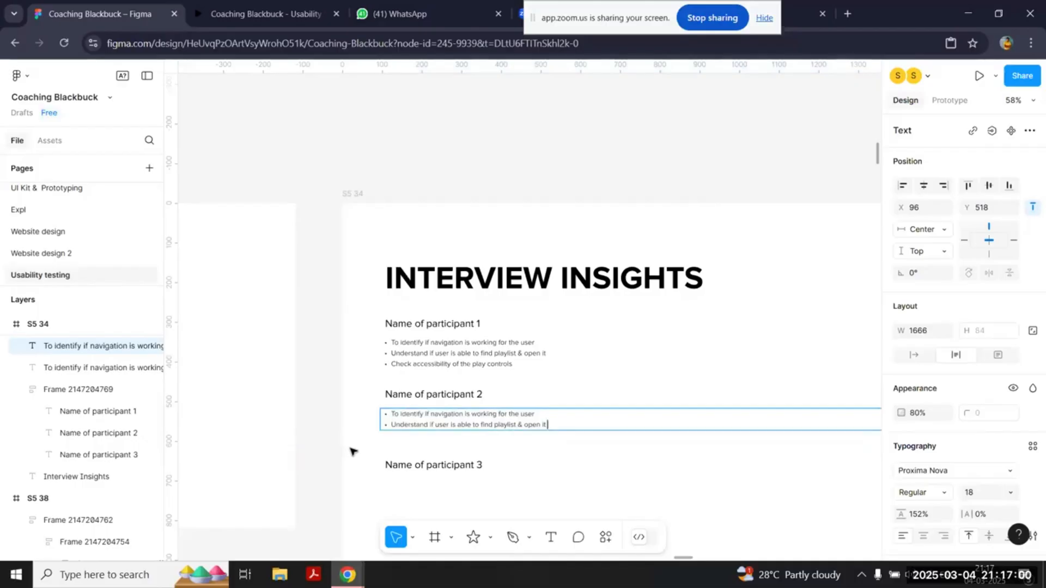
Step: Duplicate participant 1's three-bullet goals list and place the copy under participant 3
{"action": "left_click", "coordinate": [479, 362]}
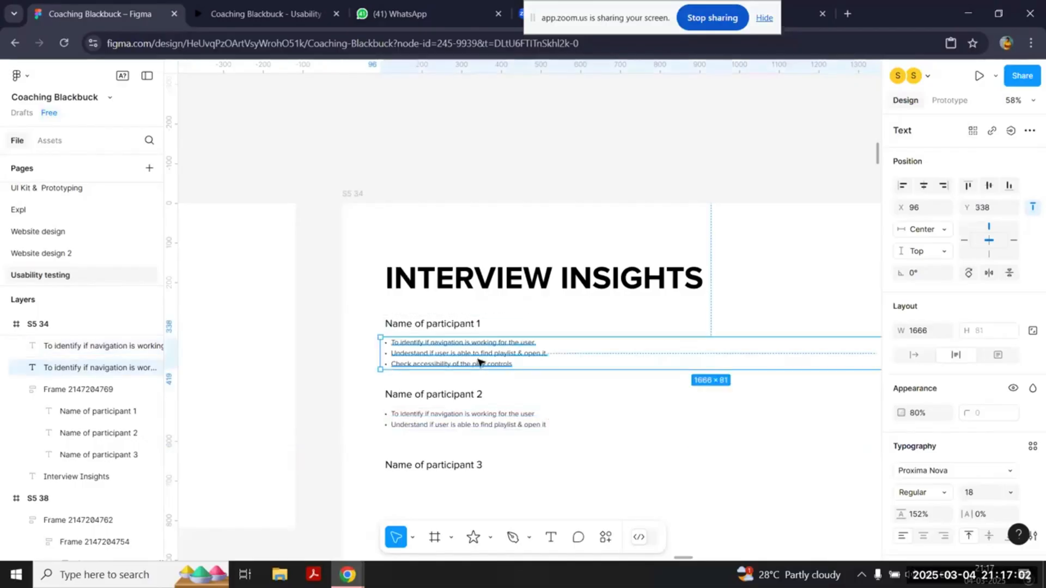
{"action": "left_click_drag", "start_coordinate": [479, 362], "coordinate": [495, 497], "text": "alt"}
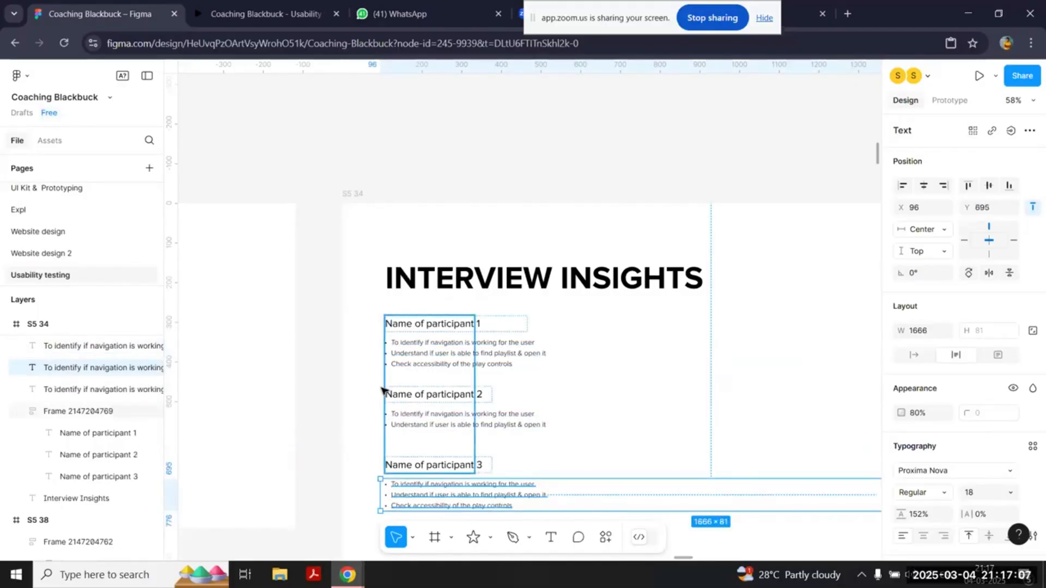
{"action": "left_click", "coordinate": [344, 352]}
Step: Examine the example Interview Insights frame S5 45, comparing how each participant's findings are written up
{"action": "scroll", "coordinate": [344, 352], "scroll_direction": "down", "scroll_amount": 2}
{"action": "scroll", "coordinate": [345, 351], "scroll_direction": "down", "scroll_amount": 3, "text": "ctrl"}
{"action": "scroll", "coordinate": [346, 350], "scroll_direction": "right", "scroll_amount": 1}
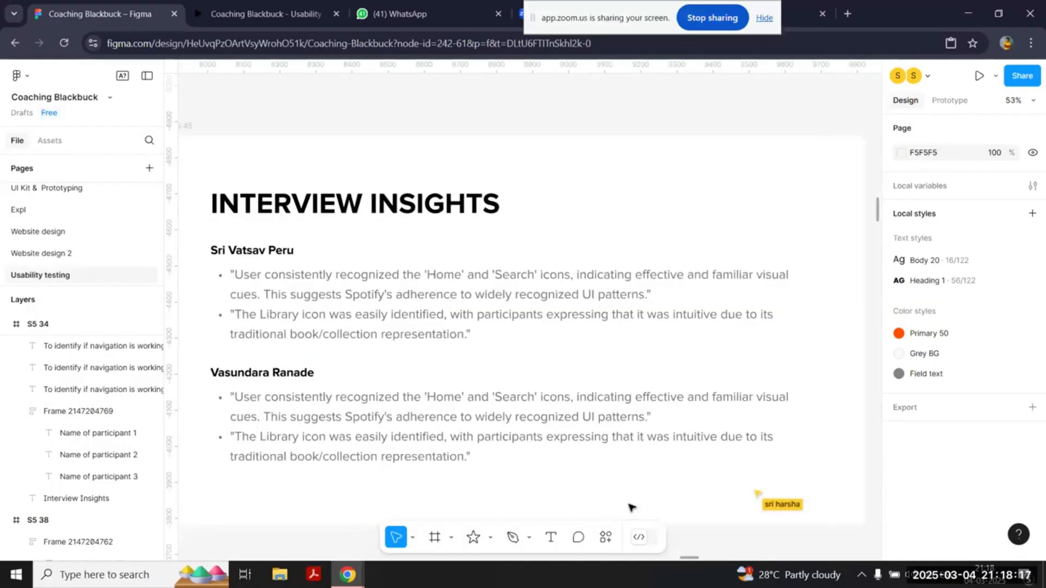
{"action": "left_click", "coordinate": [278, 252]}
{"action": "double_click", "coordinate": [420, 332]}
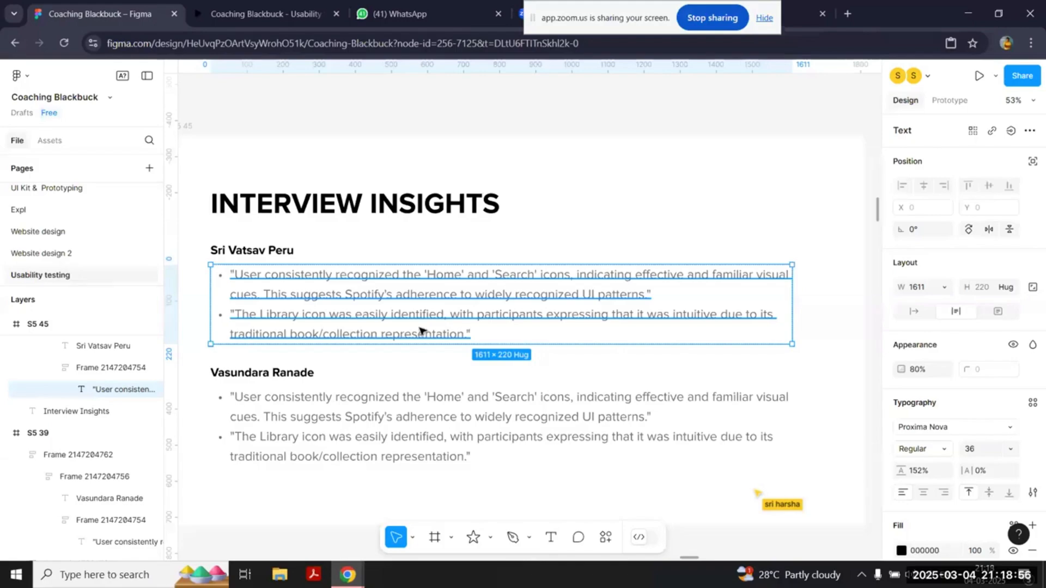
{"action": "left_click", "coordinate": [334, 389]}
{"action": "scroll", "coordinate": [332, 387], "scroll_direction": "down", "scroll_amount": 1}
{"action": "scroll", "coordinate": [331, 387], "scroll_direction": "down", "scroll_amount": 3}
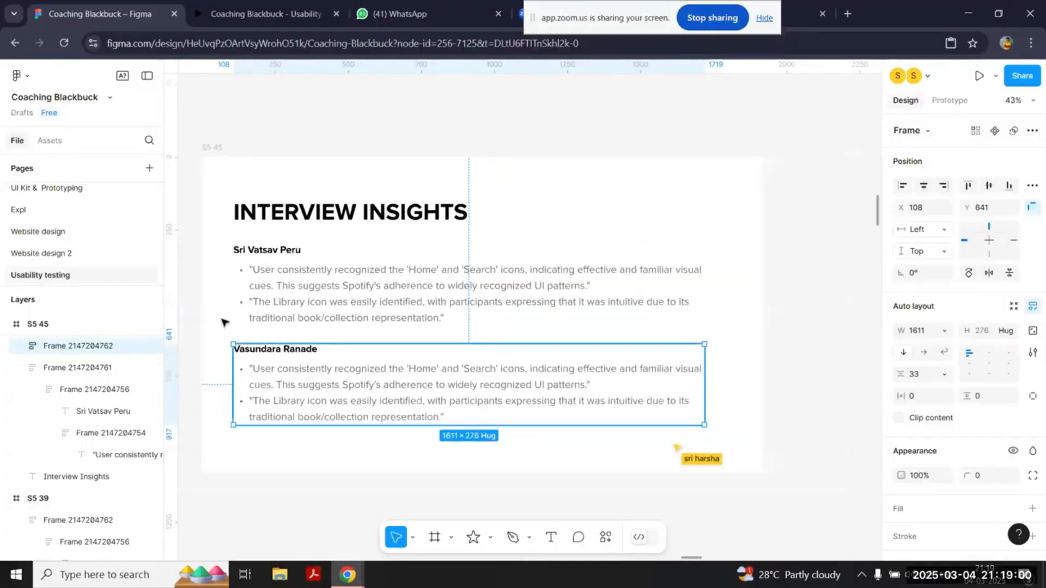
{"action": "left_click", "coordinate": [386, 297]}
{"action": "left_click", "coordinate": [381, 416]}
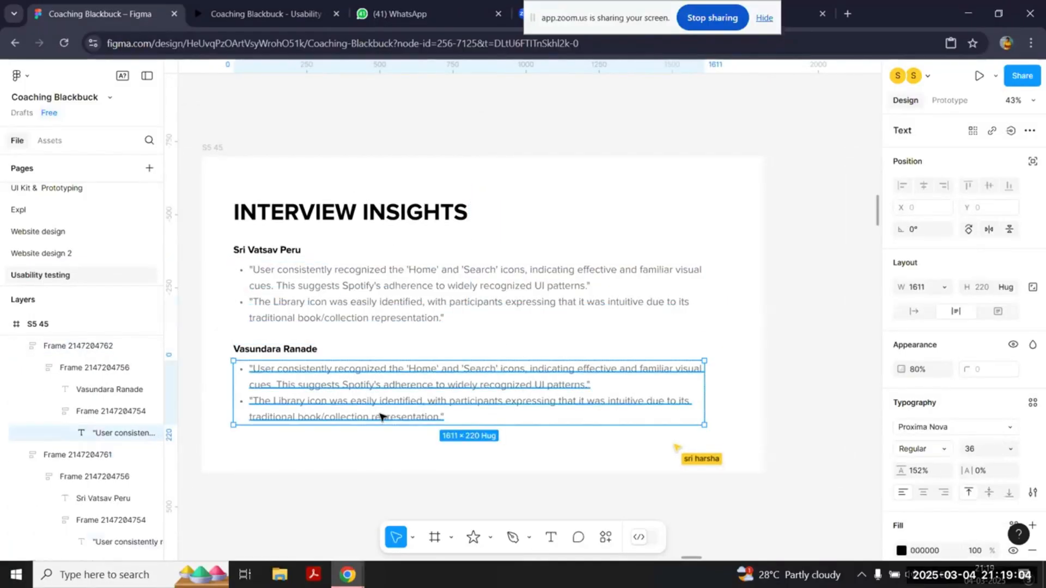
{"action": "left_click", "coordinate": [392, 476]}
{"action": "scroll", "coordinate": [392, 476], "scroll_direction": "down", "scroll_amount": 2}
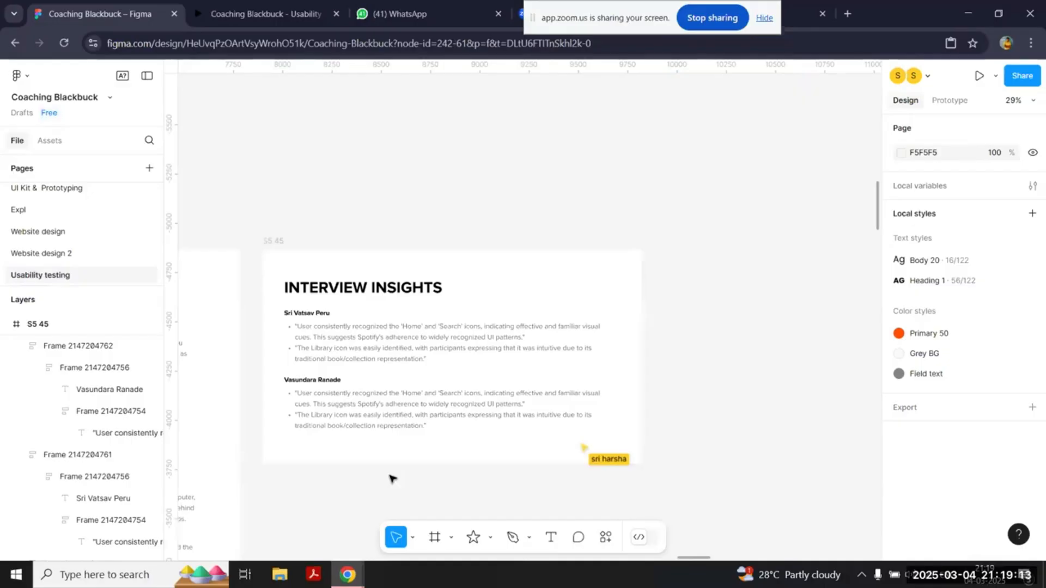
{"action": "scroll", "coordinate": [389, 478], "scroll_direction": "down", "scroll_amount": 3}
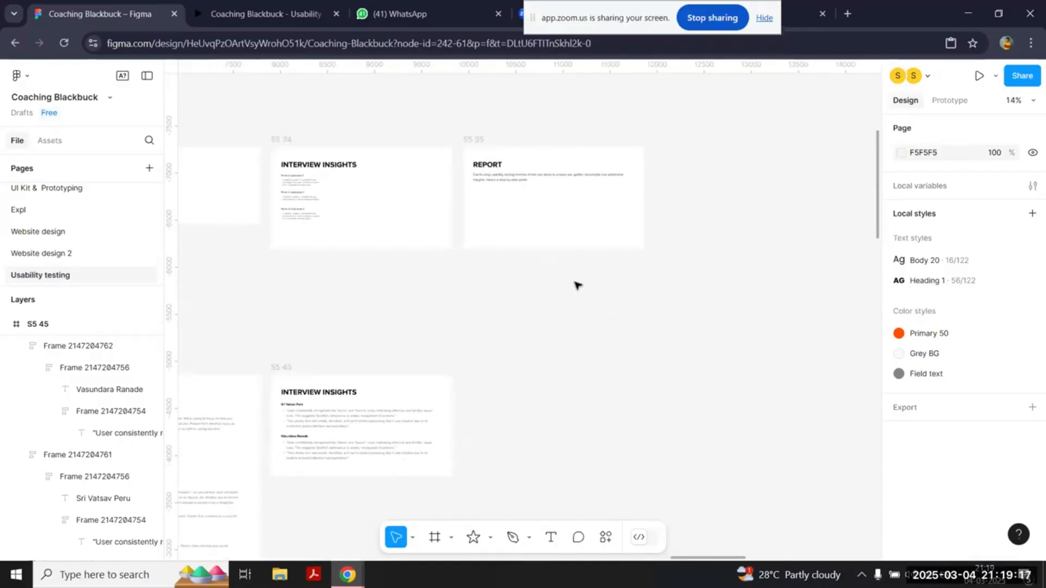
Step: Delete the placeholder paragraph under the heading in the Report frame S5 35
{"action": "scroll", "coordinate": [569, 169], "scroll_direction": "up", "scroll_amount": 3}
{"action": "left_click", "coordinate": [422, 212]}
{"action": "key", "text": "Delete"}
{"action": "scroll", "coordinate": [422, 213], "scroll_direction": "down", "scroll_amount": 2}
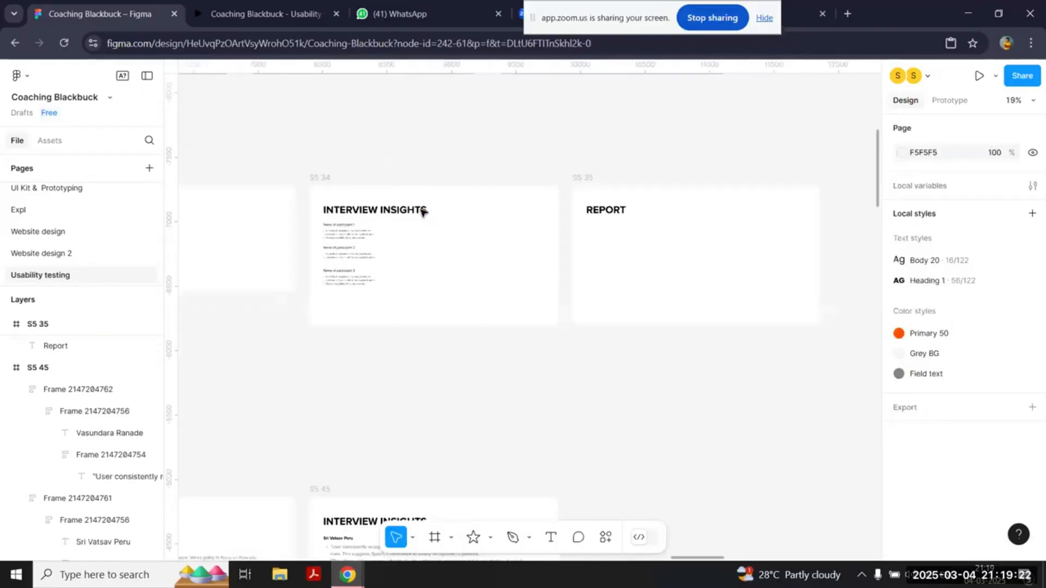
Step: Copy the goals list from frame S5 31 and place it under the Report heading in S5 35
{"action": "scroll", "coordinate": [341, 230], "scroll_direction": "left", "scroll_amount": 8}
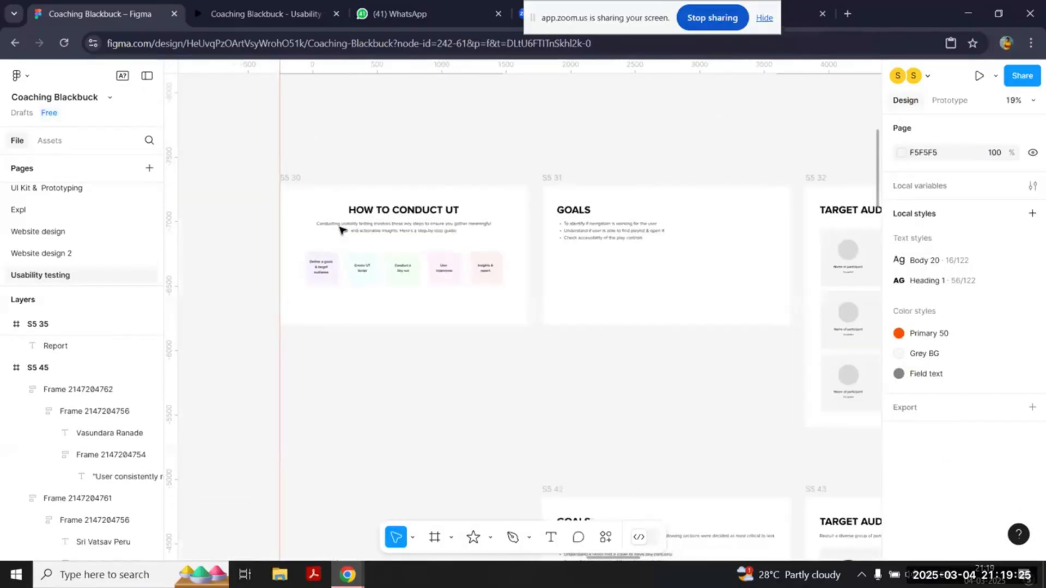
{"action": "left_click", "coordinate": [569, 232]}
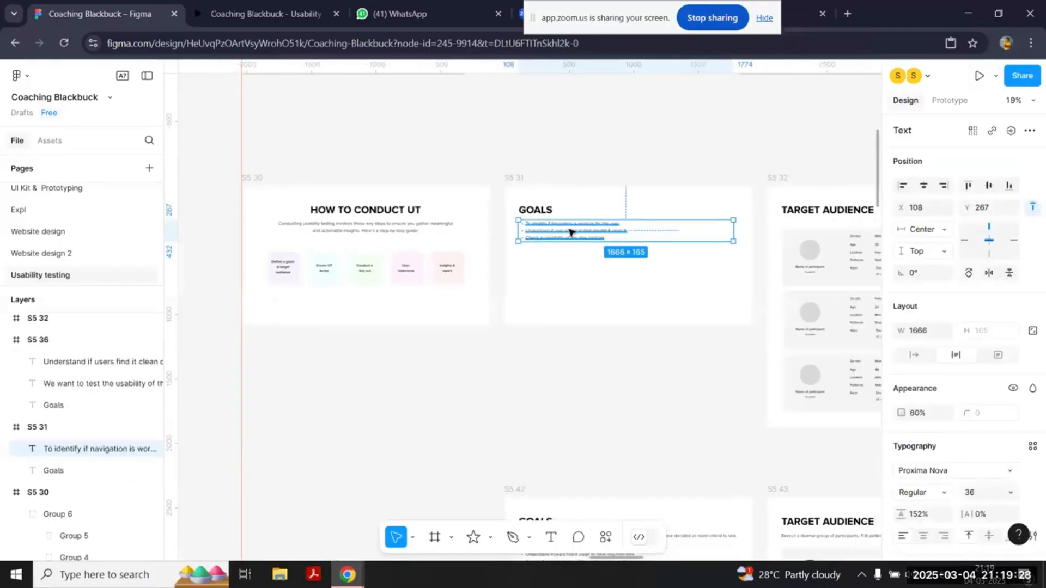
{"action": "scroll", "coordinate": [518, 243], "scroll_direction": "right", "scroll_amount": 10}
{"action": "left_click", "coordinate": [518, 242]}
{"action": "scroll", "coordinate": [518, 242], "scroll_direction": "up", "scroll_amount": 3}
{"action": "scroll", "coordinate": [517, 241], "scroll_direction": "up", "scroll_amount": 3}
{"action": "left_click", "coordinate": [426, 268]}
{"action": "key", "text": "ctrl+v"}
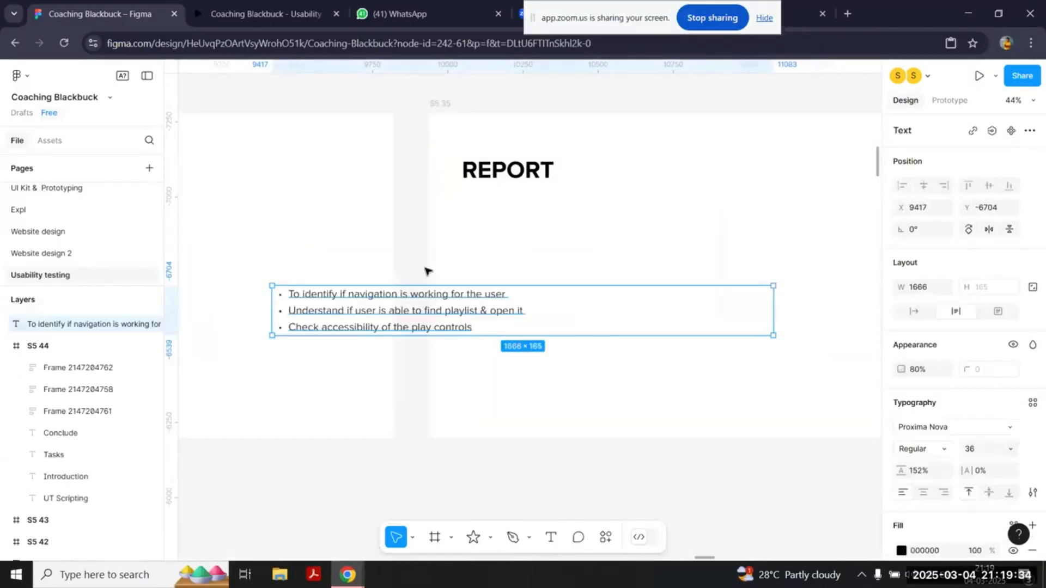
{"action": "left_click_drag", "start_coordinate": [372, 306], "coordinate": [560, 220]}
Step: Turn the pasted list in the Report frame into a bold "Navigation" subheading without a bullet
{"action": "double_click", "coordinate": [560, 221]}
{"action": "type", "text": "Navigation"}
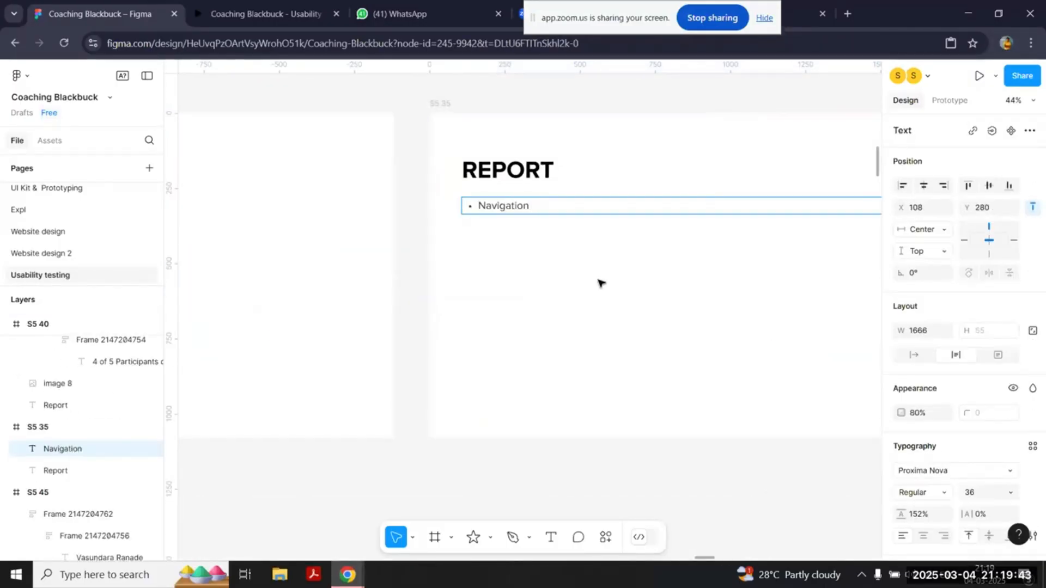
{"action": "key", "text": "Escape"}
{"action": "key", "text": "Escape"}
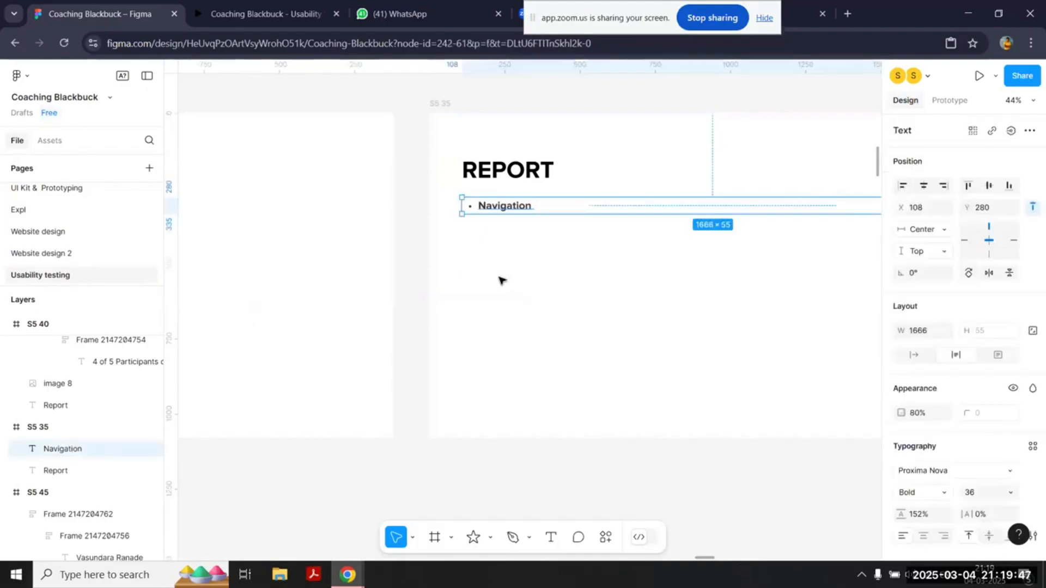
{"action": "scroll", "coordinate": [500, 280], "scroll_direction": "down", "scroll_amount": 2}
{"action": "double_click", "coordinate": [483, 219]}
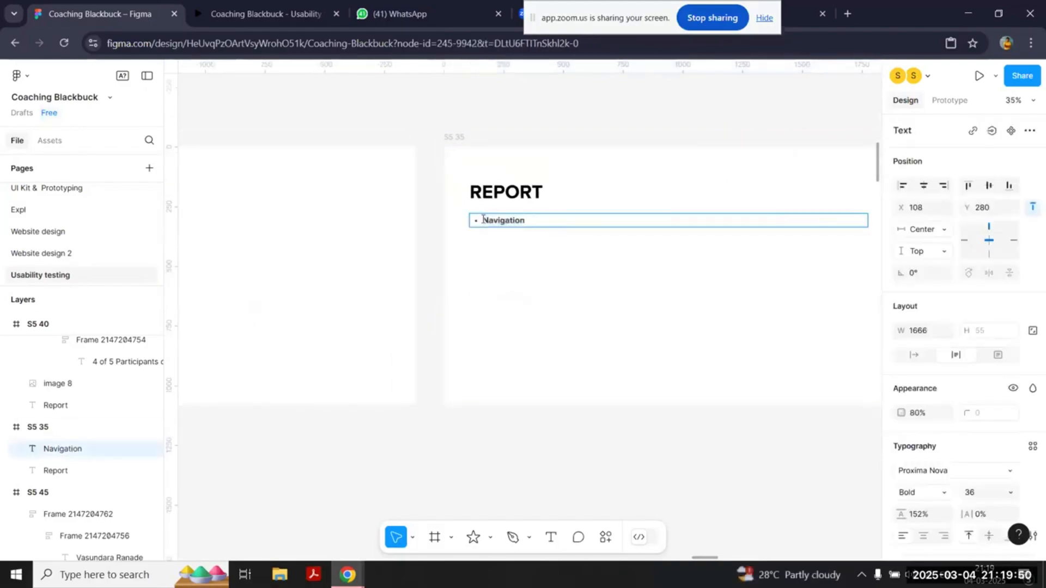
{"action": "key", "text": "ctrl+shift+8"}
{"action": "key", "text": "Escape"}
{"action": "key", "text": "Escape"}
Step: Copy participant 1's bullet list from Interview Insights to just below the Navigation subheading in the Report frame
{"action": "scroll", "coordinate": [535, 289], "scroll_direction": "left", "scroll_amount": 3}
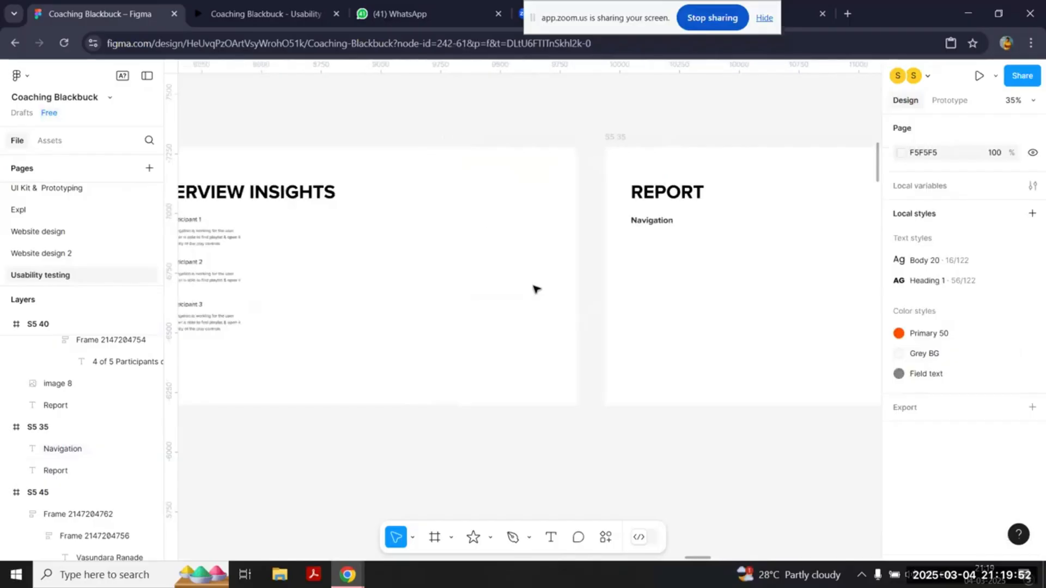
{"action": "scroll", "coordinate": [535, 289], "scroll_direction": "down", "scroll_amount": 2}
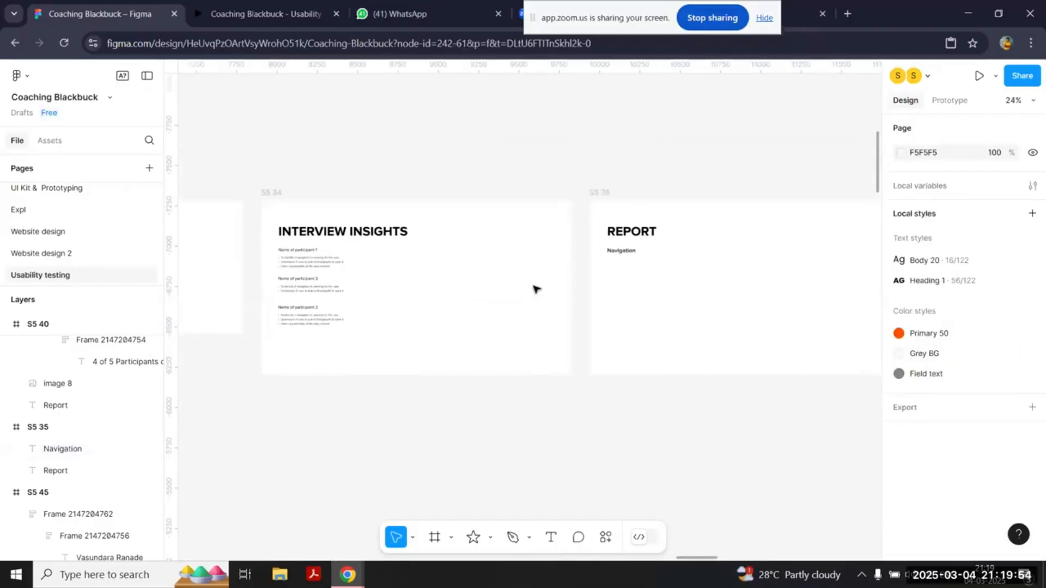
{"action": "scroll", "coordinate": [327, 278], "scroll_direction": "right", "scroll_amount": 2}
{"action": "left_click_drag", "start_coordinate": [292, 273], "coordinate": [596, 265]}
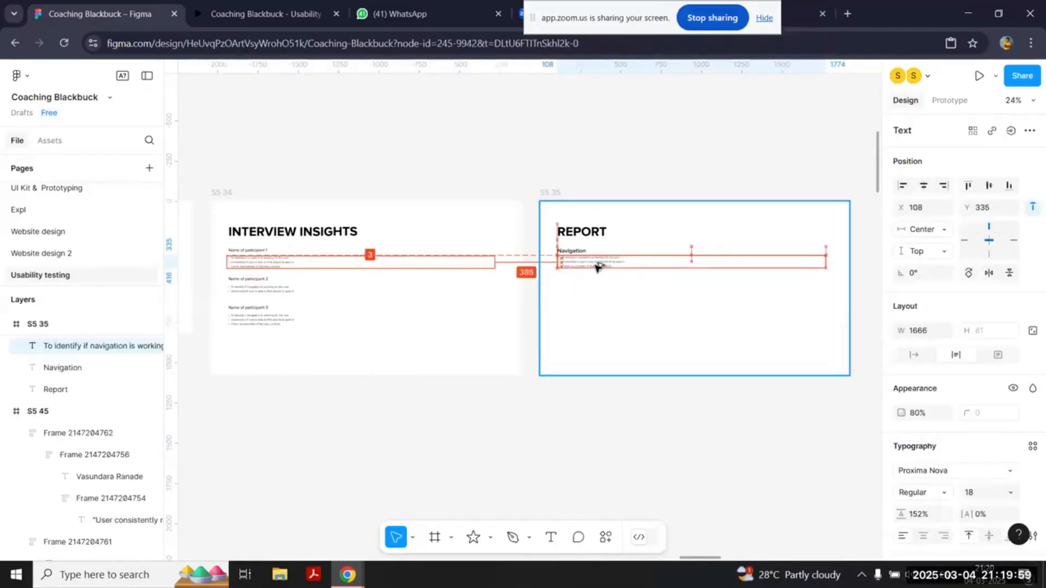
Step: Replace the copied list's text with the finding "4 of 5 participants we easily navigating to search"
{"action": "double_click", "coordinate": [596, 266]}
{"action": "type", "text": "4 of 5 parti"}
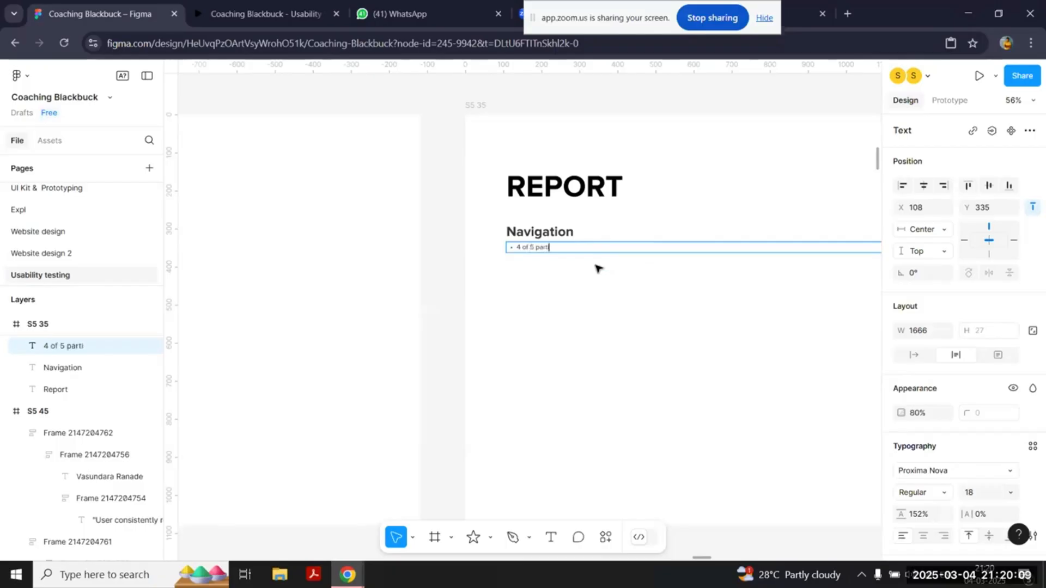
{"action": "type", "text": "cipants we easi"}
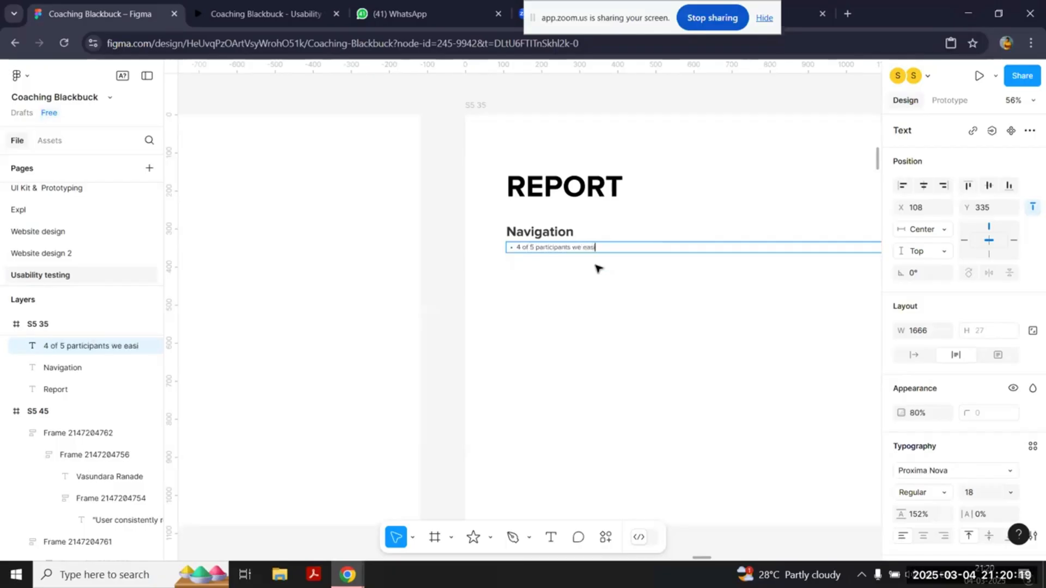
{"action": "type", "text": "ly navigating to"}
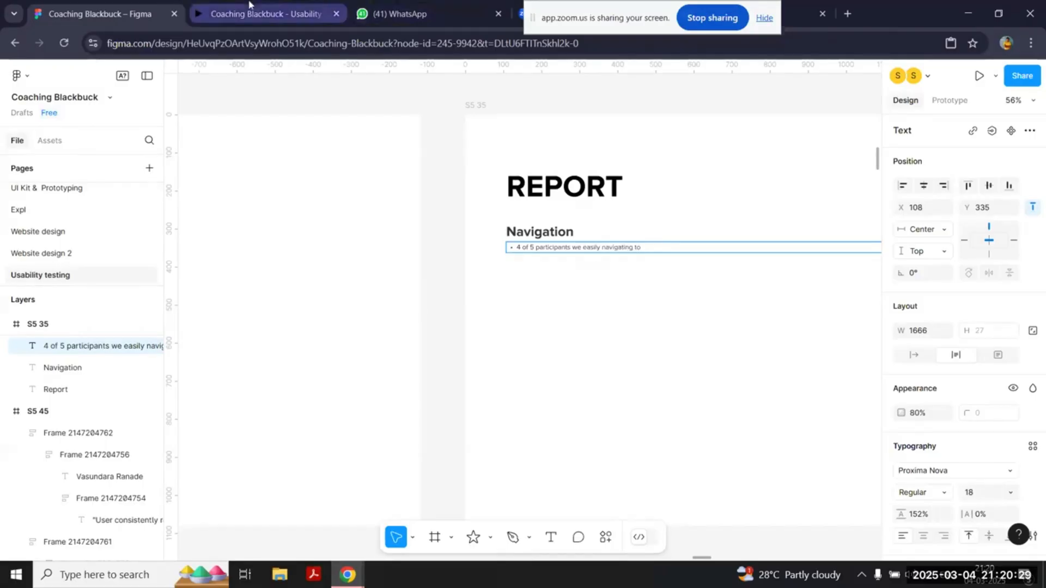
{"action": "left_click", "coordinate": [249, 4]}
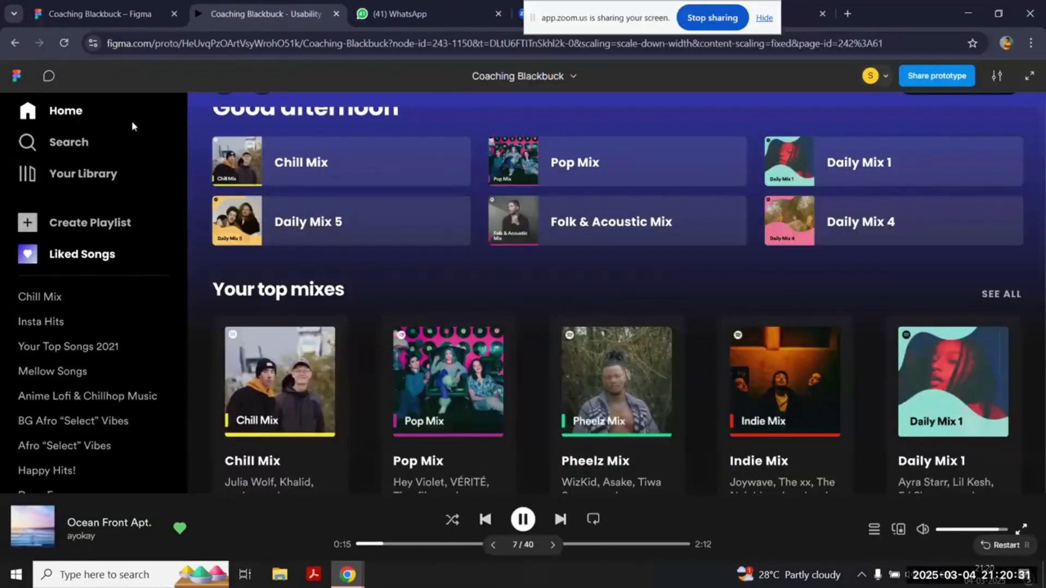
{"action": "left_click", "coordinate": [97, 4]}
{"action": "type", "text": "search"}
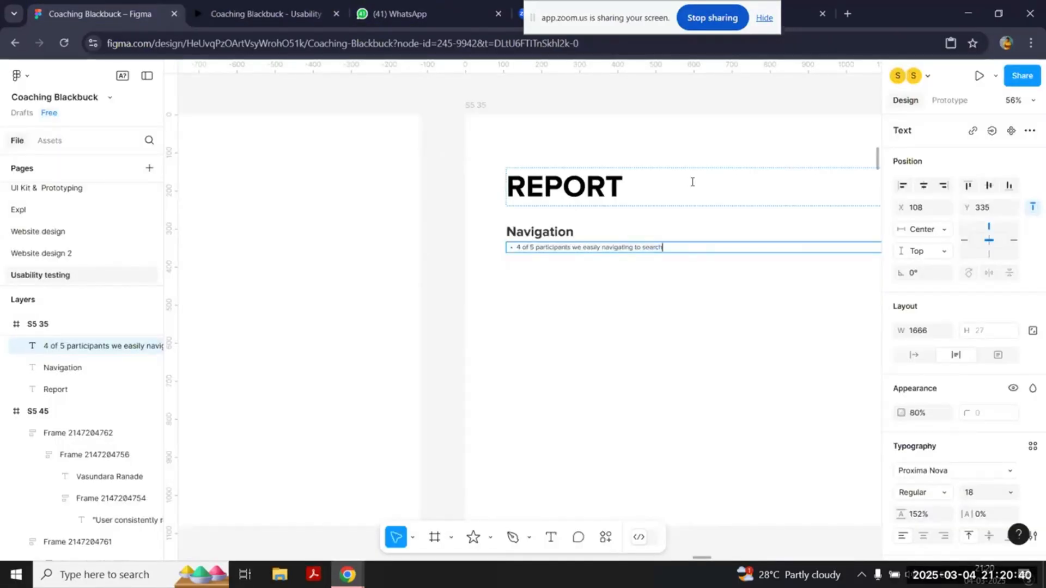
Step: Add a second bullet by duplicating the first finding and changing it to "5 of 5 participants we easily navigating to Your library"
{"action": "type", "text": "4 of 5 participants we easily navigating to search"}
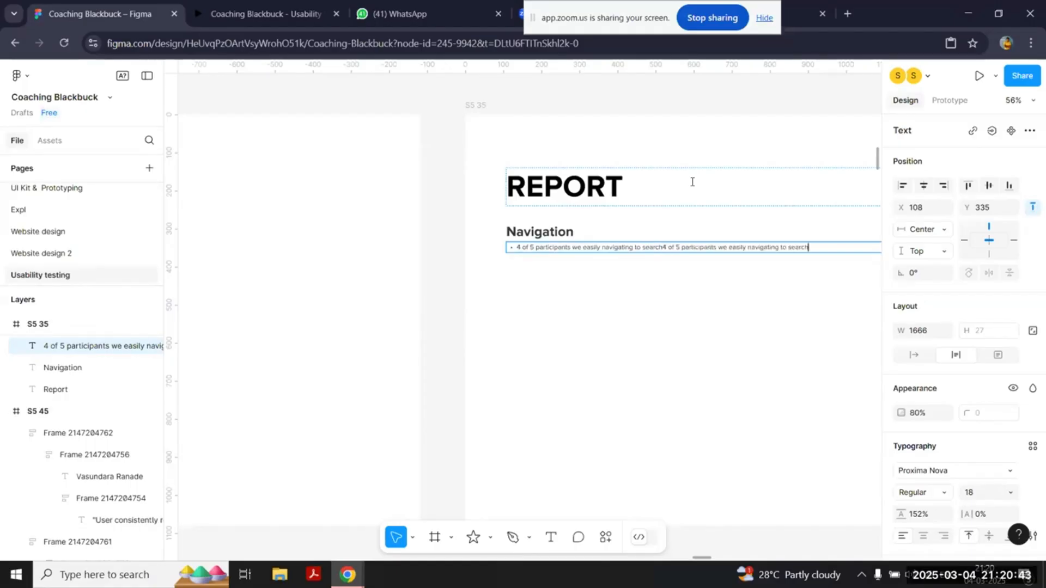
{"action": "key", "text": "Return"}
{"action": "scroll", "coordinate": [692, 182], "scroll_direction": "up", "scroll_amount": 5}
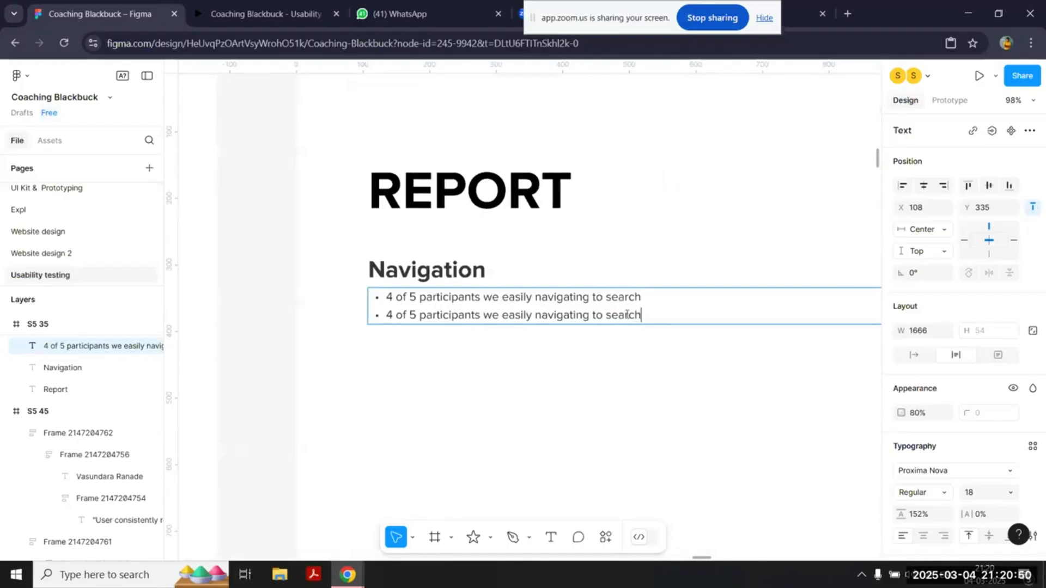
{"action": "left_click_drag", "start_coordinate": [640, 316], "coordinate": [608, 316]}
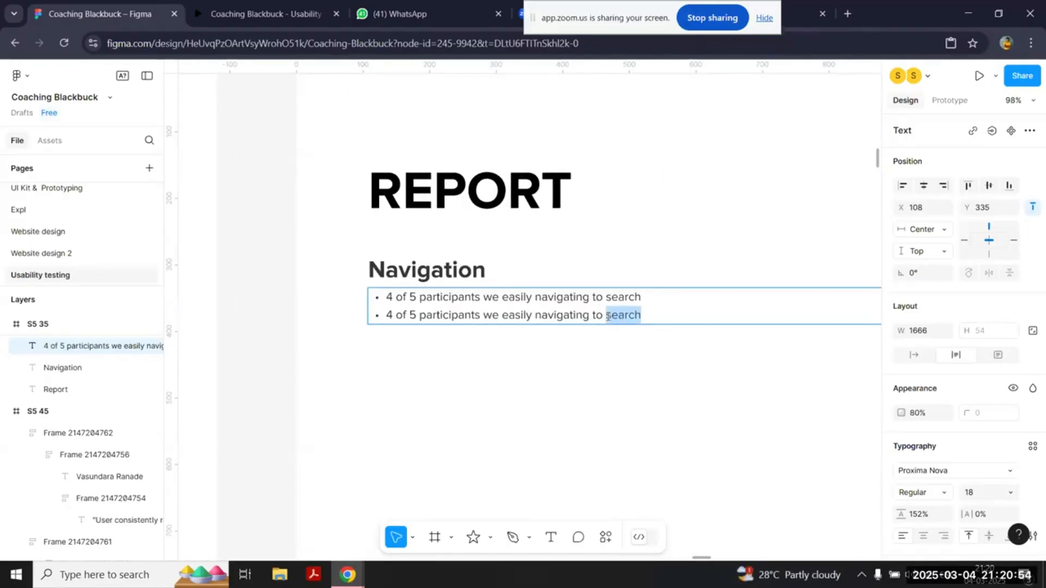
{"action": "type", "text": "Your library"}
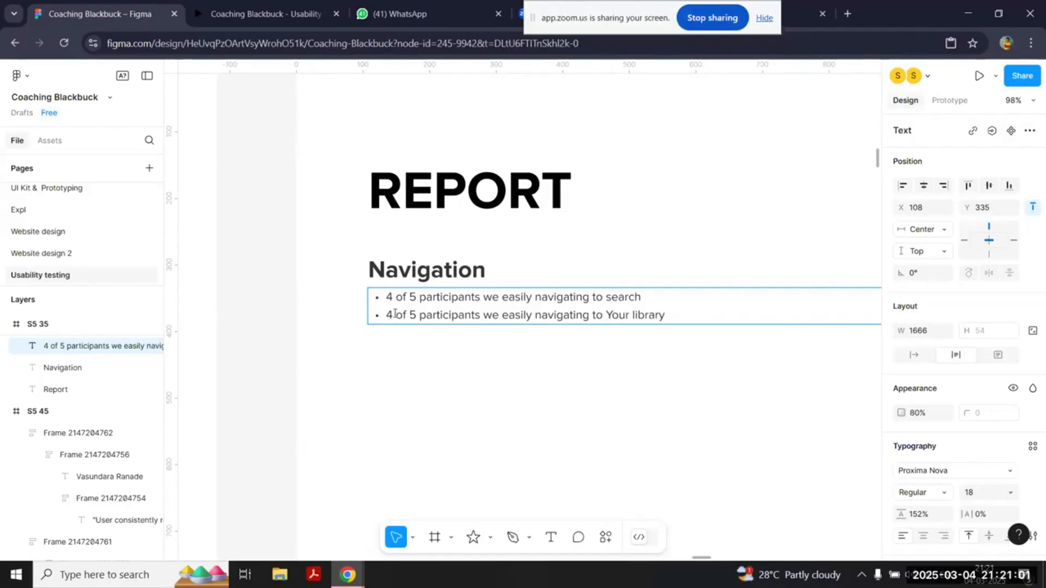
{"action": "left_click", "coordinate": [392, 315]}
{"action": "key", "text": "BackSpace"}
{"action": "type", "text": "5"}
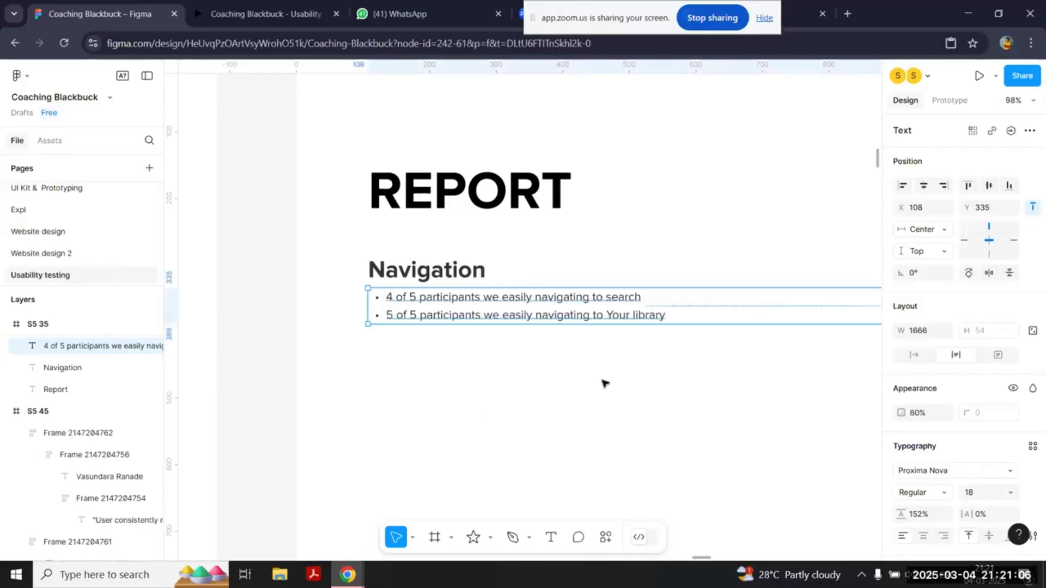
{"action": "left_click", "coordinate": [602, 381]}
Step: Add a third Navigation bullet reading "1 out of 5 clicked on the back arrow to go back while others clicked on home"
{"action": "scroll", "coordinate": [602, 381], "scroll_direction": "down", "scroll_amount": 2}
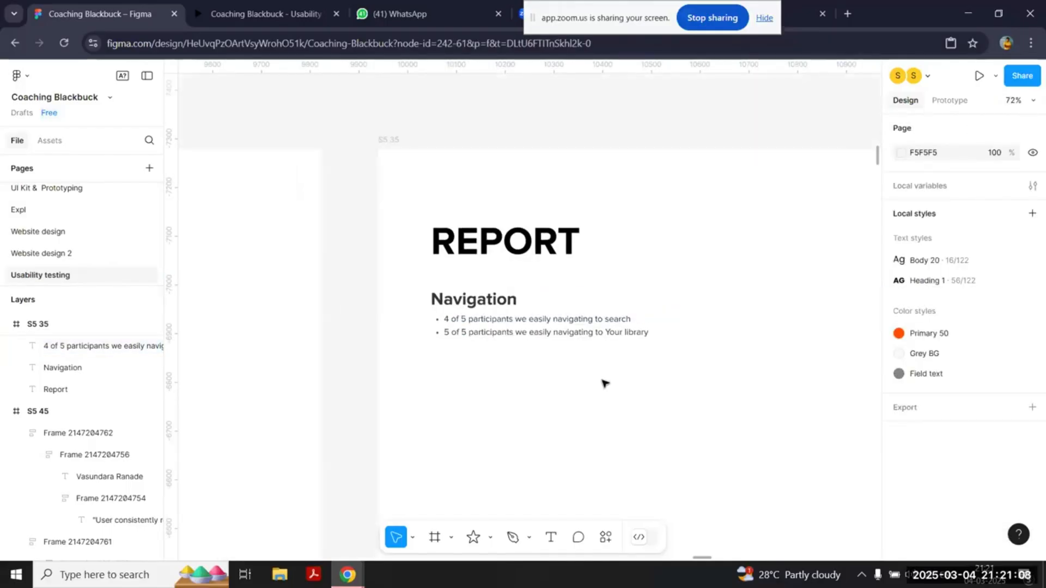
{"action": "scroll", "coordinate": [602, 381], "scroll_direction": "down", "scroll_amount": 2}
{"action": "scroll", "coordinate": [578, 376], "scroll_direction": "right", "scroll_amount": 1}
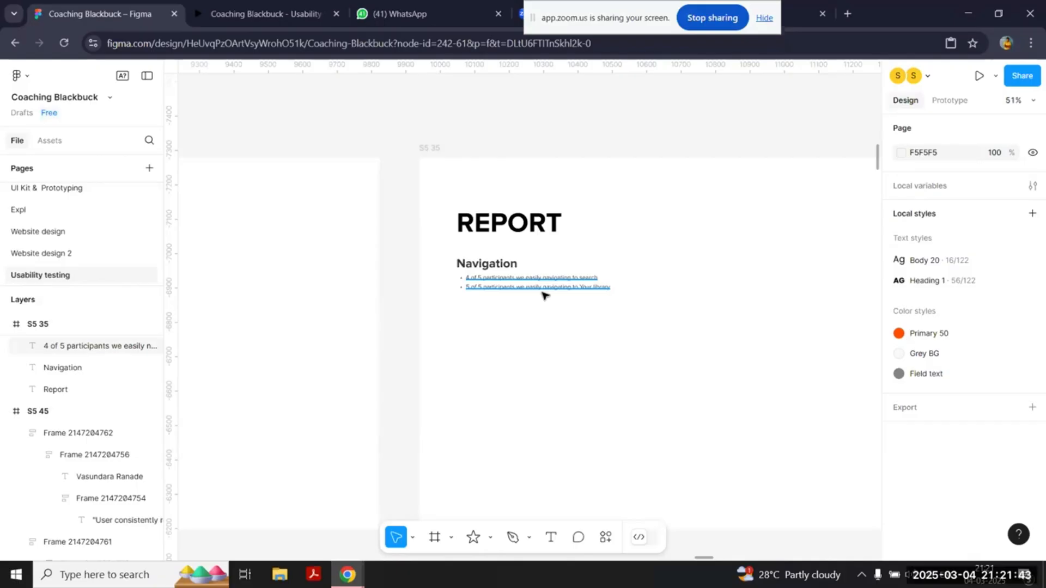
{"action": "scroll", "coordinate": [543, 295], "scroll_direction": "up", "scroll_amount": 5}
{"action": "double_click", "coordinate": [760, 282]}
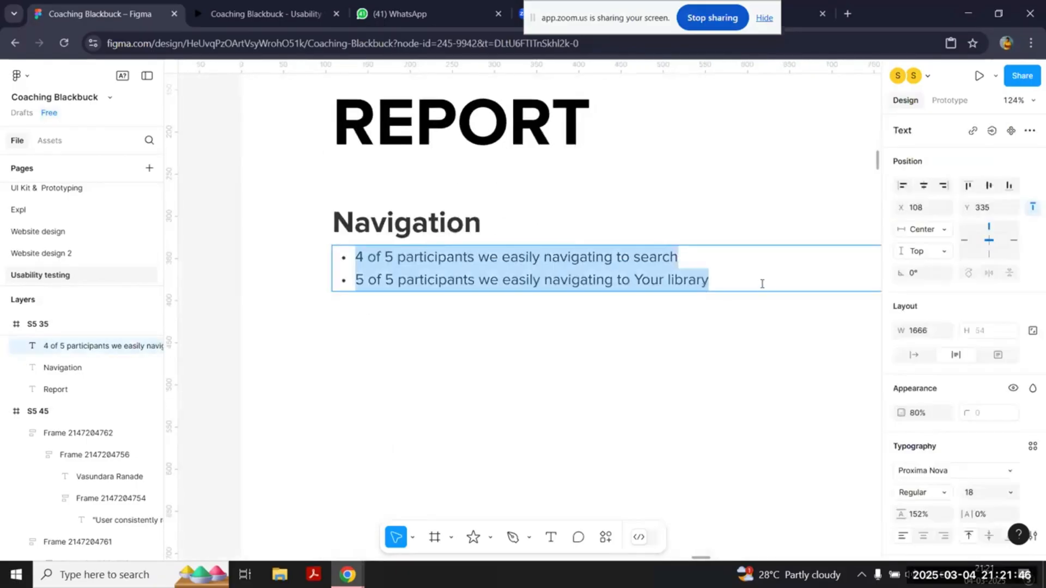
{"action": "left_click", "coordinate": [760, 282]}
{"action": "key", "text": "Return"}
{"action": "type", "text": "1 out of 5"}
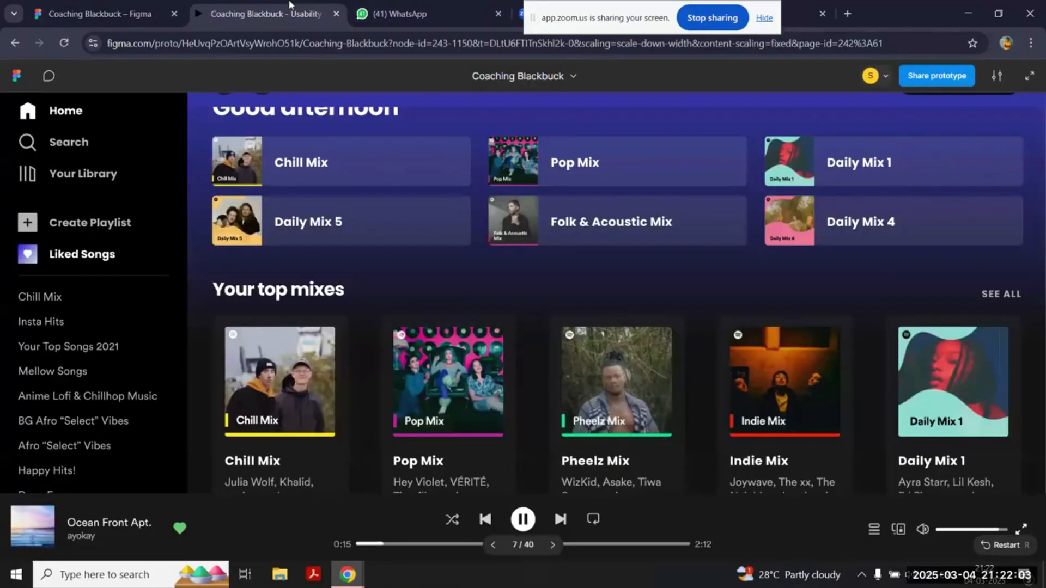
{"action": "left_click", "coordinate": [266, 14]}
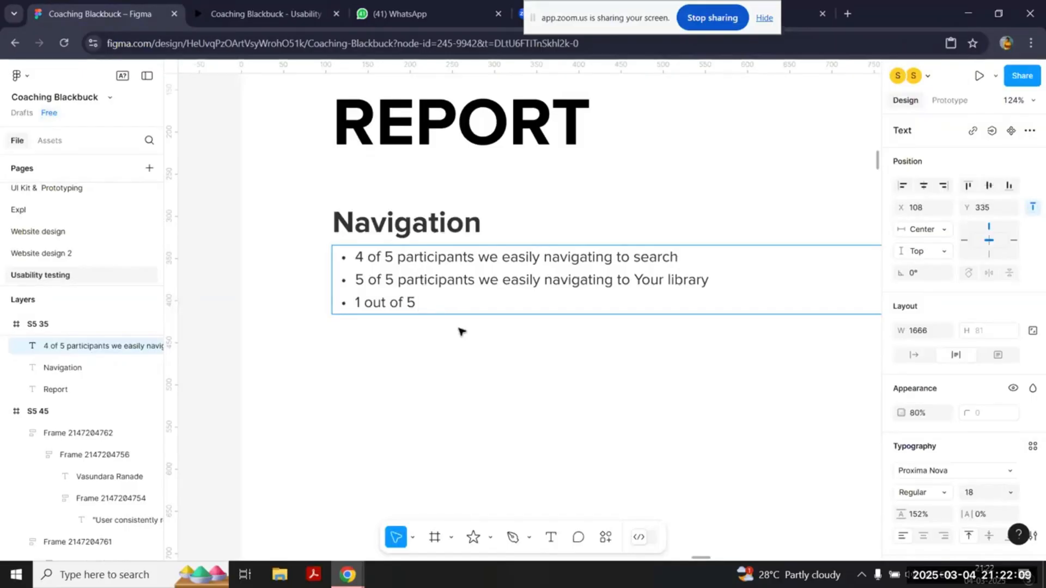
{"action": "type", "text": "clicked on "}
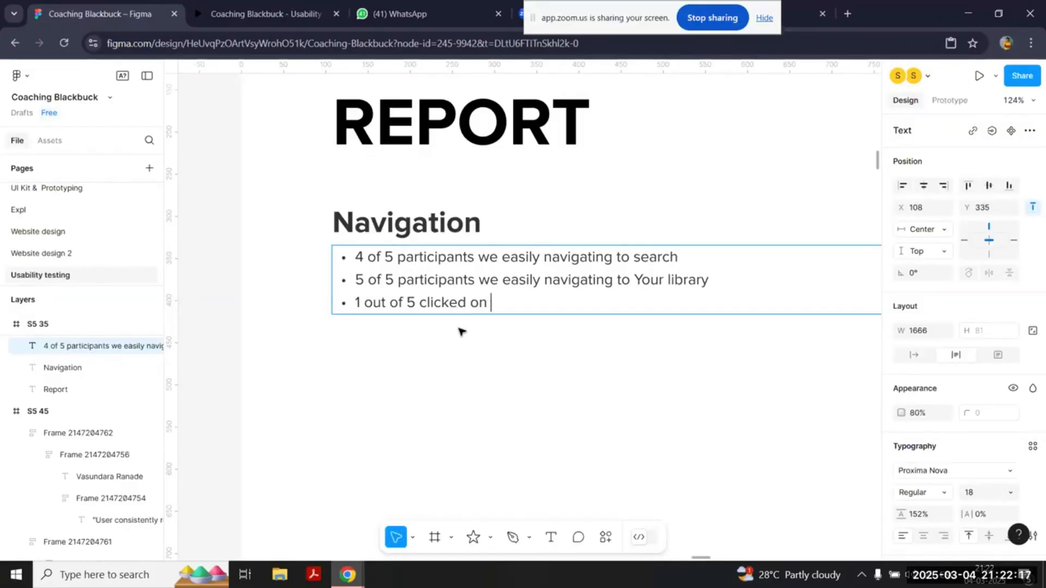
{"action": "type", "text": "the back arrow to g"}
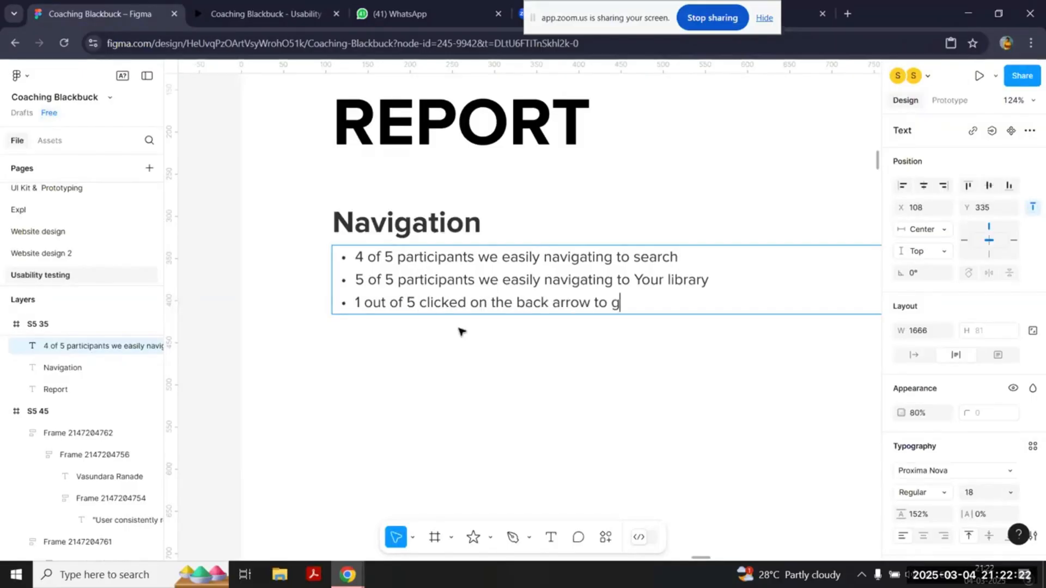
{"action": "type", "text": "o back while others cli"}
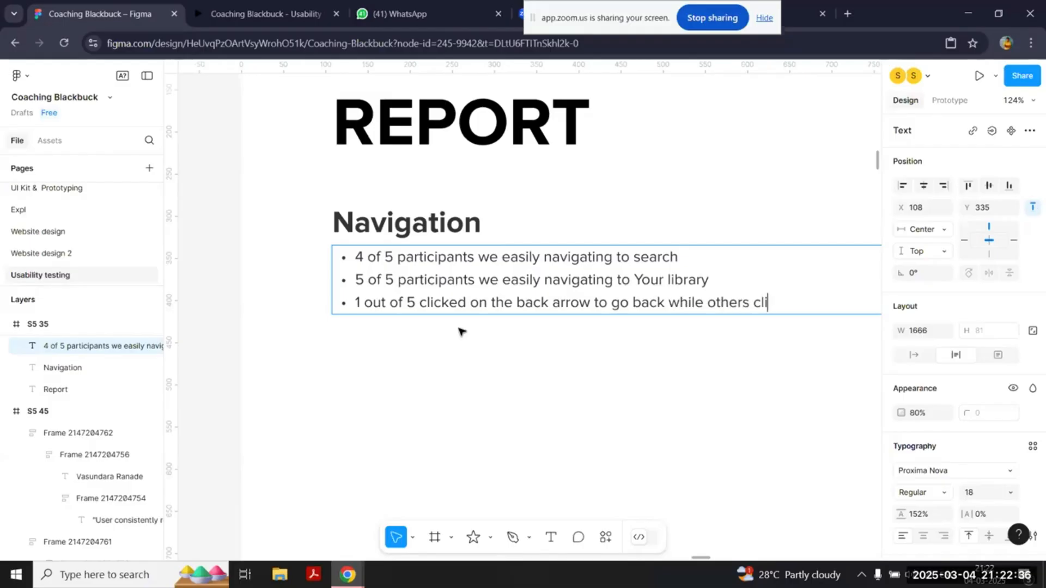
{"action": "type", "text": "cked on home"}
{"action": "key", "text": "Escape"}
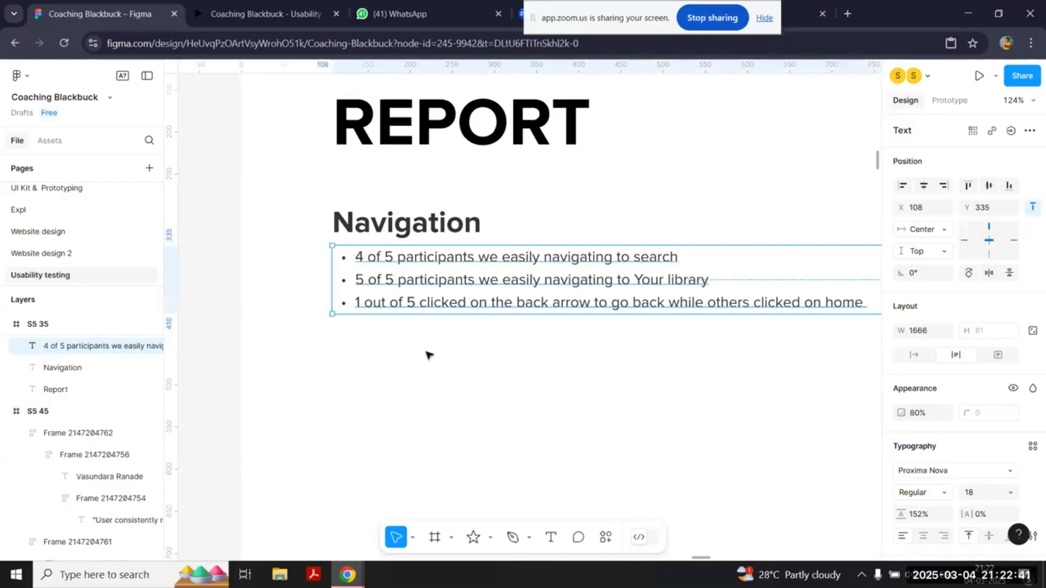
Step: Switch to the prototype, test moving between Your Library and Home and going back with the back arrow, and return to the design file
{"action": "left_click", "coordinate": [212, 6]}
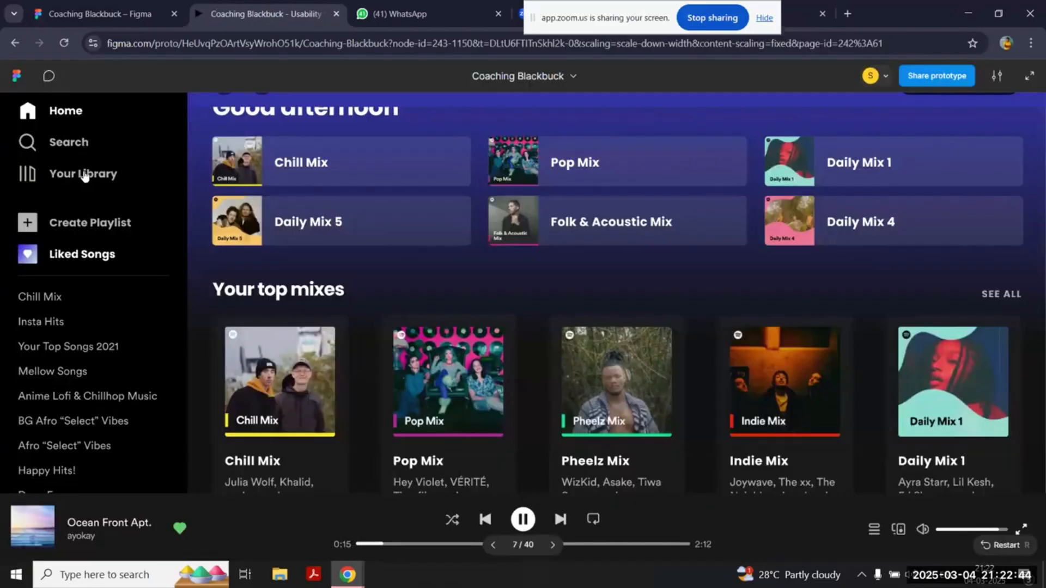
{"action": "left_click", "coordinate": [84, 172]}
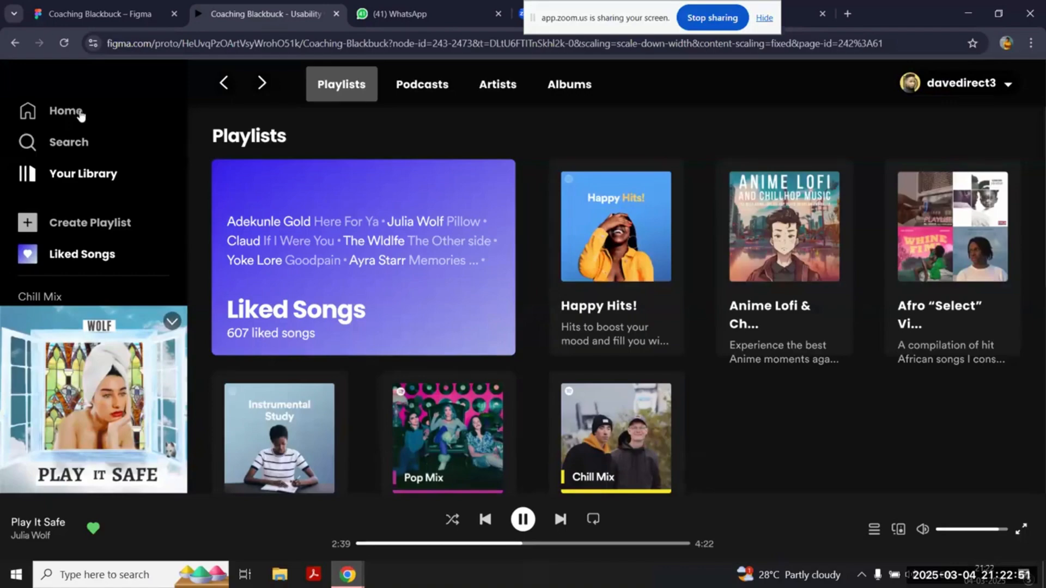
{"action": "left_click", "coordinate": [89, 108]}
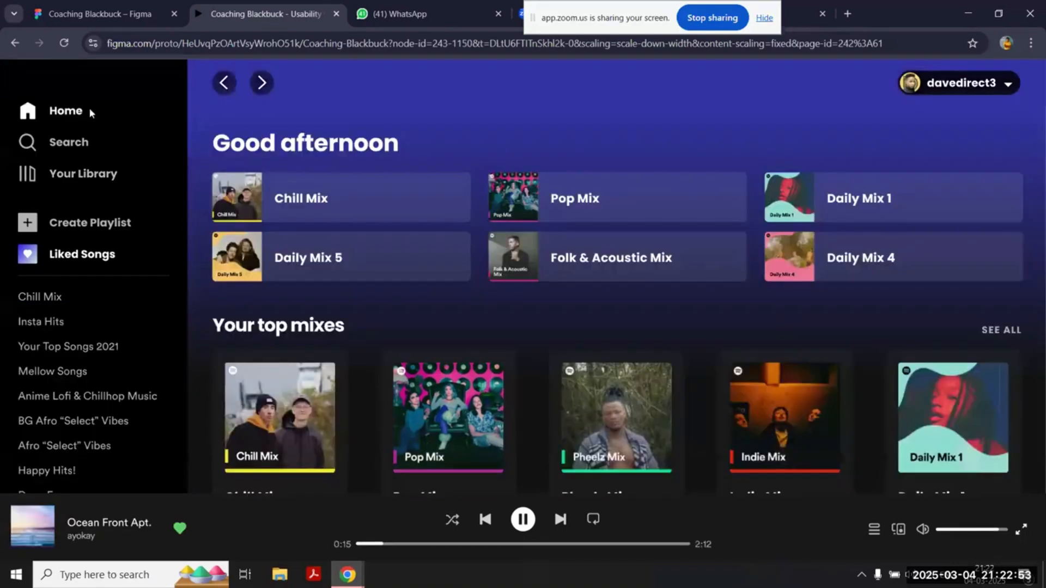
{"action": "left_click", "coordinate": [98, 184]}
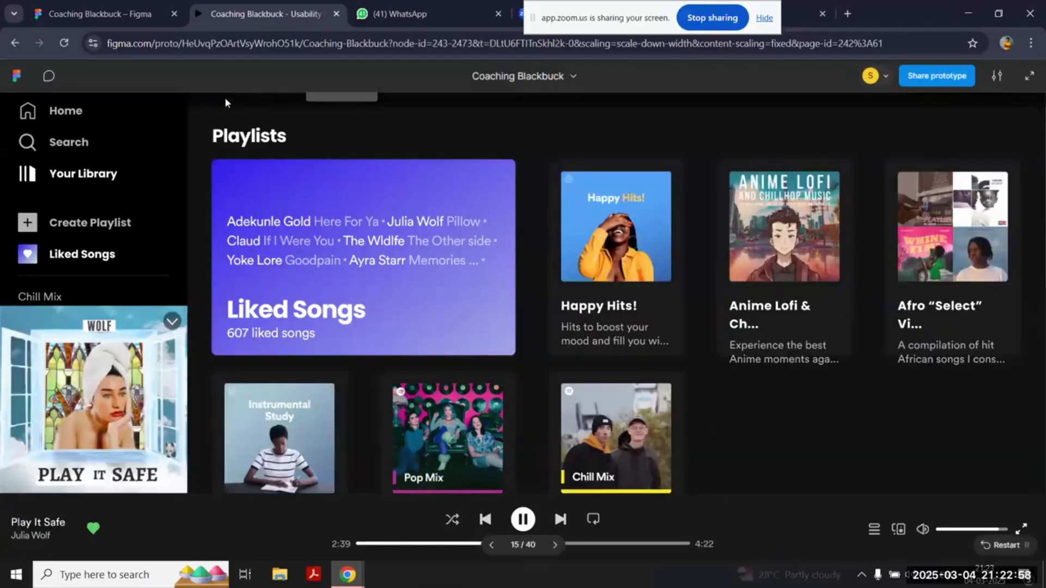
{"action": "left_click", "coordinate": [221, 92]}
{"action": "left_click", "coordinate": [113, 8]}
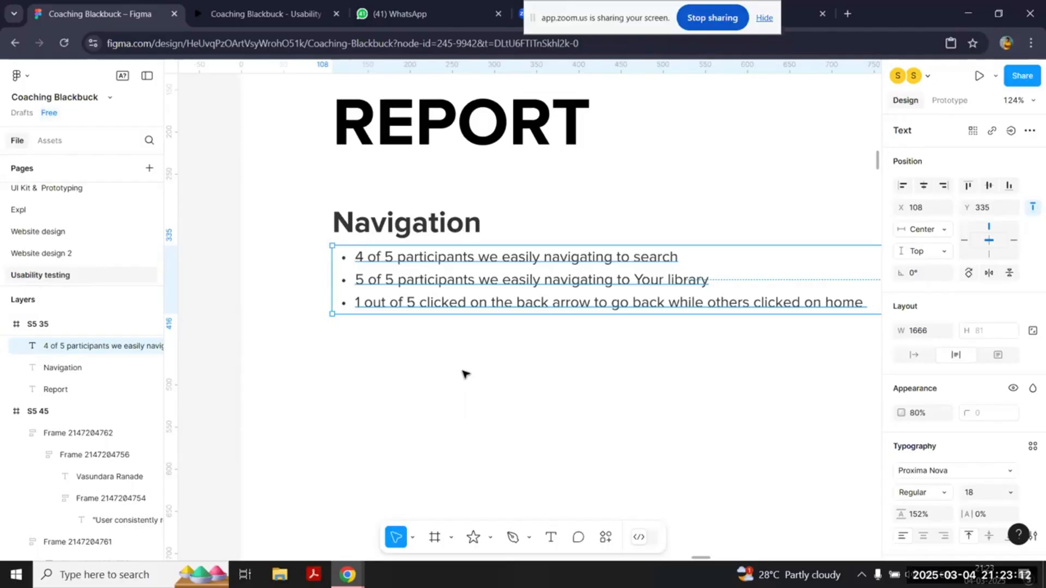
Step: Review the Navigation findings in the Report frame alongside the participants' notes in the Interview Insights frame
{"action": "double_click", "coordinate": [504, 302]}
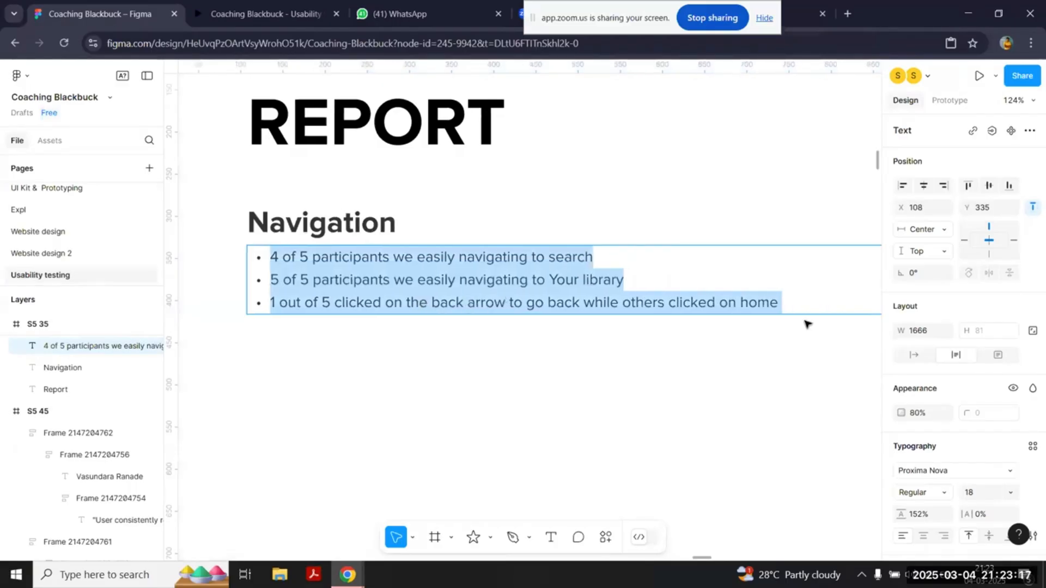
{"action": "left_click", "coordinate": [797, 311]}
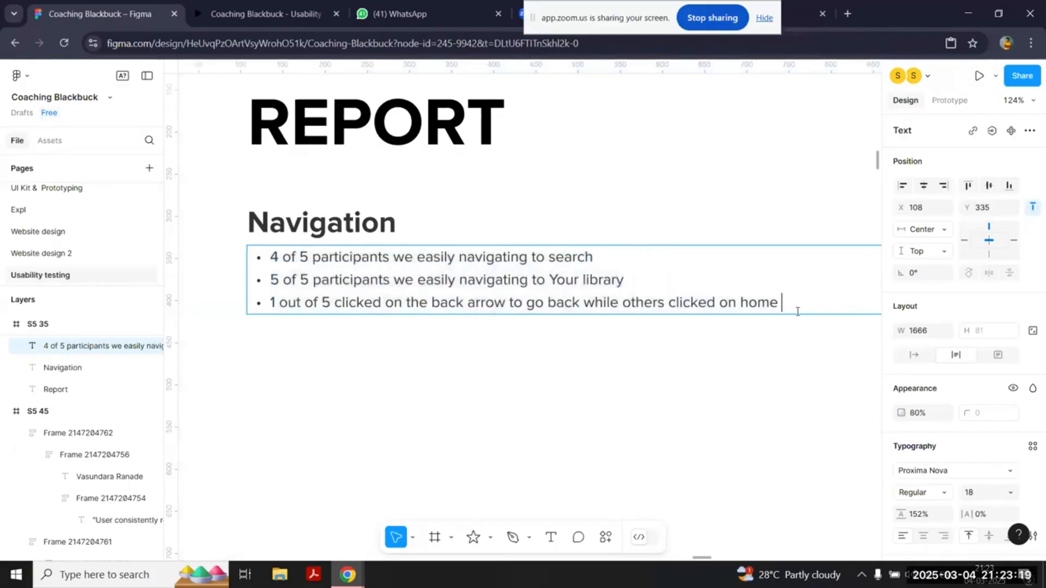
{"action": "left_click_drag", "start_coordinate": [797, 309], "coordinate": [223, 317]}
{"action": "key", "text": "Escape"}
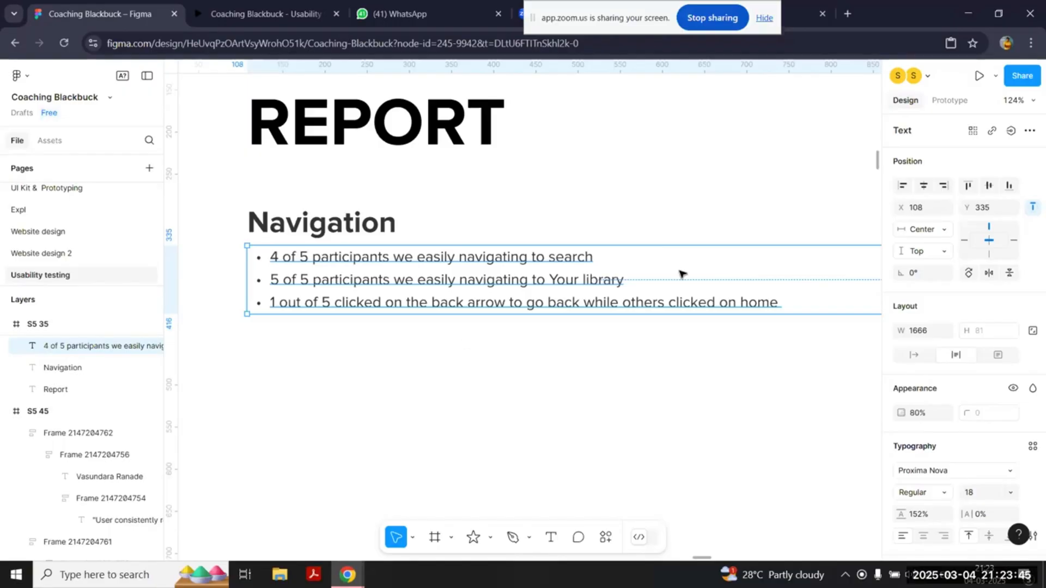
{"action": "double_click", "coordinate": [715, 302]}
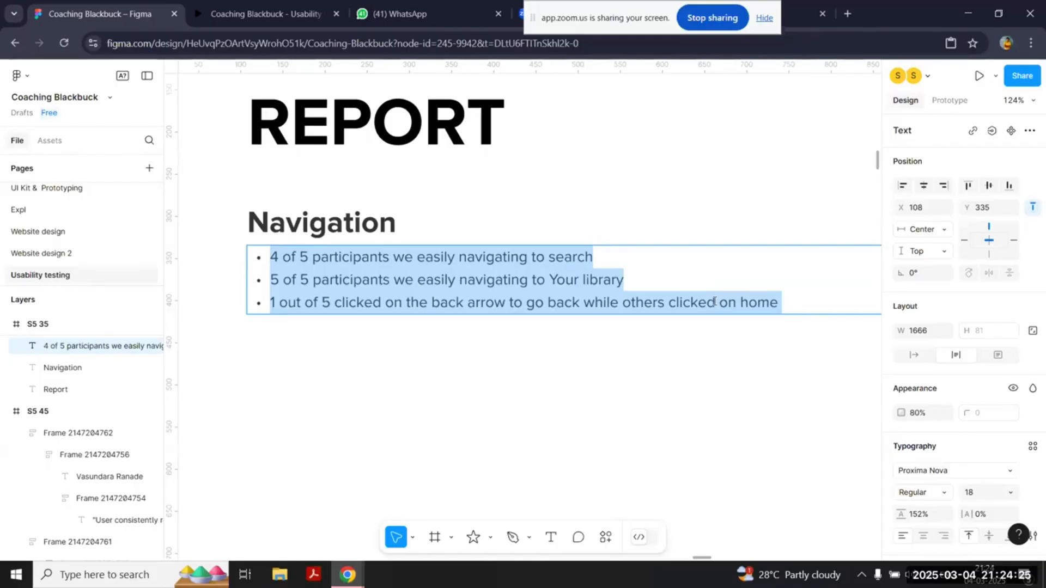
{"action": "left_click", "coordinate": [630, 377]}
{"action": "scroll", "coordinate": [630, 377], "scroll_direction": "down", "scroll_amount": 3}
{"action": "scroll", "coordinate": [630, 377], "scroll_direction": "left", "scroll_amount": 2}
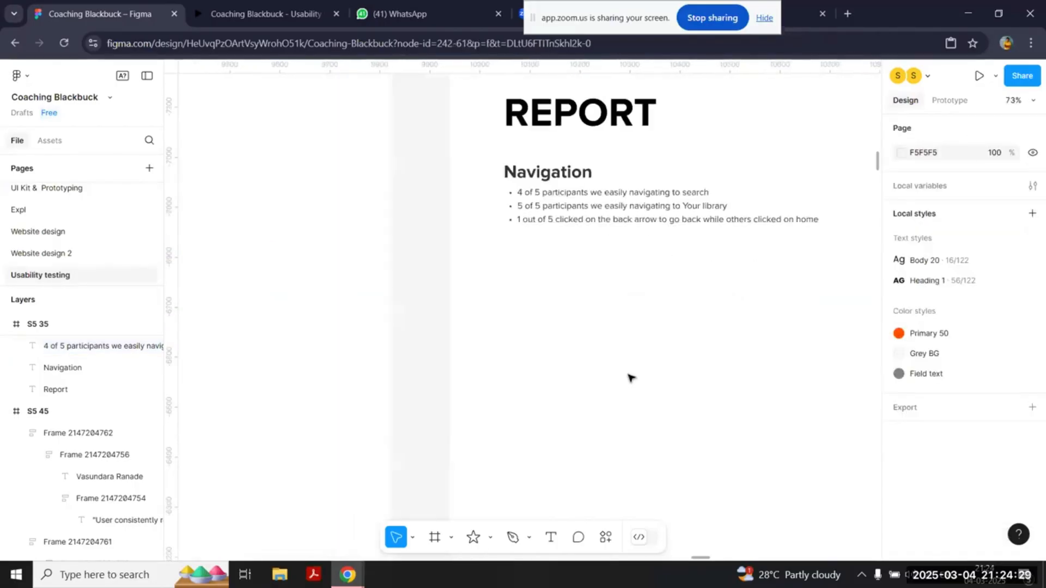
{"action": "scroll", "coordinate": [630, 377], "scroll_direction": "down", "scroll_amount": 3}
{"action": "scroll", "coordinate": [630, 377], "scroll_direction": "left", "scroll_amount": 7}
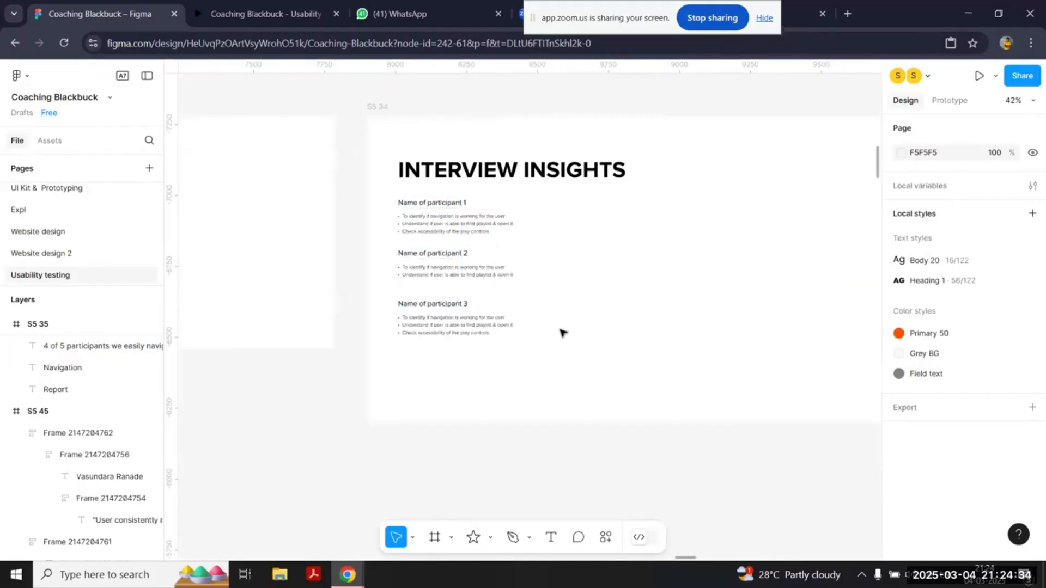
{"action": "scroll", "coordinate": [561, 332], "scroll_direction": "right", "scroll_amount": 10}
{"action": "scroll", "coordinate": [562, 333], "scroll_direction": "up", "scroll_amount": 2}
{"action": "scroll", "coordinate": [563, 332], "scroll_direction": "up", "scroll_amount": 5}
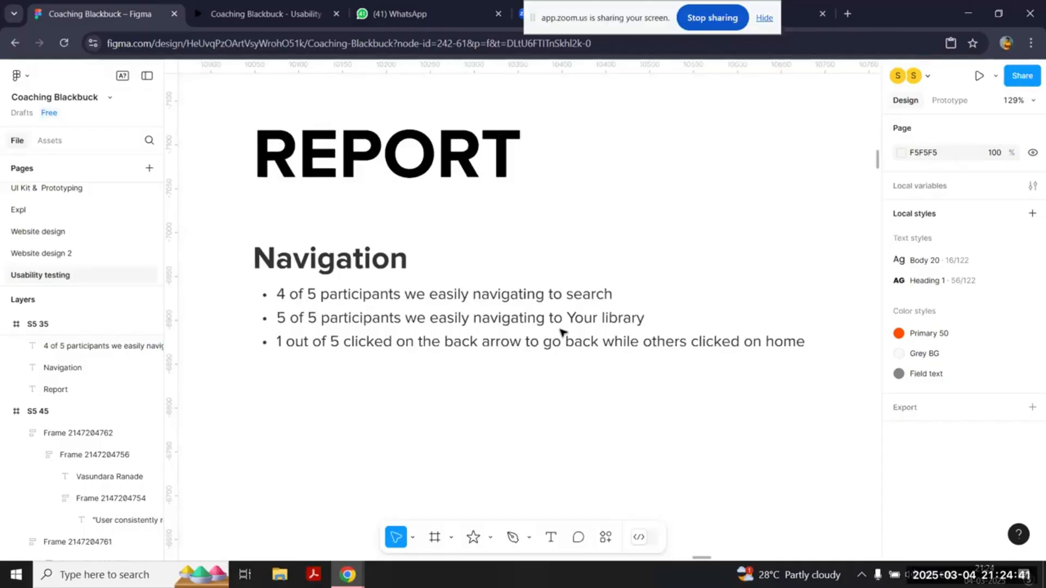
Step: Duplicate the Navigation heading and its bullet list below the original in the Report frame and rename the copied heading "Playlist"
{"action": "scroll", "coordinate": [561, 330], "scroll_direction": "down", "scroll_amount": 5}
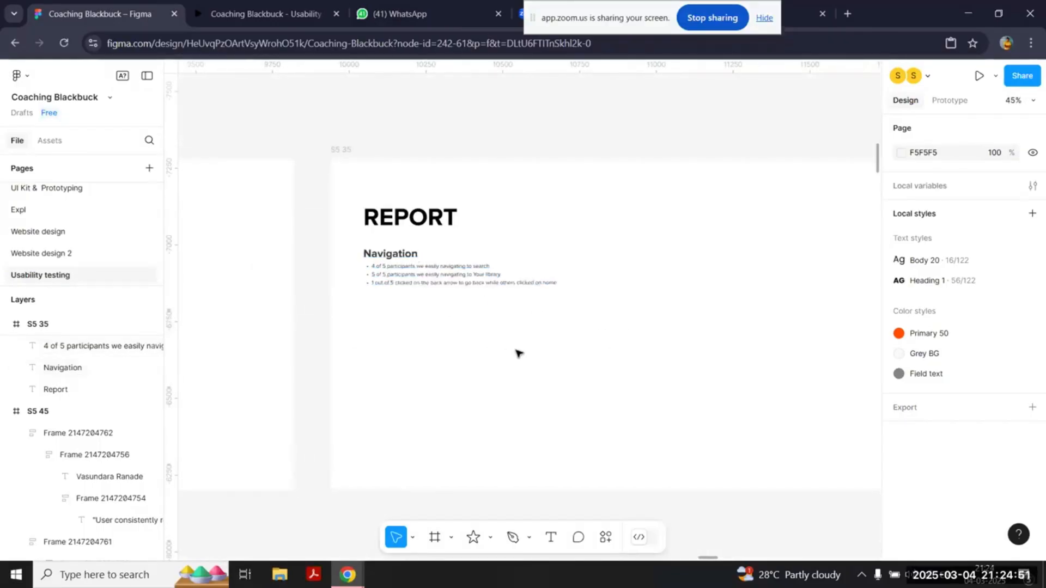
{"action": "left_click_drag", "start_coordinate": [619, 349], "coordinate": [364, 247]}
{"action": "left_click_drag", "start_coordinate": [419, 268], "coordinate": [419, 322], "text": "alt"}
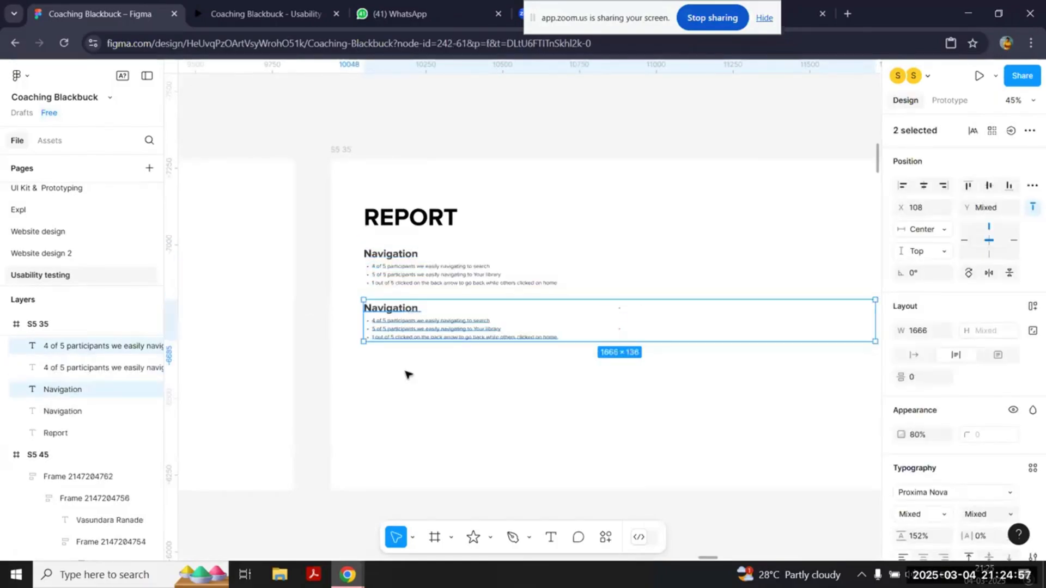
{"action": "left_click", "coordinate": [408, 374]}
{"action": "left_click", "coordinate": [404, 312]}
{"action": "double_click", "coordinate": [404, 311]}
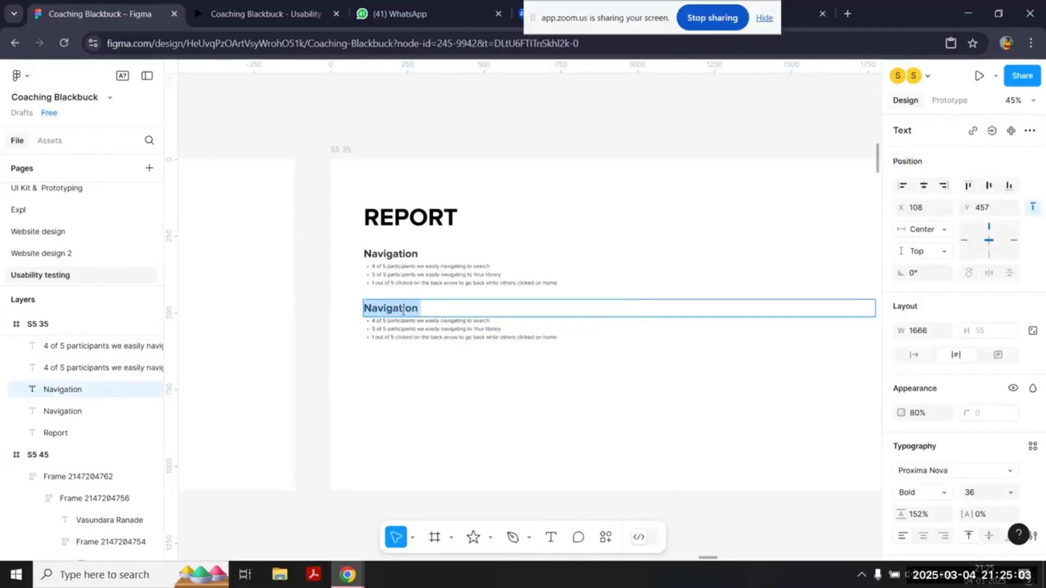
{"action": "type", "text": "Playlist"}
Step: Duplicate the Playlist heading with its bullet list below it and rename the new heading "Play controls"
{"action": "left_click_drag", "start_coordinate": [413, 373], "coordinate": [360, 310]}
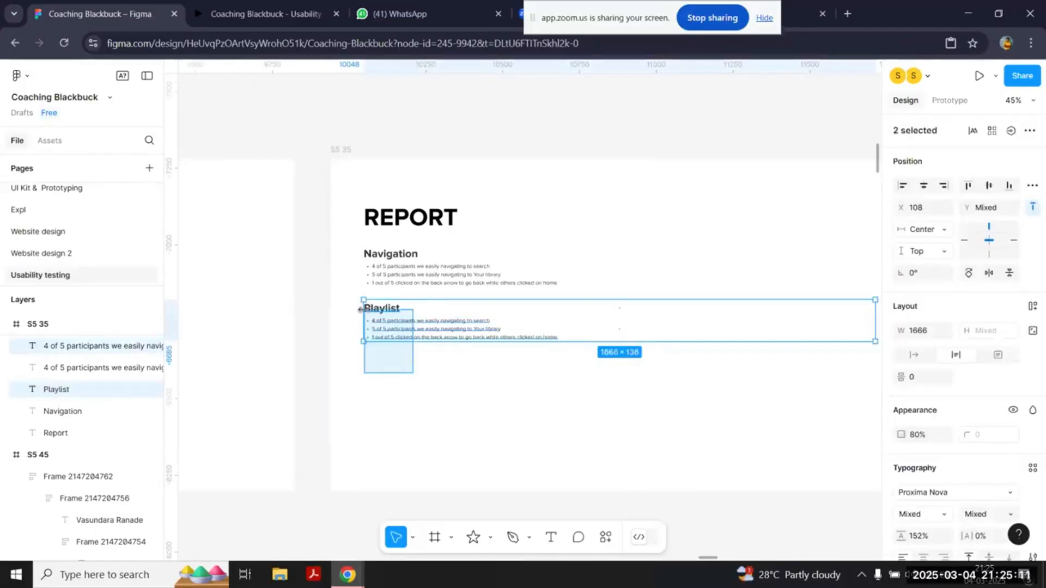
{"action": "left_click_drag", "start_coordinate": [425, 329], "coordinate": [426, 381]}
{"action": "scroll", "coordinate": [426, 381], "scroll_direction": "up", "scroll_amount": 2}
{"action": "double_click", "coordinate": [372, 355]}
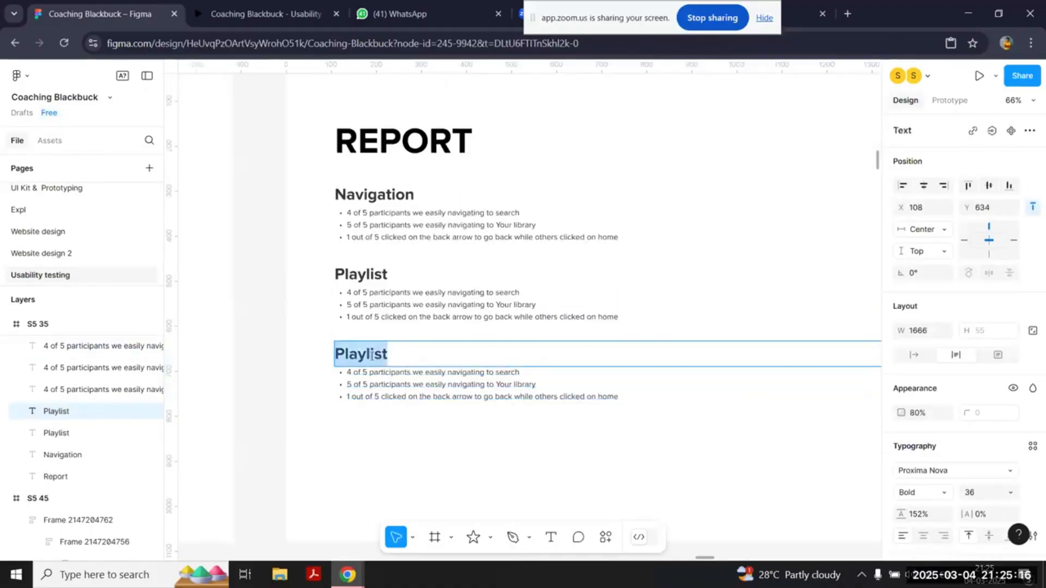
{"action": "left_click", "coordinate": [406, 359]}
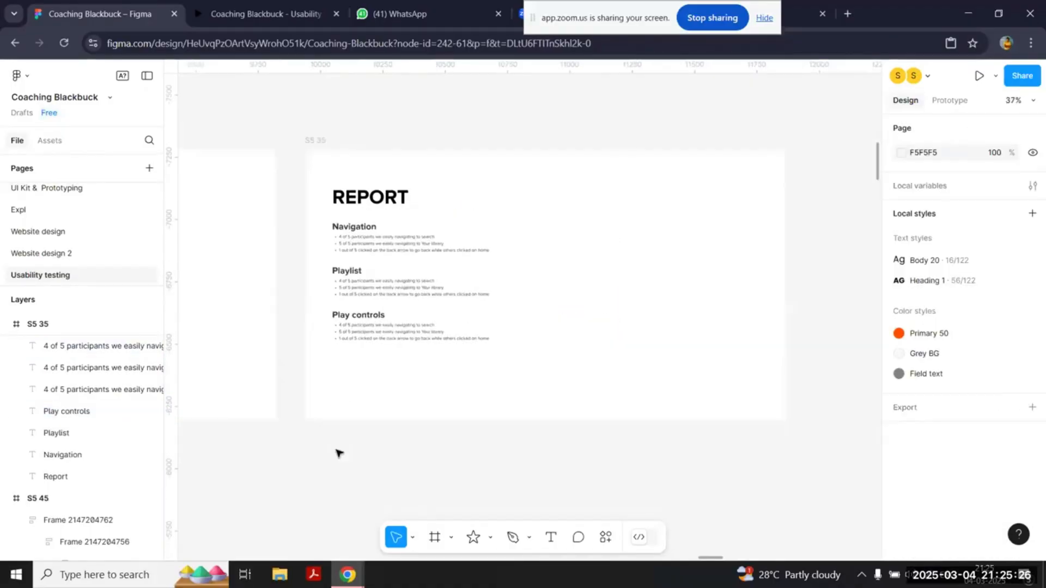
Step: Examine the Interview Insights frame and the sample report's Over all Insights, Suggestions and Video Links sections for comparison with the new Report frame
{"action": "scroll", "coordinate": [468, 298], "scroll_direction": "down", "scroll_amount": 2}
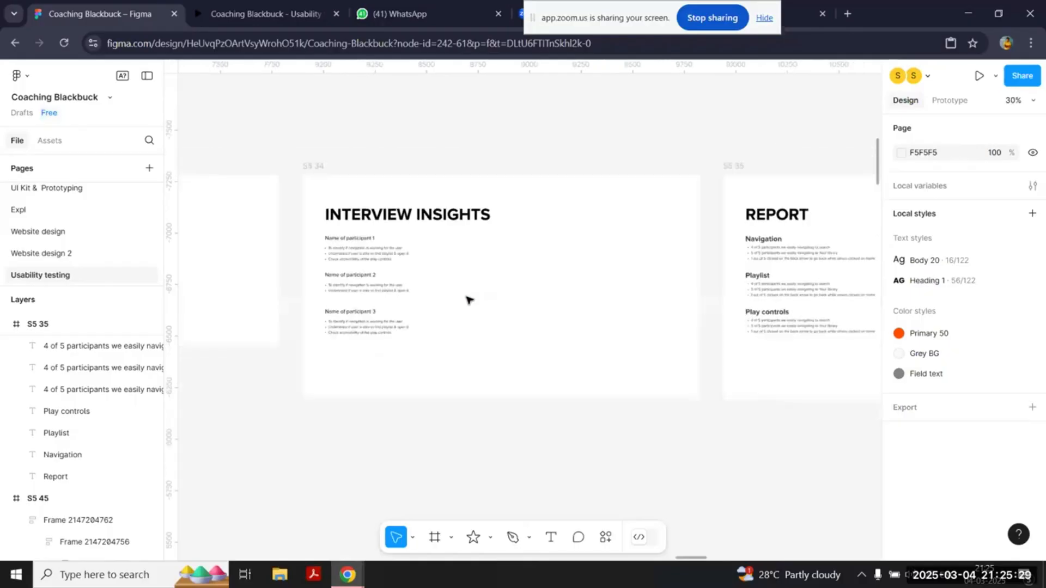
{"action": "scroll", "coordinate": [485, 288], "scroll_direction": "right", "scroll_amount": 2}
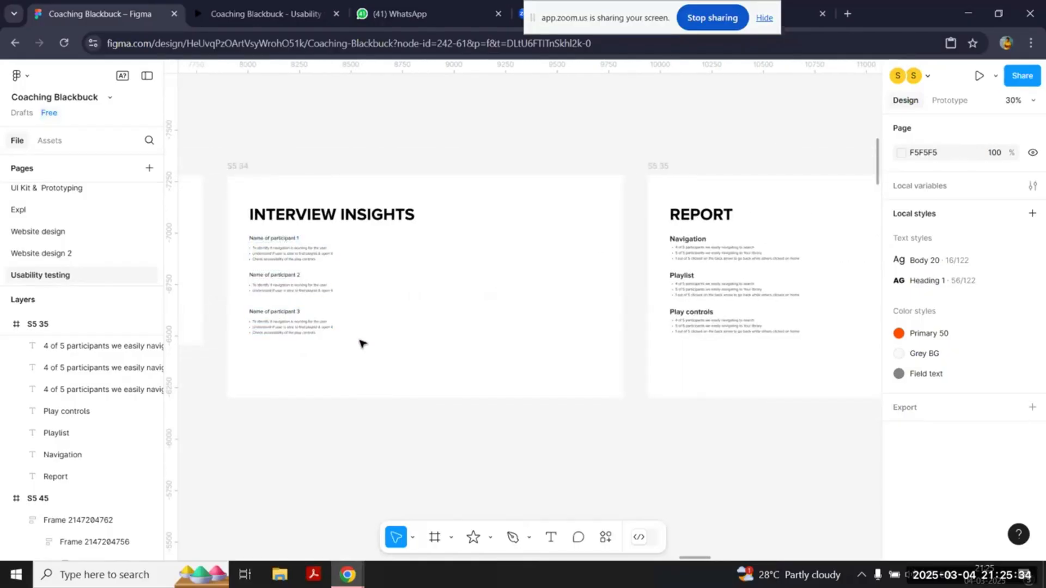
{"action": "scroll", "coordinate": [771, 219], "scroll_direction": "up", "scroll_amount": 5}
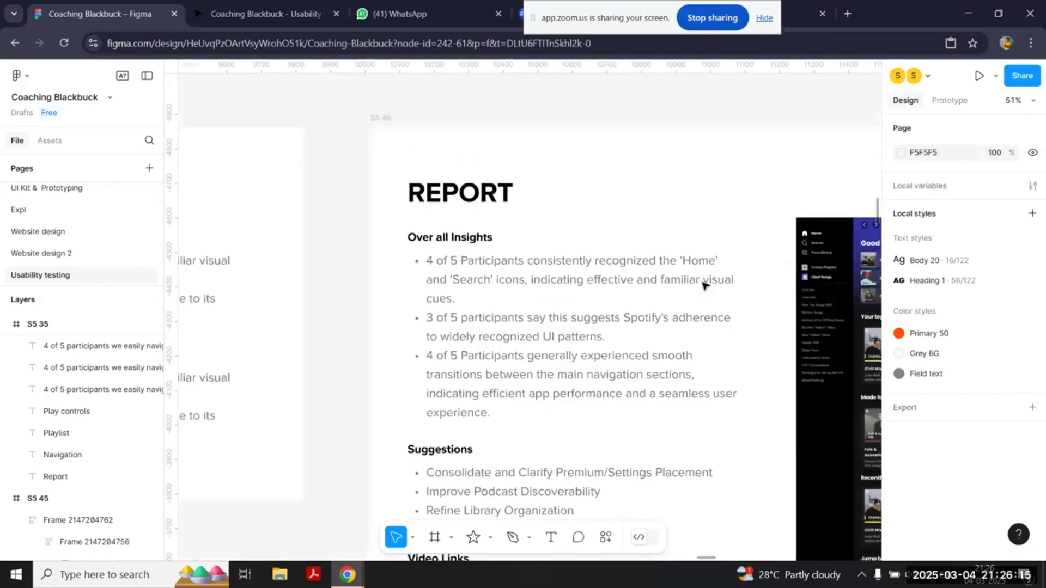
{"action": "scroll", "coordinate": [702, 283], "scroll_direction": "down", "scroll_amount": 3}
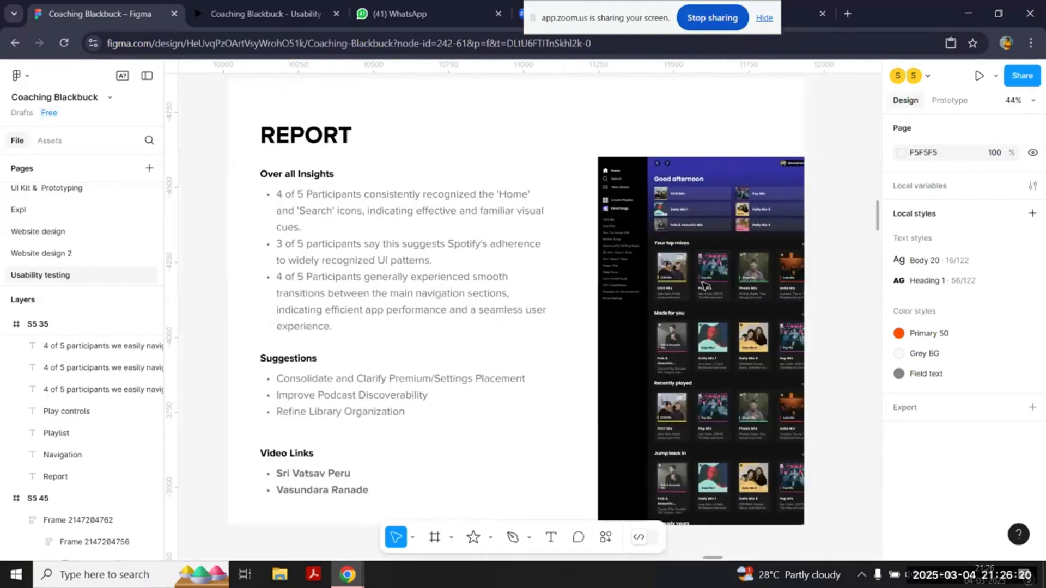
{"action": "left_click", "coordinate": [360, 238]}
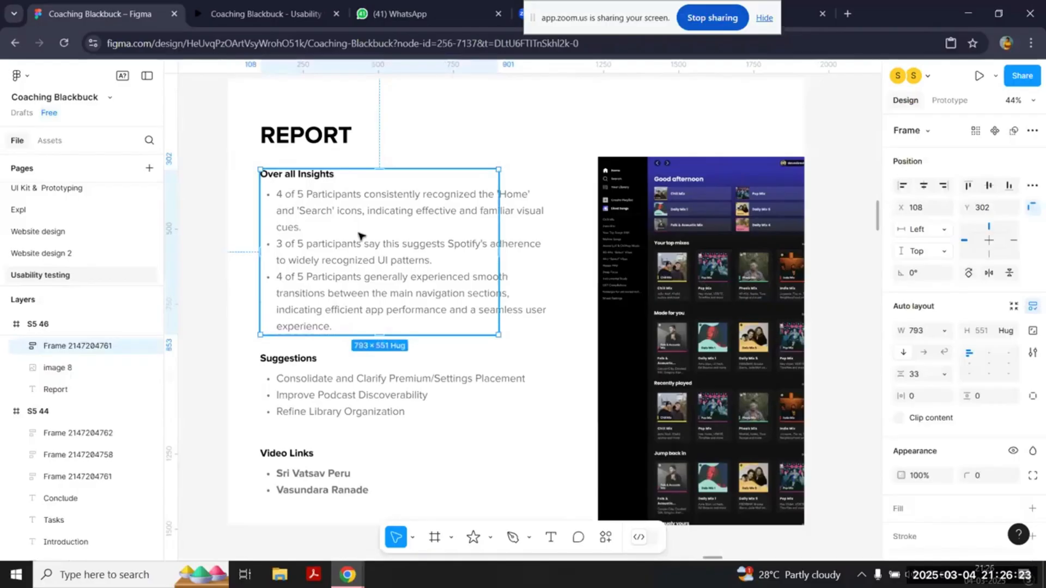
{"action": "scroll", "coordinate": [361, 238], "scroll_direction": "down", "scroll_amount": 3}
{"action": "scroll", "coordinate": [361, 234], "scroll_direction": "up", "scroll_amount": 10}
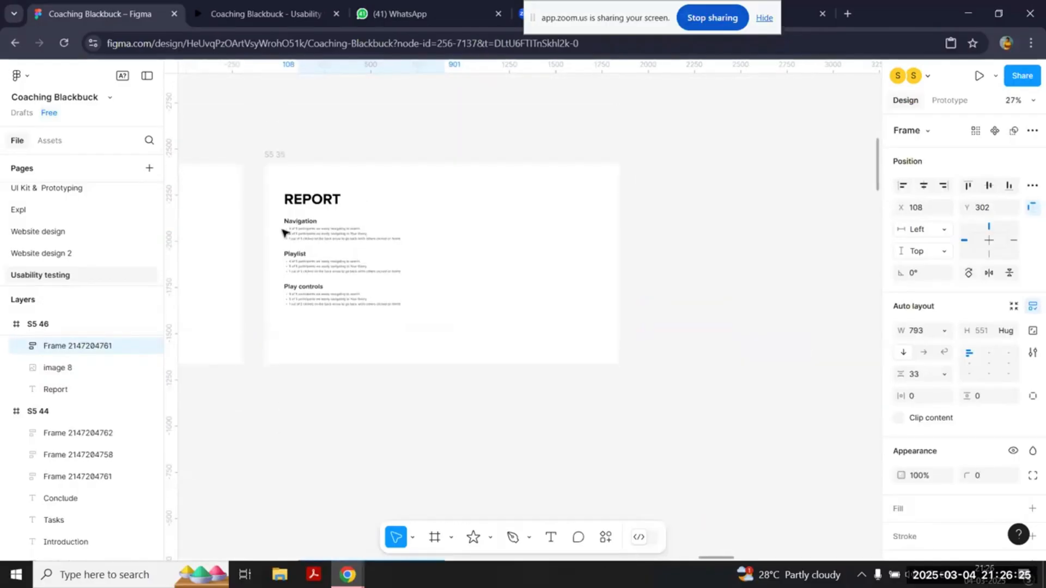
{"action": "scroll", "coordinate": [495, 327], "scroll_direction": "down", "scroll_amount": 6}
{"action": "scroll", "coordinate": [495, 326], "scroll_direction": "up", "scroll_amount": 2}
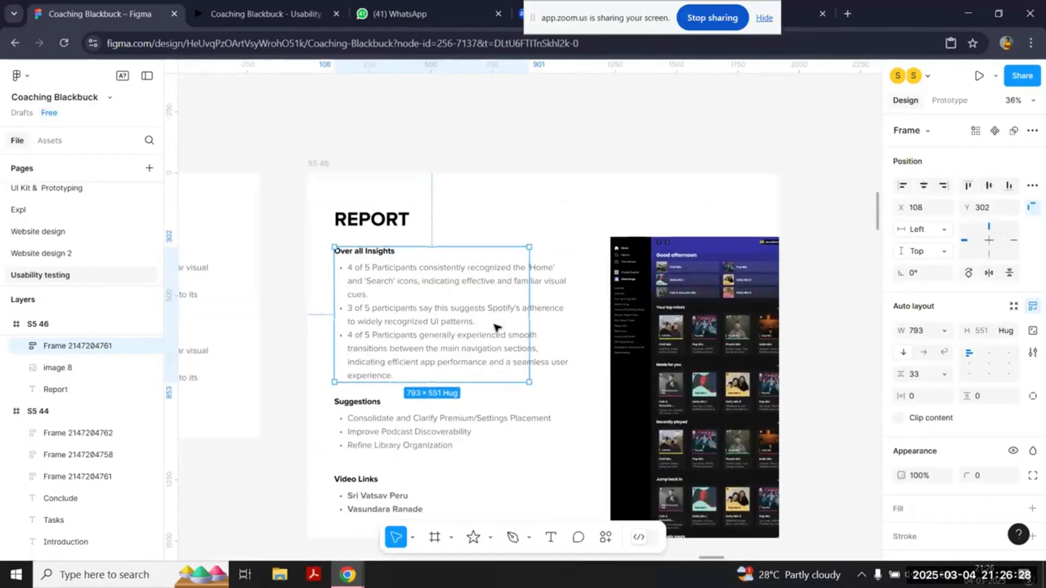
{"action": "scroll", "coordinate": [537, 285], "scroll_direction": "down", "scroll_amount": 4}
{"action": "scroll", "coordinate": [374, 292], "scroll_direction": "up", "scroll_amount": 3}
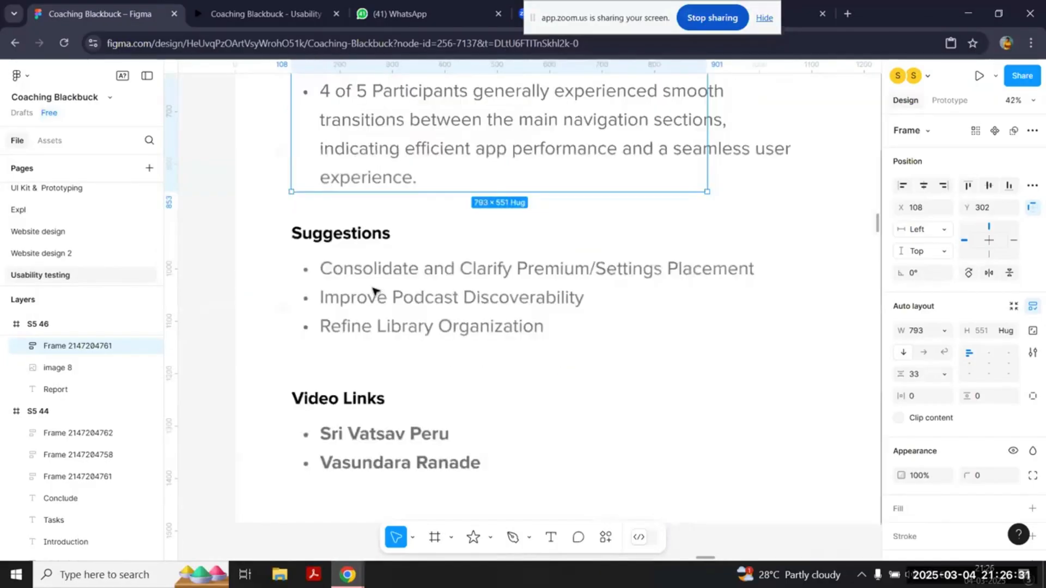
Step: Examine the sample report's insights, suggestions and video links next to its Spotify screenshot
{"action": "scroll", "coordinate": [409, 252], "scroll_direction": "down", "scroll_amount": 1}
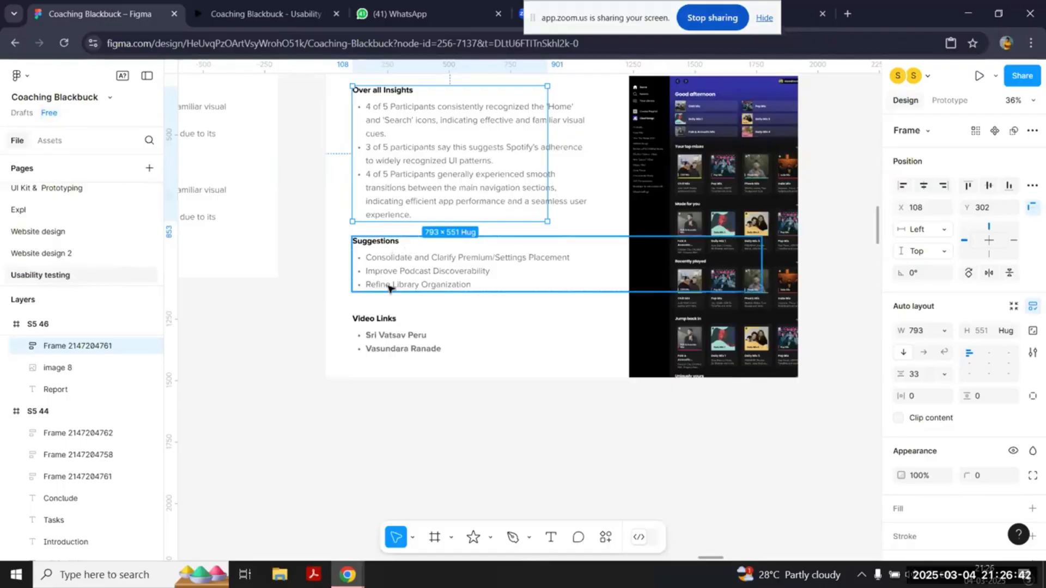
{"action": "scroll", "coordinate": [379, 349], "scroll_direction": "up", "scroll_amount": 3}
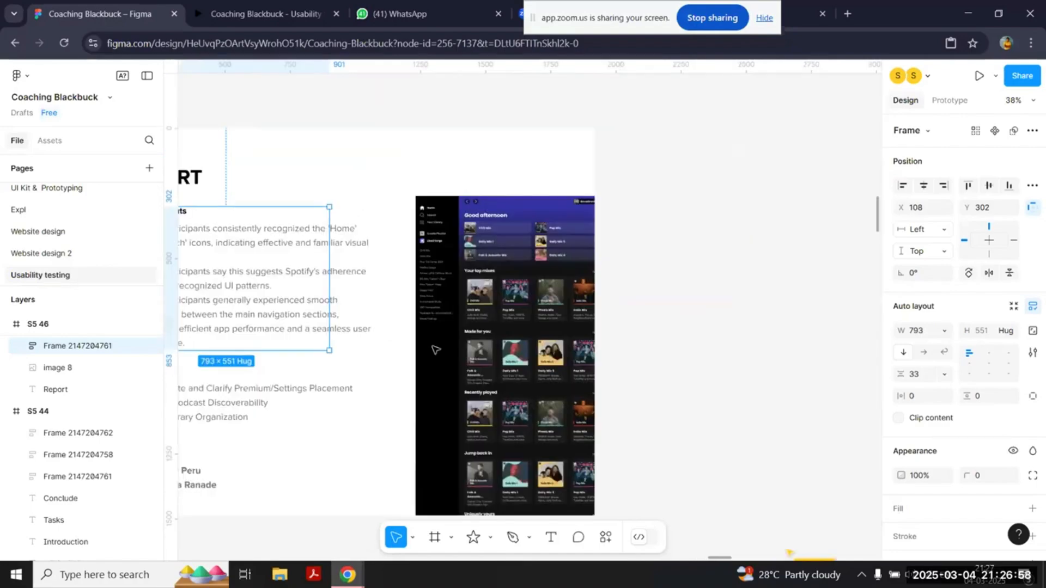
{"action": "scroll", "coordinate": [434, 350], "scroll_direction": "up", "scroll_amount": 3}
{"action": "scroll", "coordinate": [434, 350], "scroll_direction": "up", "scroll_amount": 1}
{"action": "scroll", "coordinate": [434, 350], "scroll_direction": "left", "scroll_amount": 5}
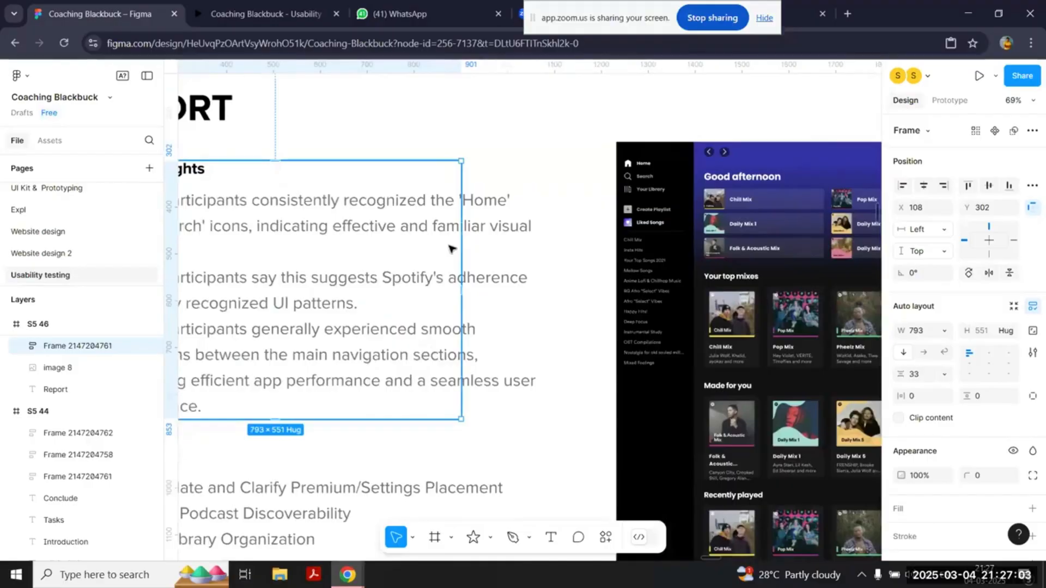
{"action": "scroll", "coordinate": [420, 253], "scroll_direction": "down", "scroll_amount": 5}
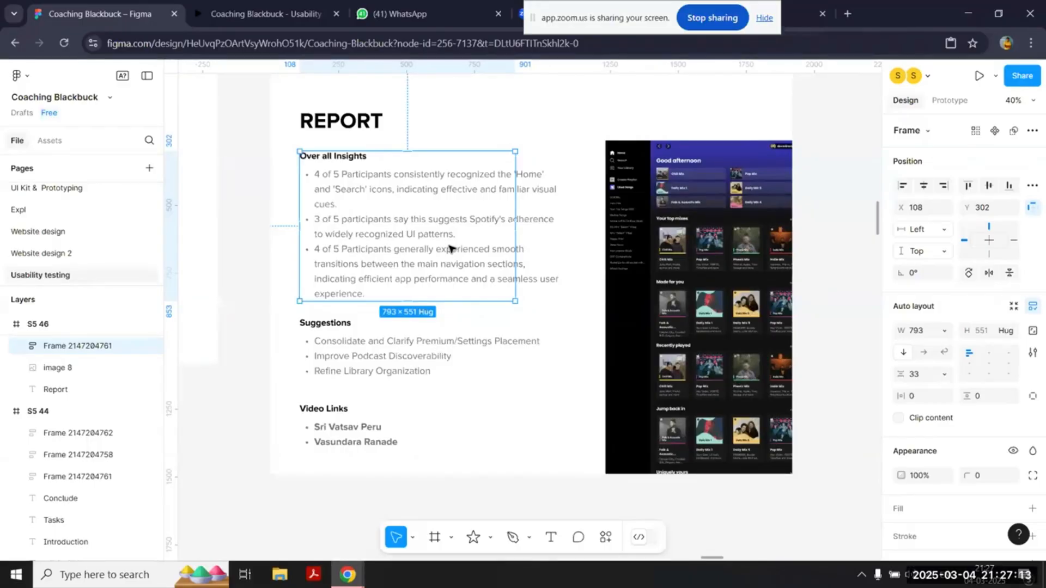
{"action": "scroll", "coordinate": [448, 248], "scroll_direction": "down", "scroll_amount": 6}
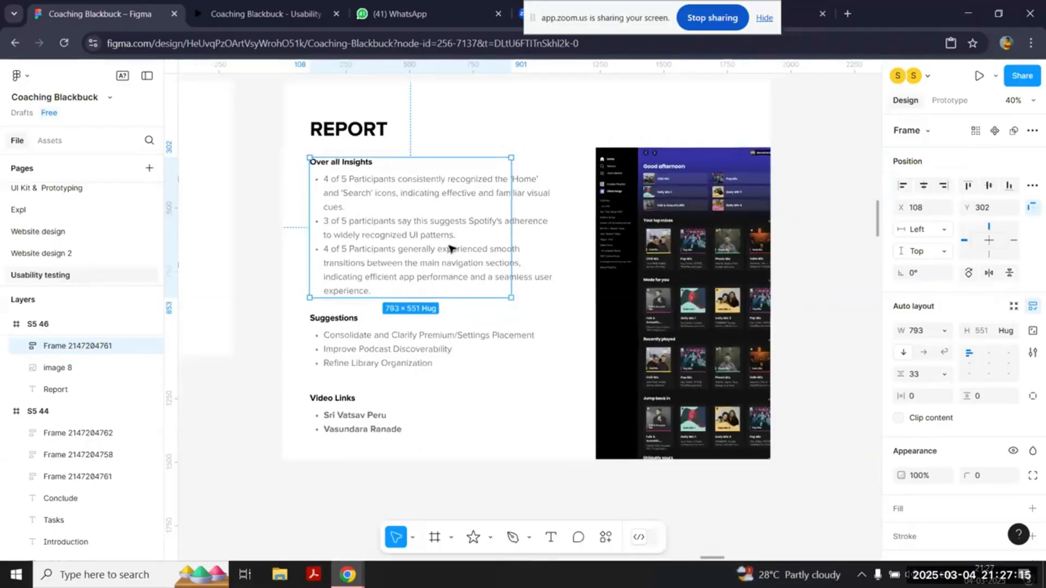
Step: Review the METHODS OF UT slide and its circles naming the usability testing methods
{"action": "scroll", "coordinate": [449, 248], "scroll_direction": "down", "scroll_amount": 5}
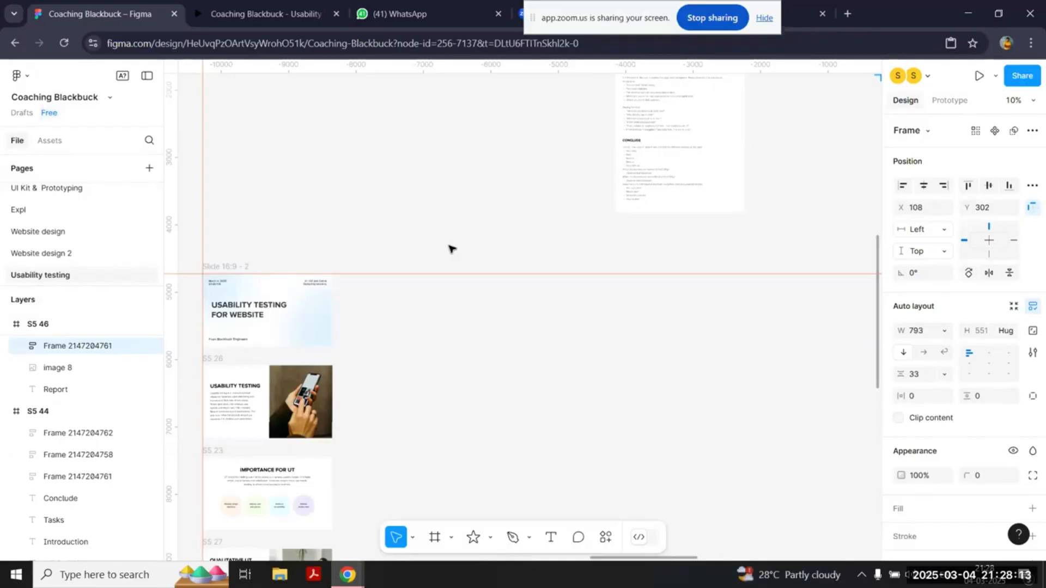
{"action": "scroll", "coordinate": [451, 248], "scroll_direction": "down", "scroll_amount": 3}
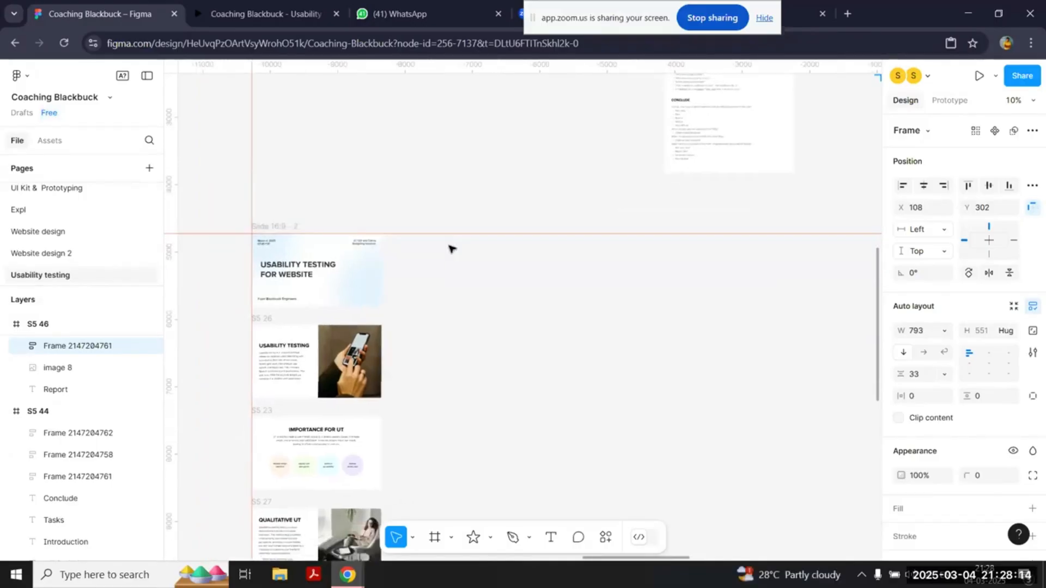
{"action": "scroll", "coordinate": [369, 331], "scroll_direction": "up", "scroll_amount": 5}
{"action": "scroll", "coordinate": [370, 332], "scroll_direction": "up", "scroll_amount": 3}
{"action": "scroll", "coordinate": [369, 331], "scroll_direction": "right", "scroll_amount": 3}
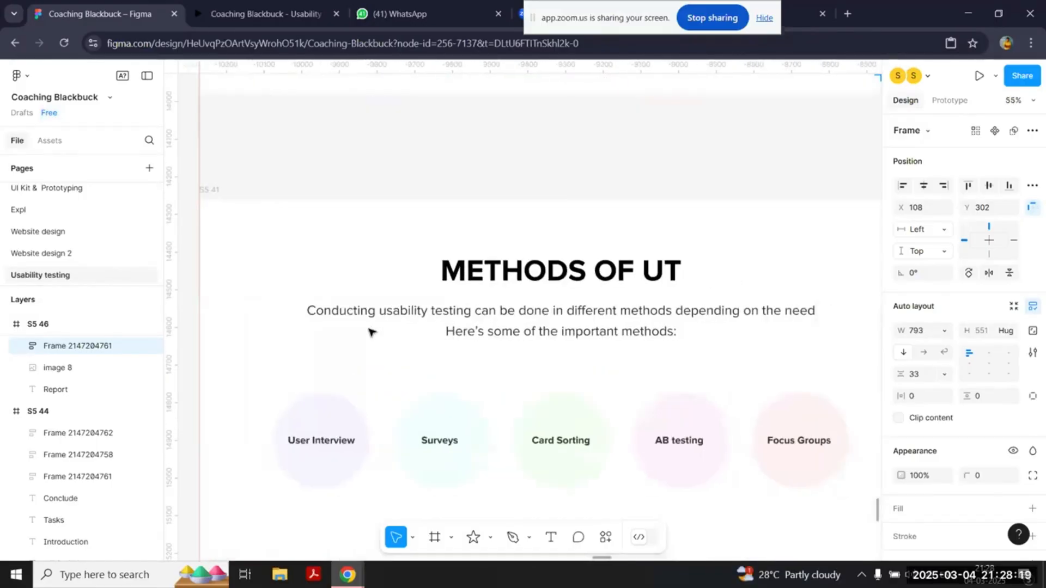
{"action": "scroll", "coordinate": [369, 332], "scroll_direction": "down", "scroll_amount": 2}
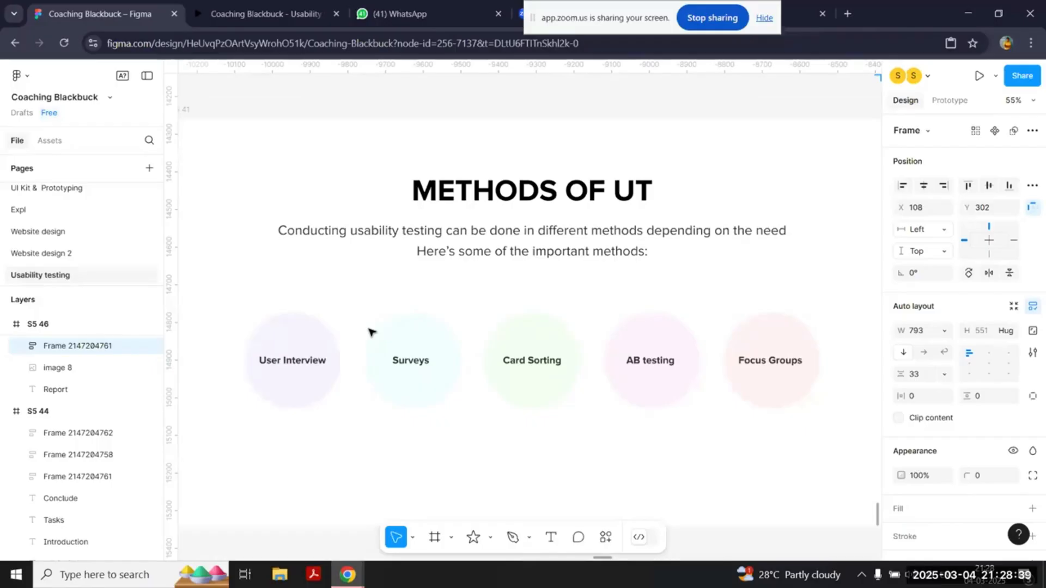
{"action": "scroll", "coordinate": [370, 331], "scroll_direction": "down", "scroll_amount": 5}
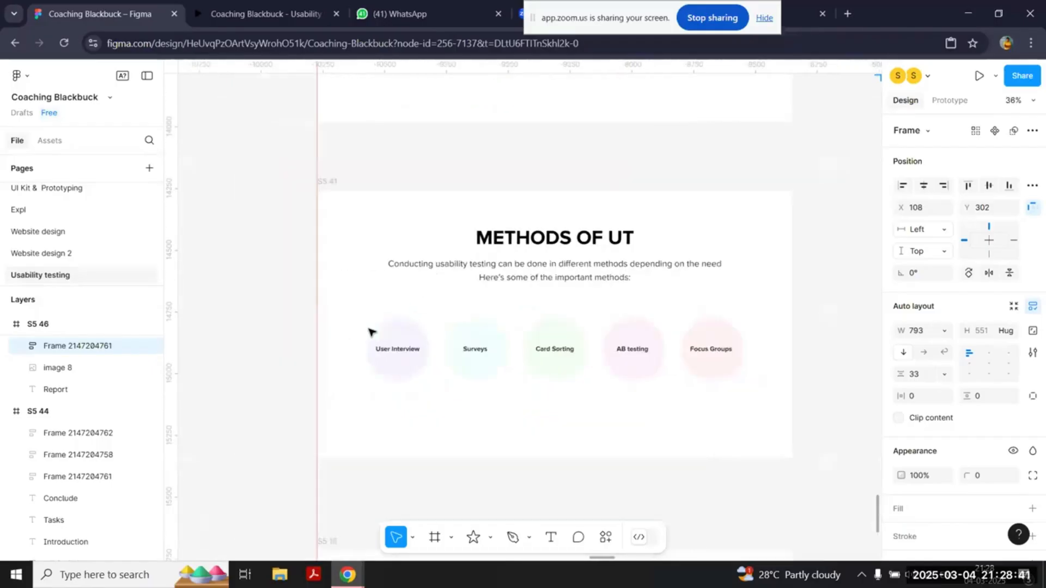
{"action": "scroll", "coordinate": [369, 331], "scroll_direction": "up", "scroll_amount": 3}
{"action": "scroll", "coordinate": [368, 358], "scroll_direction": "right", "scroll_amount": 2}
{"action": "left_click", "coordinate": [444, 370]}
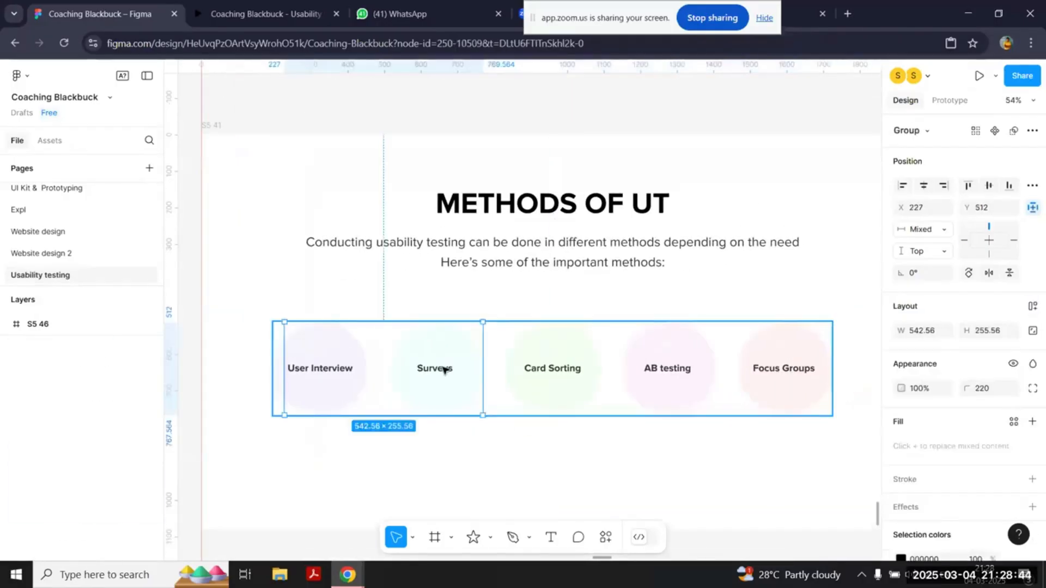
{"action": "double_click", "coordinate": [444, 371]}
{"action": "left_click", "coordinate": [419, 423]}
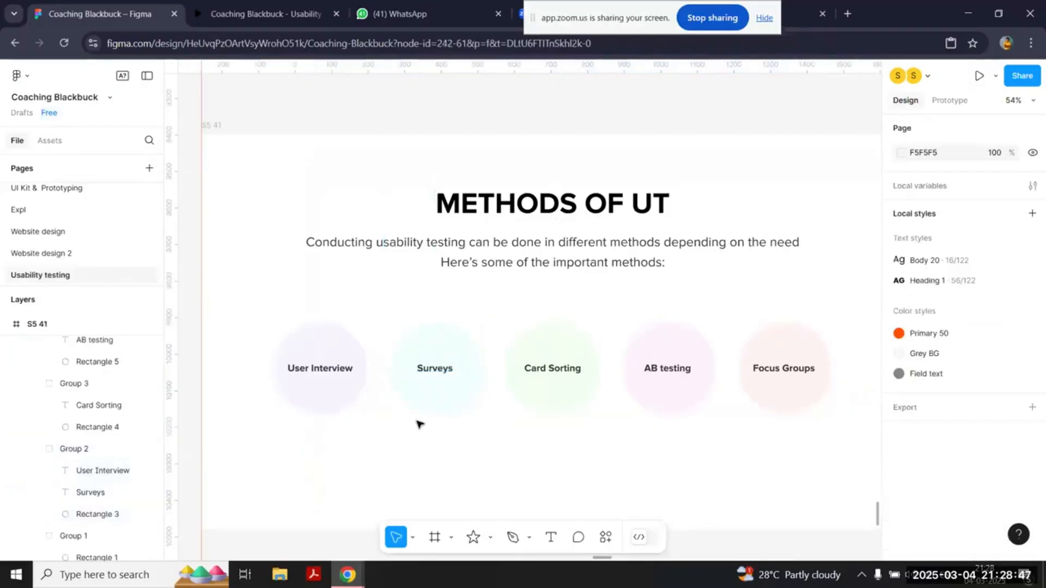
{"action": "scroll", "coordinate": [419, 424], "scroll_direction": "down", "scroll_amount": 5}
{"action": "scroll", "coordinate": [419, 423], "scroll_direction": "down", "scroll_amount": 3}
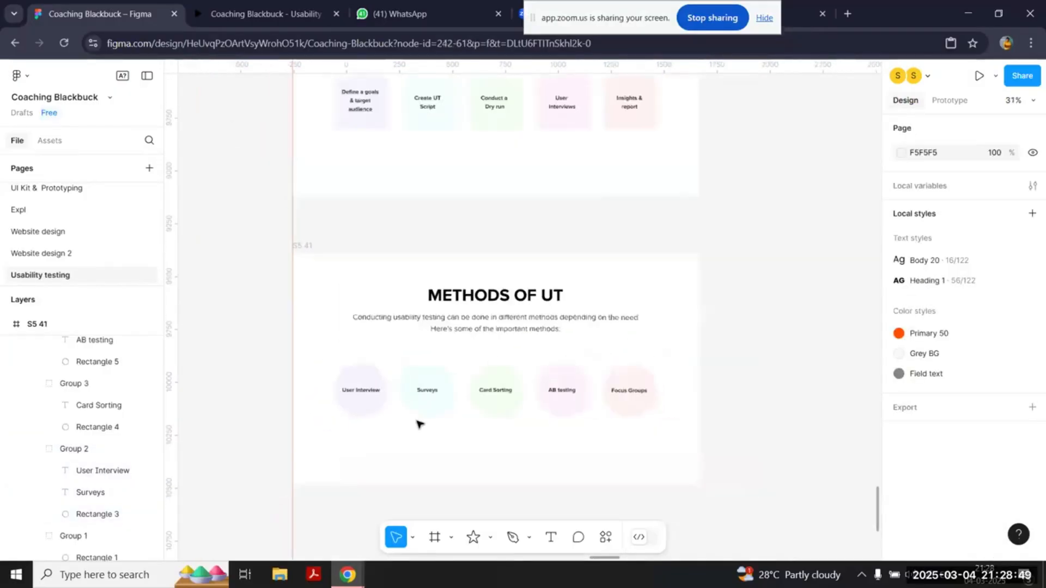
Step: Examine the two sign-in form designs placed side by side near the slides for comparison
{"action": "scroll", "coordinate": [419, 424], "scroll_direction": "right", "scroll_amount": 5}
{"action": "scroll", "coordinate": [418, 424], "scroll_direction": "up", "scroll_amount": 3}
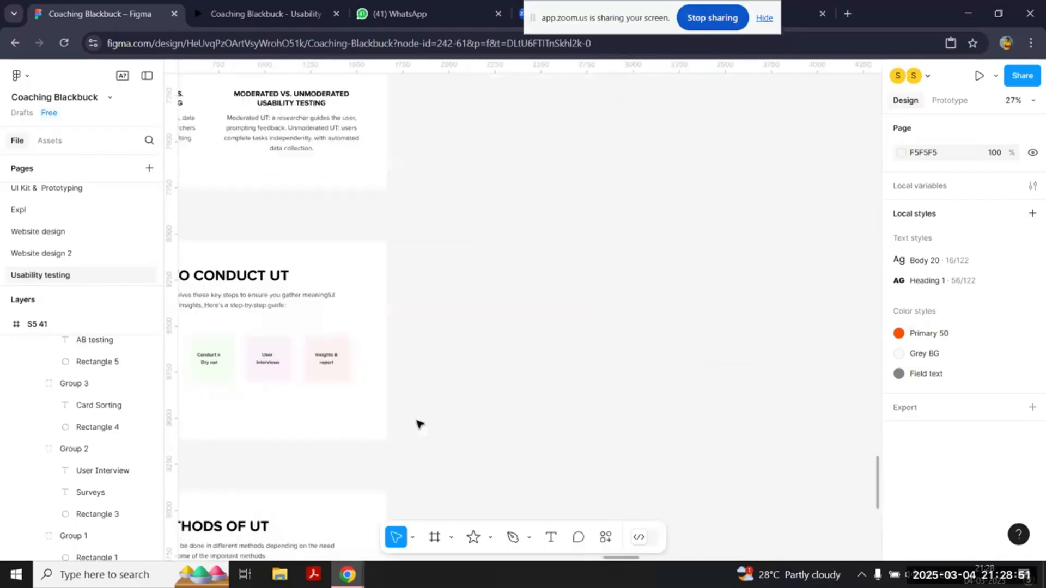
{"action": "scroll", "coordinate": [418, 424], "scroll_direction": "left", "scroll_amount": 14}
{"action": "scroll", "coordinate": [418, 424], "scroll_direction": "down", "scroll_amount": 10}
{"action": "scroll", "coordinate": [419, 423], "scroll_direction": "up", "scroll_amount": 3}
{"action": "scroll", "coordinate": [418, 424], "scroll_direction": "up", "scroll_amount": 5}
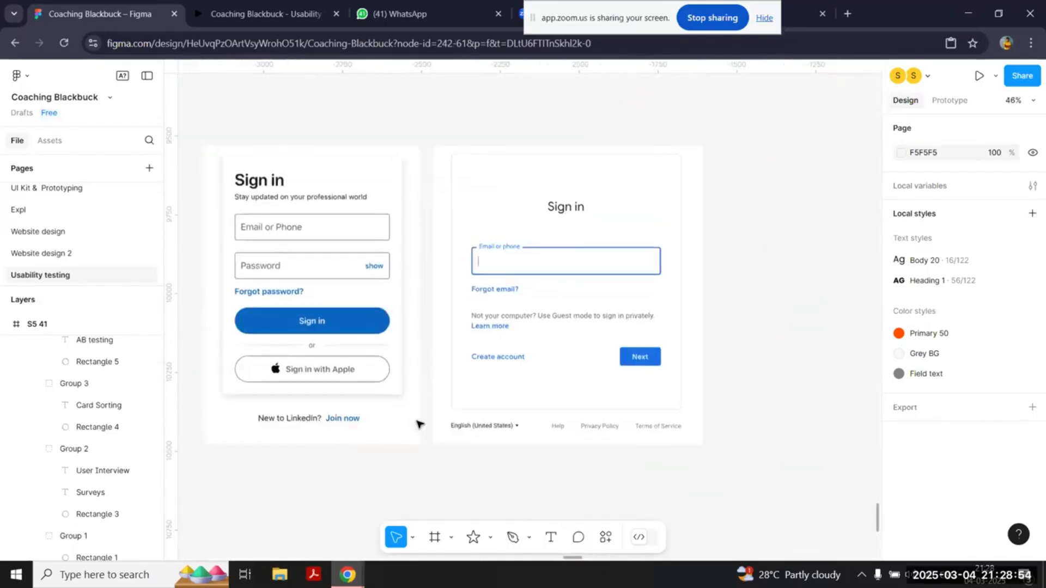
{"action": "scroll", "coordinate": [418, 424], "scroll_direction": "down", "scroll_amount": 1}
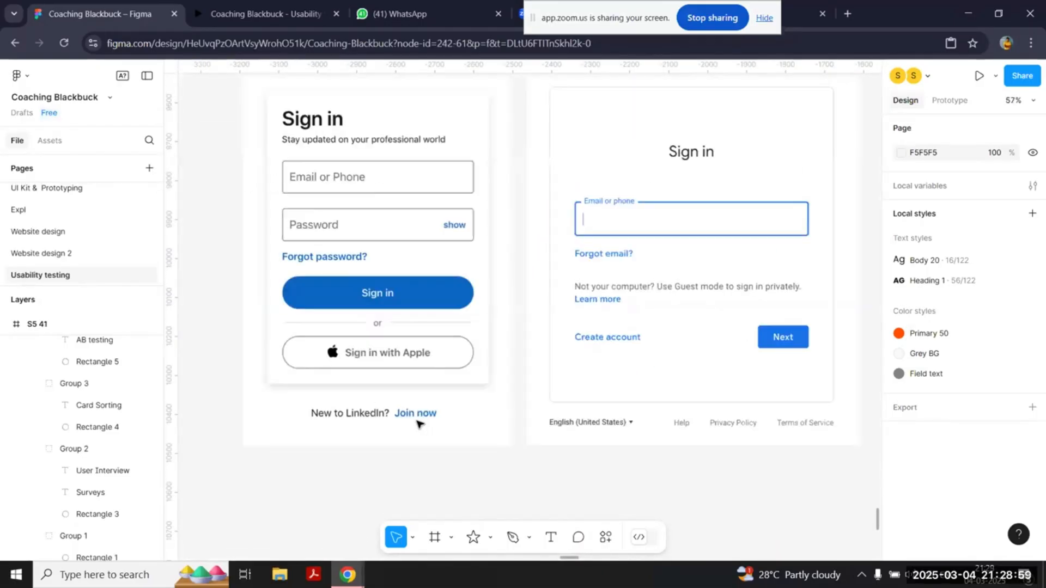
{"action": "scroll", "coordinate": [418, 424], "scroll_direction": "up", "scroll_amount": 1}
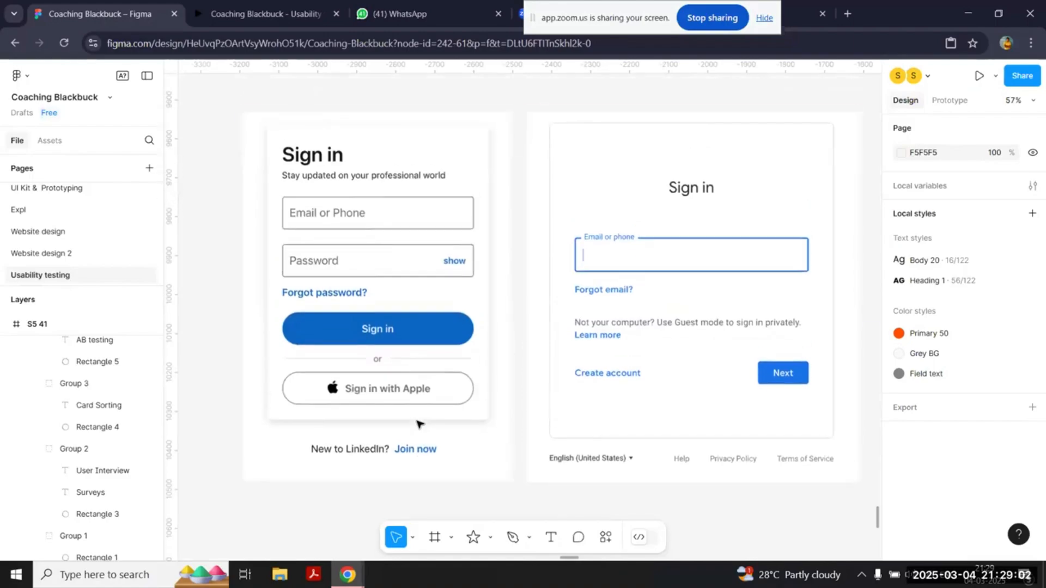
Step: Add the text heading "Select best sign in form" above the two sign-in forms
{"action": "left_click", "coordinate": [527, 301]}
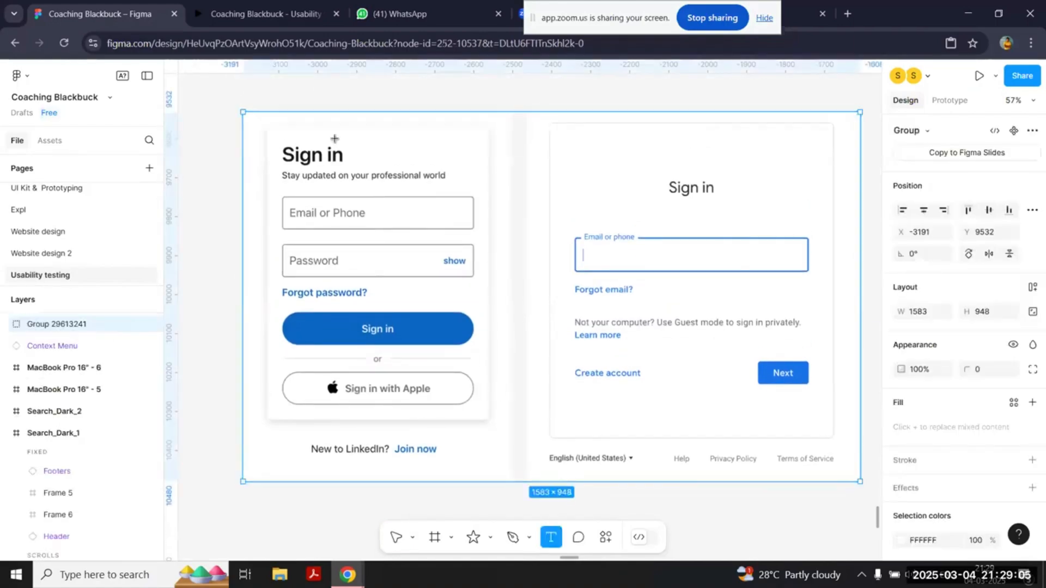
{"action": "scroll", "coordinate": [330, 141], "scroll_direction": "up", "scroll_amount": 2}
{"action": "key", "text": "t"}
{"action": "left_click", "coordinate": [267, 152]}
{"action": "type", "text": "Select bes"}
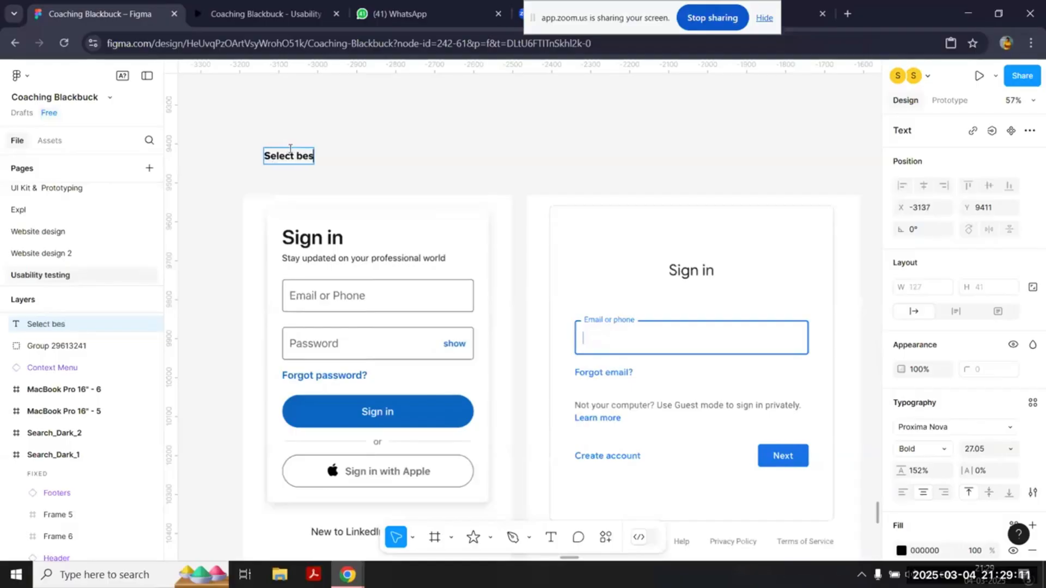
{"action": "type", "text": "t sign in for m"}
{"action": "key", "text": "Escape"}
Step: Copy the heading below the sign-in forms to label the first form "Option 1" and the second "Option 2"
{"action": "scroll", "coordinate": [374, 144], "scroll_direction": "down", "scroll_amount": 3}
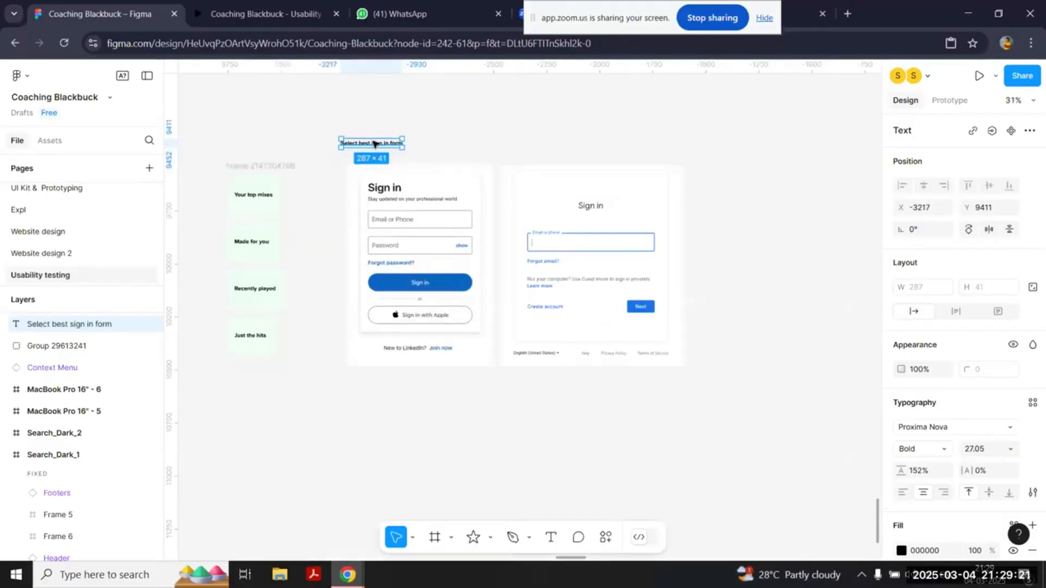
{"action": "left_click_drag", "start_coordinate": [372, 144], "coordinate": [374, 388]}
{"action": "scroll", "coordinate": [375, 387], "scroll_direction": "up", "scroll_amount": 4}
{"action": "double_click", "coordinate": [374, 387]}
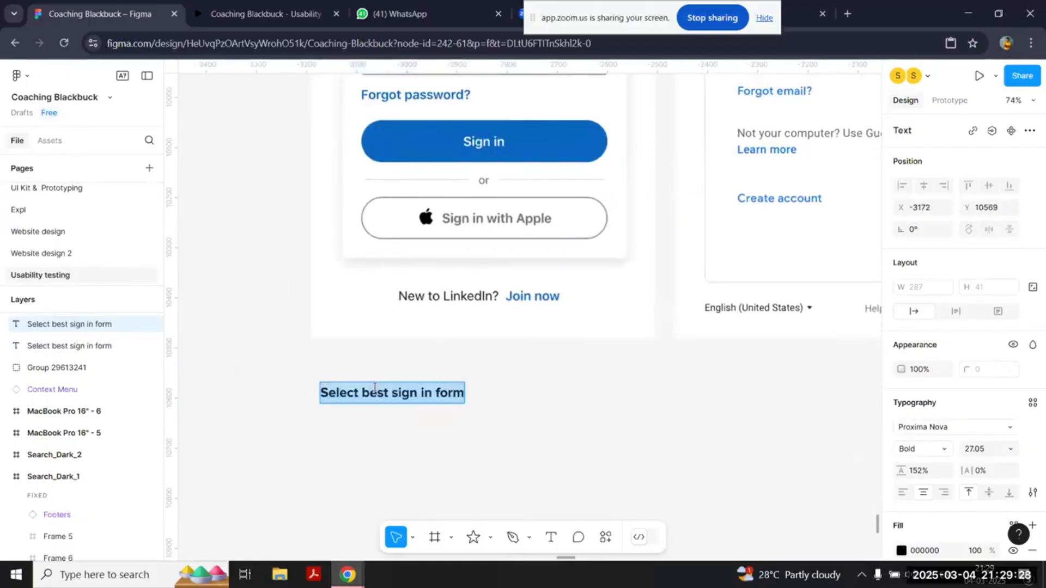
{"action": "type", "text": "Option 1"}
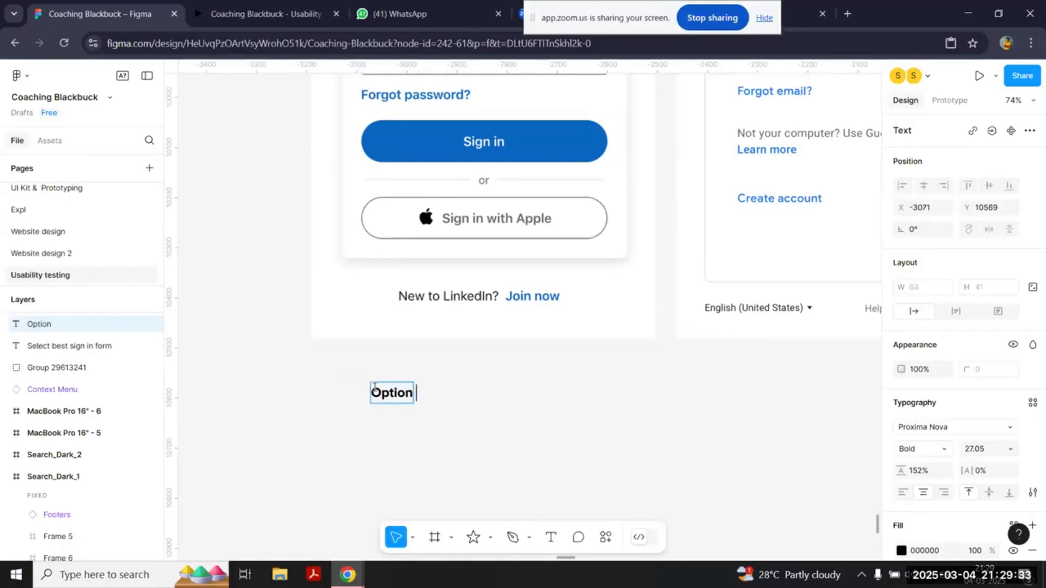
{"action": "left_click", "coordinate": [395, 471]}
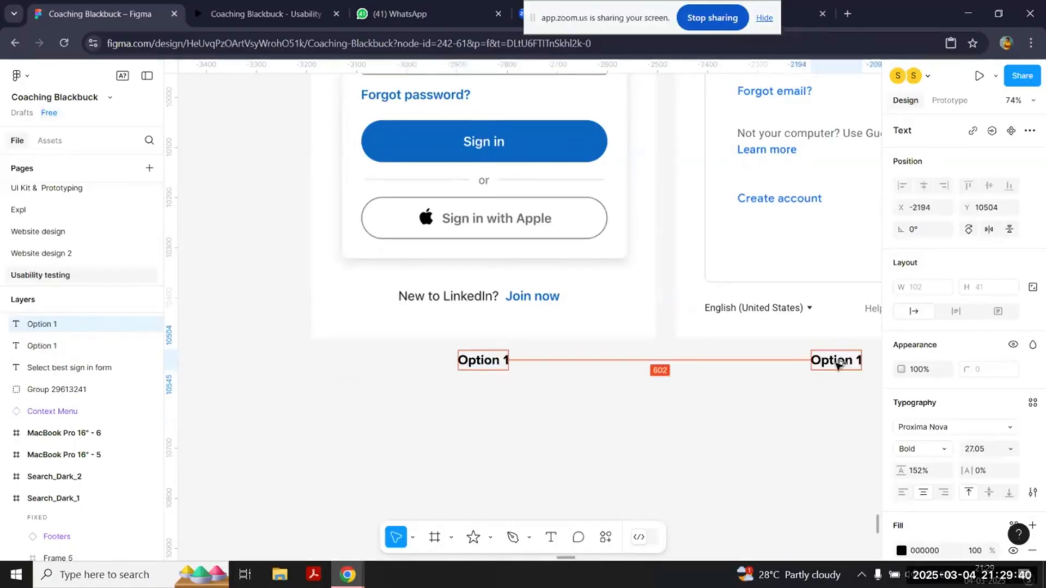
{"action": "double_click", "coordinate": [839, 364]}
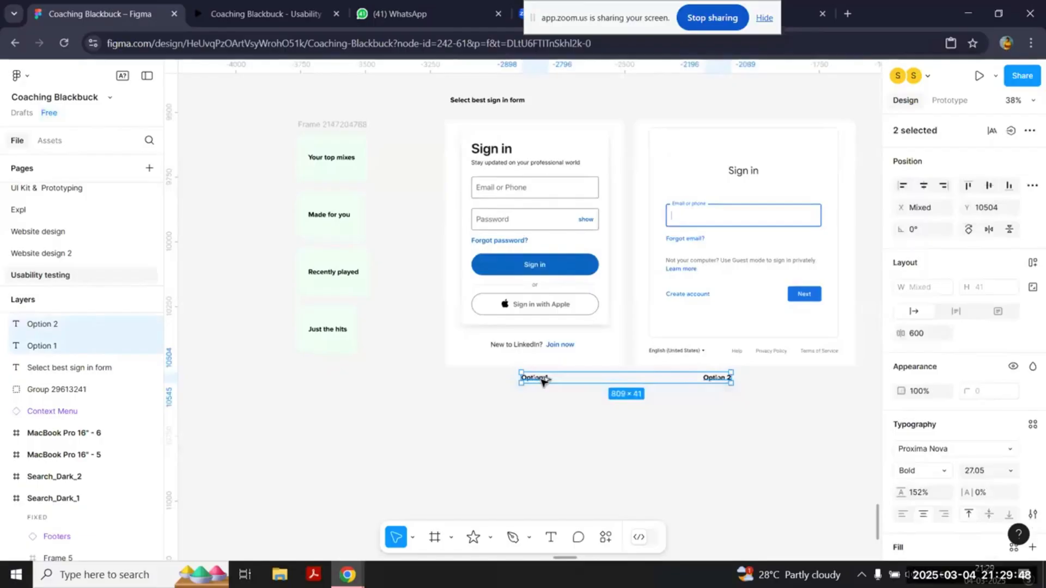
Step: Build a vertical auto layout answer list below the first form from copies of the labels, reading "Option 1", "Option 2" and "None"
{"action": "left_click_drag", "start_coordinate": [541, 378], "coordinate": [472, 417]}
{"action": "key", "text": "shift+a"}
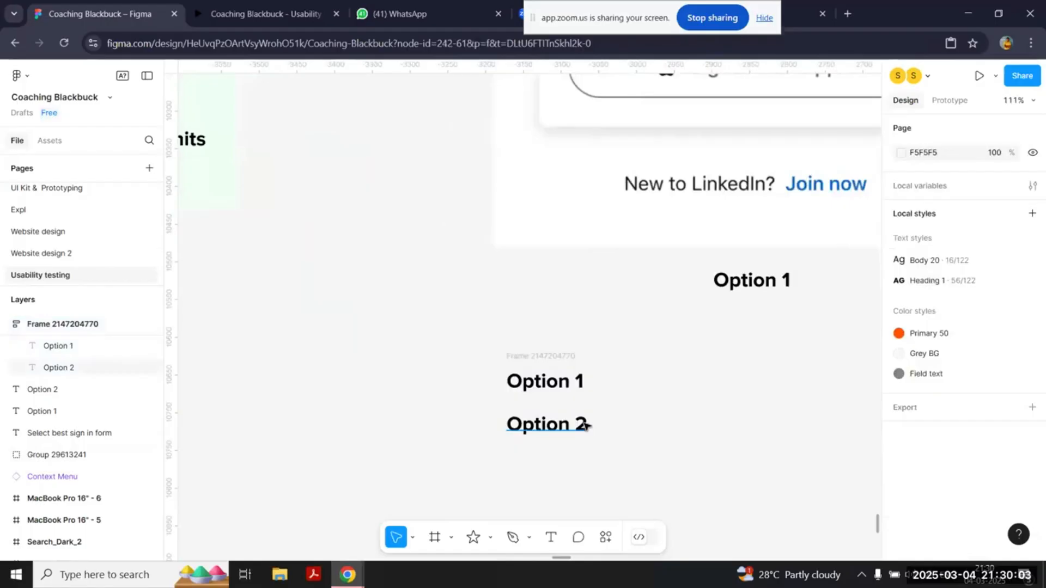
{"action": "left_click", "coordinate": [585, 425]}
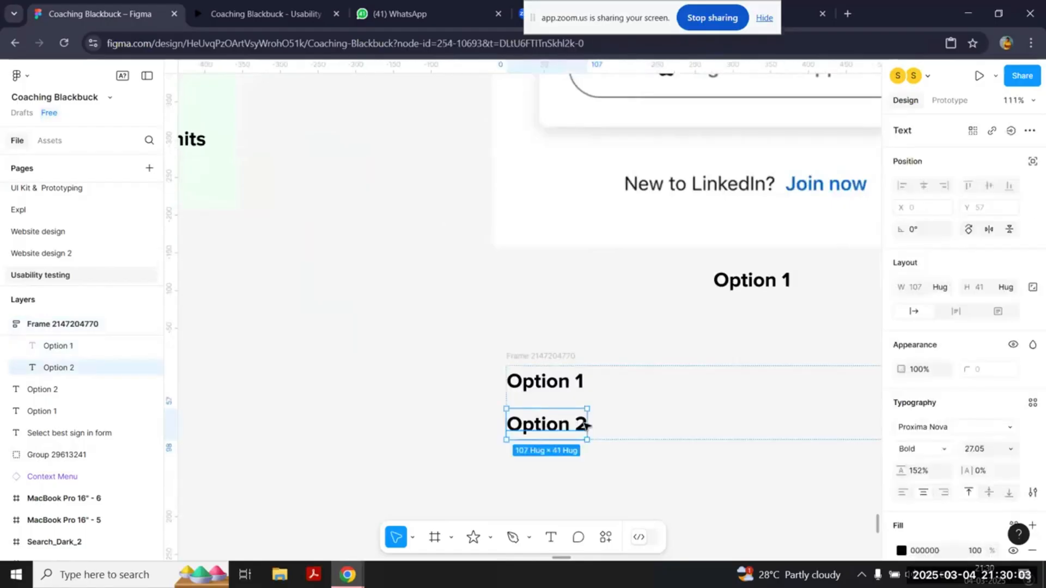
{"action": "key", "text": "ctrl+d"}
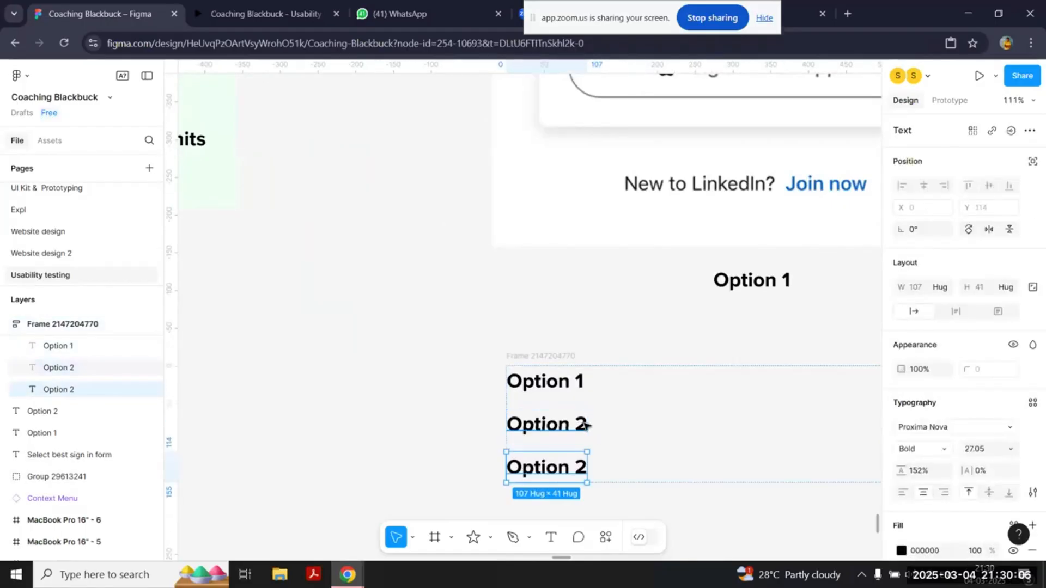
{"action": "double_click", "coordinate": [547, 468]}
{"action": "type", "text": "None"}
{"action": "left_click", "coordinate": [407, 452]}
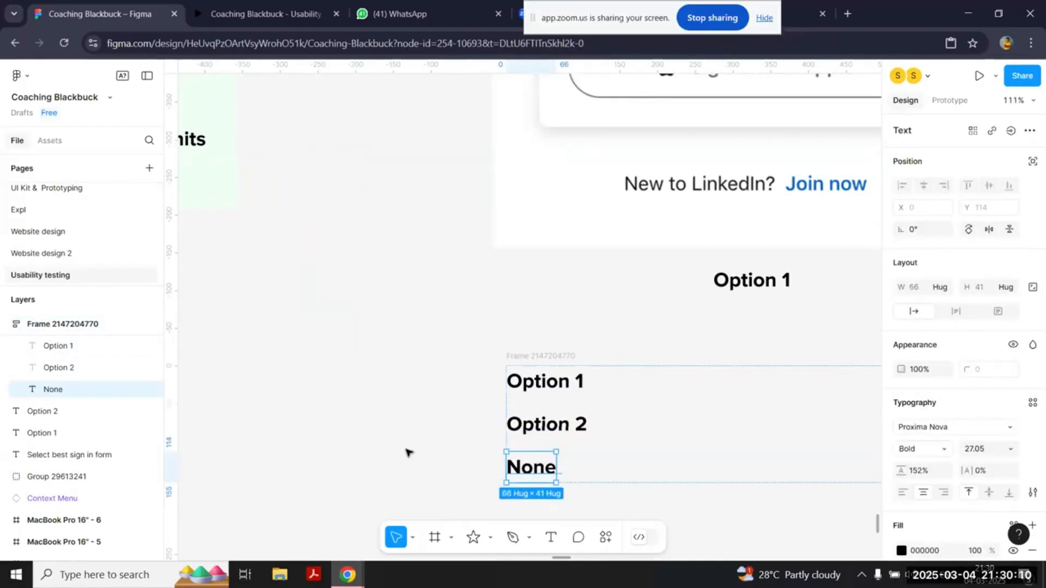
{"action": "left_click", "coordinate": [408, 452]}
Step: Group the heading, both sign-in forms, their option labels and the answer list
{"action": "scroll", "coordinate": [408, 453], "scroll_direction": "down", "scroll_amount": 5}
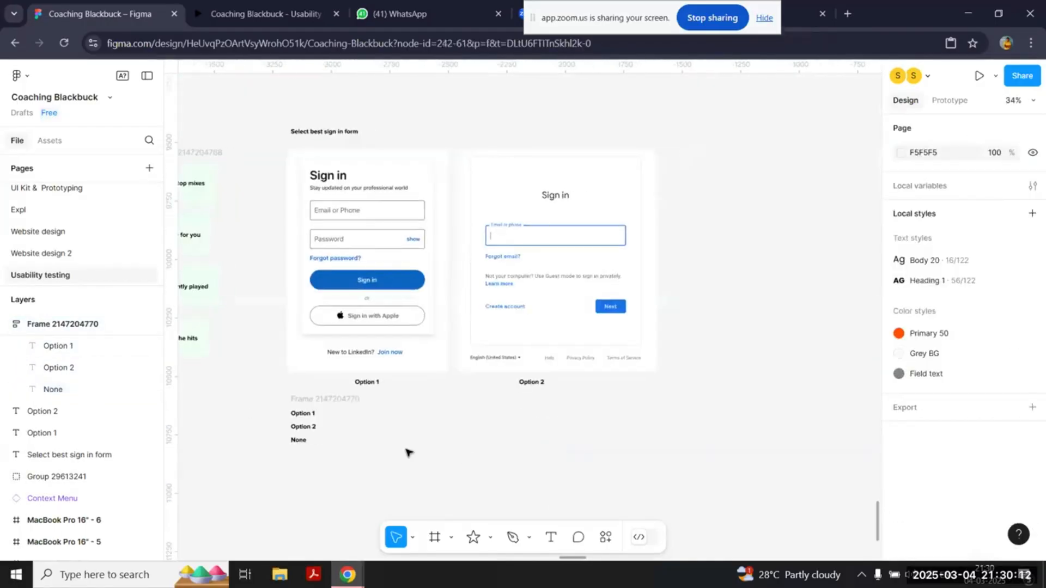
{"action": "scroll", "coordinate": [408, 453], "scroll_direction": "right", "scroll_amount": 1}
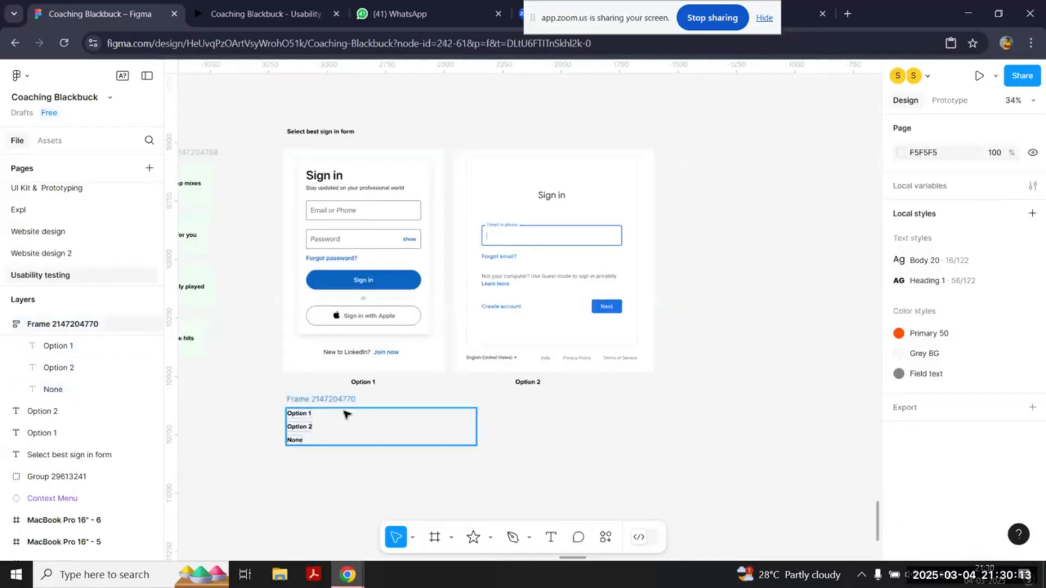
{"action": "scroll", "coordinate": [492, 469], "scroll_direction": "down", "scroll_amount": 2}
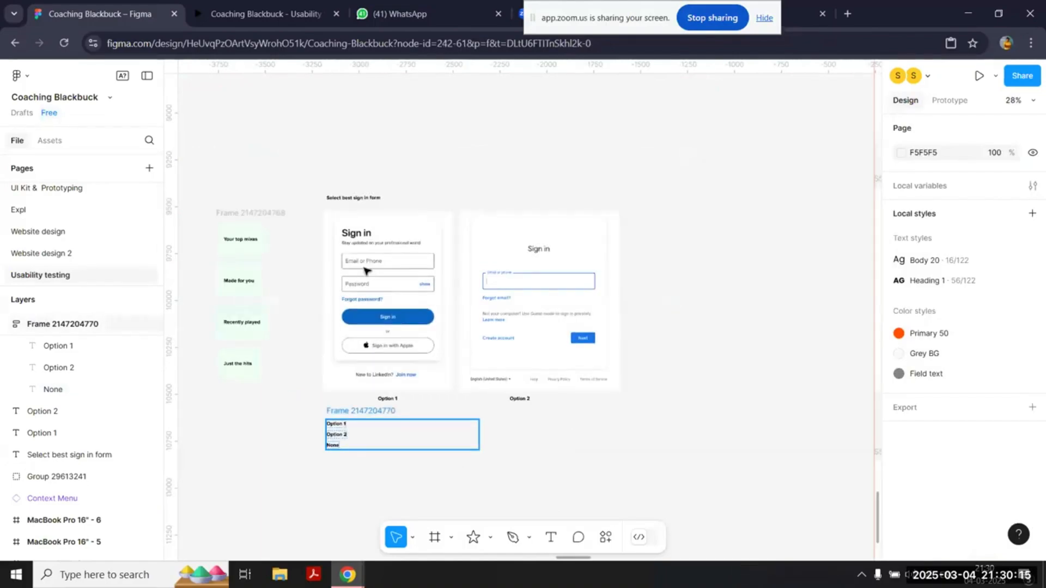
{"action": "left_click_drag", "start_coordinate": [306, 147], "coordinate": [685, 479]}
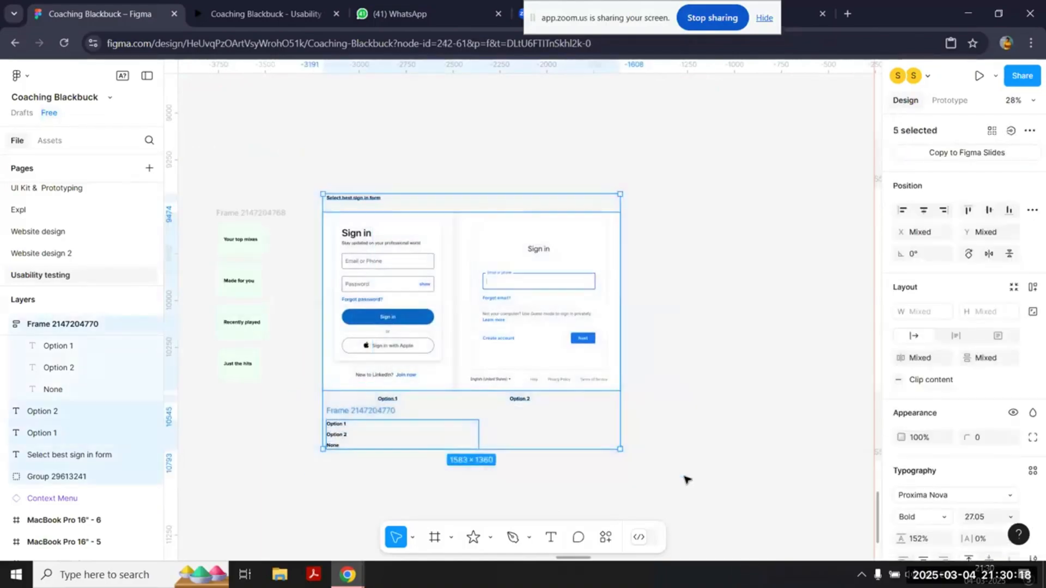
{"action": "key", "text": "ctrl+g"}
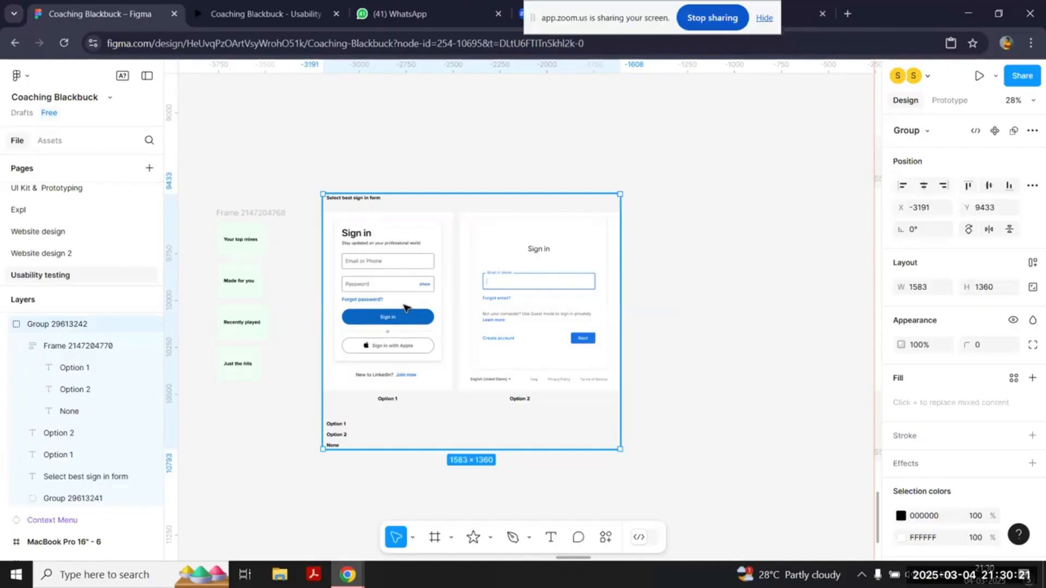
Step: Duplicate the sign-in comparison group and place the copy directly below the original
{"action": "scroll", "coordinate": [403, 305], "scroll_direction": "down", "scroll_amount": 4}
{"action": "left_click_drag", "start_coordinate": [440, 304], "coordinate": [455, 324]}
{"action": "scroll", "coordinate": [437, 419], "scroll_direction": "down", "scroll_amount": 3}
{"action": "left_click", "coordinate": [579, 353]}
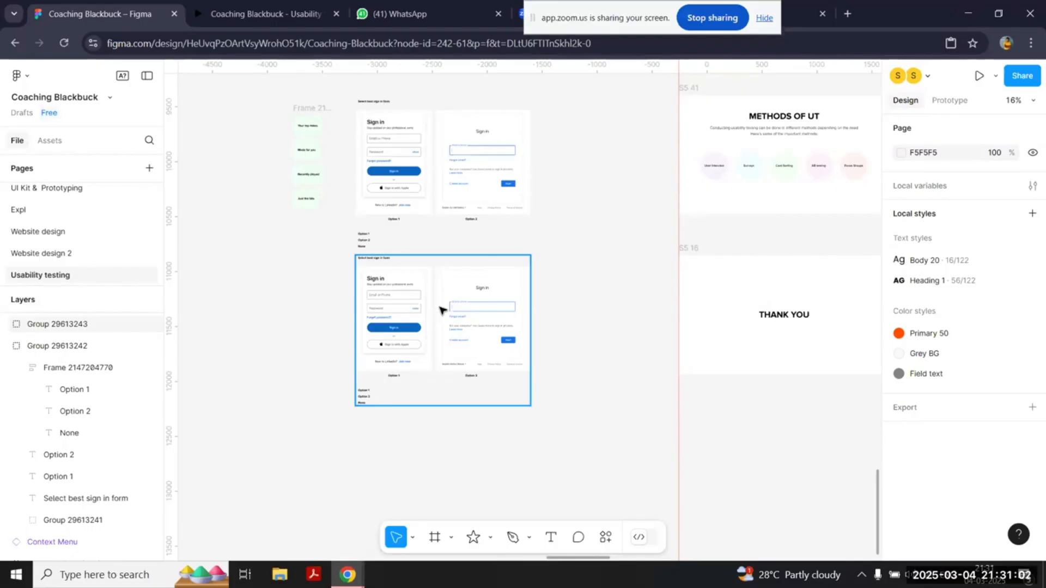
{"action": "left_click_drag", "start_coordinate": [441, 310], "coordinate": [439, 320]}
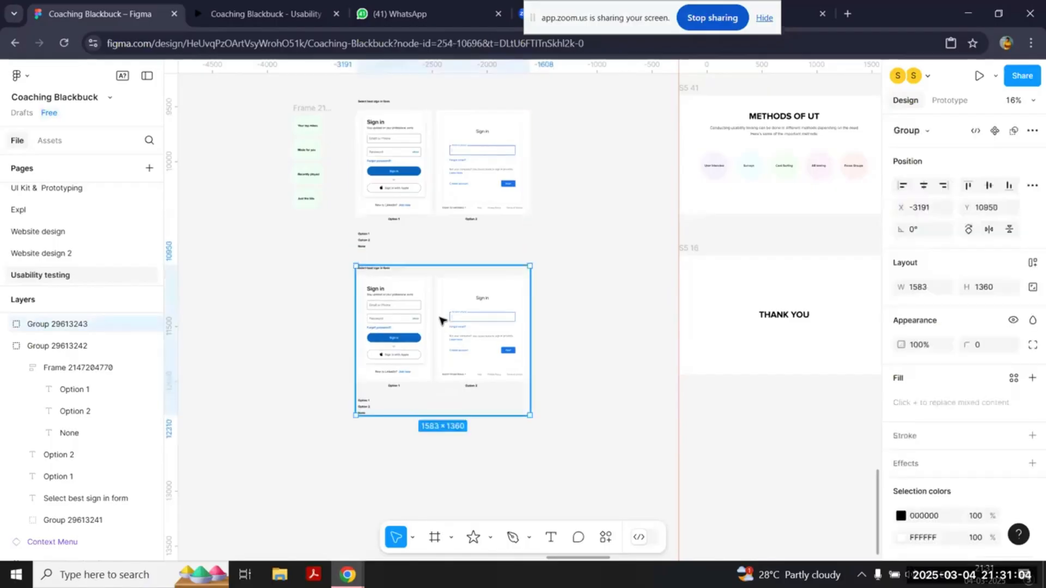
{"action": "left_click", "coordinate": [563, 279]}
Step: Delete the duplicate sign-in comparison group and select the original group
{"action": "scroll", "coordinate": [563, 279], "scroll_direction": "right", "scroll_amount": 3}
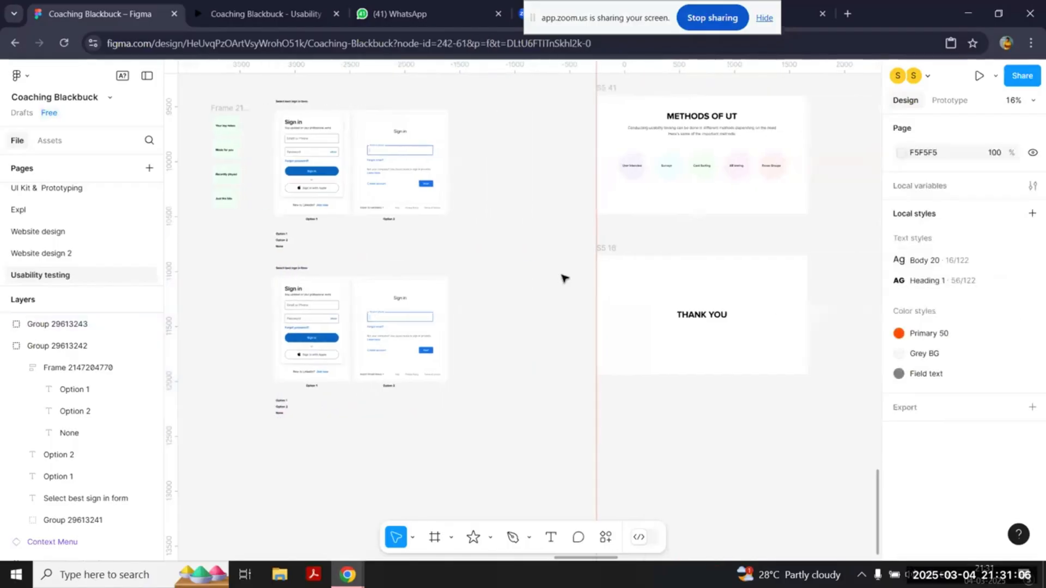
{"action": "scroll", "coordinate": [563, 279], "scroll_direction": "up", "scroll_amount": 1}
{"action": "left_click", "coordinate": [313, 387]}
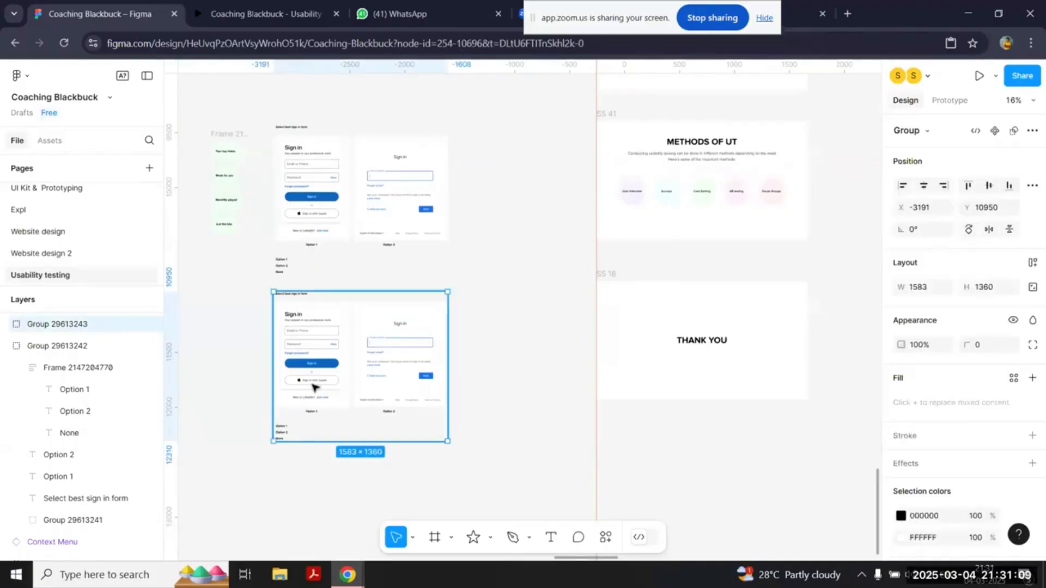
{"action": "key", "text": "Delete"}
{"action": "left_click", "coordinate": [283, 270]}
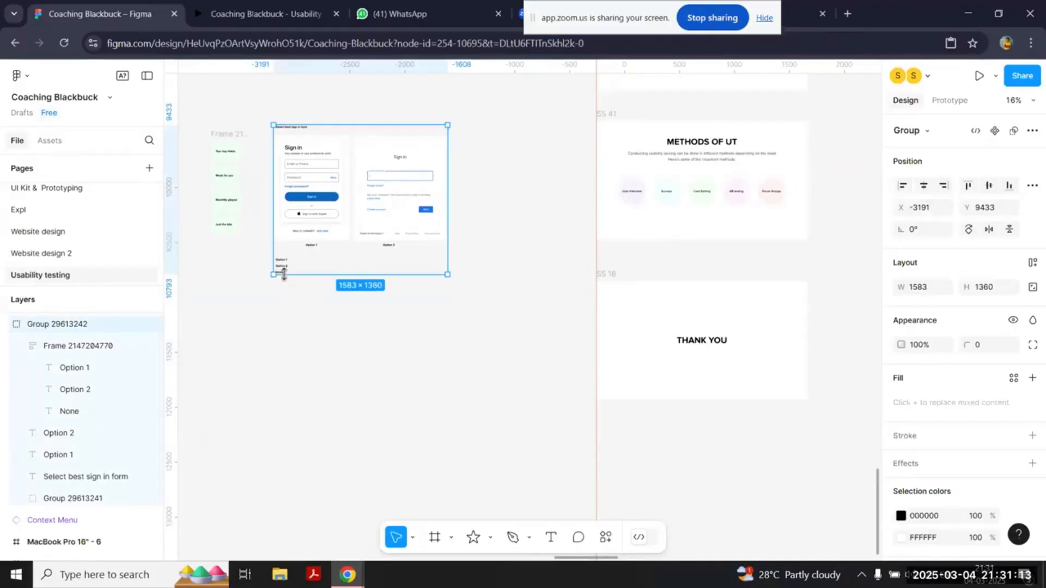
Step: Restore the deleted duplicate of the sign-in comparison group
{"action": "key", "text": "ctrl+z"}
{"action": "scroll", "coordinate": [696, 120], "scroll_direction": "up", "scroll_amount": 5}
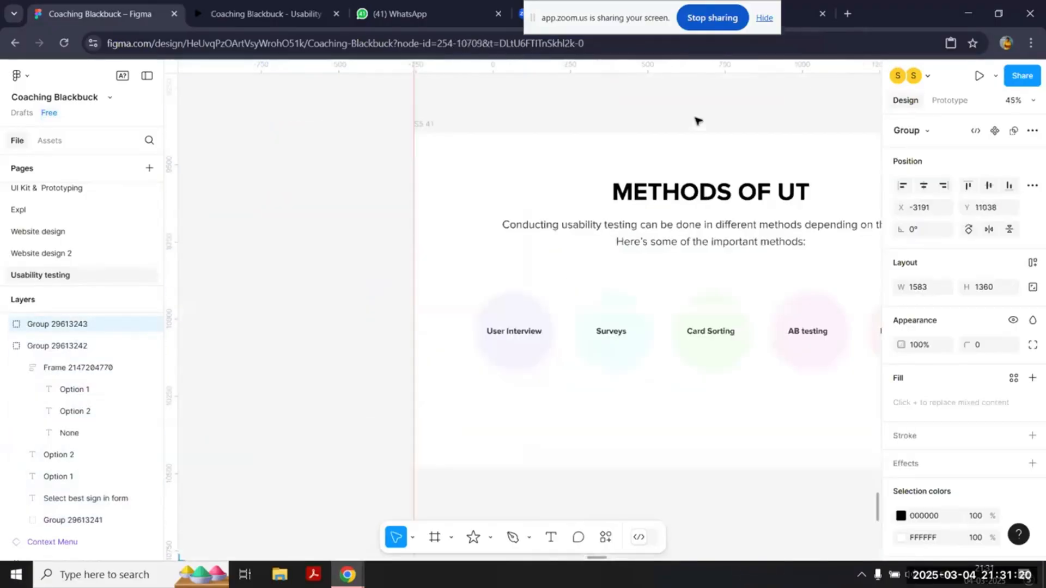
{"action": "scroll", "coordinate": [697, 119], "scroll_direction": "right", "scroll_amount": 3}
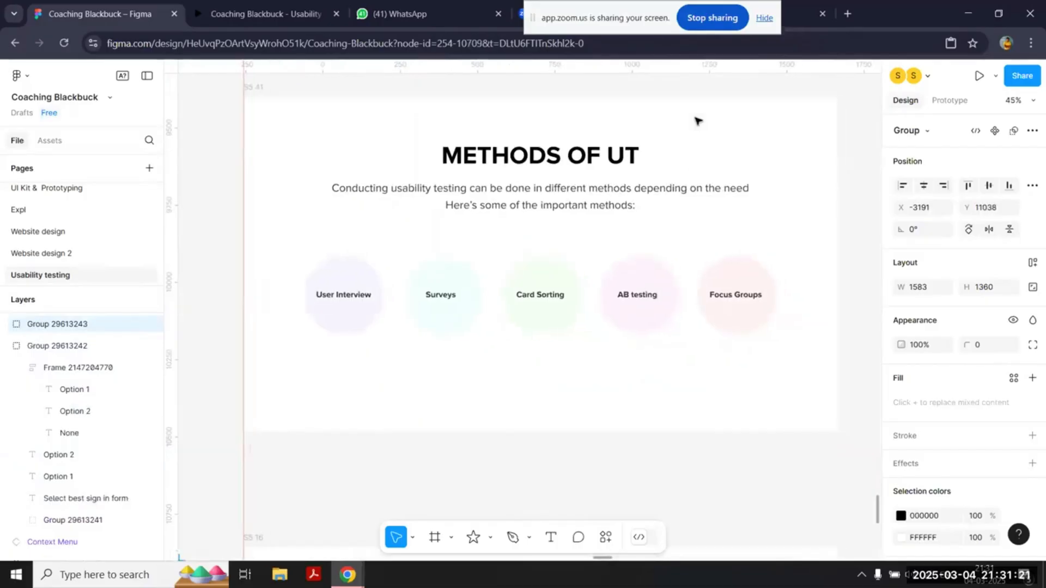
{"action": "scroll", "coordinate": [696, 120], "scroll_direction": "left", "scroll_amount": 20}
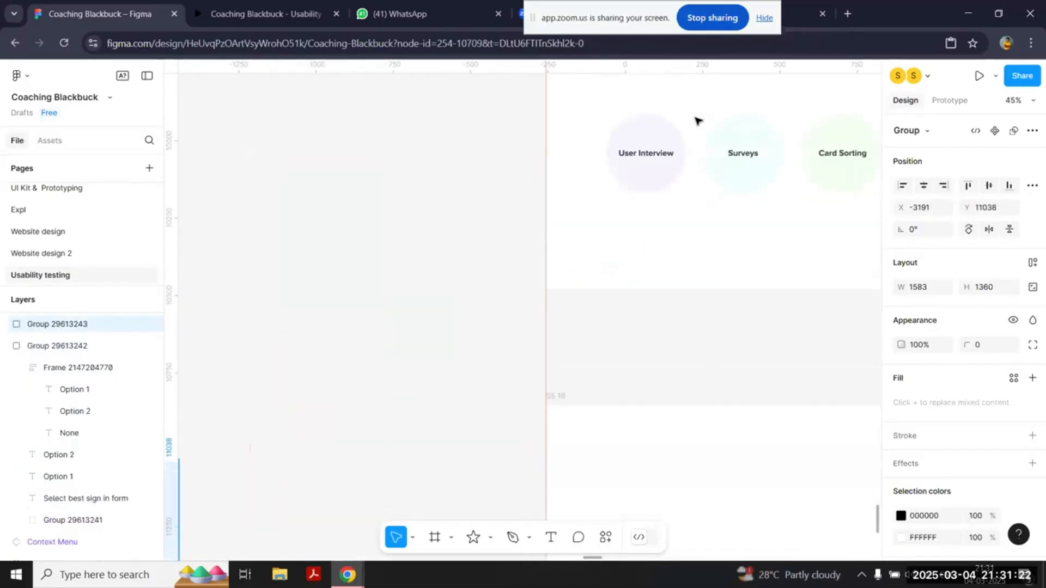
Step: Copy the frame of four section-name cards and place the copy beside the first Home_Dark_1 screen
{"action": "left_click", "coordinate": [576, 164]}
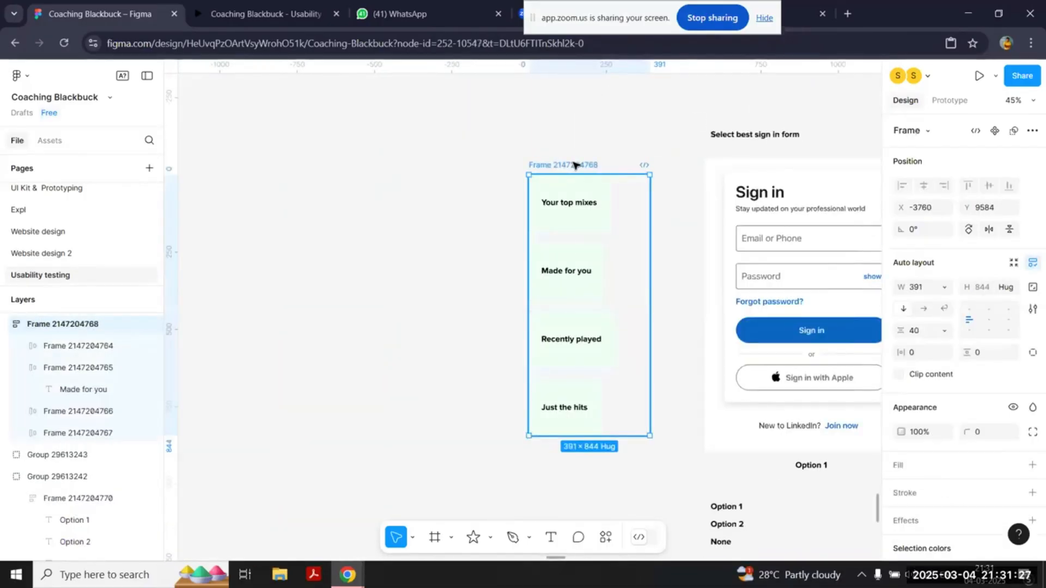
{"action": "key", "text": "Escape"}
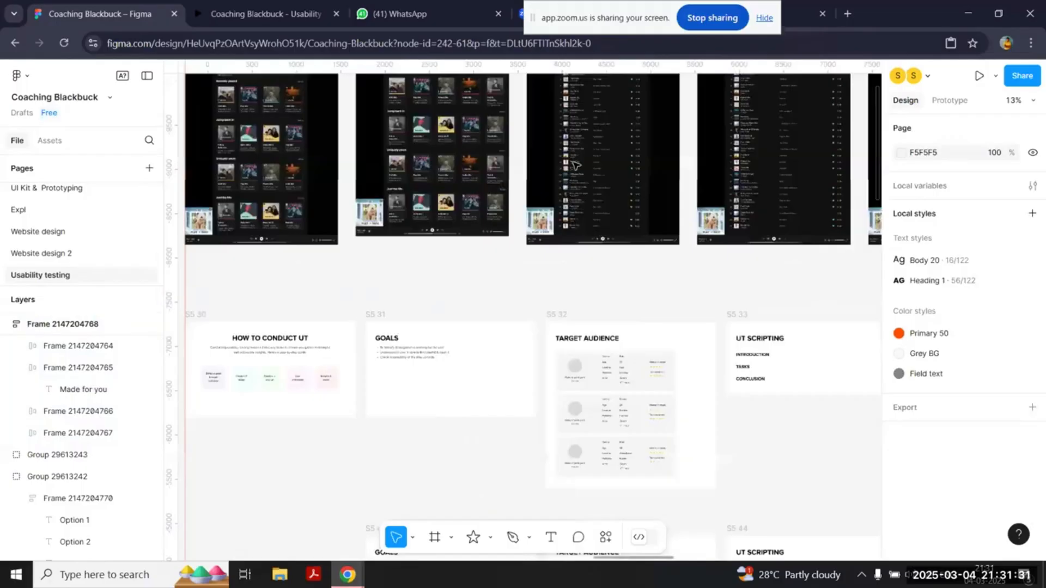
{"action": "scroll", "coordinate": [348, 232], "scroll_direction": "up", "scroll_amount": 5}
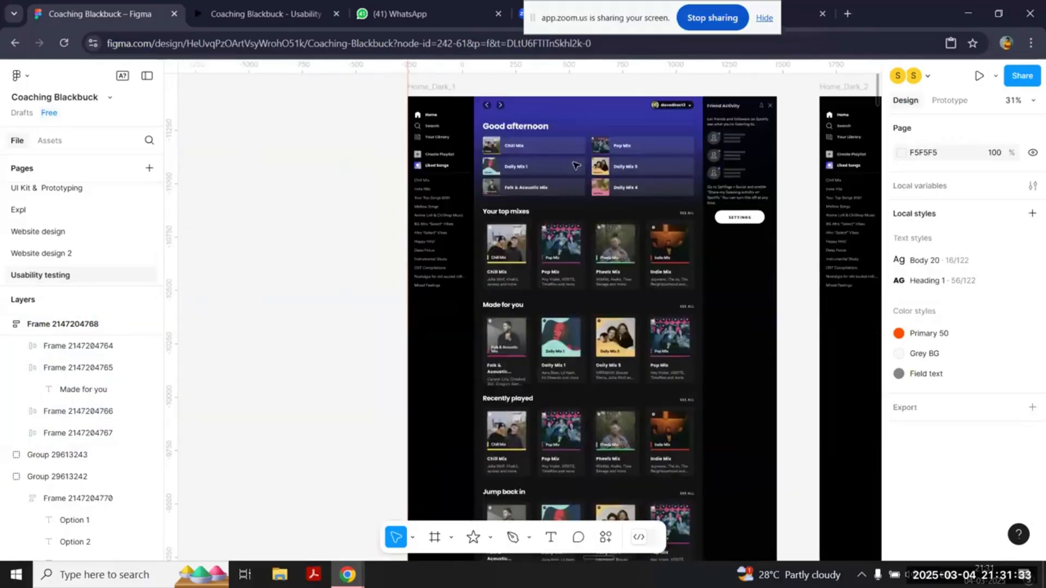
{"action": "scroll", "coordinate": [350, 231], "scroll_direction": "left", "scroll_amount": 3}
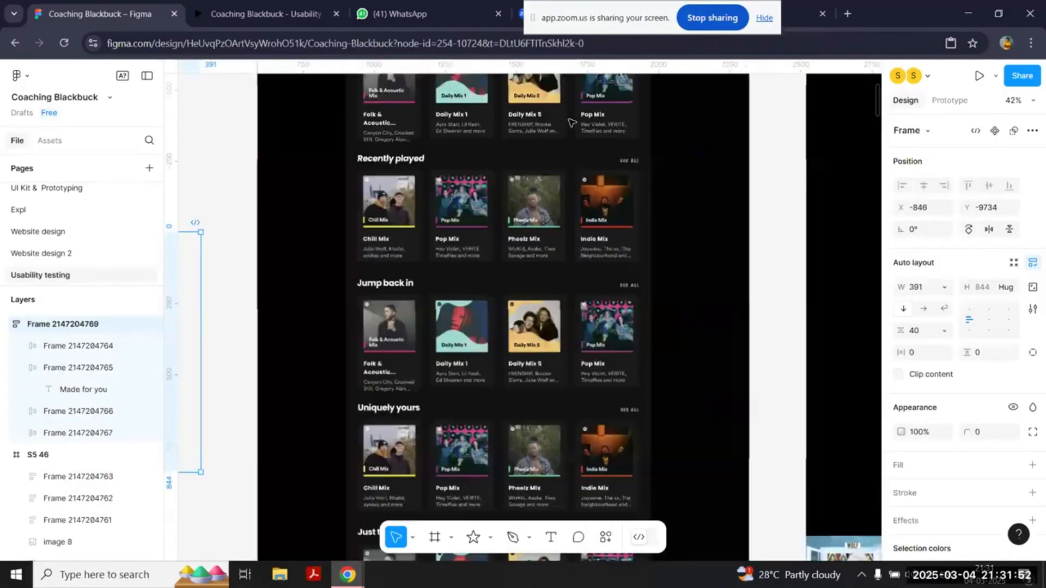
{"action": "scroll", "coordinate": [356, 185], "scroll_direction": "up", "scroll_amount": 5}
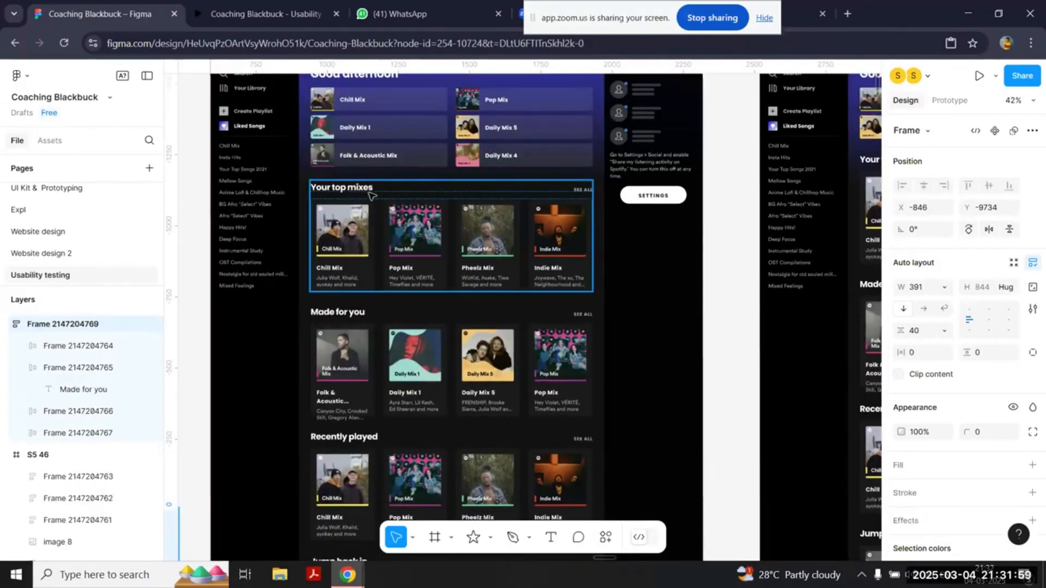
Step: Compare the section headings on the home screen with the copied cards beside it
{"action": "scroll", "coordinate": [363, 190], "scroll_direction": "down", "scroll_amount": 3}
{"action": "scroll", "coordinate": [370, 195], "scroll_direction": "up", "scroll_amount": 1}
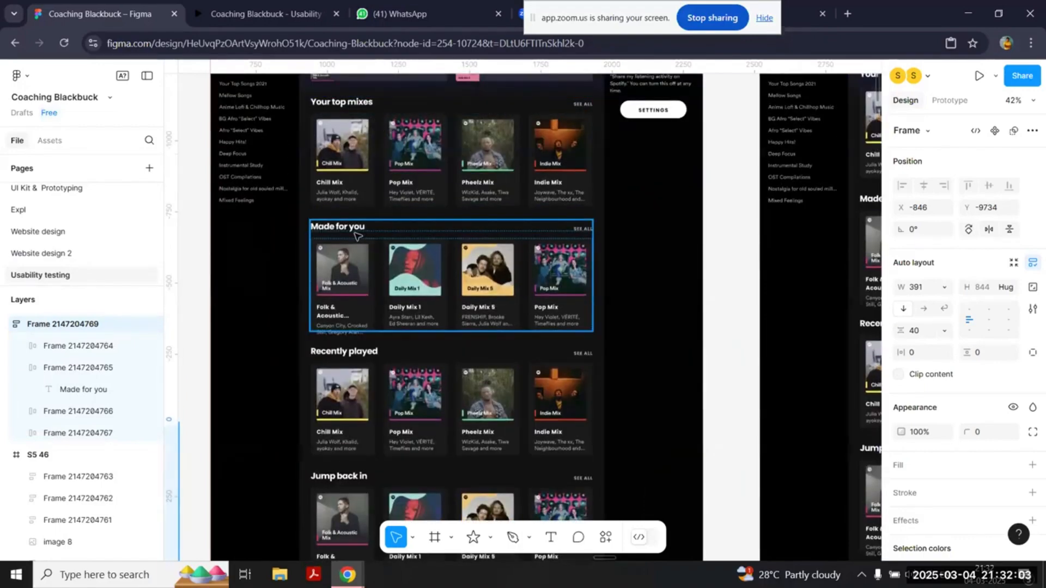
{"action": "scroll", "coordinate": [357, 235], "scroll_direction": "down", "scroll_amount": 1}
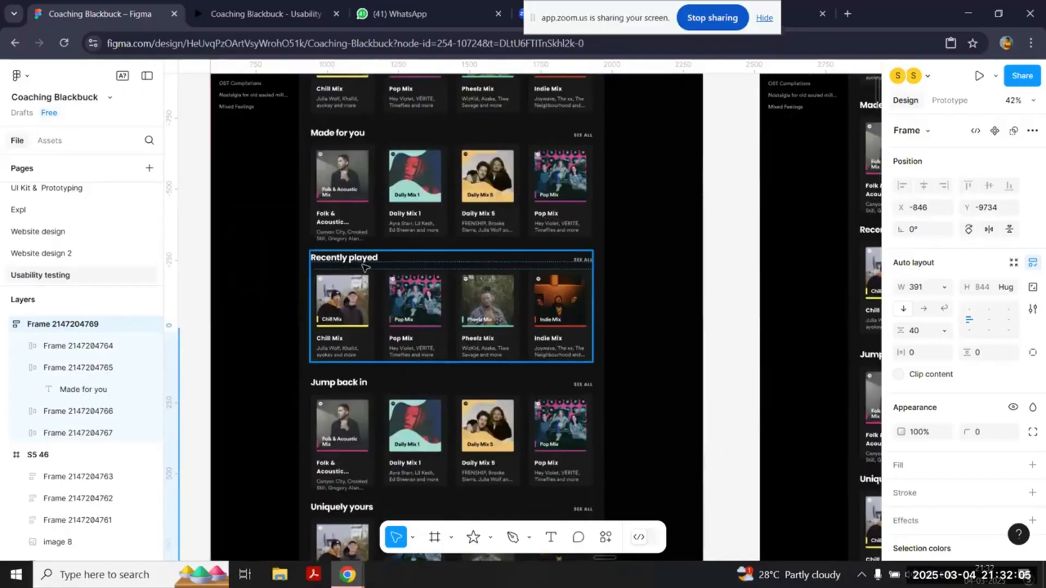
{"action": "scroll", "coordinate": [348, 452], "scroll_direction": "down", "scroll_amount": 5}
{"action": "key", "text": "shift+2"}
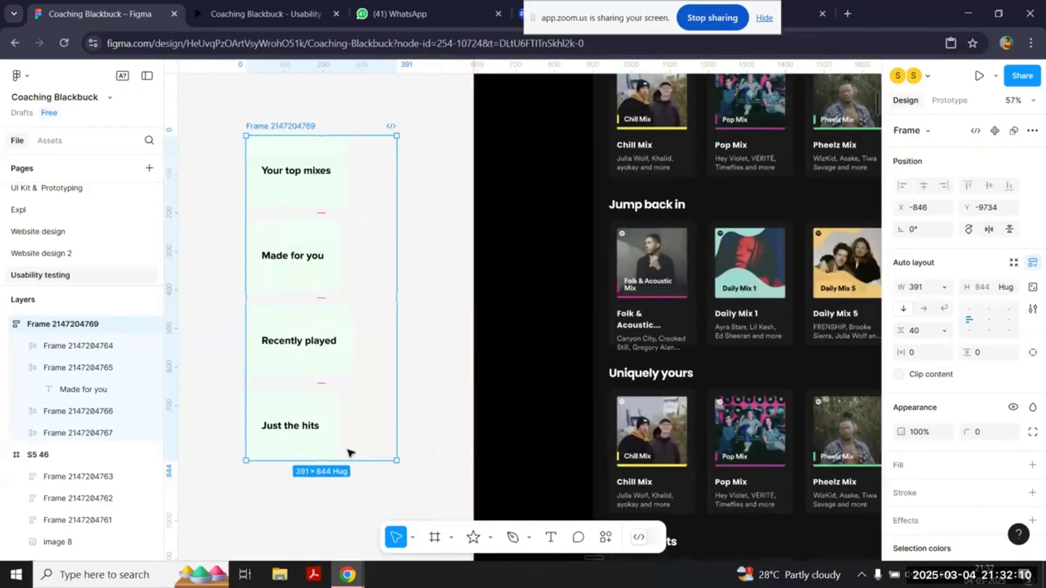
{"action": "scroll", "coordinate": [350, 453], "scroll_direction": "up", "scroll_amount": 1}
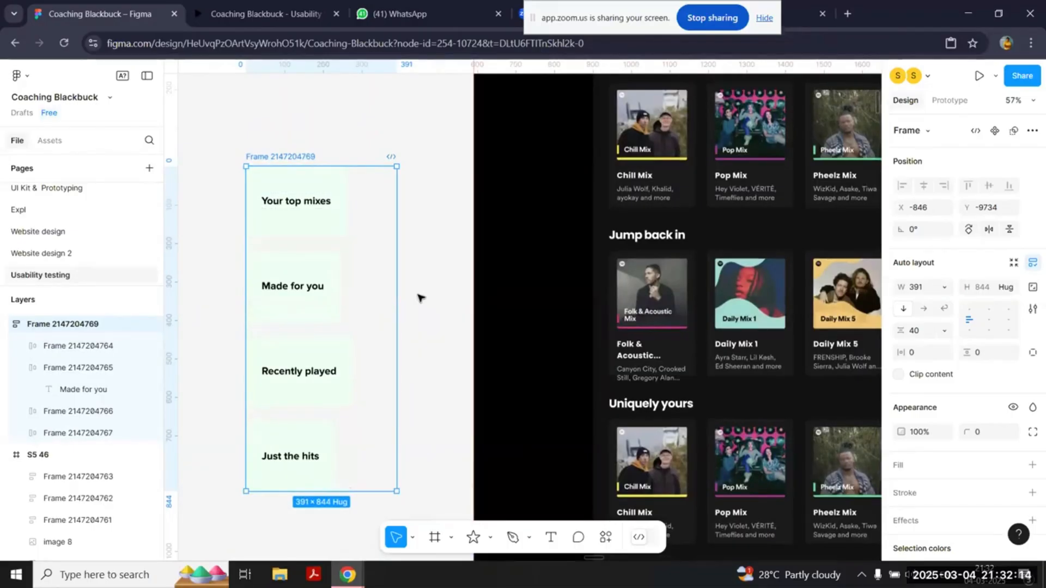
{"action": "scroll", "coordinate": [419, 297], "scroll_direction": "up", "scroll_amount": 5}
{"action": "key", "text": "shift+2"}
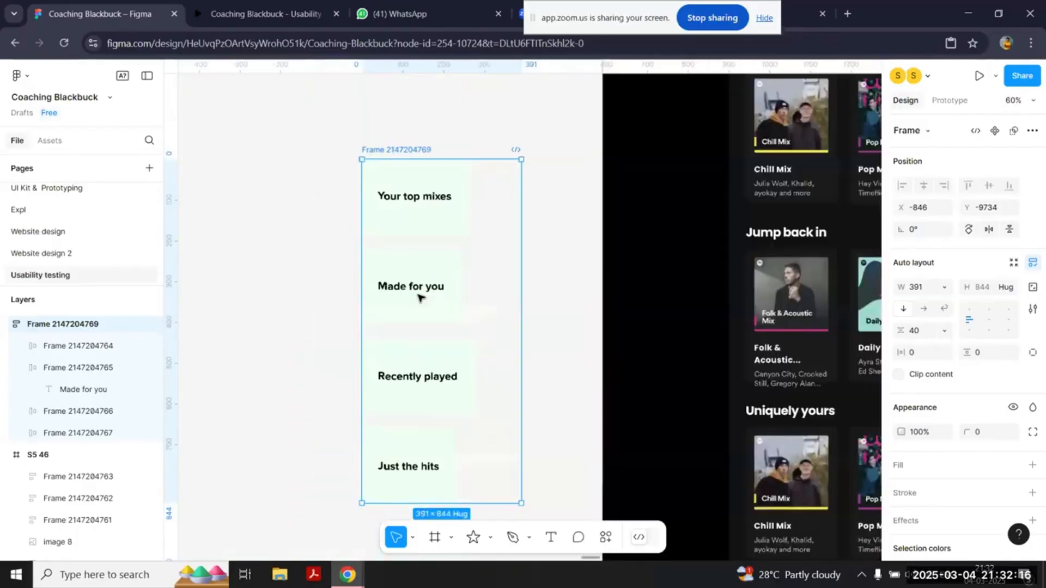
Step: Style the four copied cards with fill 007D2C, white FFFFFF text and a corner radius of 20
{"action": "left_click", "coordinate": [454, 228]}
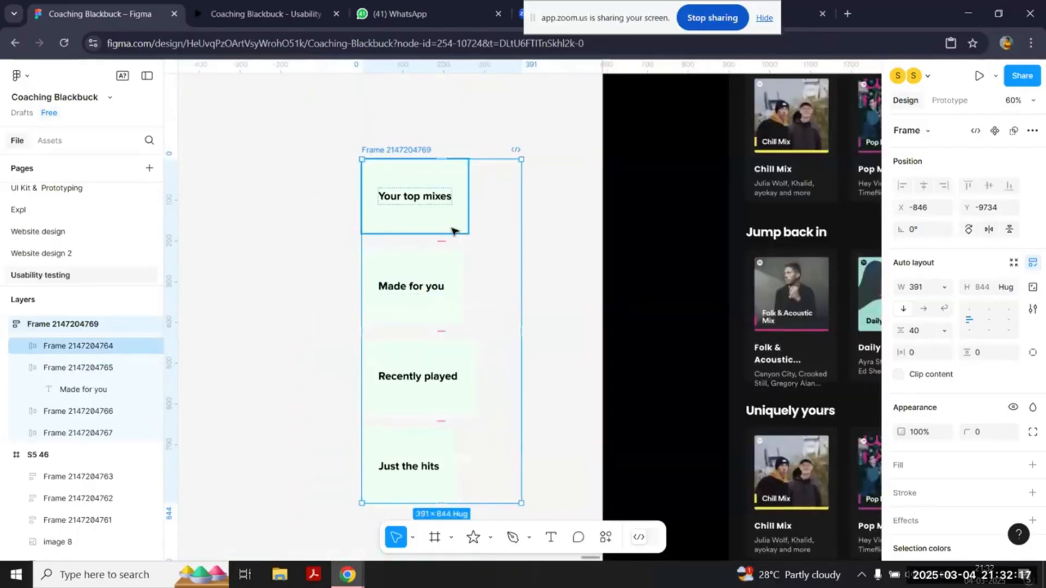
{"action": "left_click", "coordinate": [461, 315], "text": "shift"}
{"action": "left_click", "coordinate": [467, 401], "text": "shift"}
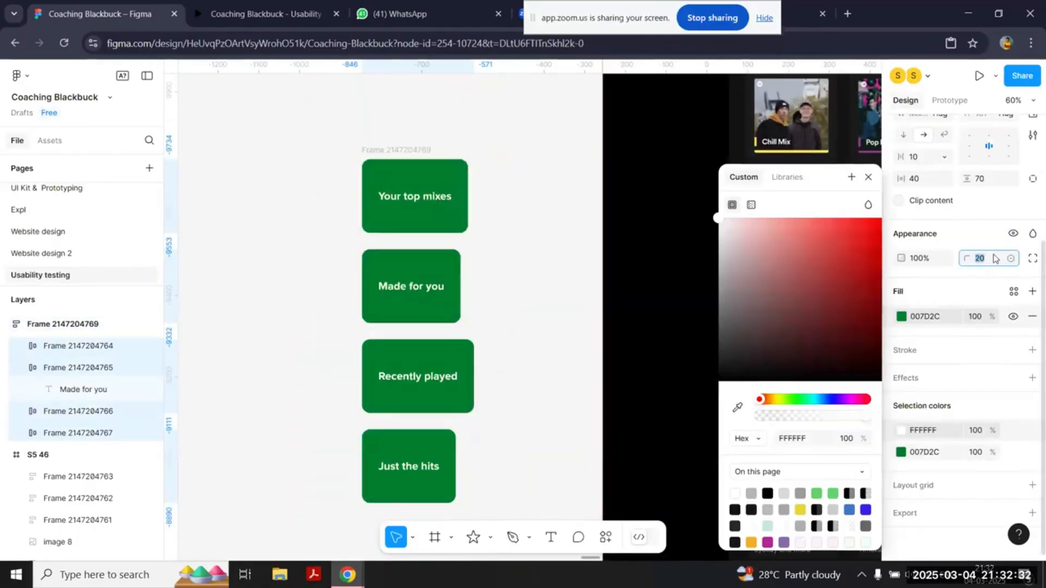
{"action": "left_click", "coordinate": [321, 136]}
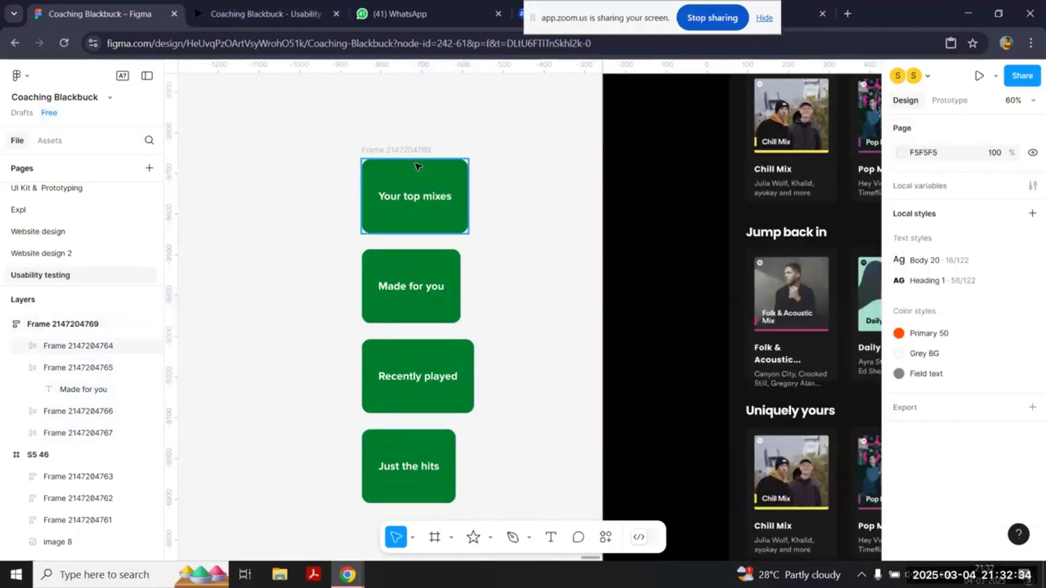
Step: Ungroup the auto layout frame around the green cards so each card stands alone
{"action": "left_click", "coordinate": [409, 155]}
{"action": "key", "text": "ctrl+shift+g"}
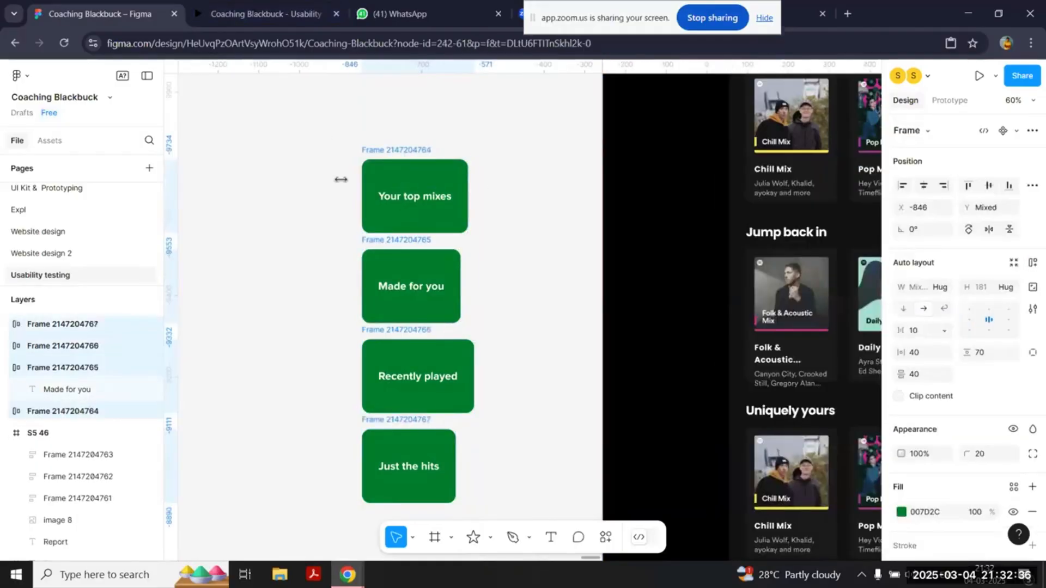
{"action": "left_click", "coordinate": [306, 172]}
Step: Rearrange the cards with "Made for you" below "Your top mixes" and "Recently played" and "Just the hits" staggered beside them
{"action": "left_click", "coordinate": [408, 151]}
{"action": "left_click_drag", "start_coordinate": [409, 151], "coordinate": [255, 122]}
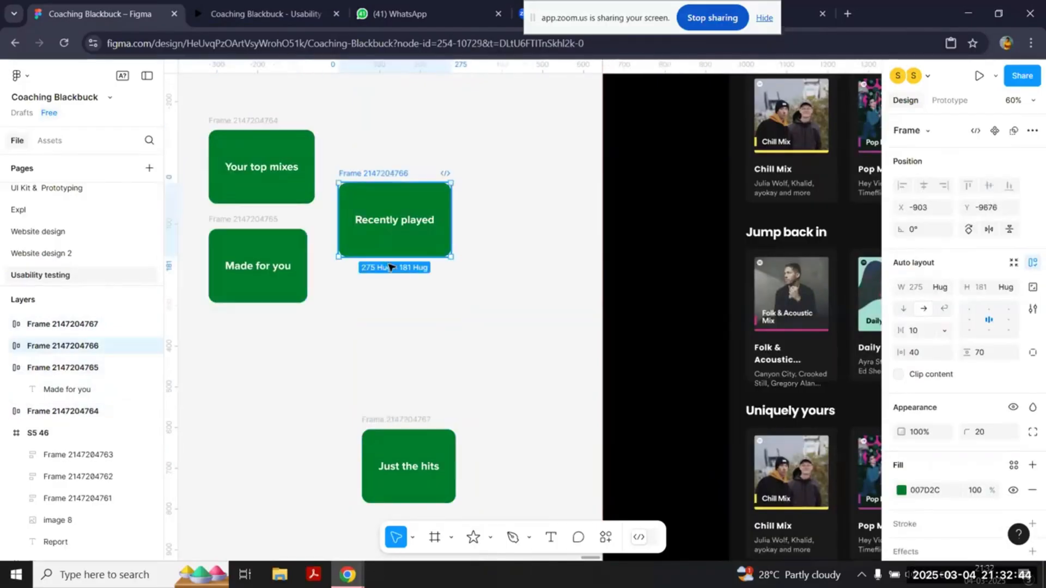
{"action": "left_click_drag", "start_coordinate": [415, 420], "coordinate": [497, 278]}
{"action": "scroll", "coordinate": [497, 278], "scroll_direction": "left", "scroll_amount": 3}
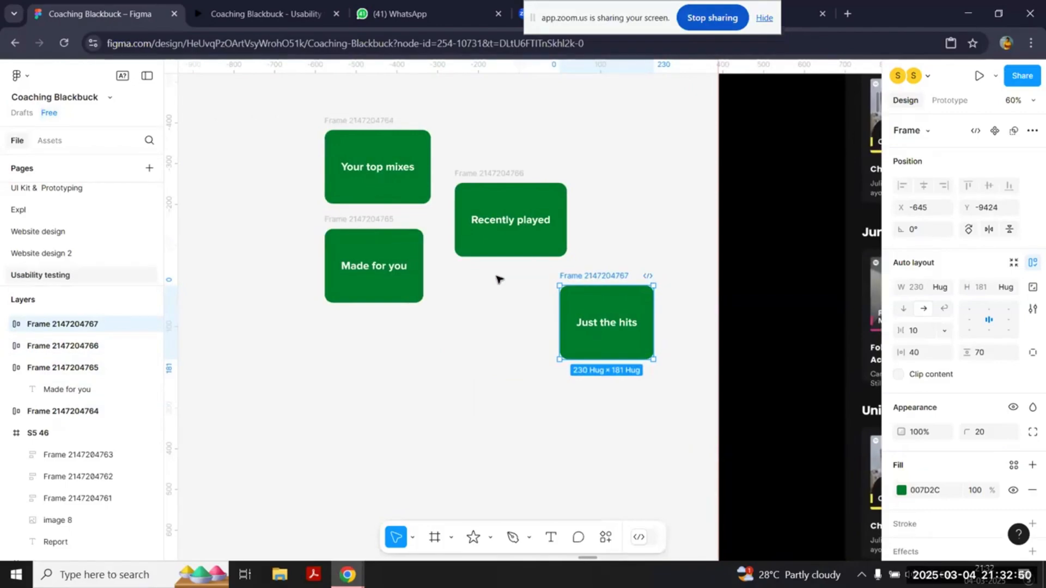
{"action": "scroll", "coordinate": [374, 125], "scroll_direction": "up", "scroll_amount": 2}
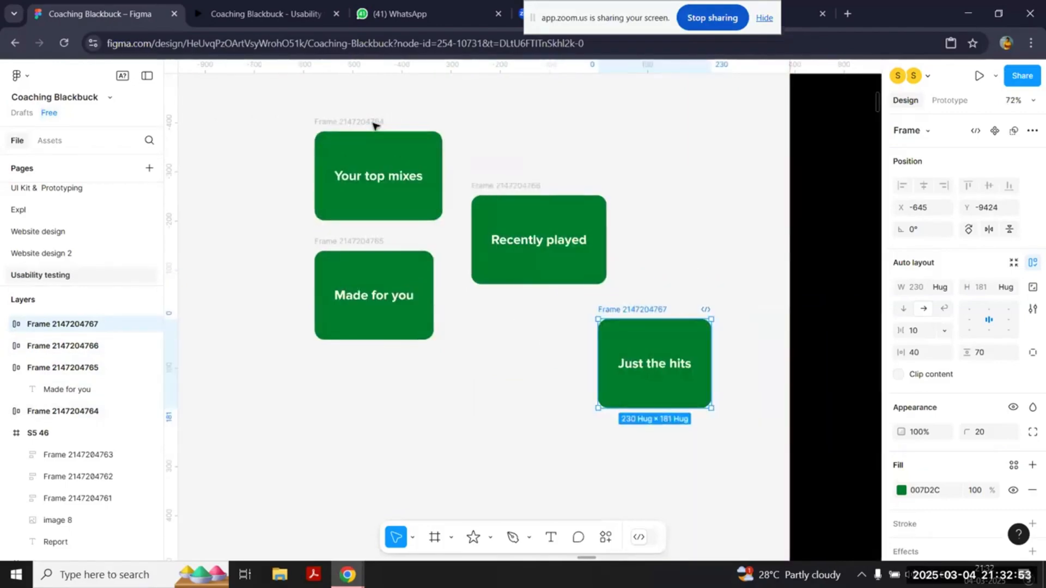
Step: Examine the Goals slide's list of testing goals and the How to Conduct UT slide's steps
{"action": "scroll", "coordinate": [373, 125], "scroll_direction": "down", "scroll_amount": 8}
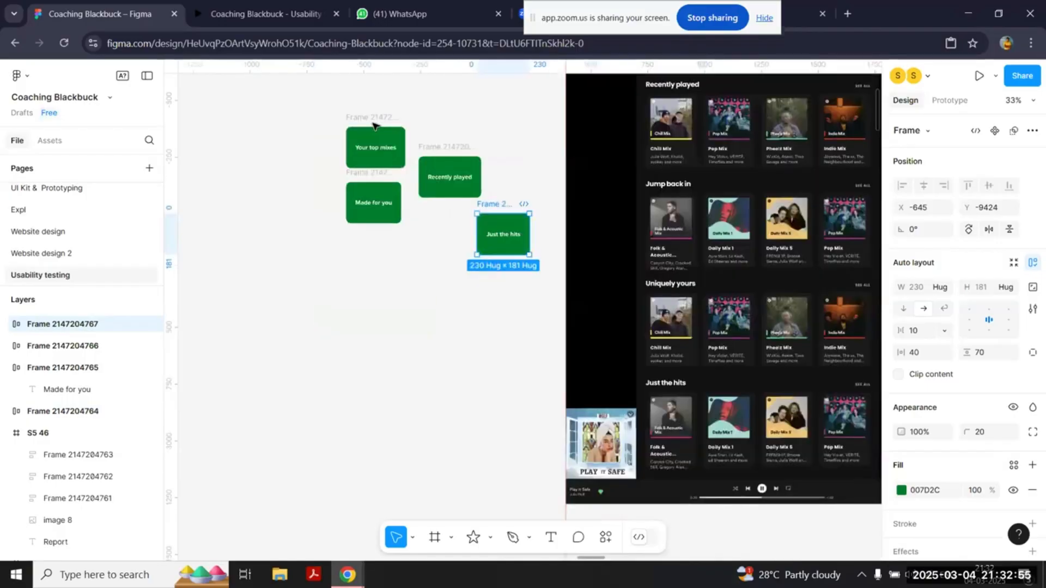
{"action": "scroll", "coordinate": [374, 125], "scroll_direction": "right", "scroll_amount": 5}
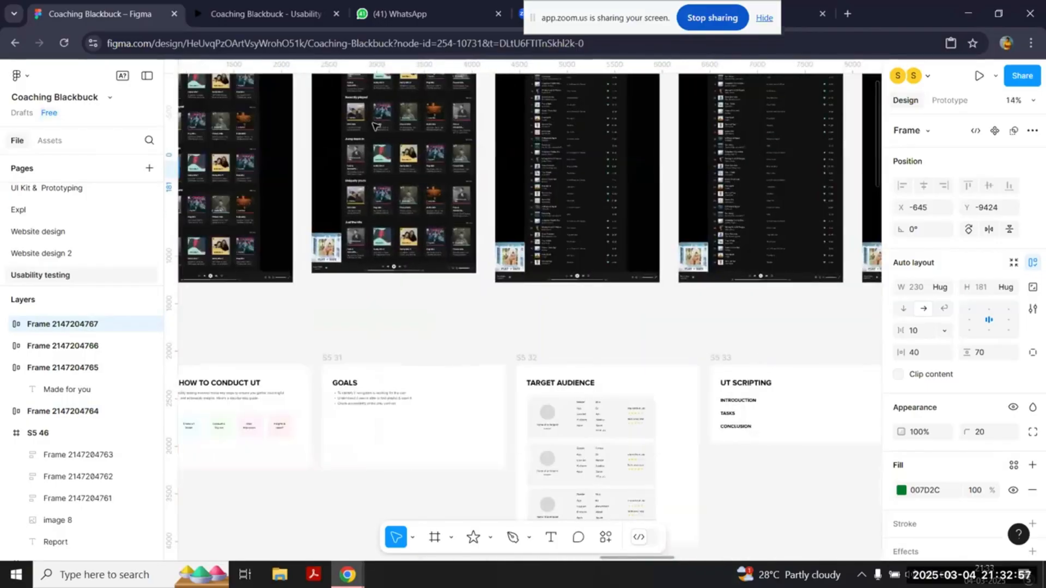
{"action": "scroll", "coordinate": [374, 125], "scroll_direction": "down", "scroll_amount": 2}
{"action": "scroll", "coordinate": [425, 285], "scroll_direction": "up", "scroll_amount": 4}
{"action": "left_click", "coordinate": [425, 285]}
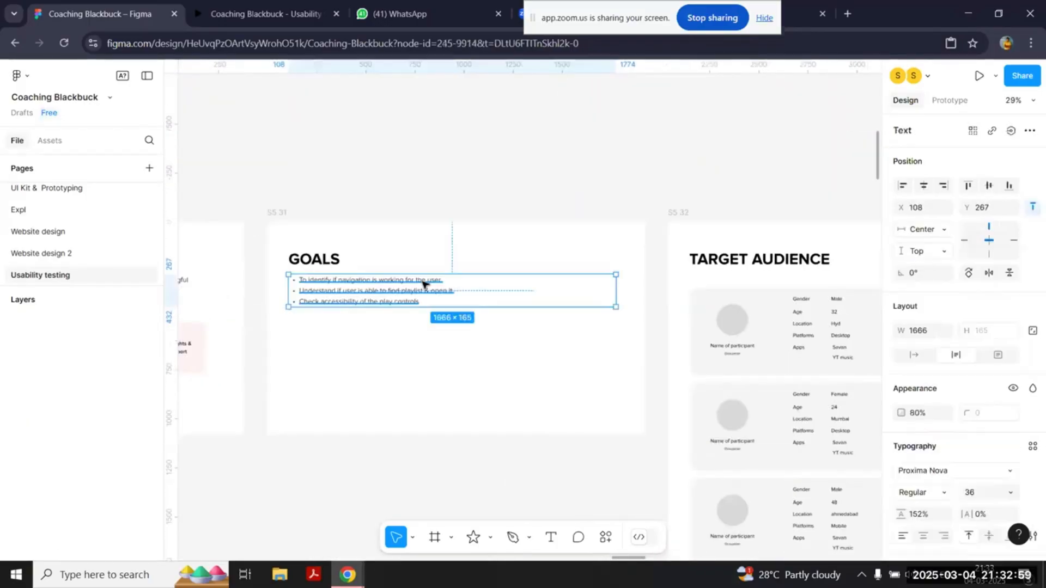
{"action": "scroll", "coordinate": [425, 284], "scroll_direction": "left", "scroll_amount": 8}
{"action": "scroll", "coordinate": [425, 285], "scroll_direction": "up", "scroll_amount": 2}
{"action": "scroll", "coordinate": [425, 285], "scroll_direction": "up", "scroll_amount": 2}
{"action": "scroll", "coordinate": [425, 285], "scroll_direction": "right", "scroll_amount": 10}
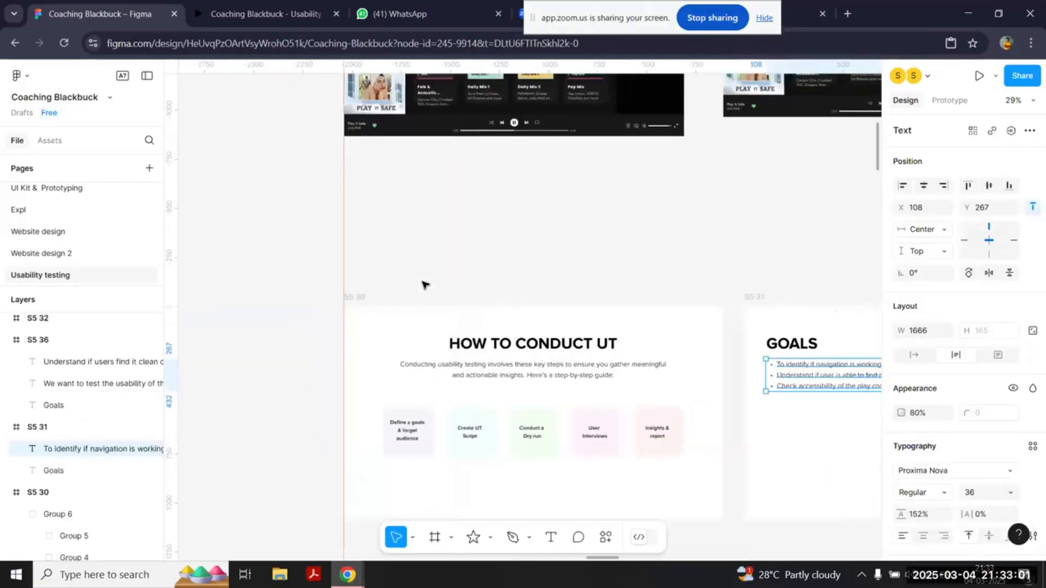
Step: Review the home screen designs and the Target Audience and UT Scripting slides
{"action": "scroll", "coordinate": [424, 285], "scroll_direction": "left", "scroll_amount": 10}
{"action": "scroll", "coordinate": [424, 285], "scroll_direction": "up", "scroll_amount": 6}
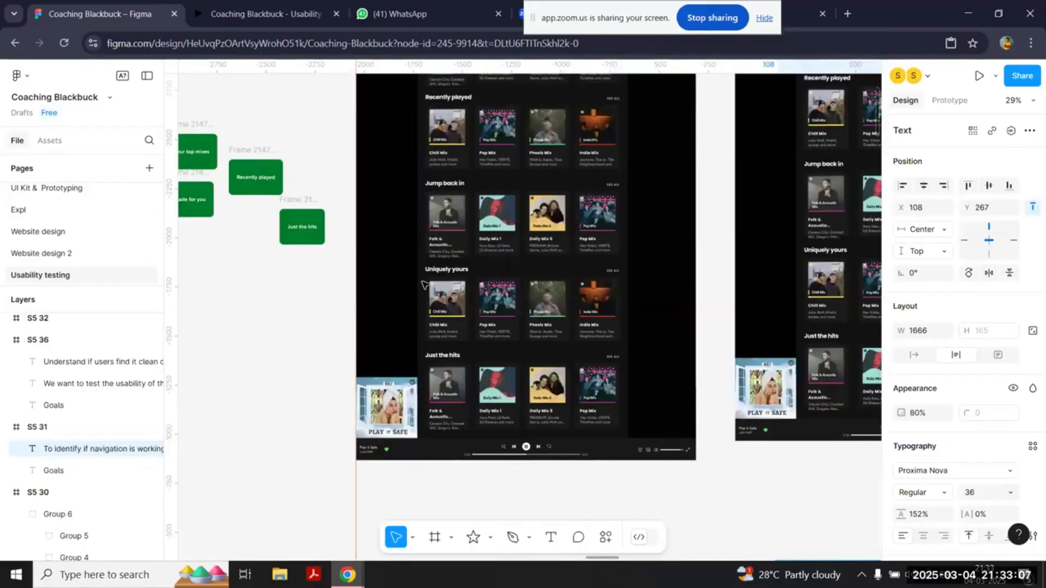
{"action": "scroll", "coordinate": [424, 284], "scroll_direction": "right", "scroll_amount": 6}
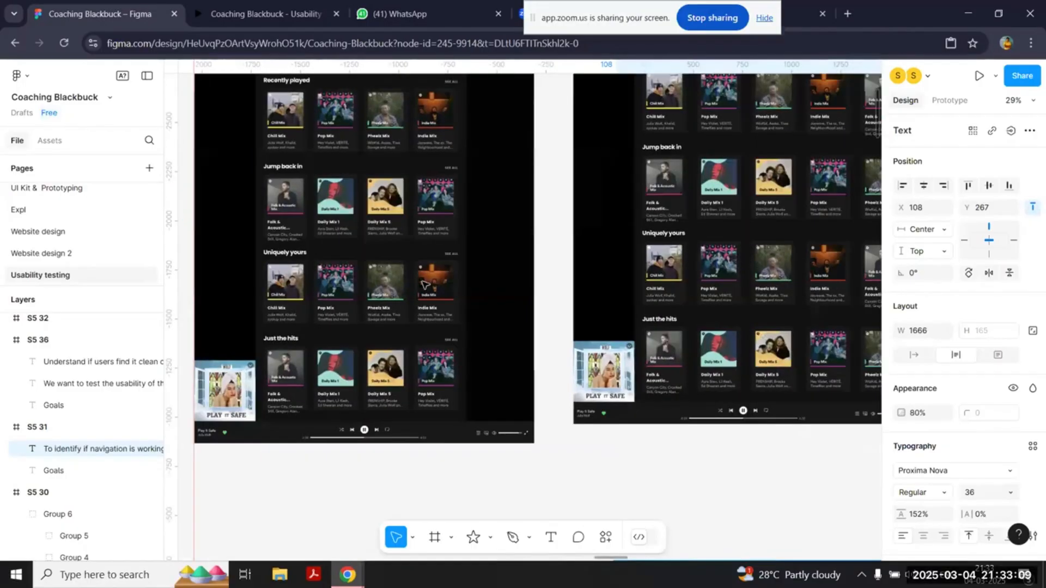
{"action": "scroll", "coordinate": [423, 283], "scroll_direction": "down", "scroll_amount": 2}
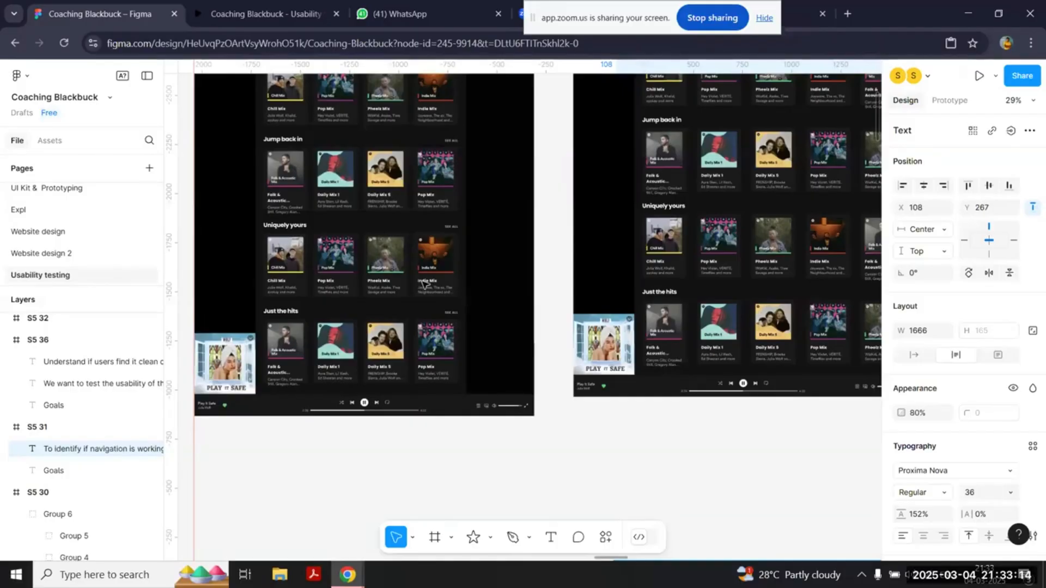
{"action": "scroll", "coordinate": [424, 283], "scroll_direction": "down", "scroll_amount": 4}
{"action": "scroll", "coordinate": [423, 283], "scroll_direction": "right", "scroll_amount": 10}
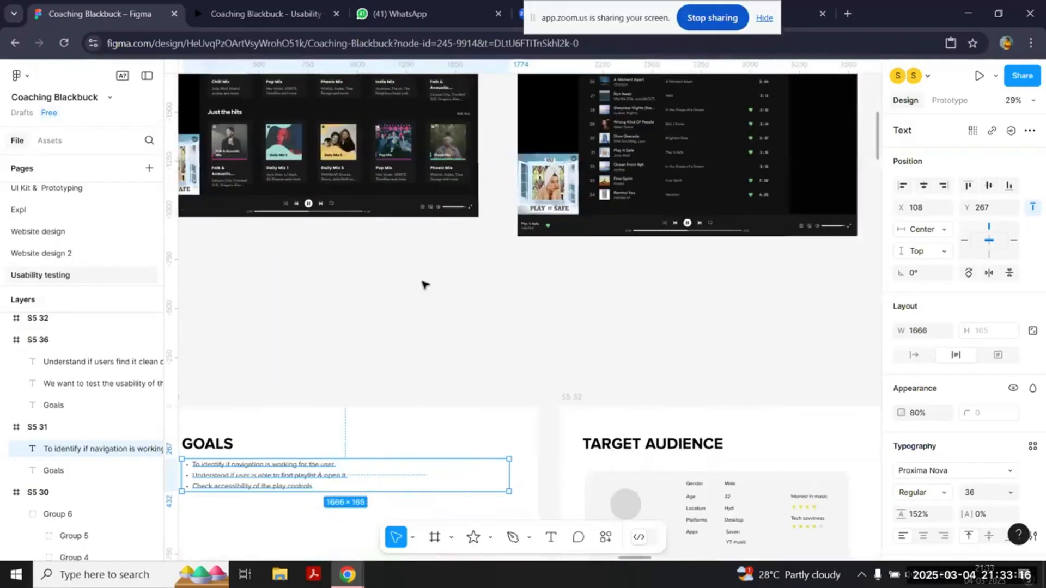
{"action": "scroll", "coordinate": [423, 284], "scroll_direction": "down", "scroll_amount": 2}
{"action": "scroll", "coordinate": [424, 284], "scroll_direction": "right", "scroll_amount": 3}
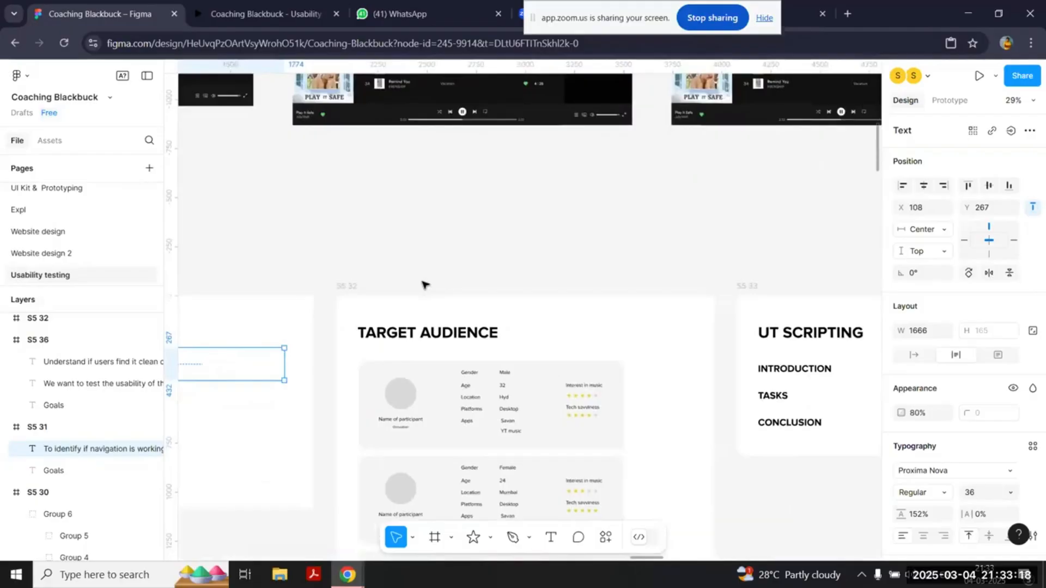
{"action": "scroll", "coordinate": [425, 283], "scroll_direction": "right", "scroll_amount": 8}
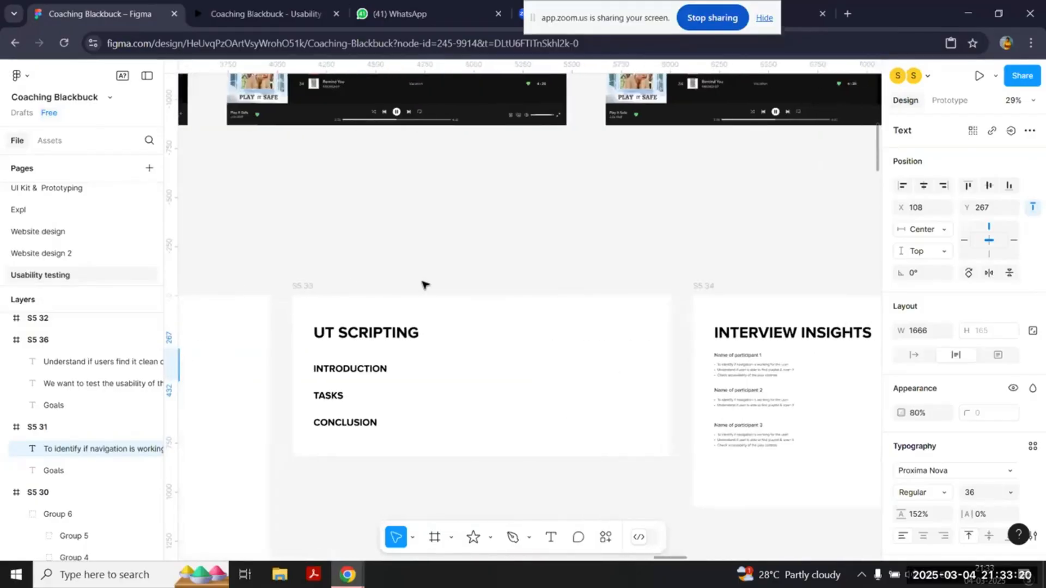
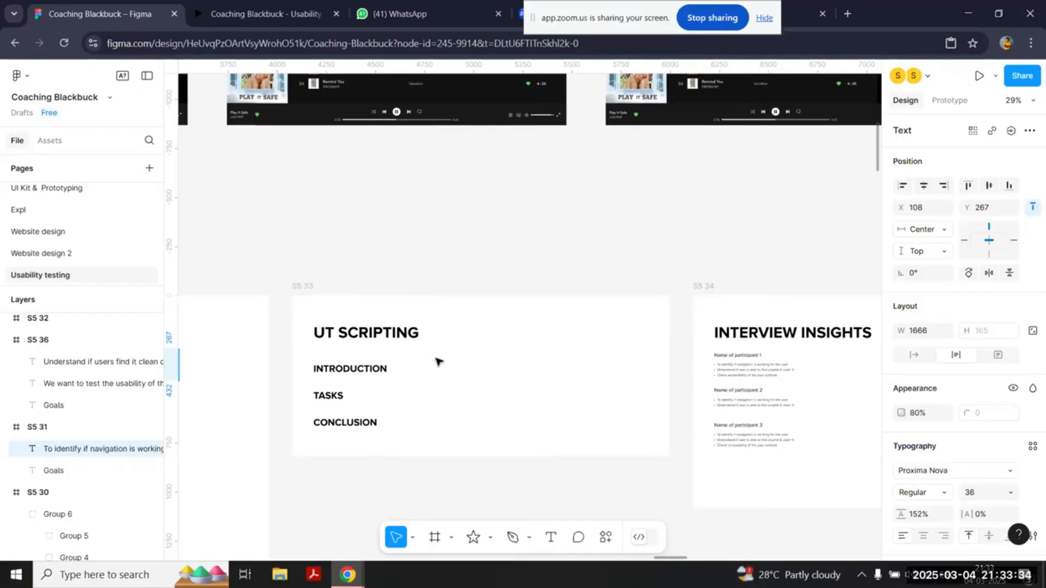
Step: Stack the green cards in one left-aligned column ordered Recently played, Your top mixes, Made for you, Just the hits
{"action": "scroll", "coordinate": [438, 362], "scroll_direction": "left", "scroll_amount": 13}
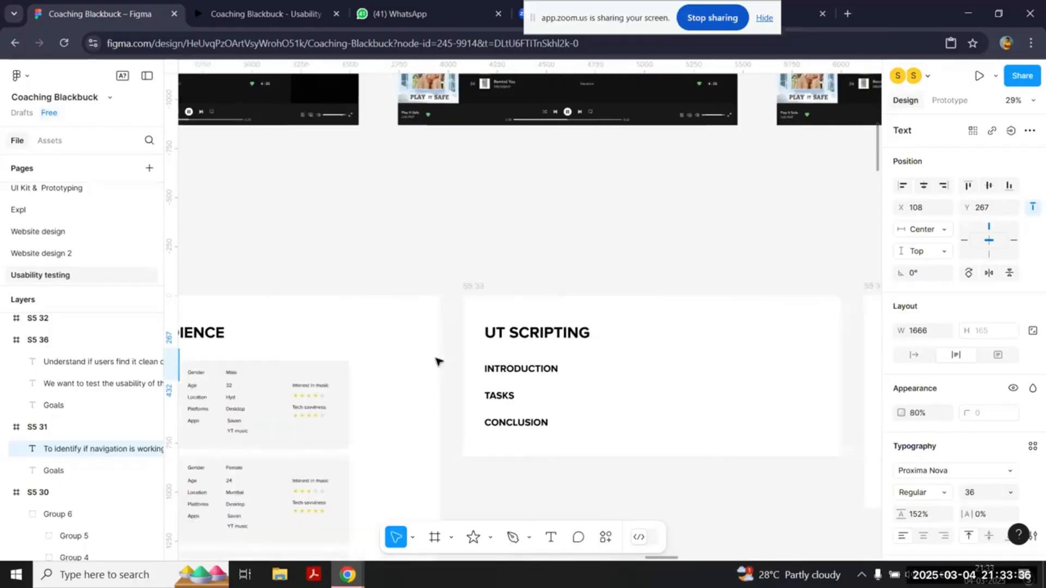
{"action": "scroll", "coordinate": [439, 362], "scroll_direction": "up", "scroll_amount": 3}
{"action": "scroll", "coordinate": [439, 362], "scroll_direction": "left", "scroll_amount": 15}
{"action": "scroll", "coordinate": [439, 362], "scroll_direction": "up", "scroll_amount": 3}
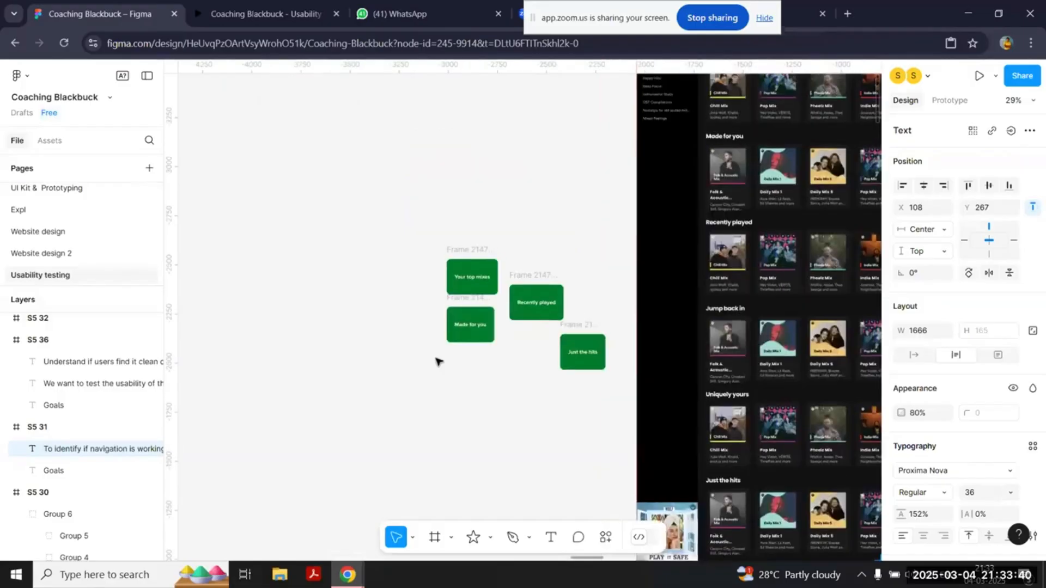
{"action": "scroll", "coordinate": [439, 362], "scroll_direction": "up", "scroll_amount": 5}
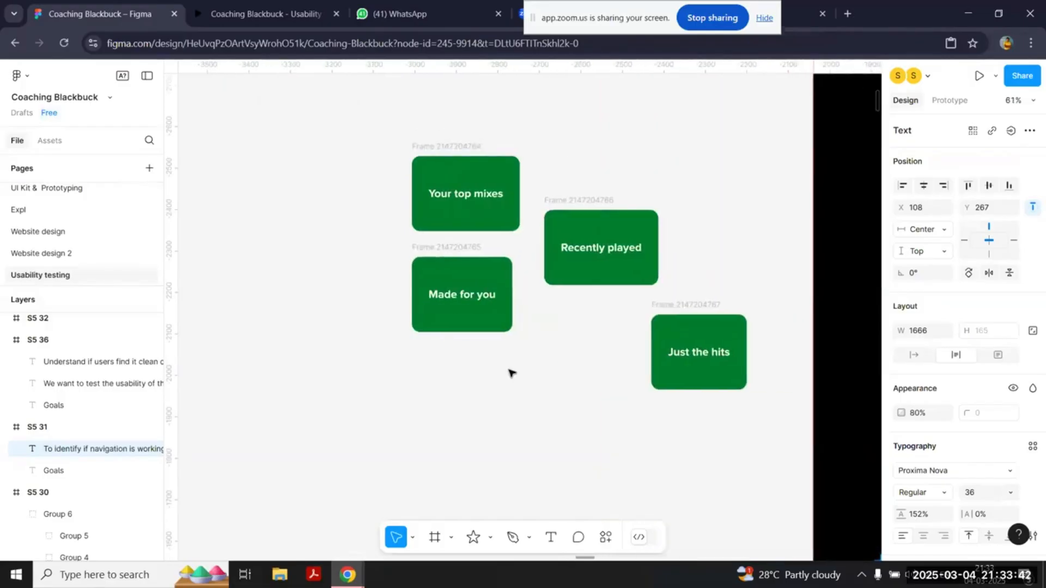
{"action": "scroll", "coordinate": [511, 373], "scroll_direction": "down", "scroll_amount": 1}
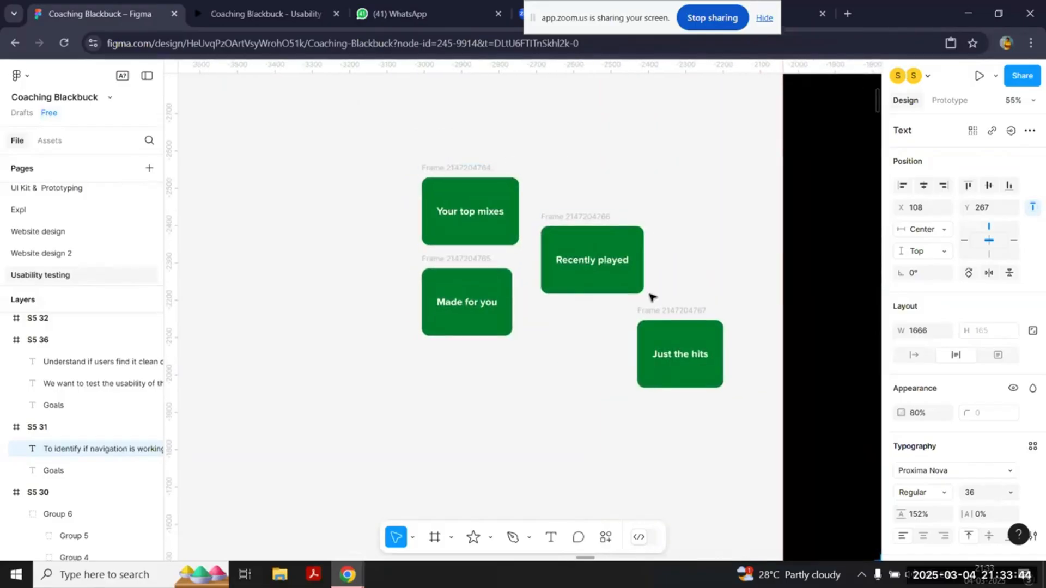
{"action": "left_click_drag", "start_coordinate": [596, 217], "coordinate": [302, 133]}
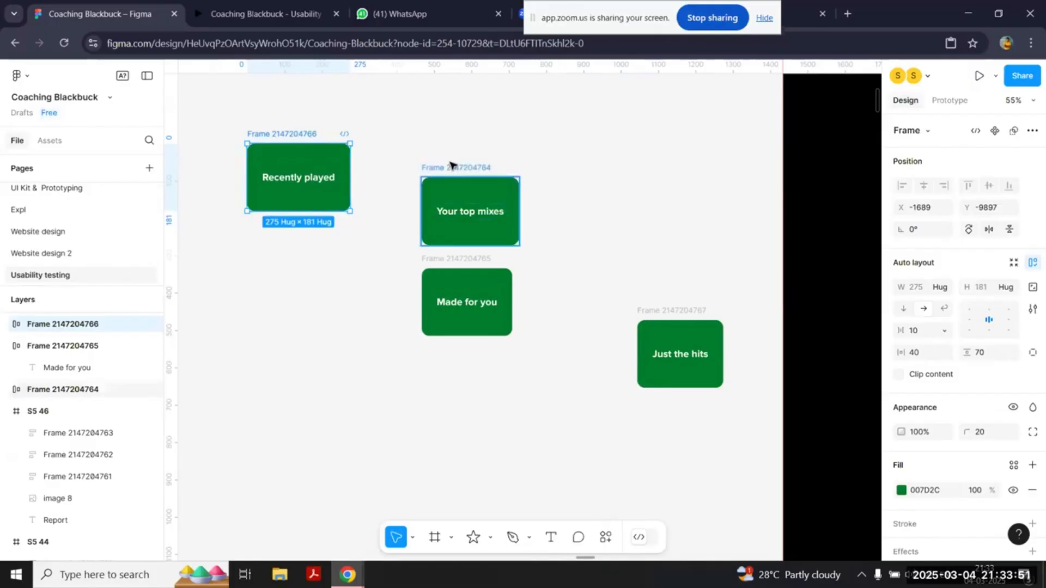
{"action": "left_click_drag", "start_coordinate": [451, 165], "coordinate": [274, 219]}
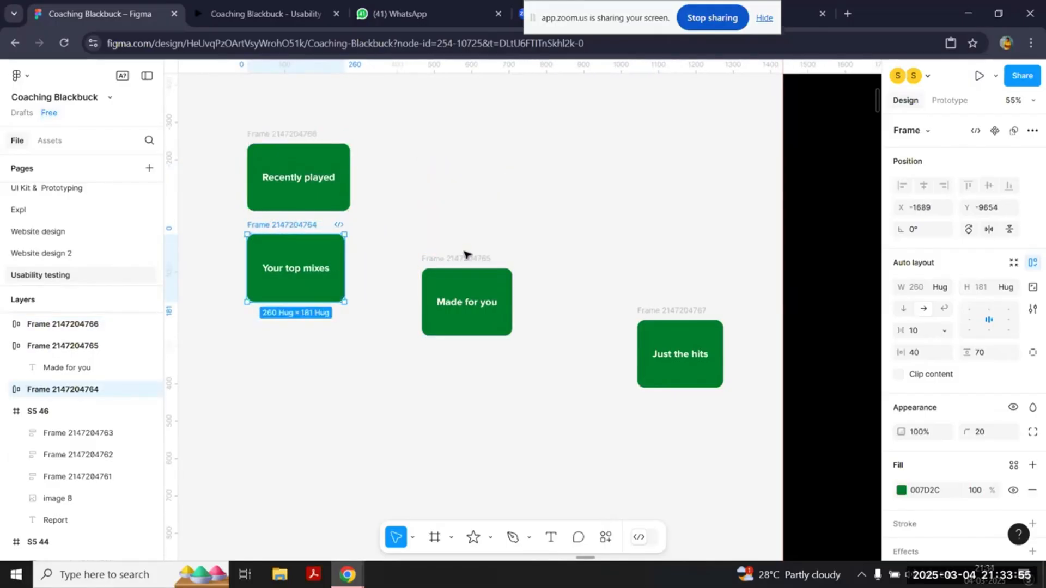
{"action": "left_click_drag", "start_coordinate": [709, 320], "coordinate": [429, 419]}
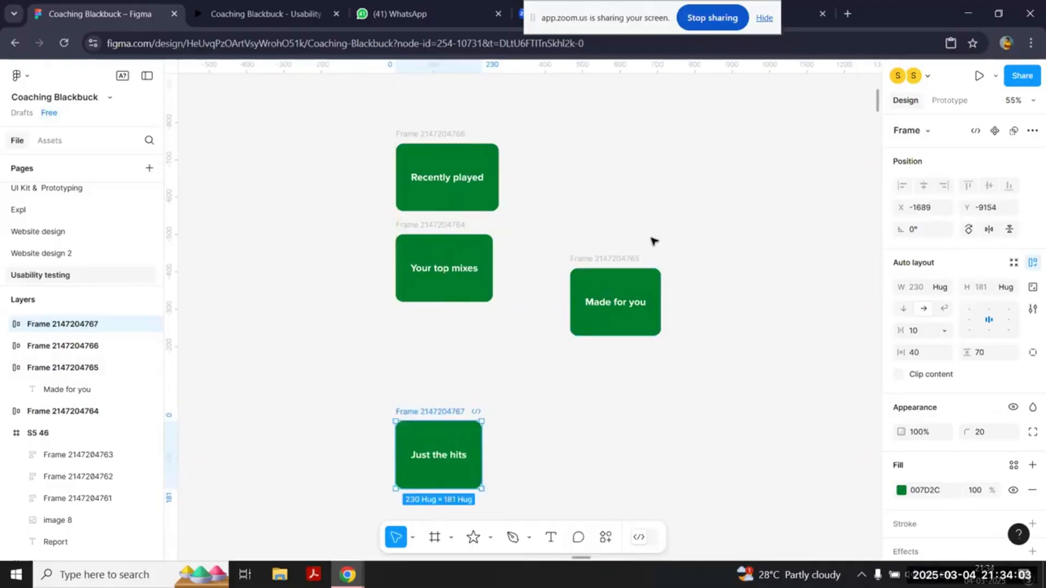
{"action": "left_click_drag", "start_coordinate": [614, 261], "coordinate": [440, 323]}
{"action": "left_click", "coordinate": [610, 329]}
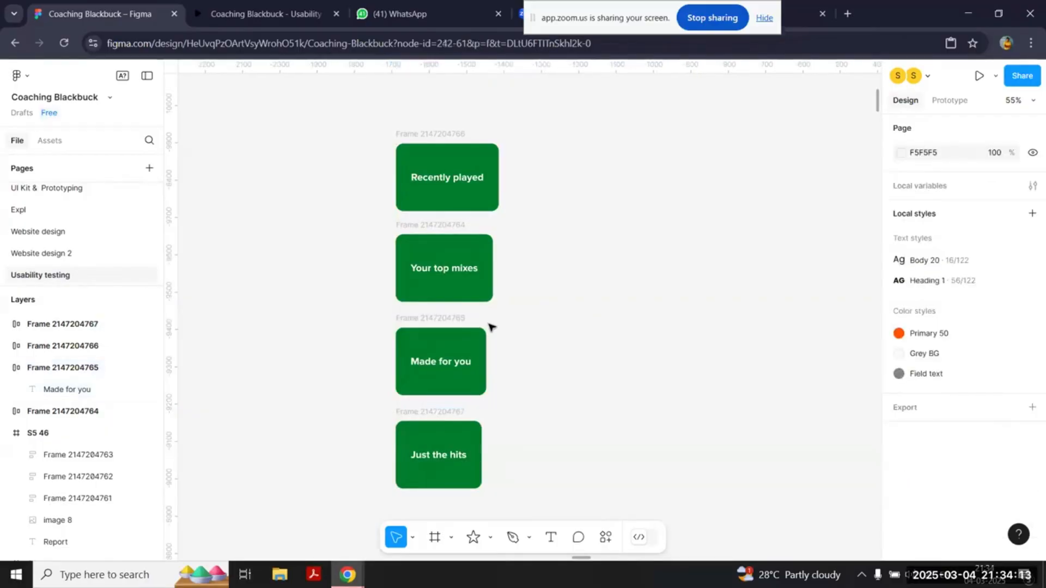
Step: Add the heading text "Frequently listen to specific songs" above the column of green cards, using a copy of the Recently played label
{"action": "scroll", "coordinate": [673, 227], "scroll_direction": "down", "scroll_amount": 3}
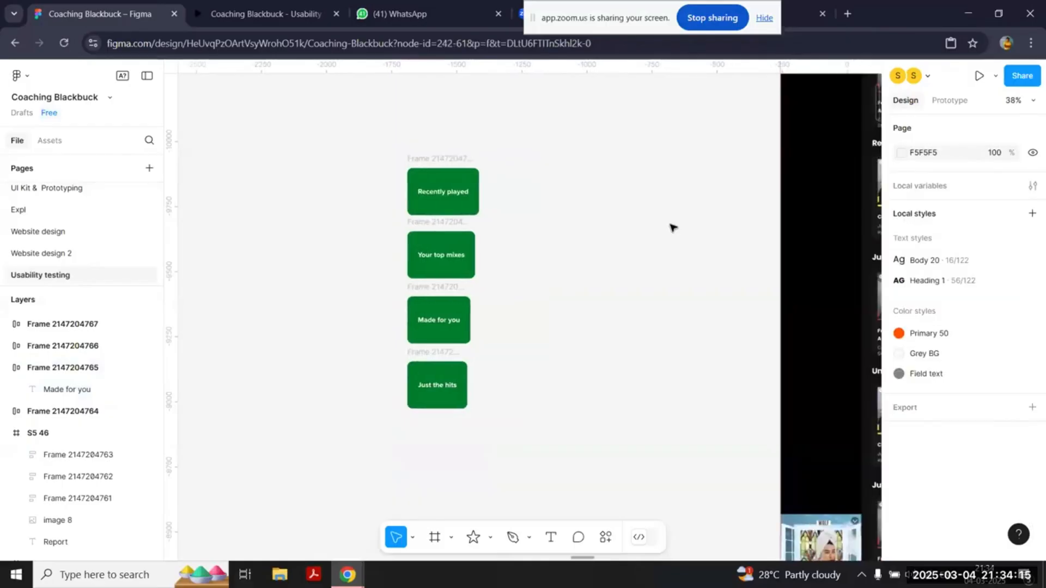
{"action": "left_click", "coordinate": [451, 196]}
{"action": "left_click_drag", "start_coordinate": [451, 196], "coordinate": [440, 131]}
{"action": "scroll", "coordinate": [440, 132], "scroll_direction": "up", "scroll_amount": 3}
{"action": "key", "text": "Return"}
{"action": "type", "text": "Fre"}
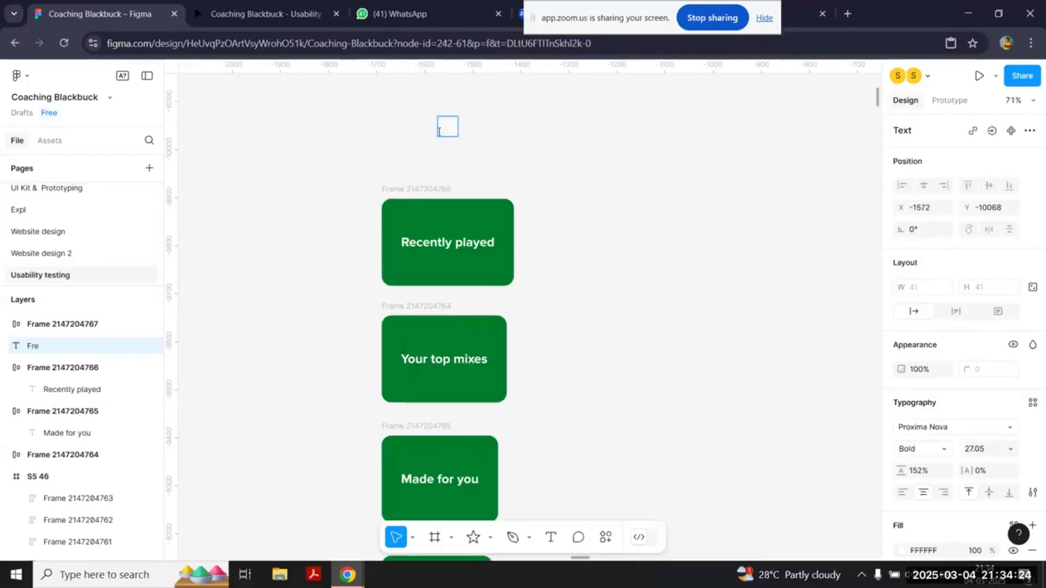
{"action": "type", "text": "quently listen to specific songs"}
{"action": "key", "text": "Escape"}
Step: Set the heading's fill to black (000000) and narrow its text box to 245 wide so it wraps onto two lines
{"action": "scroll", "coordinate": [646, 222], "scroll_direction": "down", "scroll_amount": 4}
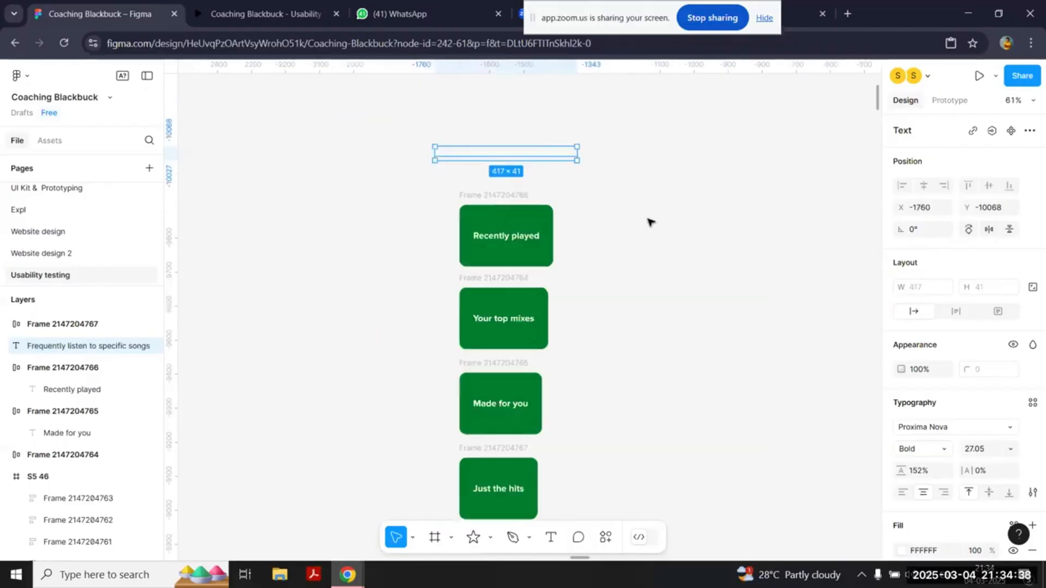
{"action": "scroll", "coordinate": [912, 428], "scroll_direction": "down", "scroll_amount": 3}
{"action": "left_click", "coordinate": [902, 424]}
{"action": "left_click", "coordinate": [720, 379]}
{"action": "left_click_drag", "start_coordinate": [590, 166], "coordinate": [565, 166]}
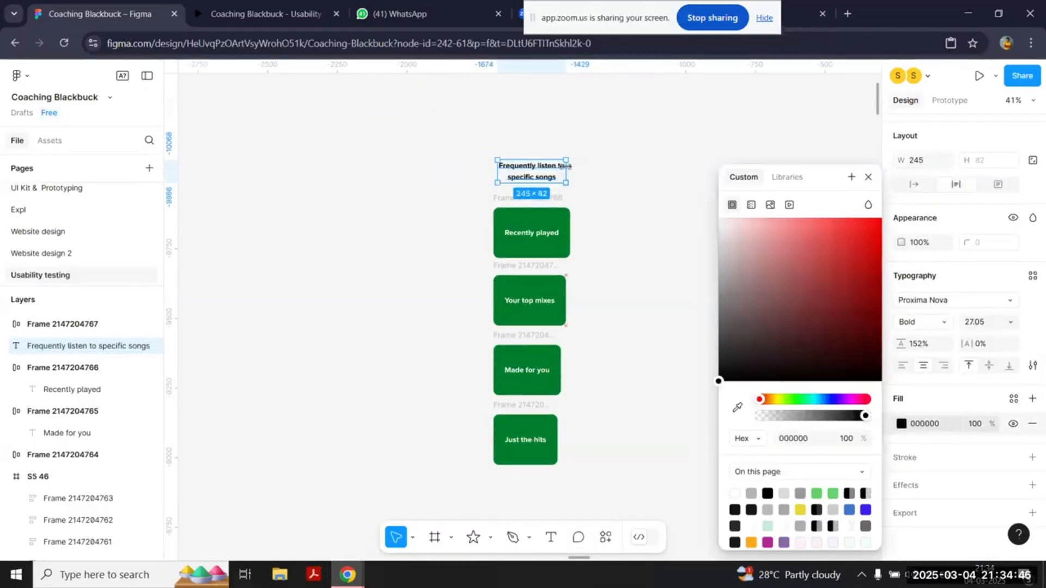
{"action": "left_click", "coordinate": [620, 257]}
Step: Duplicate the heading beside the first column and change the copy's text to "Explorer"
{"action": "scroll", "coordinate": [619, 257], "scroll_direction": "right", "scroll_amount": 2}
{"action": "left_click", "coordinate": [443, 177]}
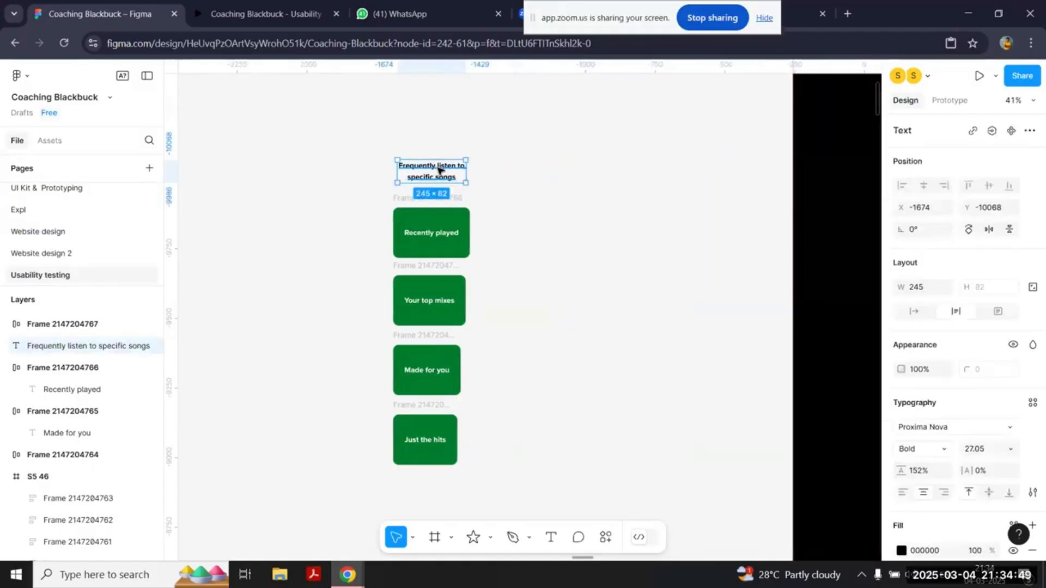
{"action": "left_click_drag", "start_coordinate": [442, 177], "coordinate": [553, 169]}
{"action": "scroll", "coordinate": [553, 169], "scroll_direction": "up", "scroll_amount": 3}
{"action": "double_click", "coordinate": [553, 169]}
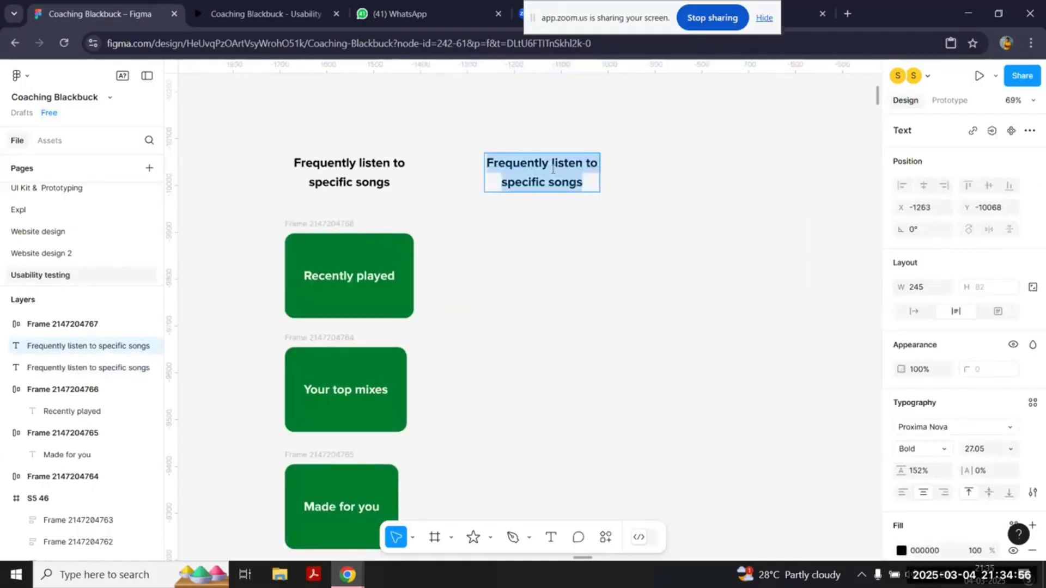
{"action": "type", "text": "Explorer"}
{"action": "key", "text": "Escape"}
{"action": "scroll", "coordinate": [553, 259], "scroll_direction": "down", "scroll_amount": 2}
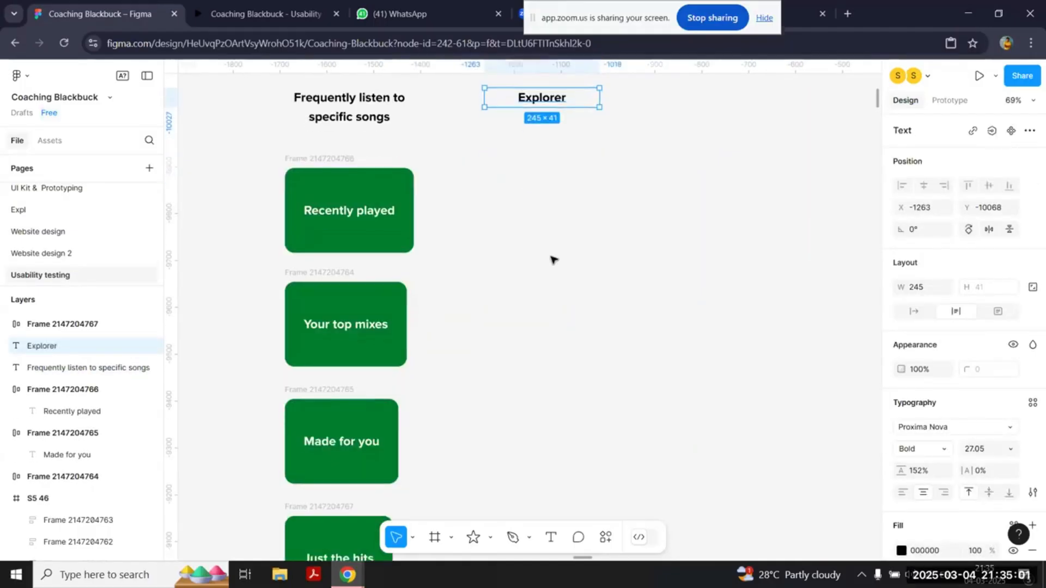
Step: Place a copy of the "Made for you" card beneath the Explorer heading, level with the Recently played card
{"action": "scroll", "coordinate": [553, 259], "scroll_direction": "down", "scroll_amount": 3}
{"action": "scroll", "coordinate": [553, 259], "scroll_direction": "up", "scroll_amount": 3}
{"action": "scroll", "coordinate": [554, 259], "scroll_direction": "down", "scroll_amount": 1}
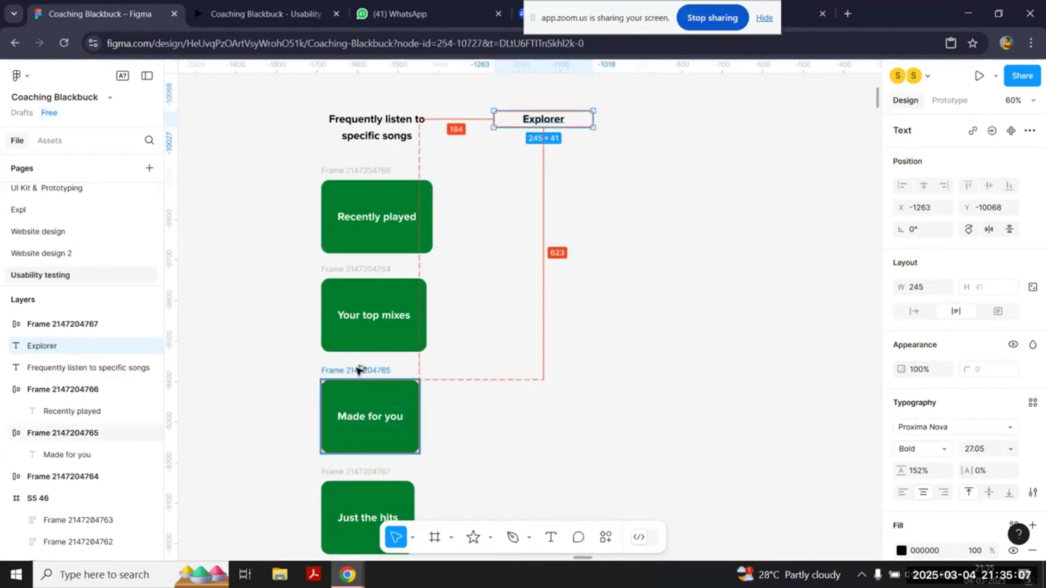
{"action": "left_click_drag", "start_coordinate": [357, 370], "coordinate": [532, 172]}
{"action": "key", "text": "alt"}
{"action": "key", "text": "Escape"}
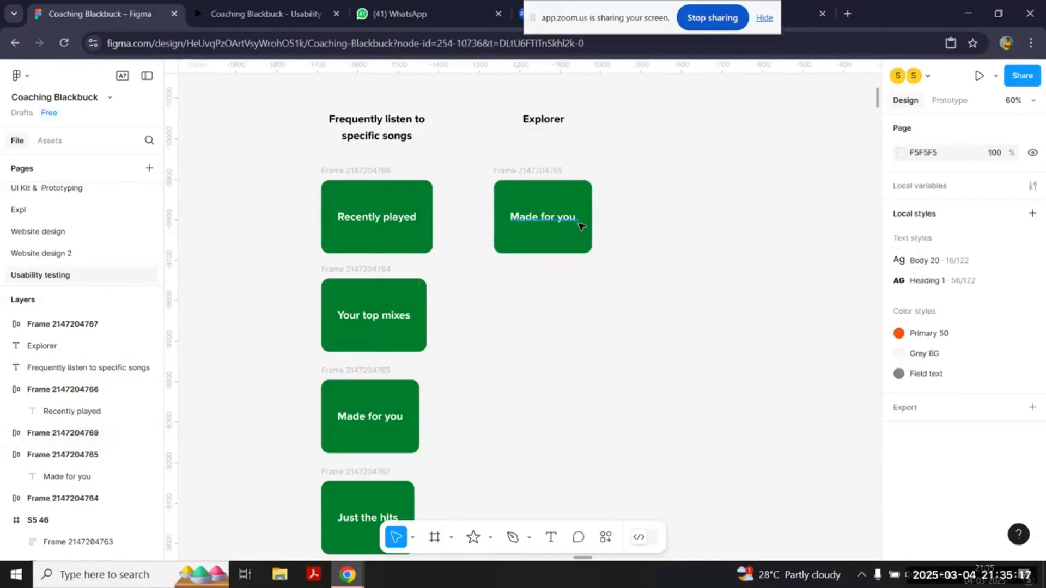
{"action": "left_click", "coordinate": [578, 222]}
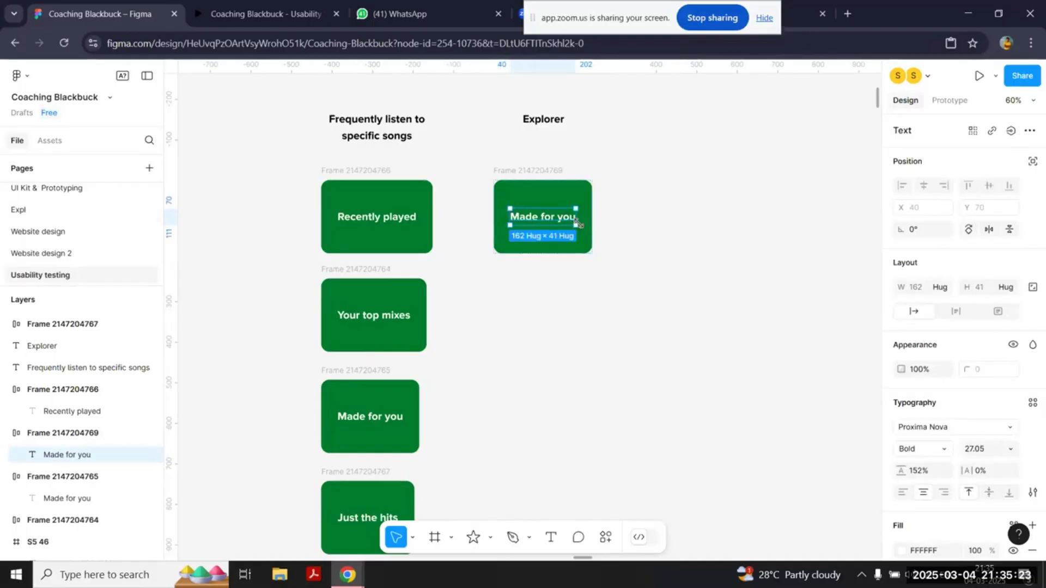
Step: Place a copy of the "Just the hits" card below "Made for you" in the Explorer column
{"action": "left_click", "coordinate": [353, 274]}
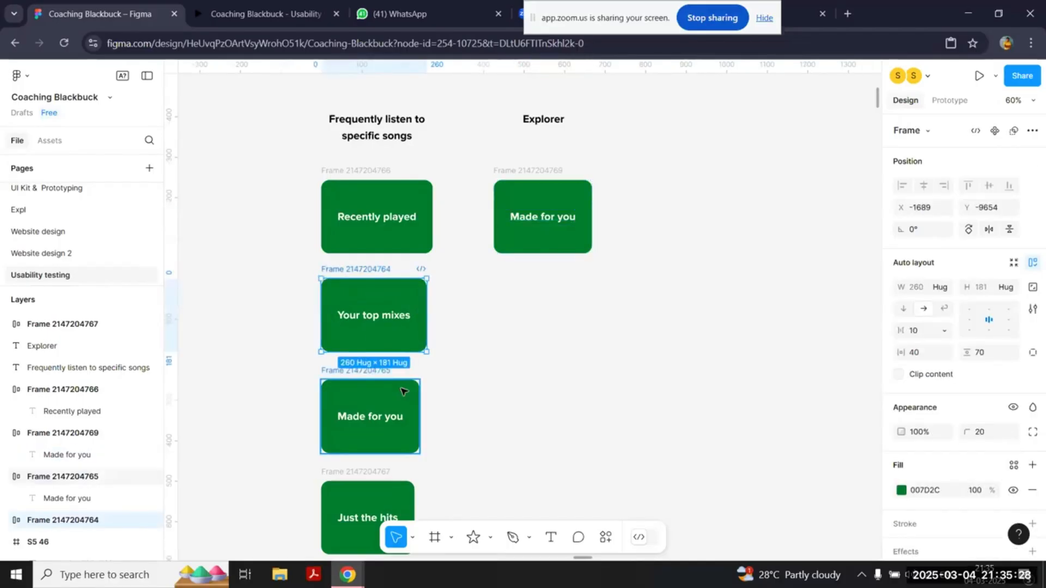
{"action": "scroll", "coordinate": [360, 381], "scroll_direction": "down", "scroll_amount": 3}
{"action": "left_click", "coordinate": [362, 390]}
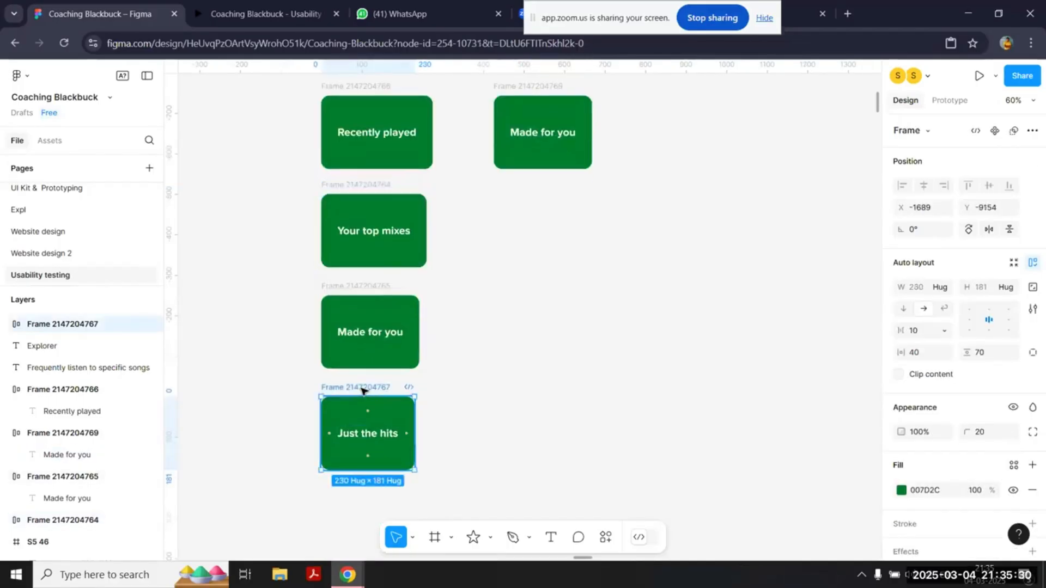
{"action": "left_click_drag", "start_coordinate": [362, 388], "coordinate": [535, 183]}
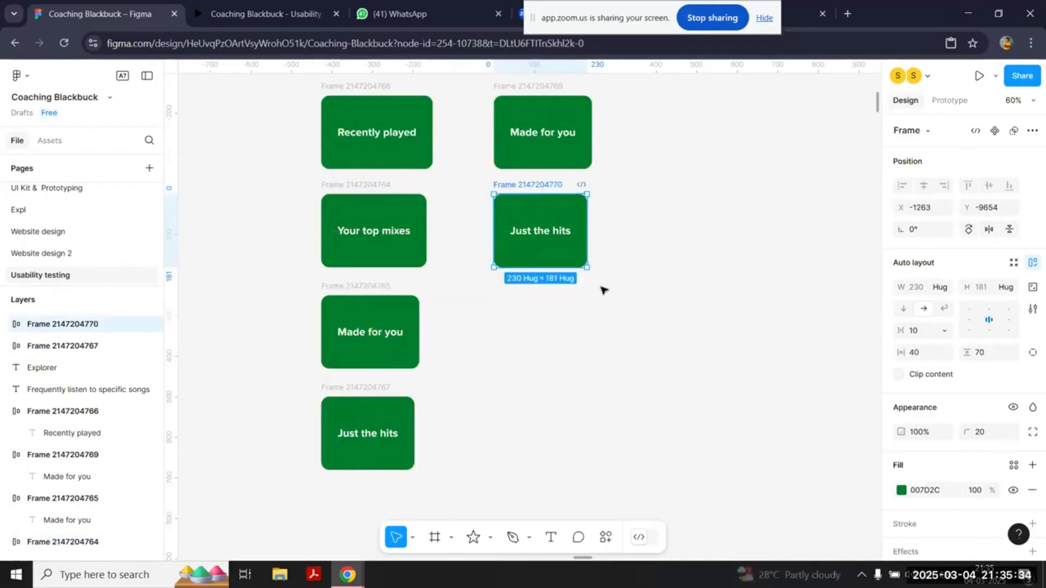
{"action": "left_click", "coordinate": [603, 290]}
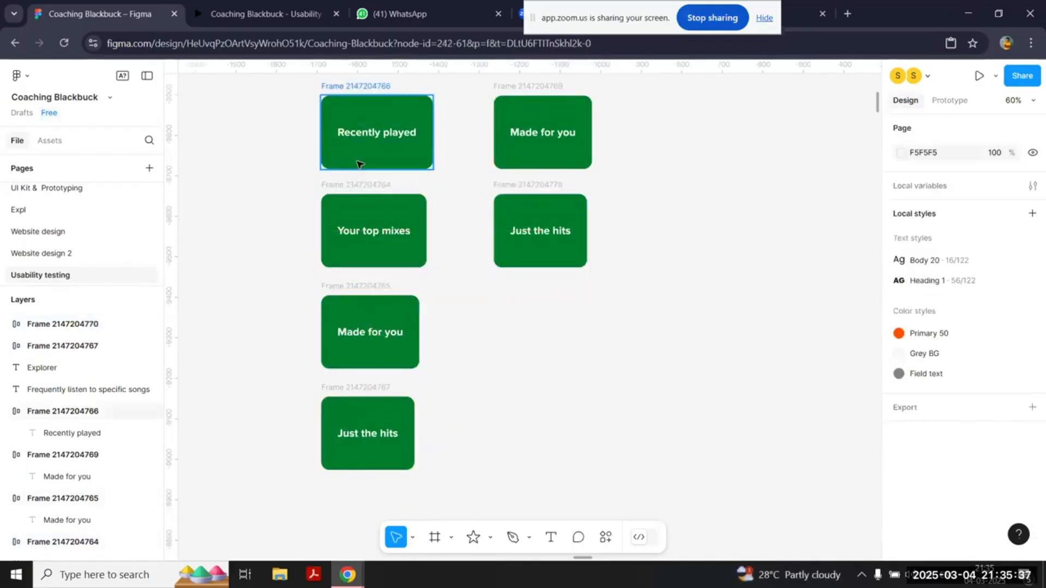
Step: Complete the Explorer column with copies of the "Your top mixes" and "Recently played" cards below "Just the hits"
{"action": "left_click_drag", "start_coordinate": [387, 203], "coordinate": [556, 304]}
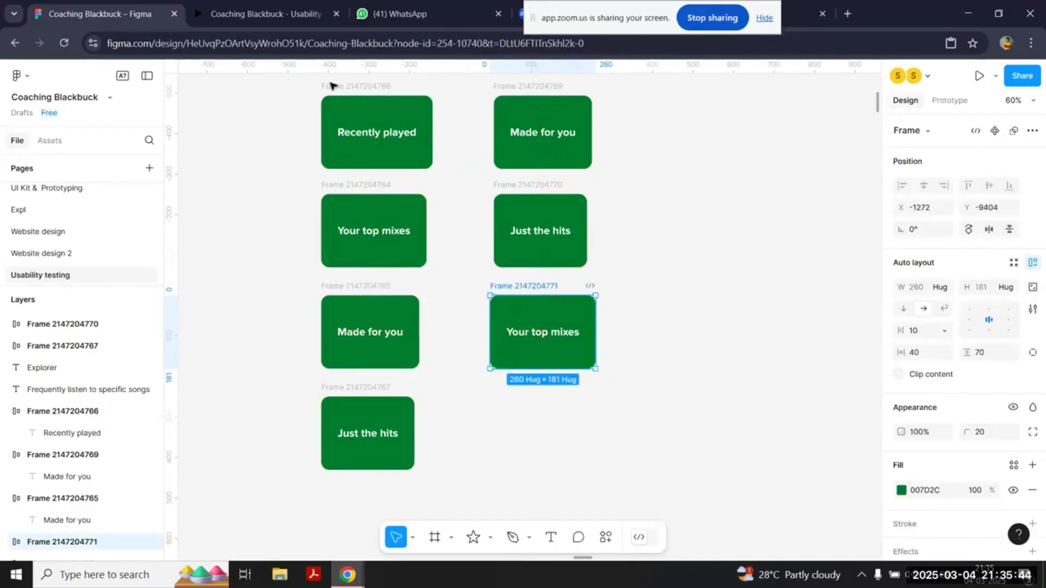
{"action": "left_click_drag", "start_coordinate": [331, 86], "coordinate": [505, 387]}
{"action": "scroll", "coordinate": [599, 179], "scroll_direction": "up", "scroll_amount": 2}
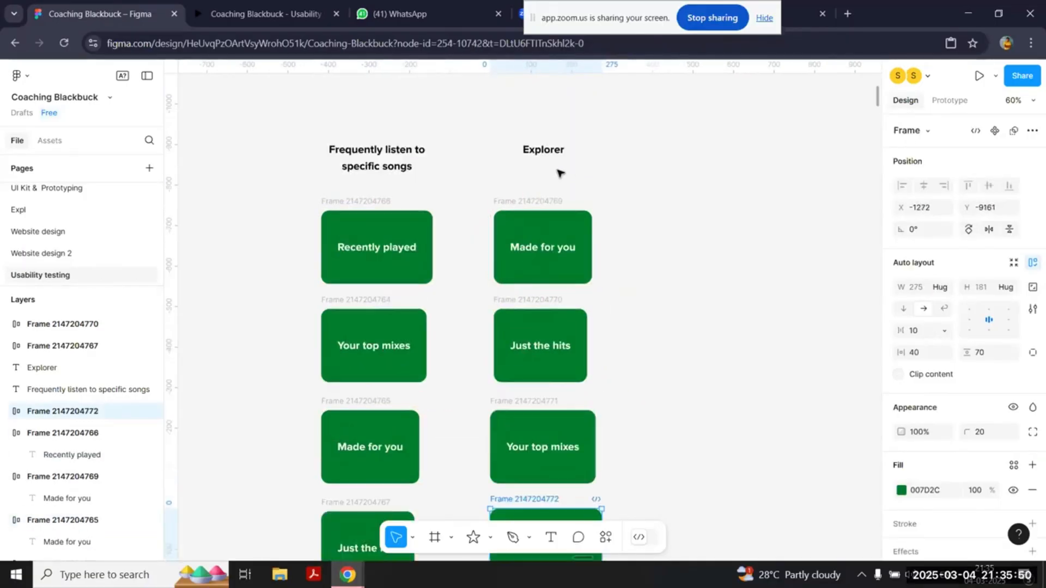
{"action": "left_click", "coordinate": [632, 231]}
Step: Duplicate the "Frequently listen to specific songs" heading beyond the Explorer column to start a third column
{"action": "scroll", "coordinate": [632, 231], "scroll_direction": "down", "scroll_amount": 3}
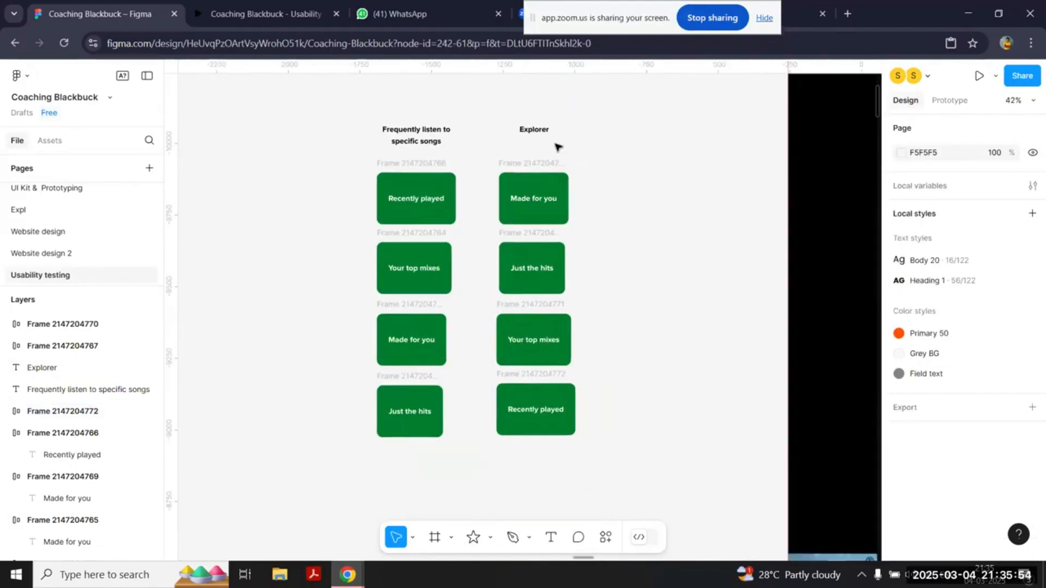
{"action": "left_click", "coordinate": [417, 136]}
{"action": "left_click_drag", "start_coordinate": [417, 136], "coordinate": [661, 136]}
{"action": "left_click", "coordinate": [663, 438]}
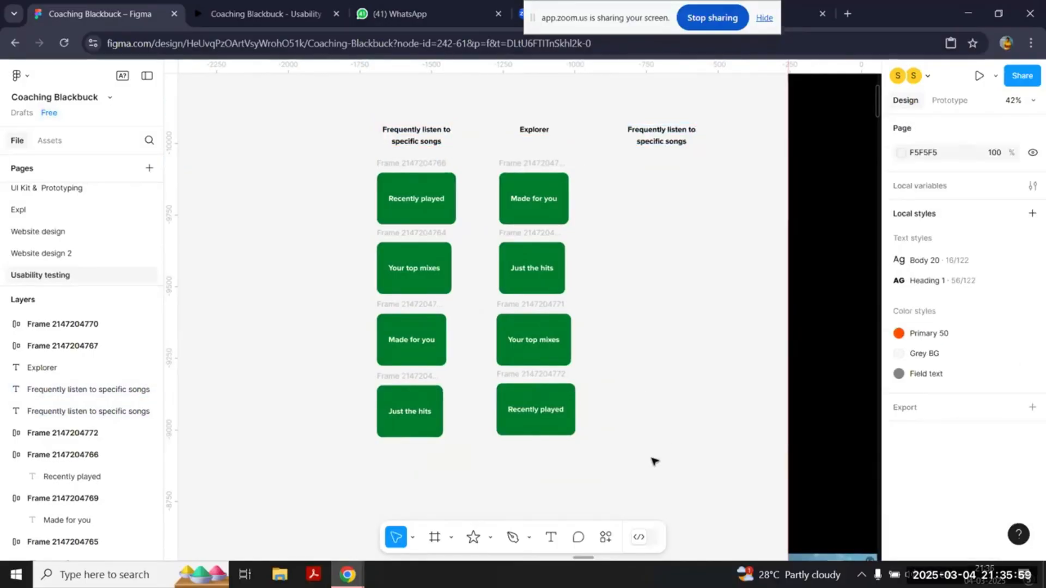
Step: Copy the first column's heading above itself with a gap of 50 and change the copy's text to "70"
{"action": "scroll", "coordinate": [651, 456], "scroll_direction": "down", "scroll_amount": 2}
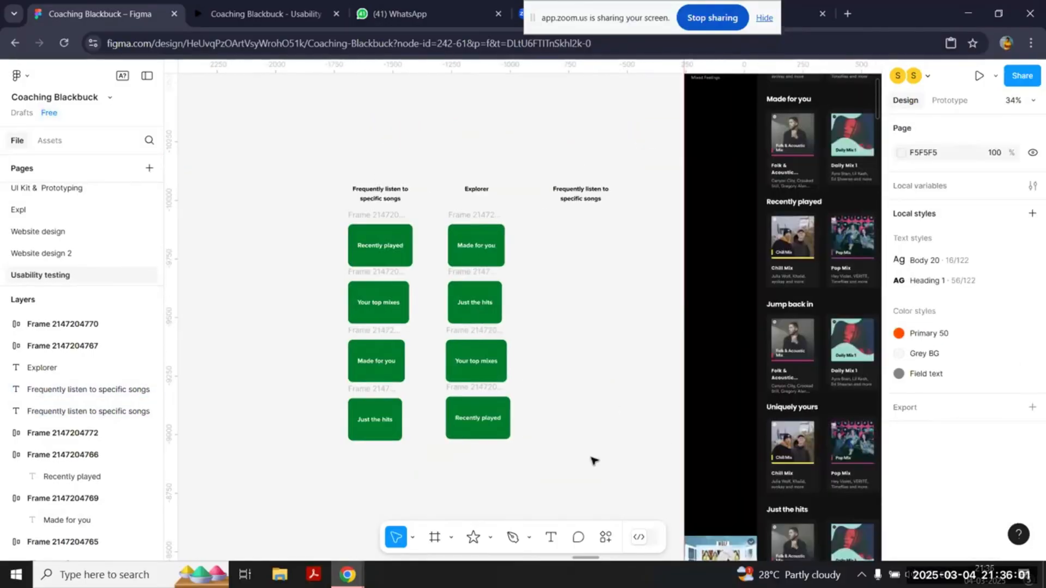
{"action": "scroll", "coordinate": [338, 253], "scroll_direction": "up", "scroll_amount": 3}
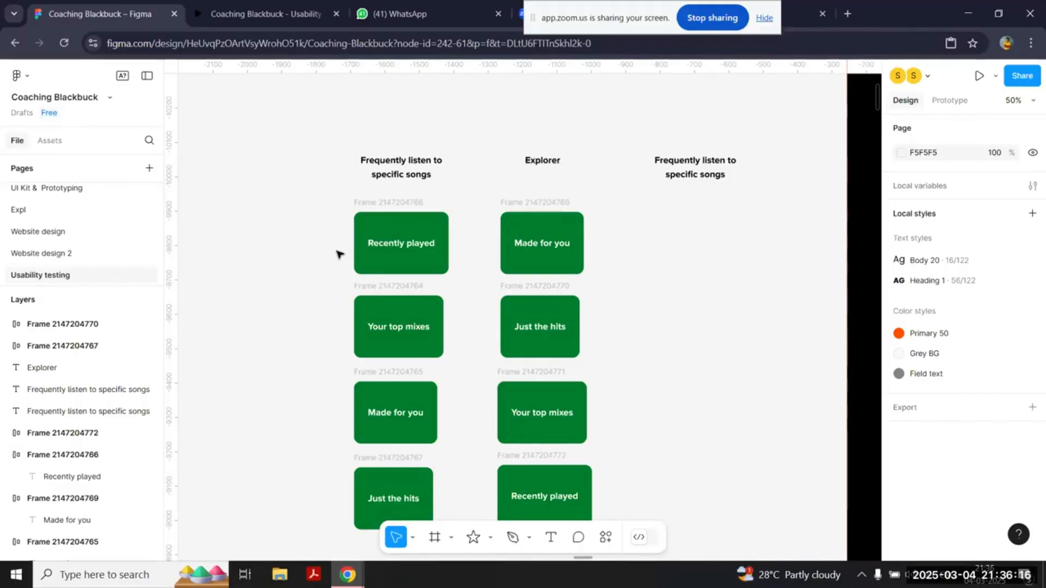
{"action": "scroll", "coordinate": [441, 170], "scroll_direction": "up", "scroll_amount": 5}
{"action": "scroll", "coordinate": [587, 211], "scroll_direction": "up", "scroll_amount": 1}
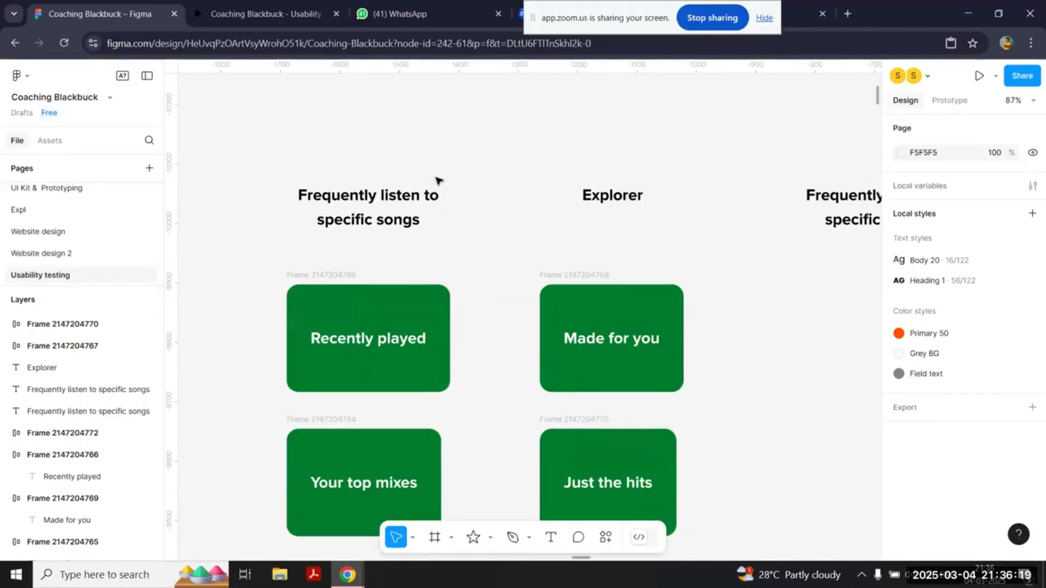
{"action": "left_click", "coordinate": [349, 226]}
{"action": "left_click_drag", "start_coordinate": [349, 226], "coordinate": [394, 156]}
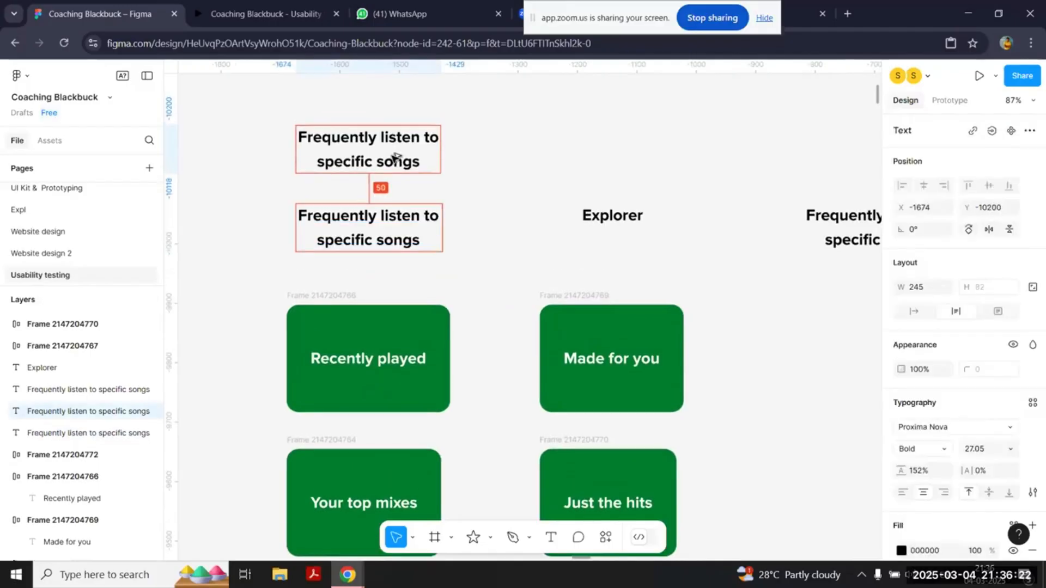
{"action": "double_click", "coordinate": [393, 156]}
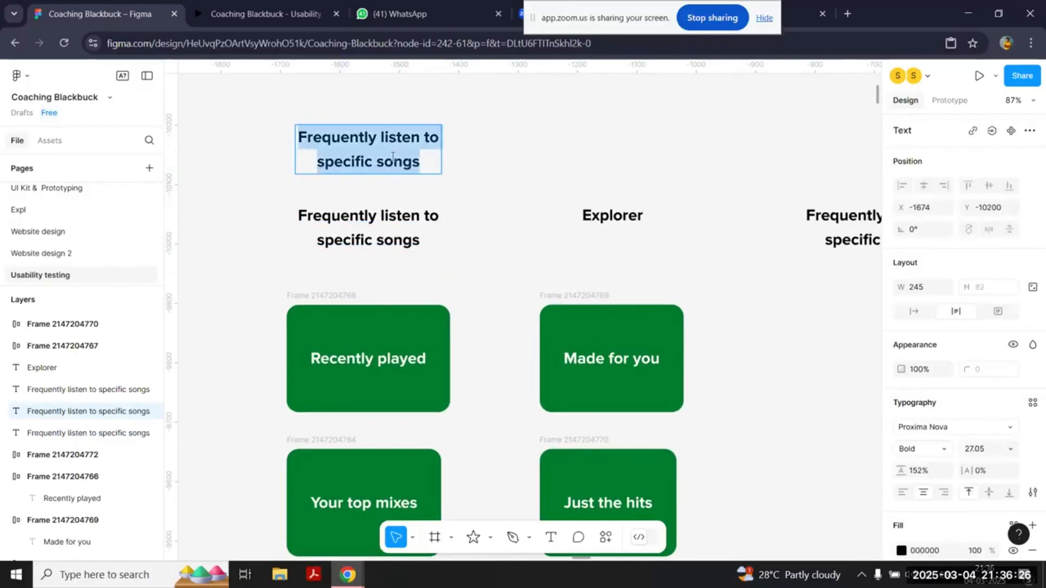
{"action": "type", "text": "70"}
{"action": "key", "text": "Escape"}
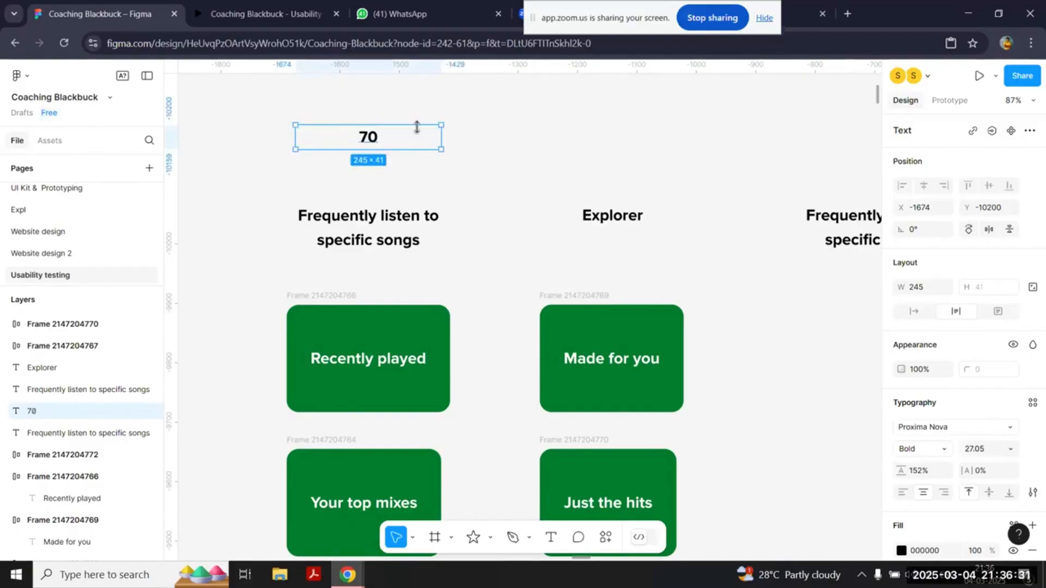
Step: Duplicate the "70" label above the Explorer heading and change the copy to "25"
{"action": "left_click_drag", "start_coordinate": [380, 137], "coordinate": [619, 157]}
{"action": "double_click", "coordinate": [616, 146]}
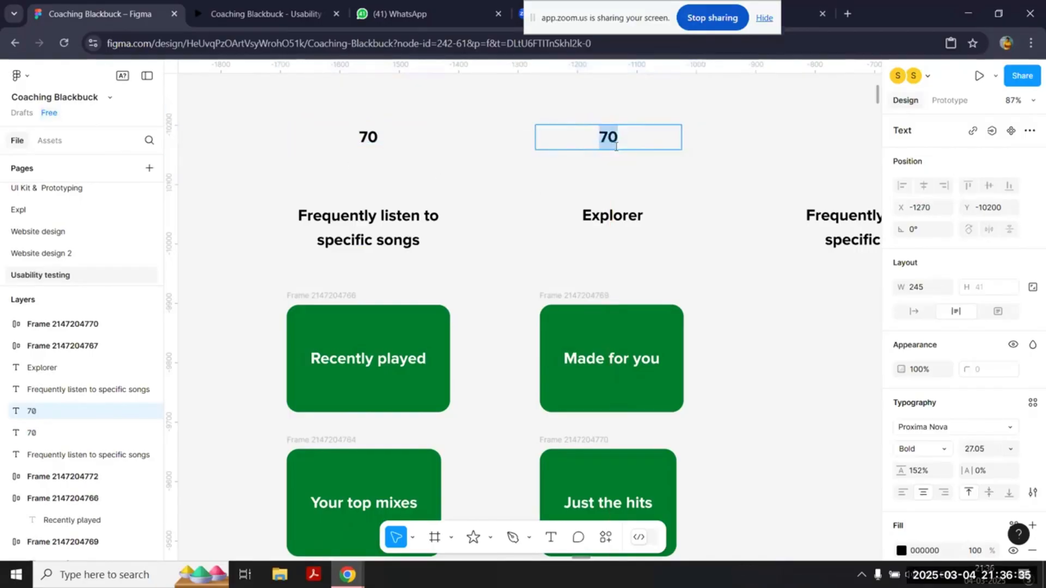
{"action": "type", "text": "25"}
{"action": "key", "text": "Escape"}
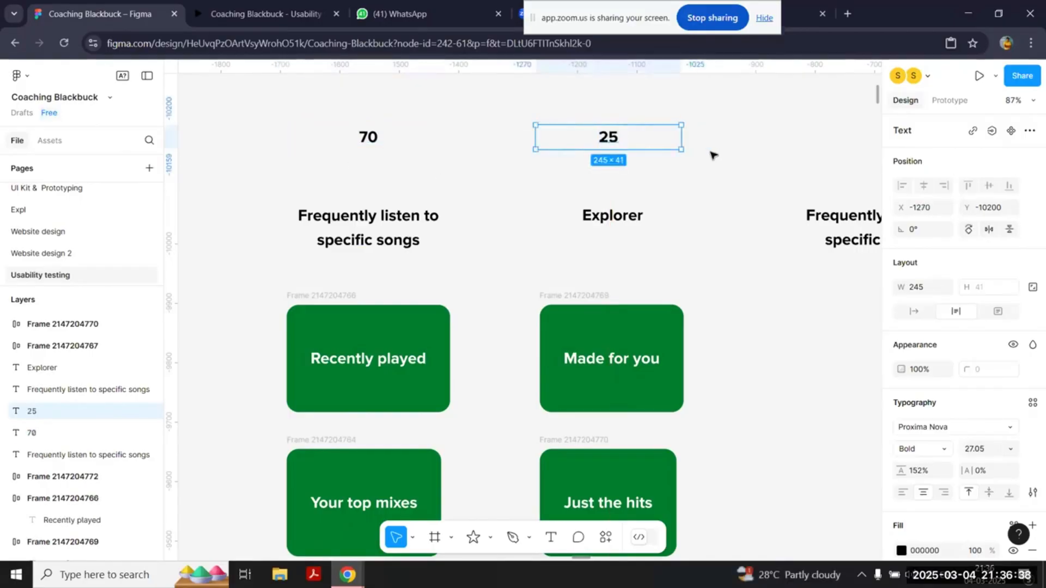
Step: Duplicate the "25" label above the third column's heading and change the copy to "5"
{"action": "scroll", "coordinate": [712, 155], "scroll_direction": "right", "scroll_amount": 2}
{"action": "left_click_drag", "start_coordinate": [530, 163], "coordinate": [783, 139]}
{"action": "double_click", "coordinate": [797, 136]}
{"action": "type", "text": "5"}
{"action": "left_click", "coordinate": [562, 129]}
{"action": "left_click", "coordinate": [792, 137]}
{"action": "left_click", "coordinate": [577, 208]}
{"action": "scroll", "coordinate": [577, 208], "scroll_direction": "down", "scroll_amount": 3}
{"action": "scroll", "coordinate": [577, 208], "scroll_direction": "down", "scroll_amount": 1}
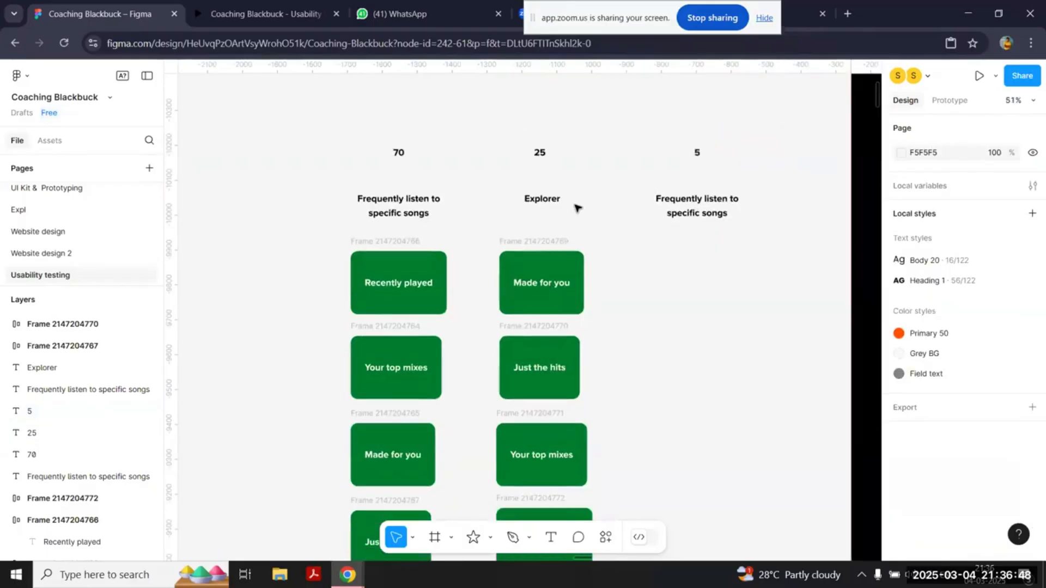
Step: Select the whole first column of the card sort and compare its section order with the home screen's sections
{"action": "scroll", "coordinate": [577, 209], "scroll_direction": "down", "scroll_amount": 1}
{"action": "scroll", "coordinate": [275, 140], "scroll_direction": "down", "scroll_amount": 2}
{"action": "left_click_drag", "start_coordinate": [266, 101], "coordinate": [442, 515]}
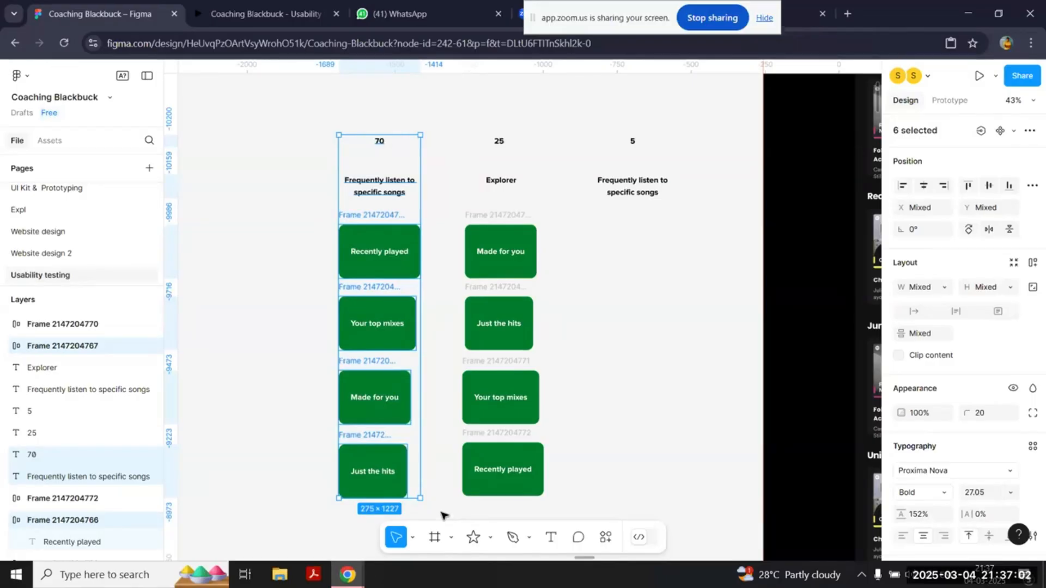
{"action": "scroll", "coordinate": [444, 515], "scroll_direction": "right", "scroll_amount": 5}
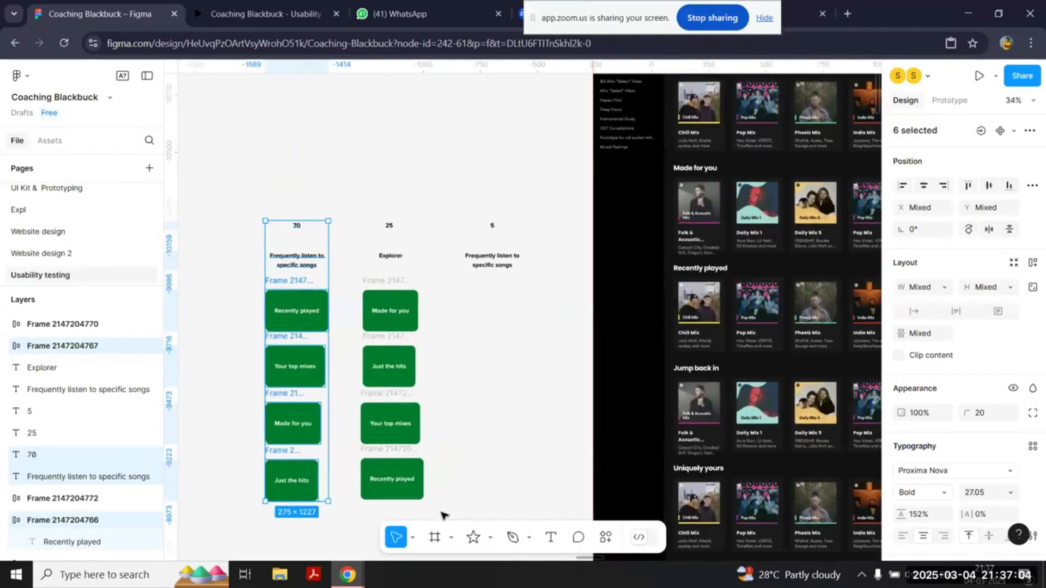
{"action": "scroll", "coordinate": [444, 515], "scroll_direction": "down", "scroll_amount": 2}
{"action": "scroll", "coordinate": [444, 514], "scroll_direction": "right", "scroll_amount": 3}
{"action": "scroll", "coordinate": [444, 515], "scroll_direction": "right", "scroll_amount": 1}
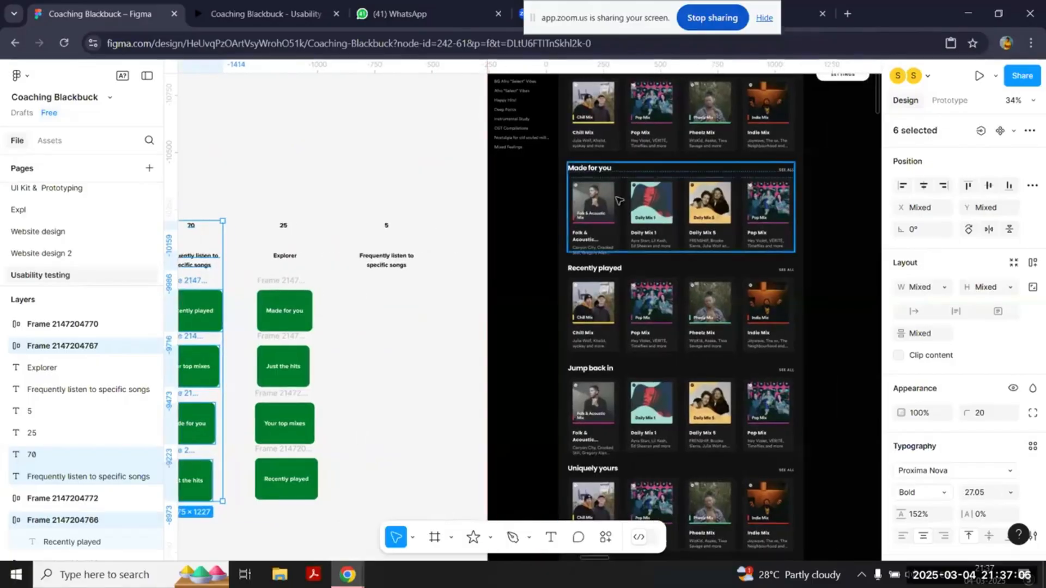
{"action": "scroll", "coordinate": [627, 139], "scroll_direction": "left", "scroll_amount": 1}
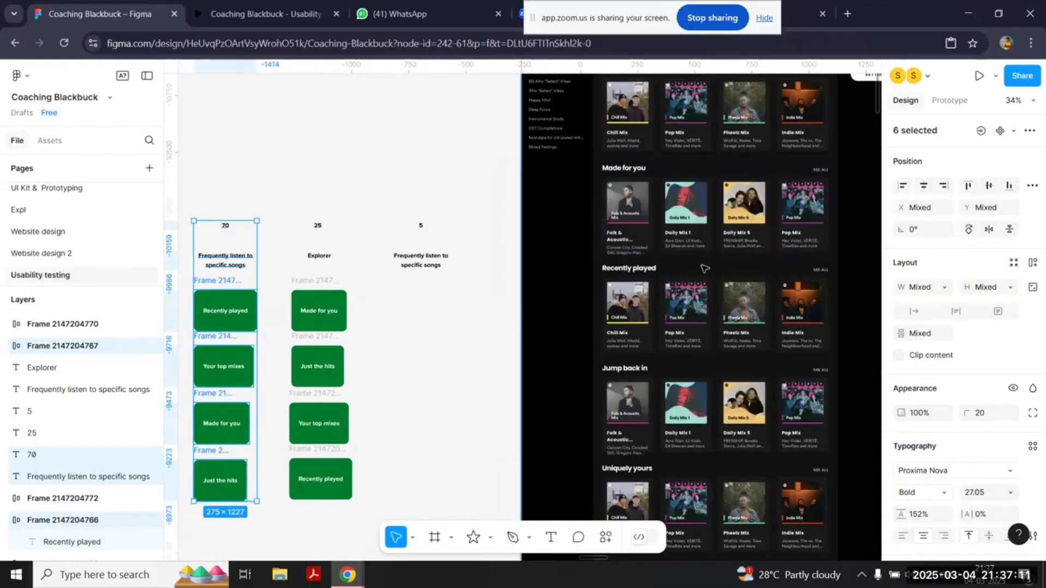
{"action": "left_click", "coordinate": [711, 402]}
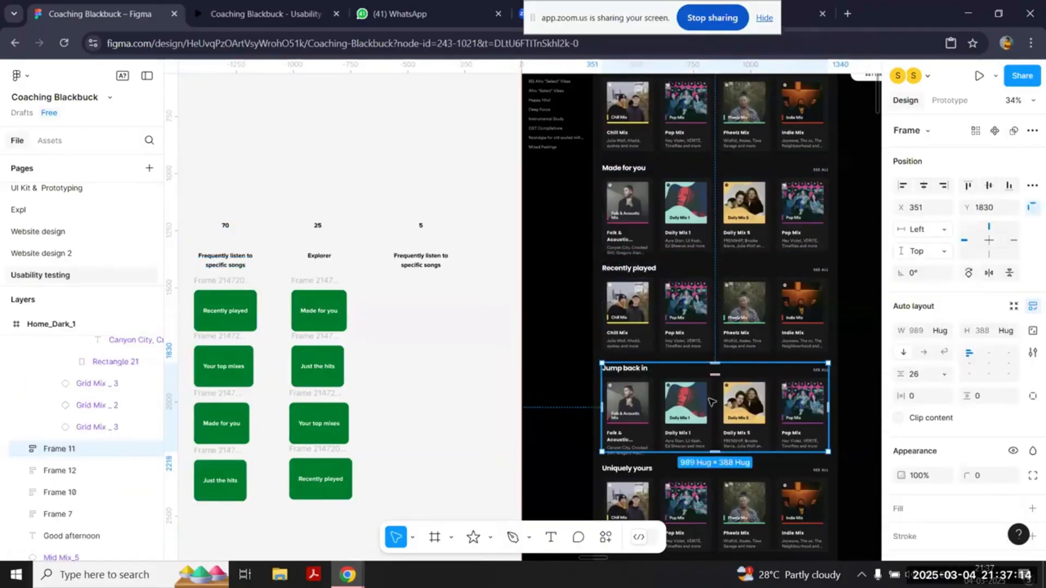
{"action": "left_click", "coordinate": [507, 358]}
{"action": "scroll", "coordinate": [505, 358], "scroll_direction": "left", "scroll_amount": 5}
{"action": "scroll", "coordinate": [506, 358], "scroll_direction": "down", "scroll_amount": 1}
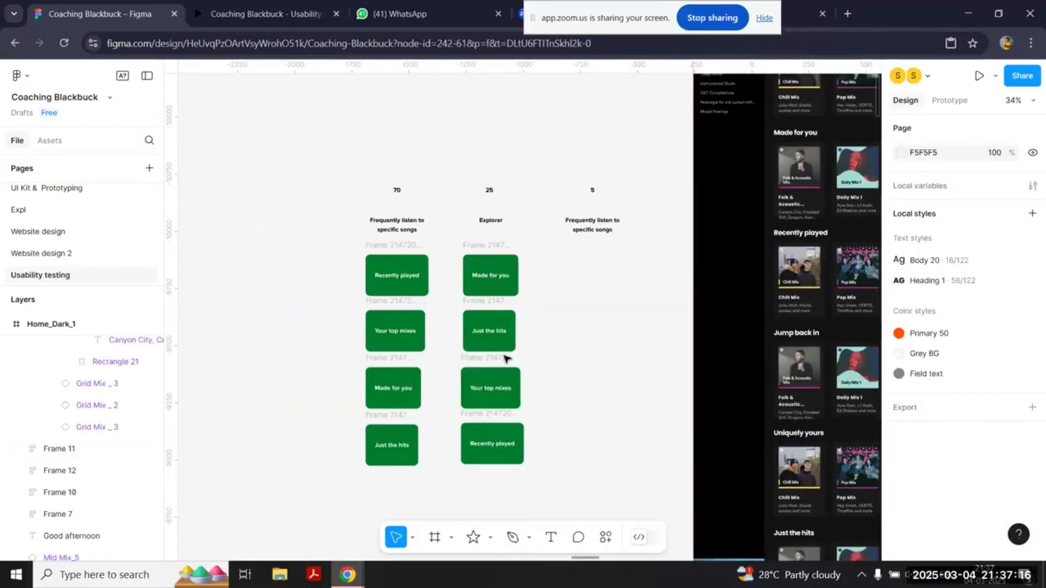
Step: Review the first column's four cards, its "Frequently listen to specific songs" heading and its "70" count label
{"action": "scroll", "coordinate": [507, 358], "scroll_direction": "down", "scroll_amount": 3}
{"action": "scroll", "coordinate": [506, 358], "scroll_direction": "down", "scroll_amount": 2}
{"action": "scroll", "coordinate": [398, 259], "scroll_direction": "up", "scroll_amount": 5}
{"action": "scroll", "coordinate": [398, 259], "scroll_direction": "up", "scroll_amount": 2}
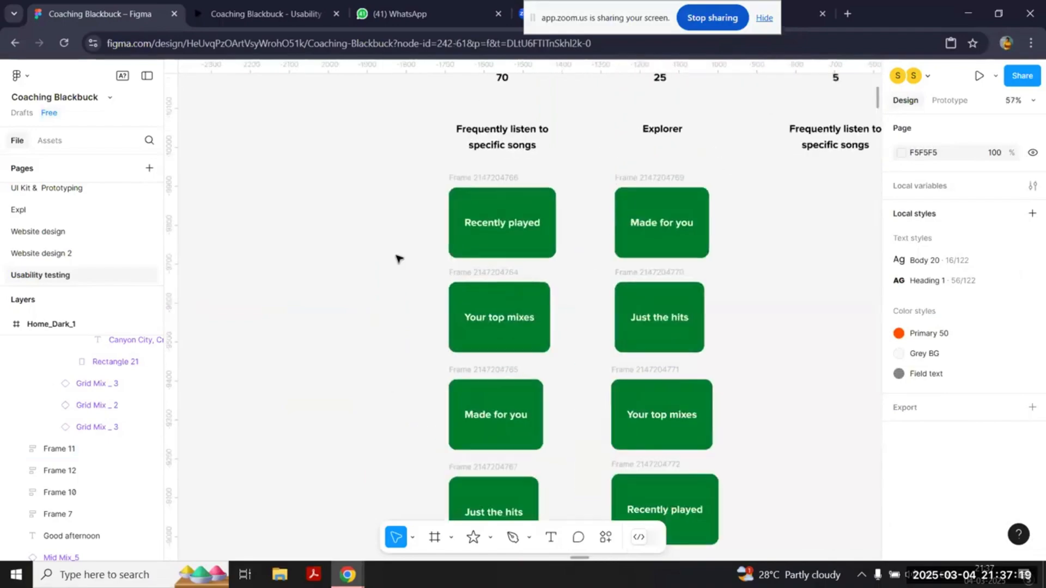
{"action": "left_click", "coordinate": [497, 178]}
{"action": "scroll", "coordinate": [497, 177], "scroll_direction": "down", "scroll_amount": 3}
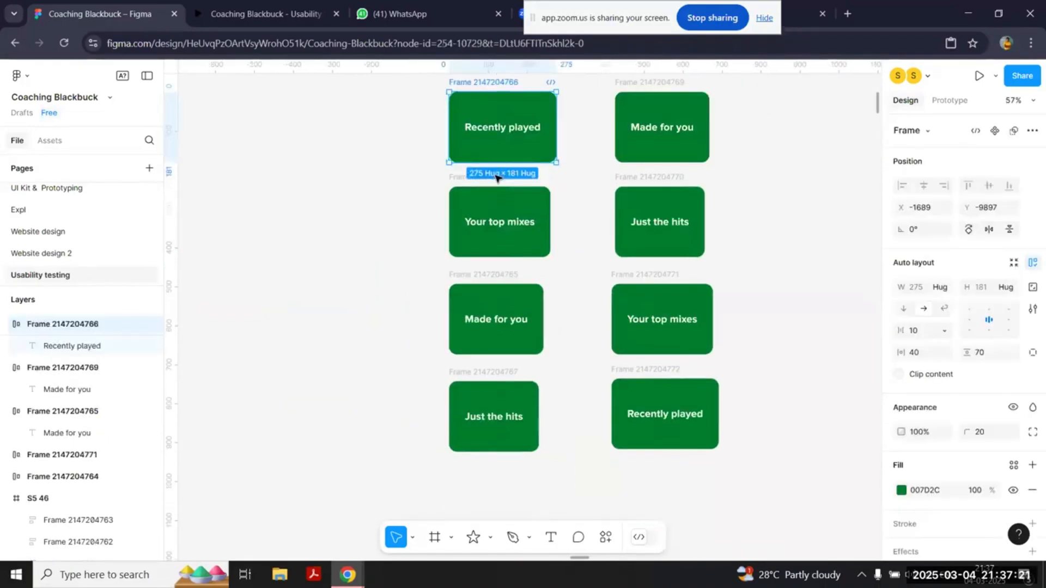
{"action": "left_click_drag", "start_coordinate": [408, 93], "coordinate": [566, 505]}
{"action": "scroll", "coordinate": [567, 505], "scroll_direction": "up", "scroll_amount": 3}
{"action": "scroll", "coordinate": [567, 505], "scroll_direction": "right", "scroll_amount": 2}
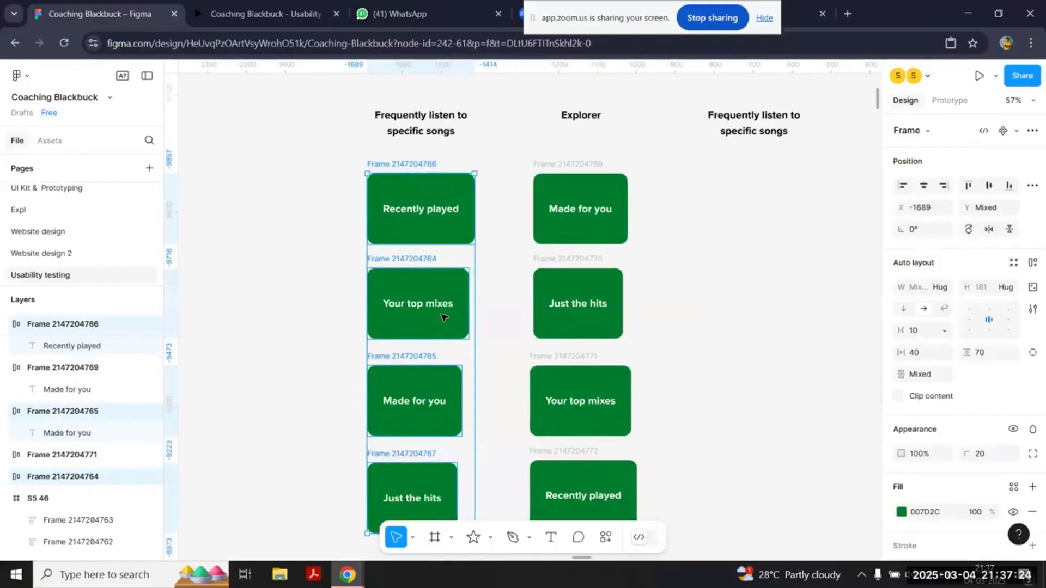
{"action": "left_click", "coordinate": [450, 133]}
{"action": "scroll", "coordinate": [450, 136], "scroll_direction": "up", "scroll_amount": 2}
{"action": "scroll", "coordinate": [450, 136], "scroll_direction": "up", "scroll_amount": 1}
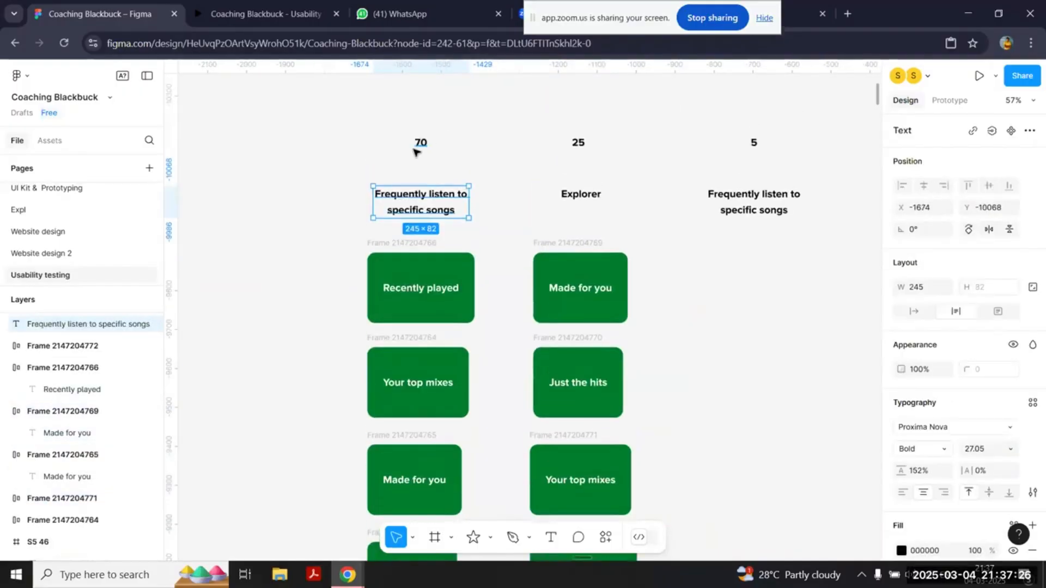
{"action": "left_click", "coordinate": [420, 150]}
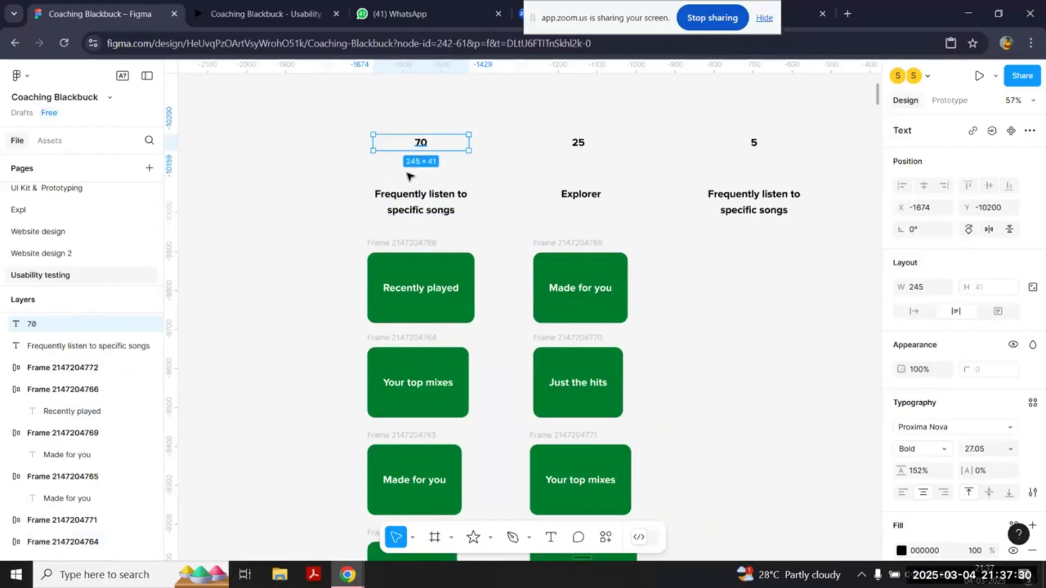
{"action": "scroll", "coordinate": [359, 291], "scroll_direction": "down", "scroll_amount": 1}
{"action": "scroll", "coordinate": [358, 291], "scroll_direction": "down", "scroll_amount": 2}
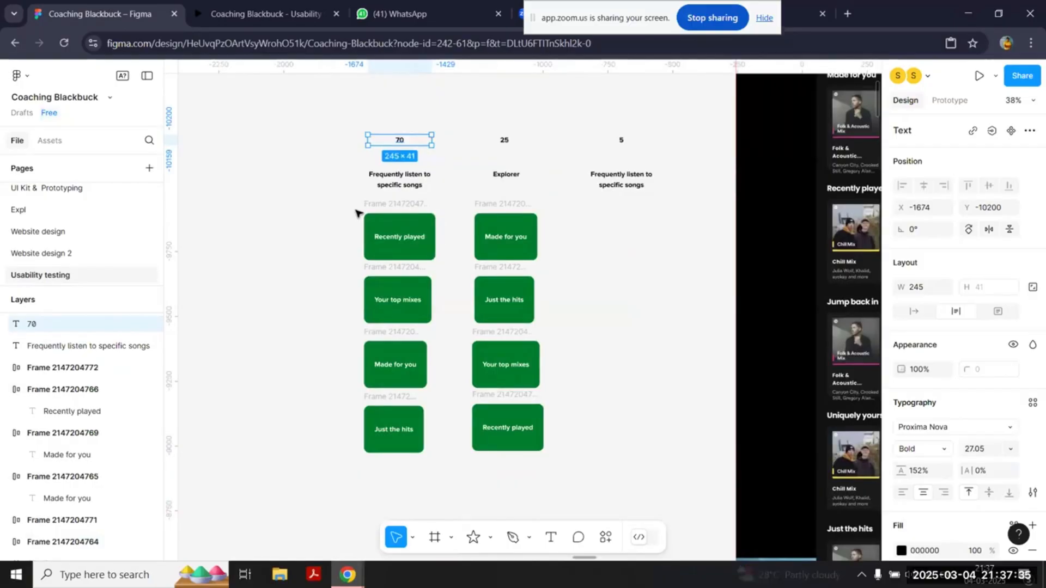
Step: Select the entire card sorting example and examine the INTERVIEW INSIGHTS and REPORT slides
{"action": "scroll", "coordinate": [358, 213], "scroll_direction": "down", "scroll_amount": 3}
{"action": "left_click_drag", "start_coordinate": [332, 145], "coordinate": [485, 315]}
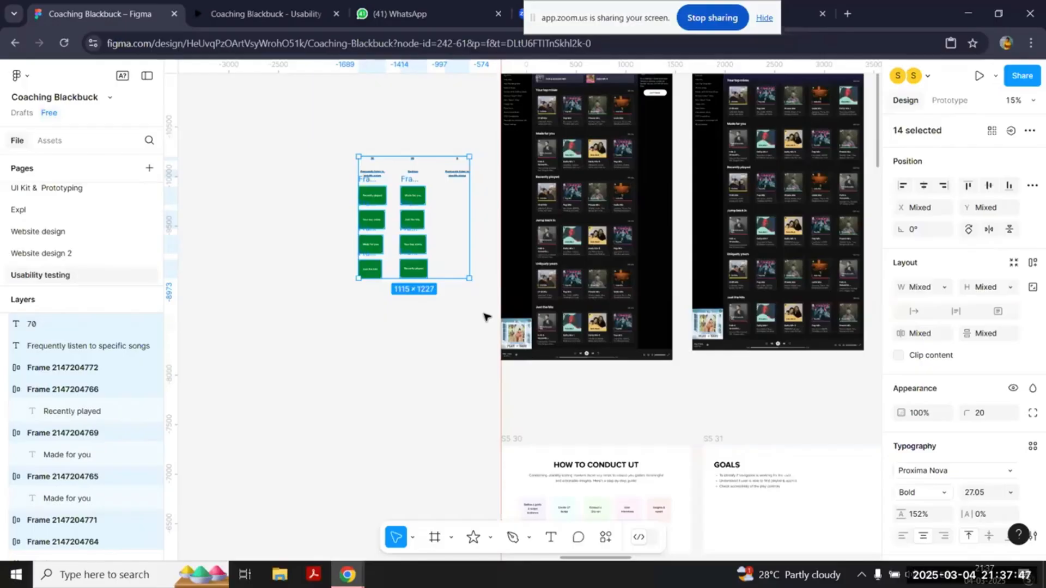
{"action": "scroll", "coordinate": [484, 315], "scroll_direction": "right", "scroll_amount": 10}
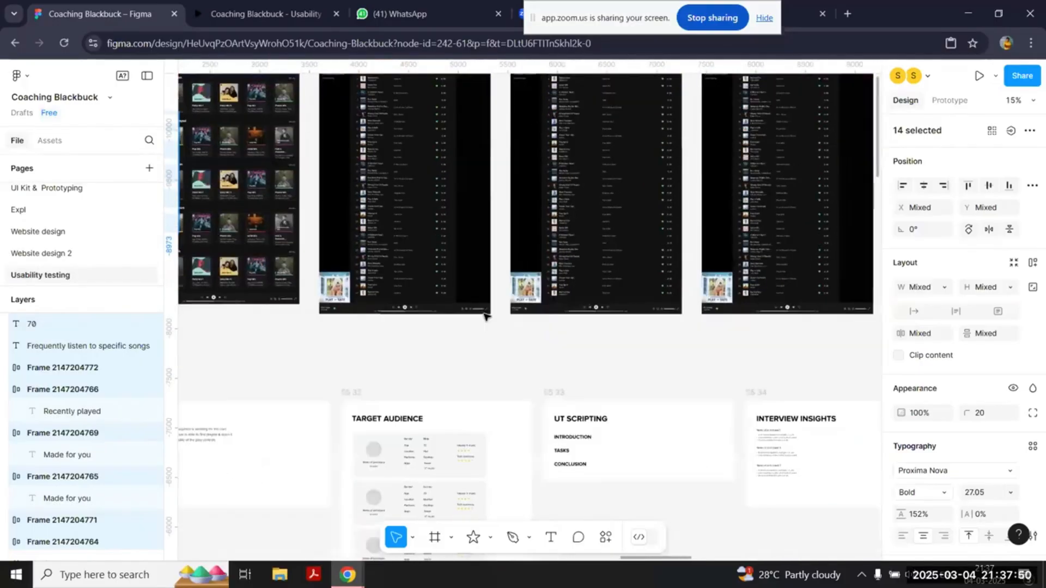
{"action": "scroll", "coordinate": [485, 316], "scroll_direction": "down", "scroll_amount": 2}
{"action": "scroll", "coordinate": [484, 315], "scroll_direction": "right", "scroll_amount": 3}
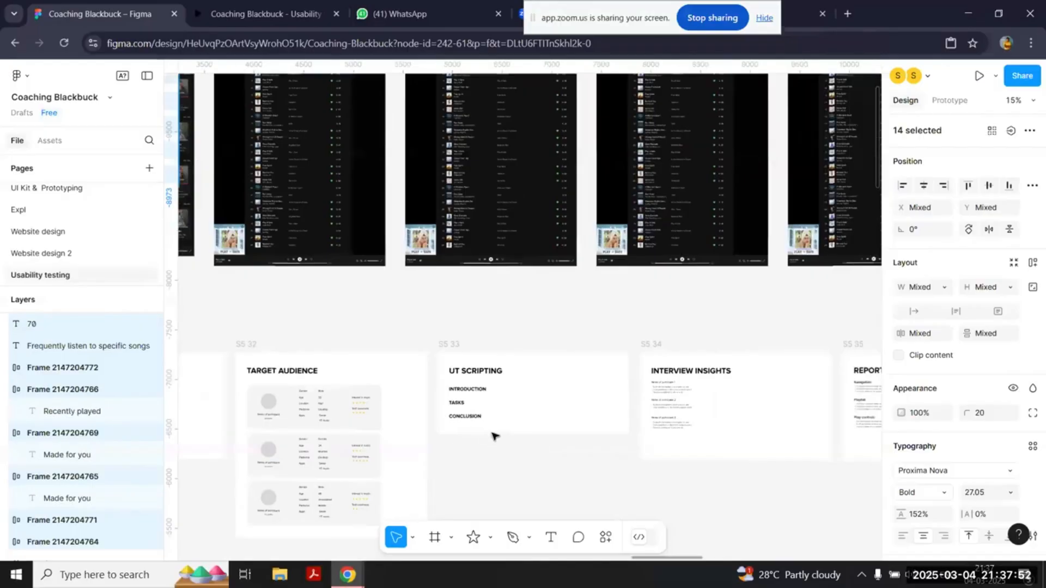
{"action": "scroll", "coordinate": [493, 436], "scroll_direction": "right", "scroll_amount": 3}
{"action": "scroll", "coordinate": [493, 436], "scroll_direction": "up", "scroll_amount": 3}
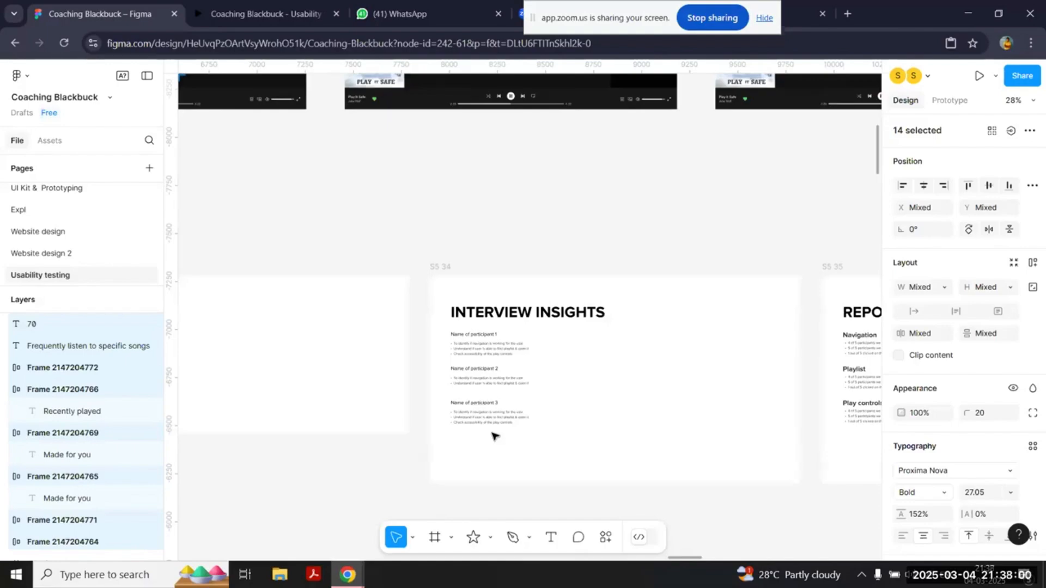
{"action": "scroll", "coordinate": [493, 436], "scroll_direction": "right", "scroll_amount": 5}
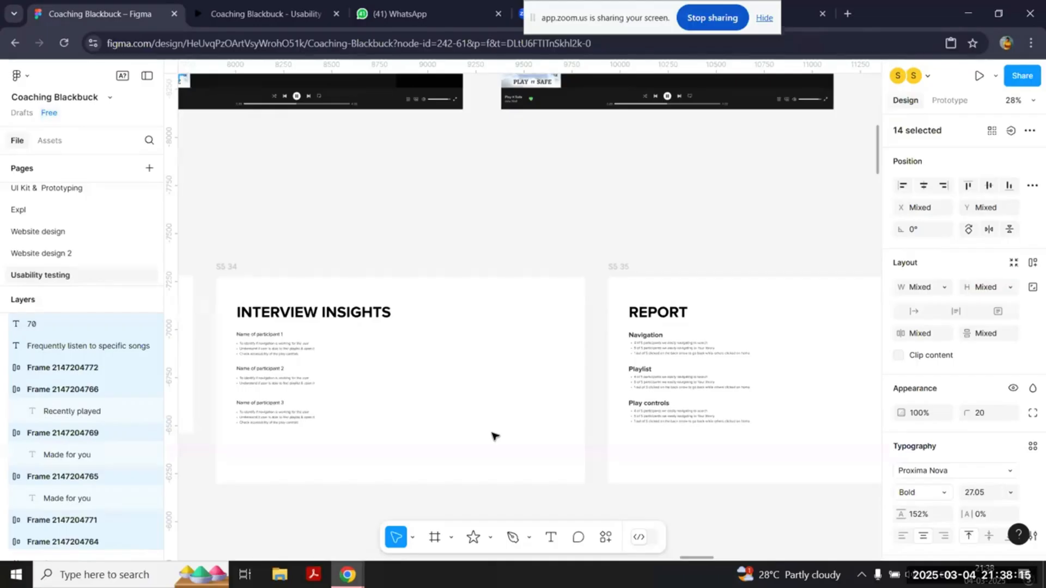
{"action": "scroll", "coordinate": [493, 436], "scroll_direction": "up", "scroll_amount": 5}
{"action": "scroll", "coordinate": [492, 435], "scroll_direction": "left", "scroll_amount": 5}
{"action": "scroll", "coordinate": [493, 436], "scroll_direction": "up", "scroll_amount": 5}
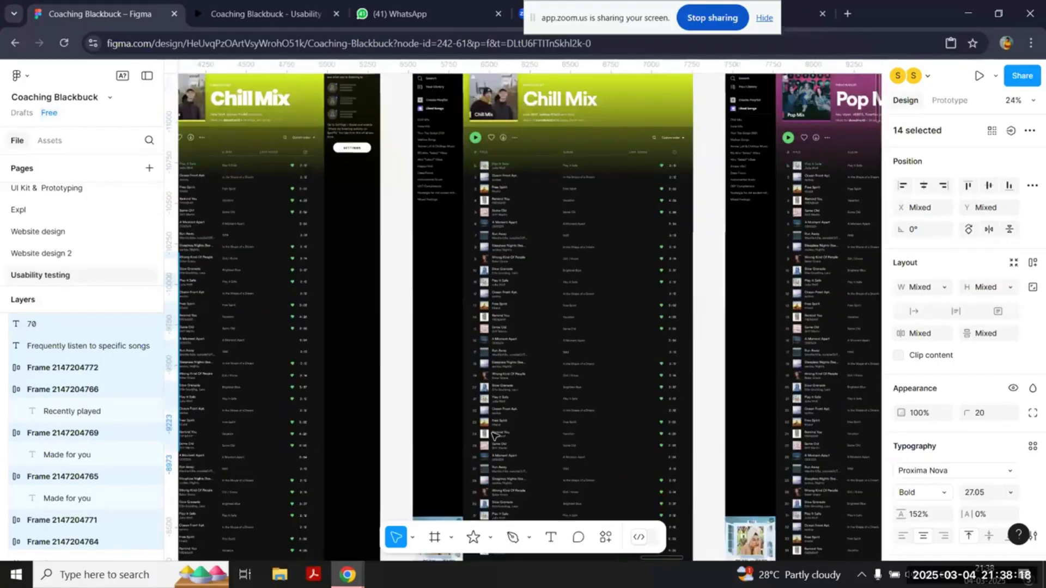
{"action": "scroll", "coordinate": [493, 436], "scroll_direction": "left", "scroll_amount": 10}
{"action": "scroll", "coordinate": [493, 436], "scroll_direction": "left", "scroll_amount": 10}
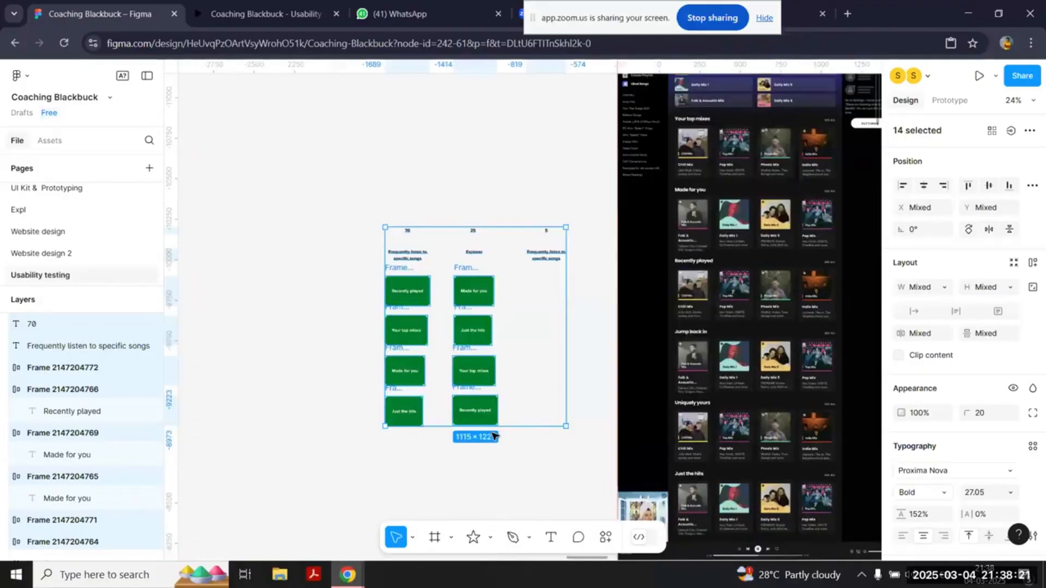
Step: Examine the home screen's sections beside the card sorting columns and return to the METHODS OF UT slide
{"action": "scroll", "coordinate": [493, 436], "scroll_direction": "down", "scroll_amount": 2}
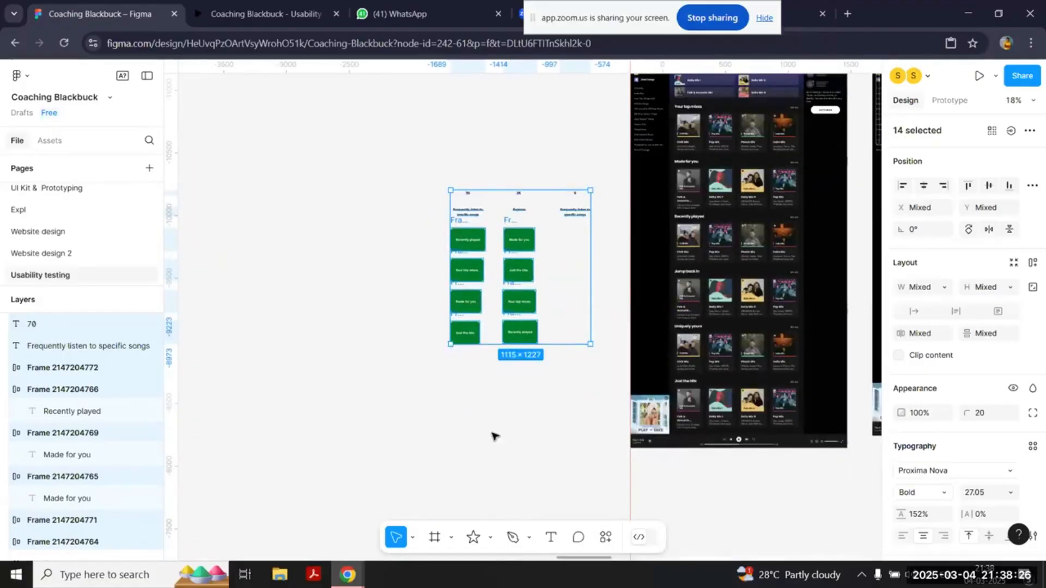
{"action": "scroll", "coordinate": [493, 436], "scroll_direction": "down", "scroll_amount": 4}
{"action": "scroll", "coordinate": [494, 437], "scroll_direction": "down", "scroll_amount": 1}
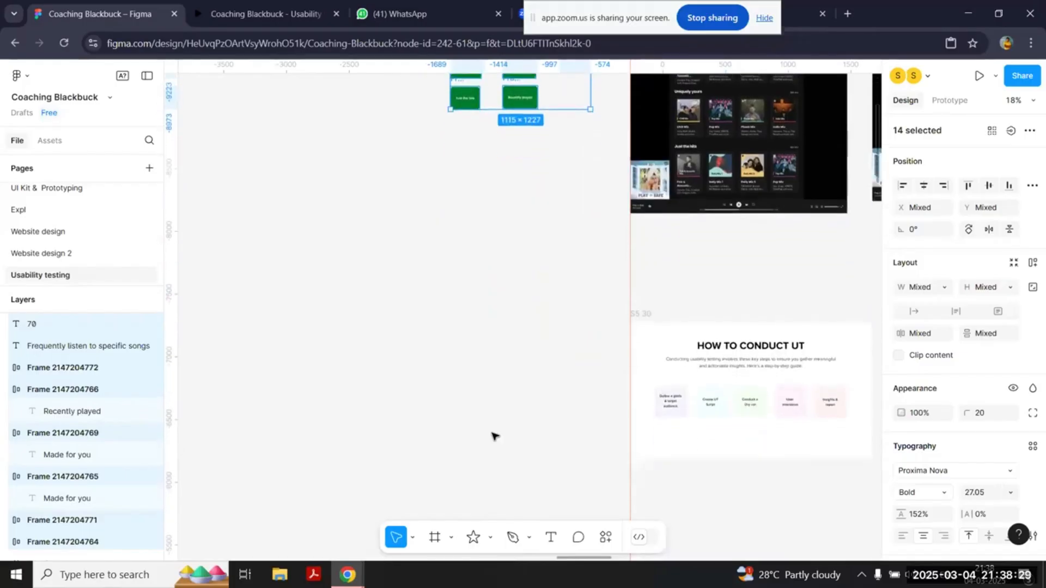
{"action": "scroll", "coordinate": [494, 436], "scroll_direction": "up", "scroll_amount": 5}
{"action": "scroll", "coordinate": [494, 437], "scroll_direction": "right", "scroll_amount": 3}
{"action": "scroll", "coordinate": [667, 277], "scroll_direction": "up", "scroll_amount": 4}
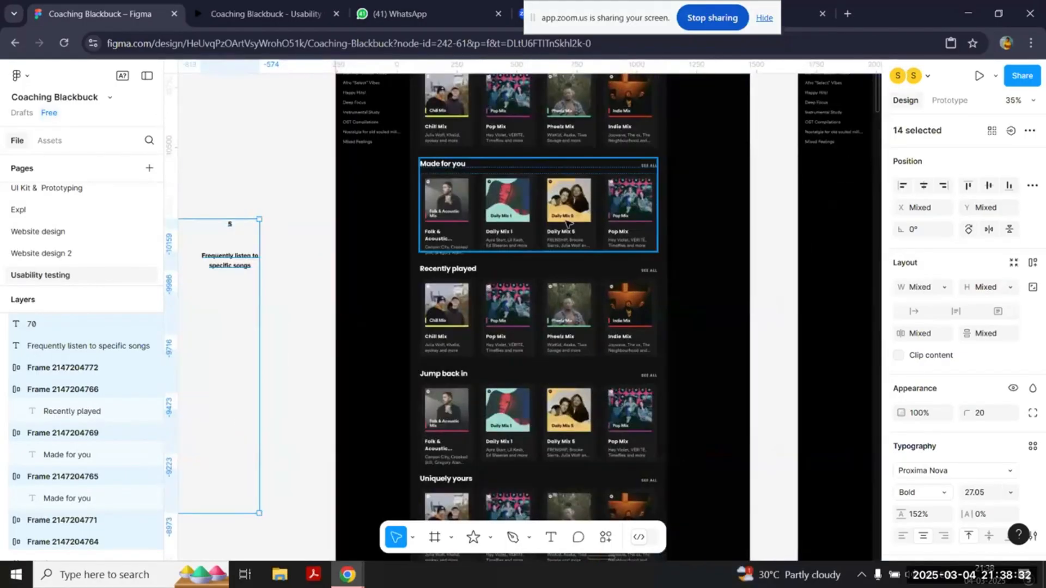
{"action": "scroll", "coordinate": [570, 225], "scroll_direction": "down", "scroll_amount": 3}
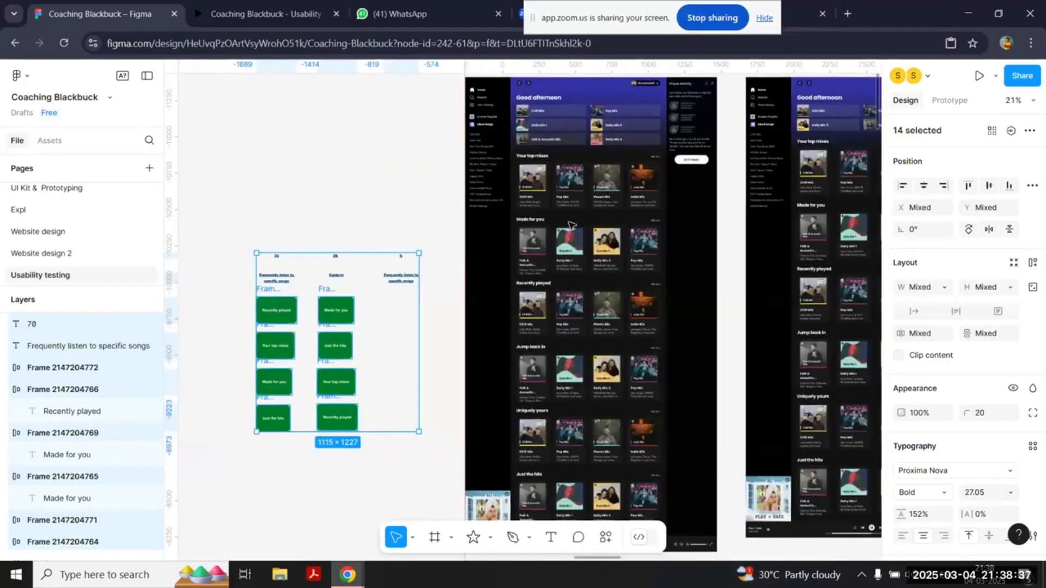
{"action": "scroll", "coordinate": [570, 225], "scroll_direction": "down", "scroll_amount": 20}
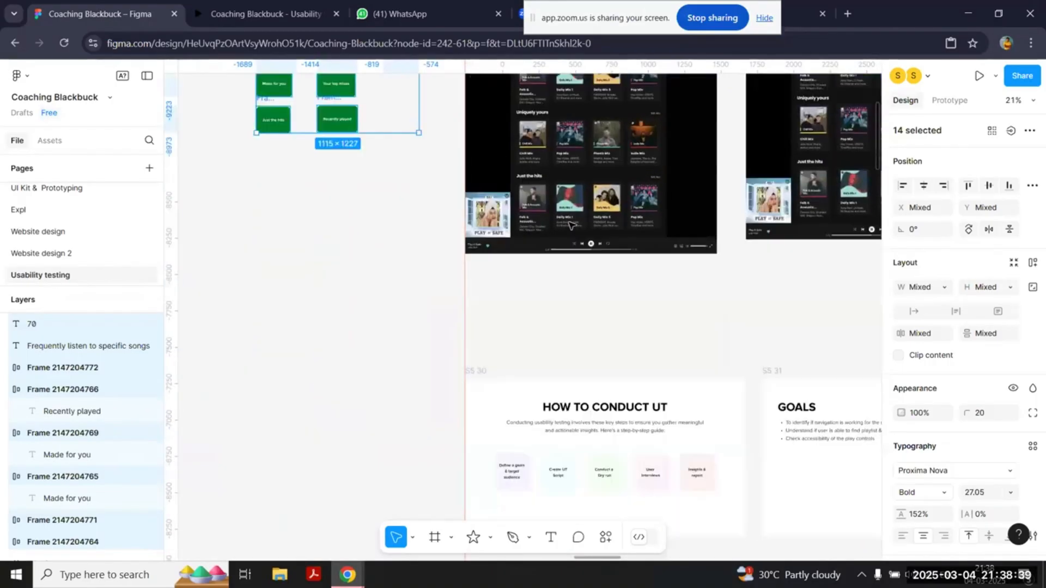
{"action": "scroll", "coordinate": [570, 225], "scroll_direction": "up", "scroll_amount": 5}
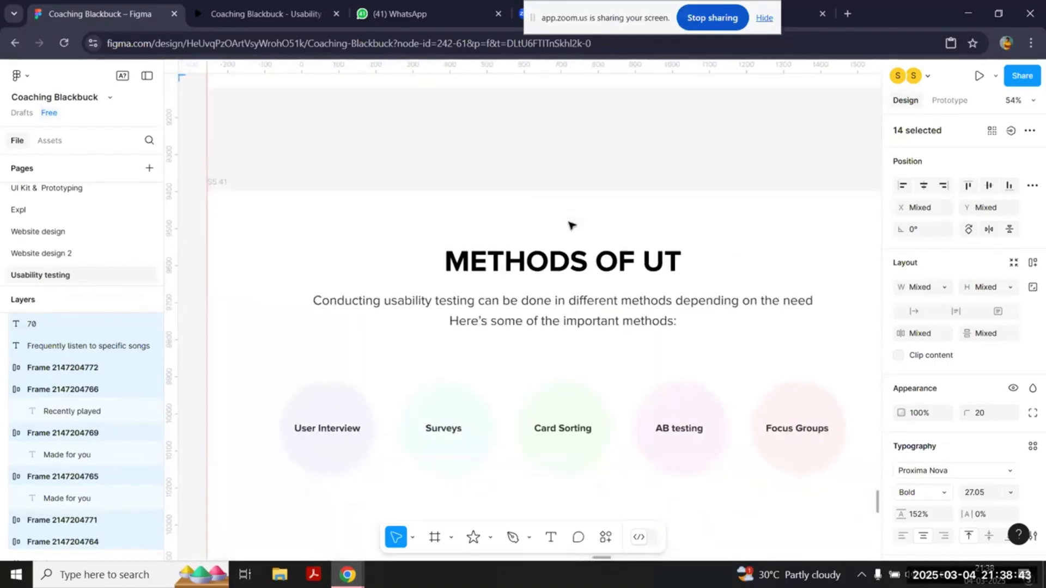
Step: Duplicate both sign-in form images into the empty space above the "Select best sign in form" example
{"action": "scroll", "coordinate": [570, 225], "scroll_direction": "left", "scroll_amount": 20}
{"action": "scroll", "coordinate": [571, 224], "scroll_direction": "down", "scroll_amount": 2}
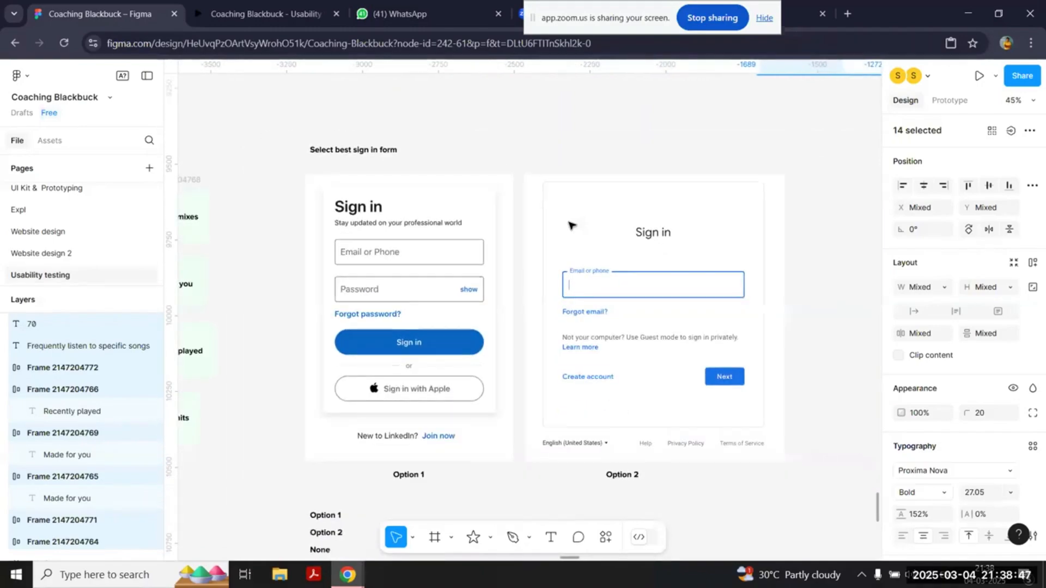
{"action": "scroll", "coordinate": [568, 232], "scroll_direction": "down", "scroll_amount": 2}
{"action": "scroll", "coordinate": [387, 455], "scroll_direction": "down", "scroll_amount": 3}
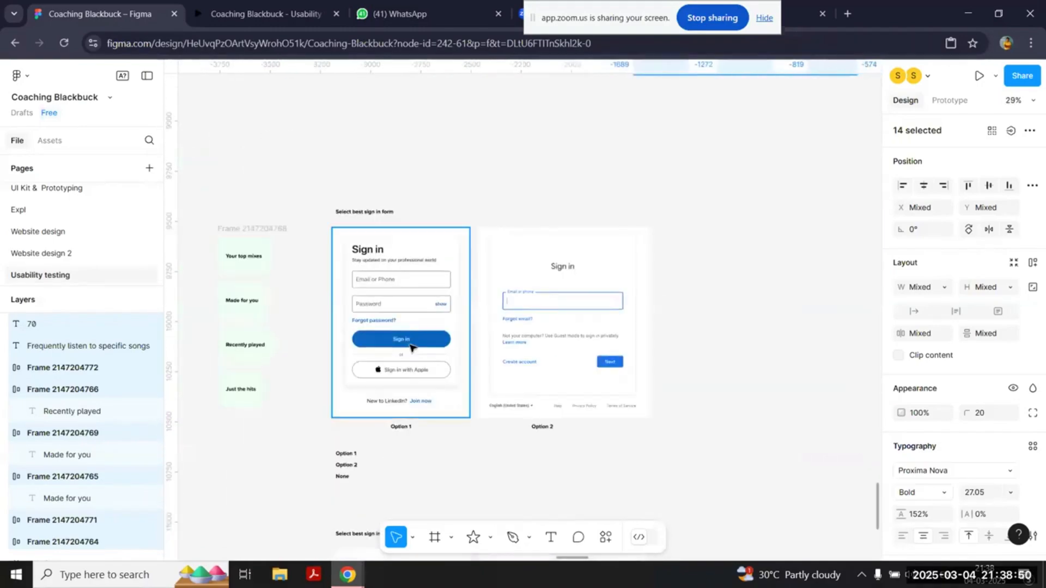
{"action": "left_click", "coordinate": [401, 354]}
{"action": "left_click", "coordinate": [545, 338]}
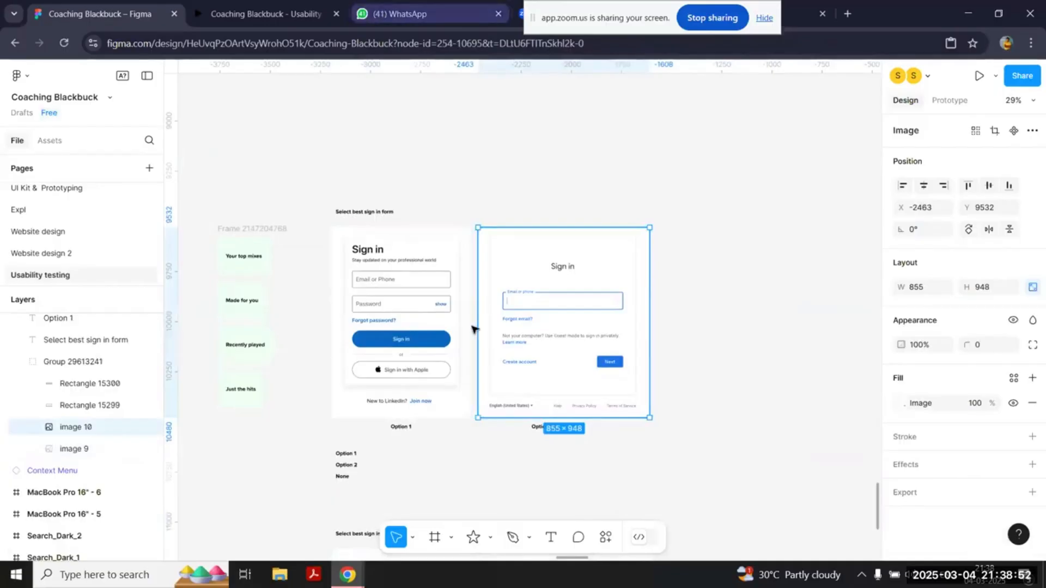
{"action": "left_click", "coordinate": [432, 346], "text": "shift"}
{"action": "left_click_drag", "start_coordinate": [513, 342], "coordinate": [427, 226]}
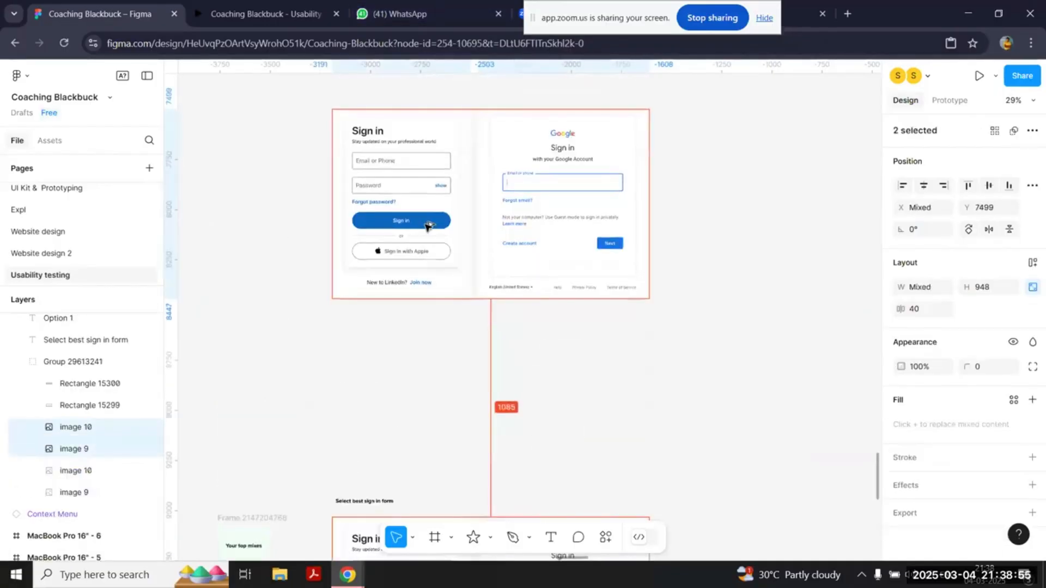
{"action": "scroll", "coordinate": [427, 226], "scroll_direction": "up", "scroll_amount": 3}
{"action": "scroll", "coordinate": [427, 226], "scroll_direction": "up", "scroll_amount": 1}
{"action": "left_click", "coordinate": [499, 499]}
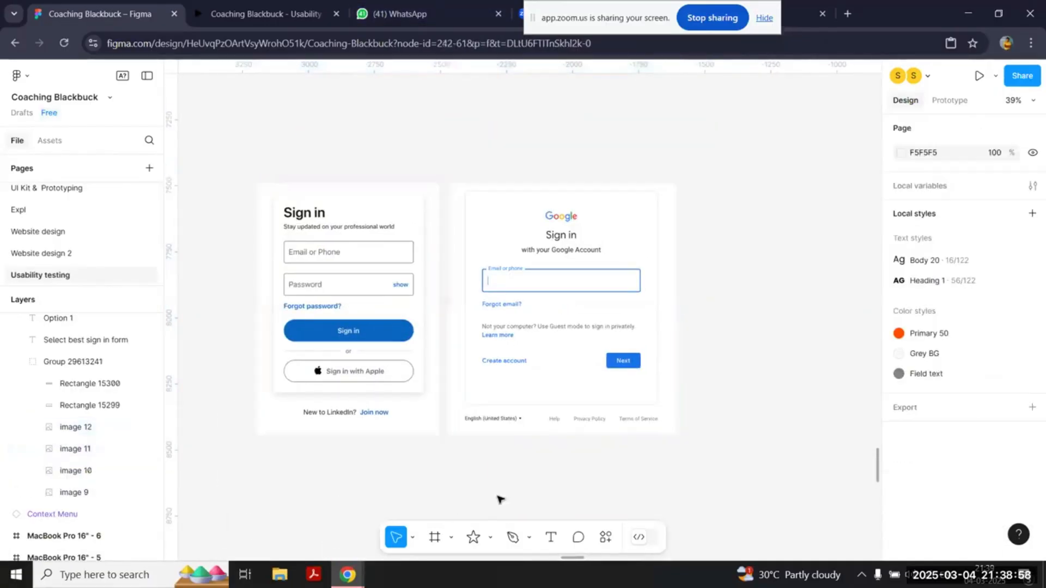
Step: Select the duplicated LinkedIn and Google sign-in images in turn to compare the two designs
{"action": "left_click", "coordinate": [508, 375]}
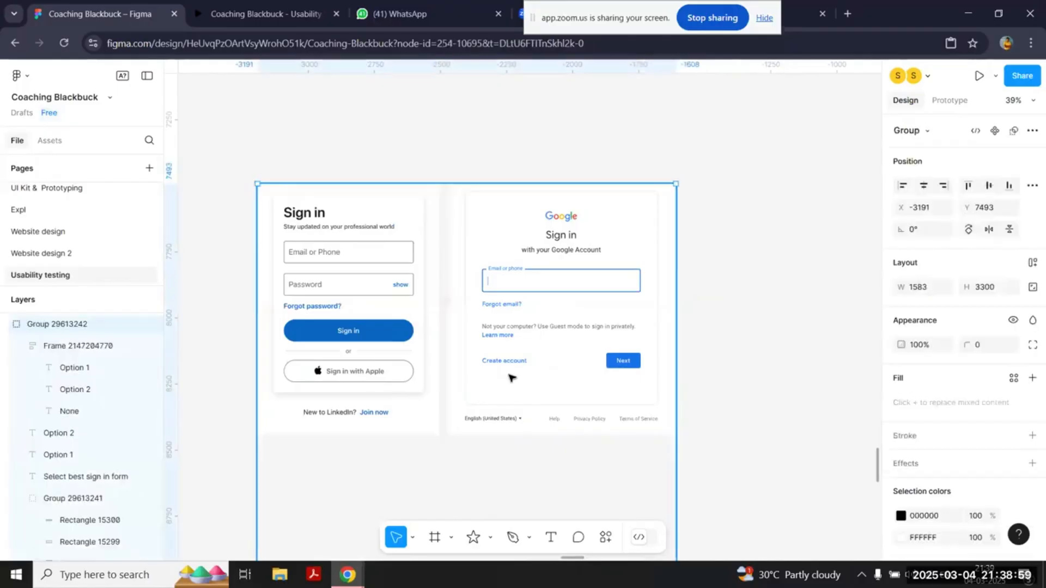
{"action": "double_click", "coordinate": [348, 330]}
{"action": "left_click", "coordinate": [539, 335]}
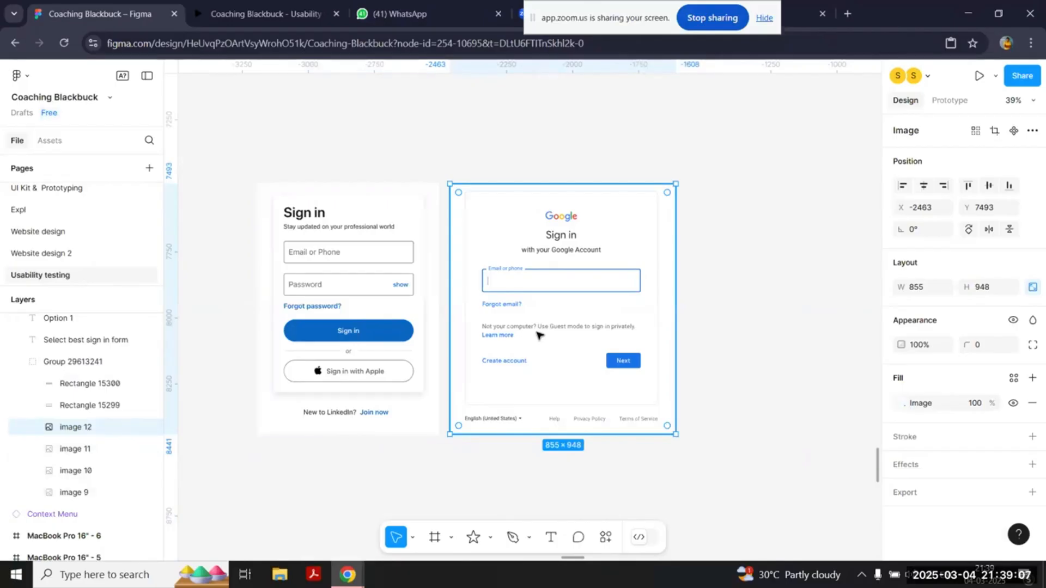
Step: Return from the sign-in form comparison to the METHODS OF UT slide and review the listed methods
{"action": "scroll", "coordinate": [539, 335], "scroll_direction": "down", "scroll_amount": 5}
{"action": "scroll", "coordinate": [456, 344], "scroll_direction": "right", "scroll_amount": 5}
{"action": "scroll", "coordinate": [455, 343], "scroll_direction": "down", "scroll_amount": 4}
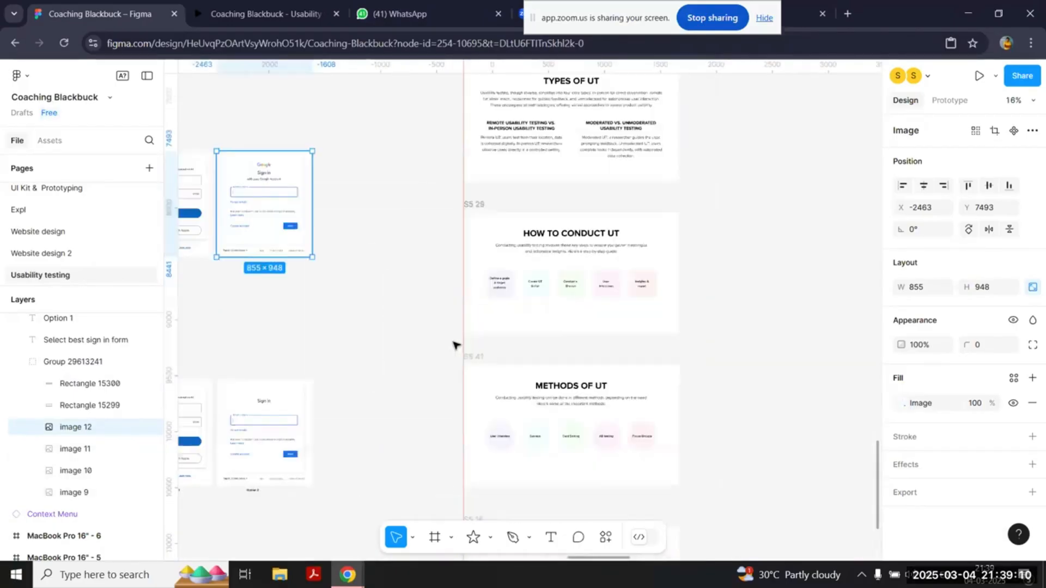
{"action": "scroll", "coordinate": [639, 357], "scroll_direction": "up", "scroll_amount": 5}
{"action": "scroll", "coordinate": [640, 357], "scroll_direction": "down", "scroll_amount": 4}
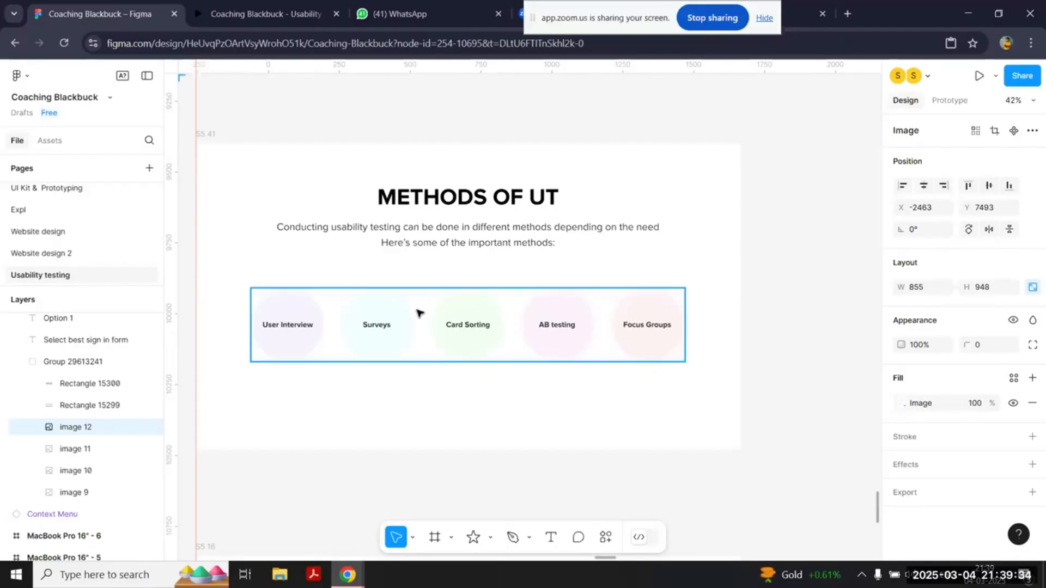
Step: Find the Chill Mix playlist screen and examine its header, playback controls and song list up close
{"action": "scroll", "coordinate": [630, 293], "scroll_direction": "up", "scroll_amount": 10}
{"action": "scroll", "coordinate": [630, 292], "scroll_direction": "down", "scroll_amount": 5}
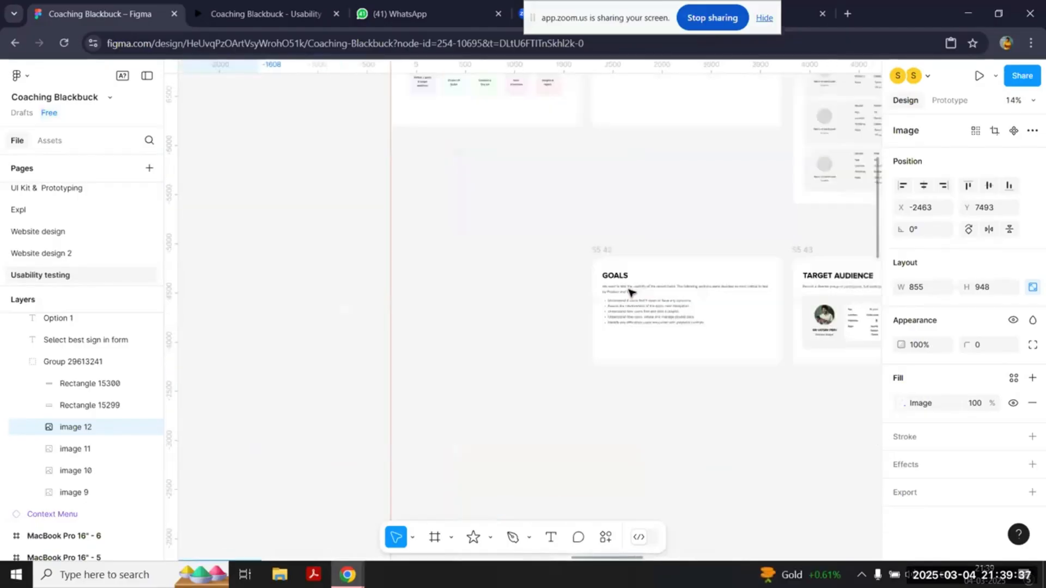
{"action": "scroll", "coordinate": [630, 292], "scroll_direction": "up", "scroll_amount": 7}
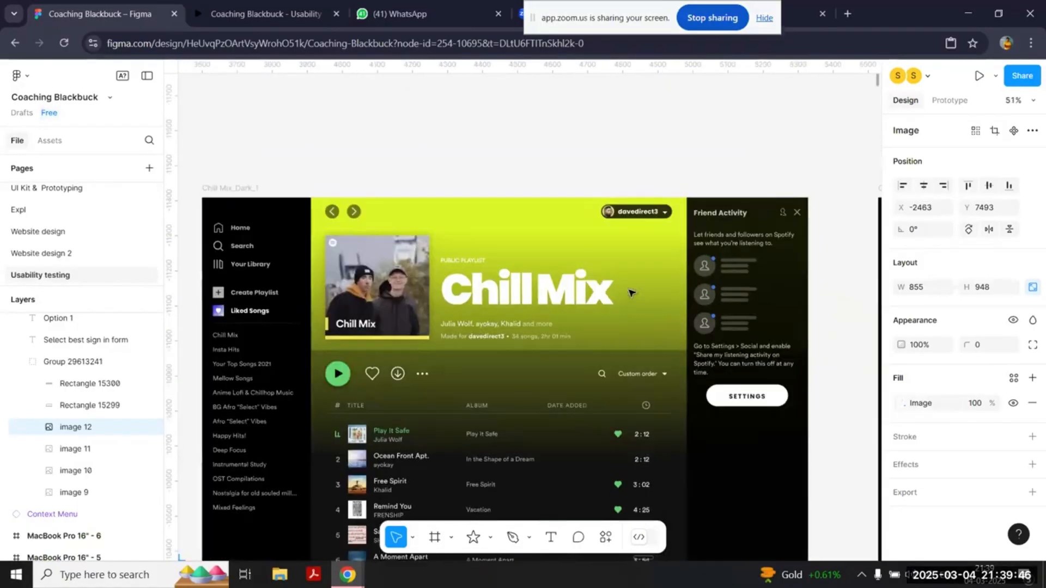
{"action": "scroll", "coordinate": [630, 292], "scroll_direction": "up", "scroll_amount": 1}
{"action": "scroll", "coordinate": [630, 292], "scroll_direction": "left", "scroll_amount": 1}
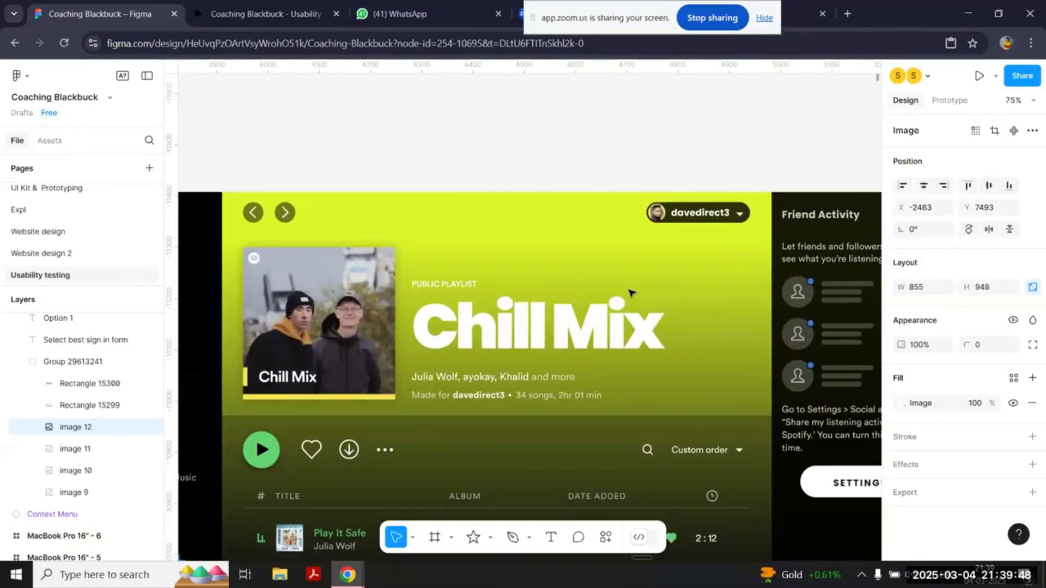
{"action": "scroll", "coordinate": [630, 292], "scroll_direction": "down", "scroll_amount": 1}
{"action": "scroll", "coordinate": [630, 292], "scroll_direction": "right", "scroll_amount": 1}
{"action": "scroll", "coordinate": [630, 292], "scroll_direction": "down", "scroll_amount": 1}
{"action": "scroll", "coordinate": [630, 292], "scroll_direction": "left", "scroll_amount": 1}
{"action": "scroll", "coordinate": [630, 293], "scroll_direction": "down", "scroll_amount": 1}
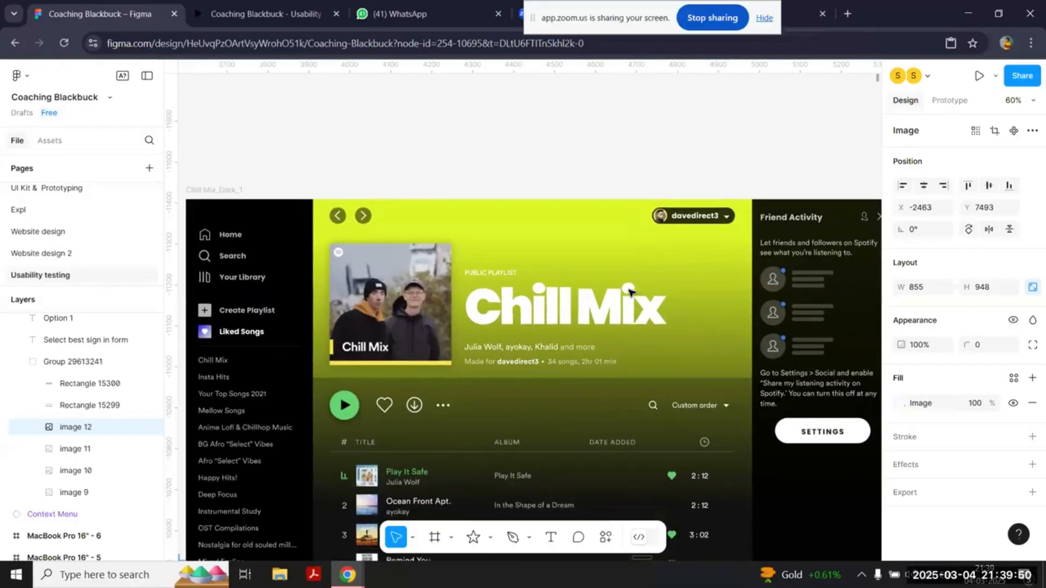
{"action": "scroll", "coordinate": [629, 289], "scroll_direction": "right", "scroll_amount": 1}
{"action": "scroll", "coordinate": [629, 289], "scroll_direction": "down", "scroll_amount": 2}
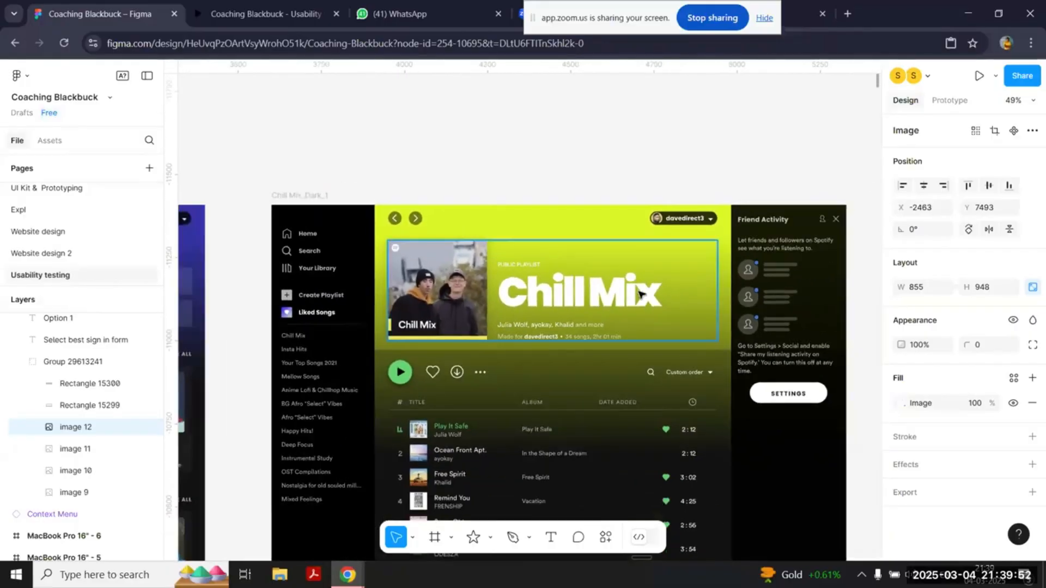
{"action": "scroll", "coordinate": [639, 290], "scroll_direction": "up", "scroll_amount": 3}
{"action": "scroll", "coordinate": [639, 295], "scroll_direction": "down", "scroll_amount": 2}
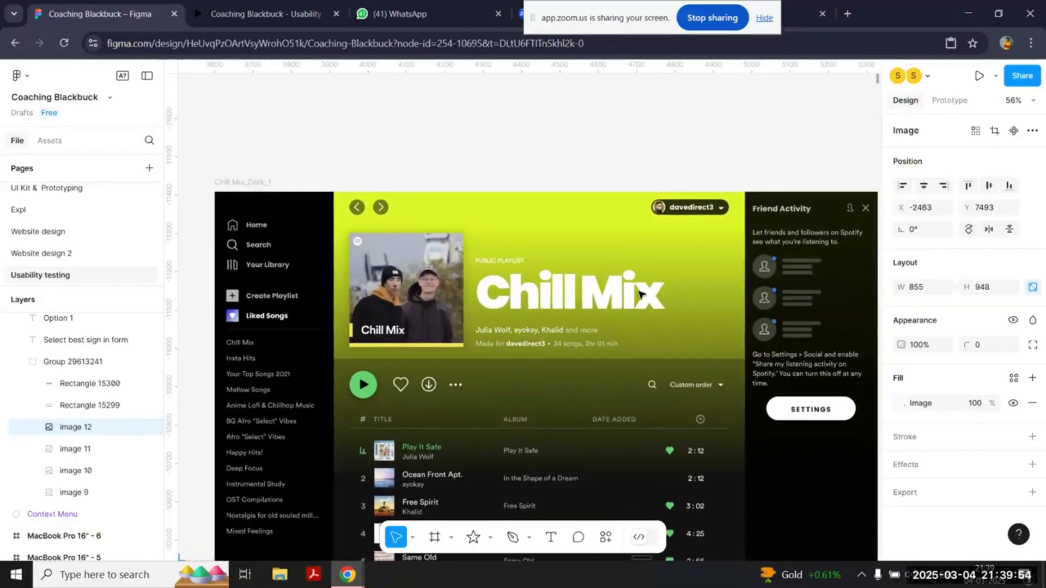
Step: Duplicate the playback controls group into the Chill Mix header below the profile button, at about X 1047, Y 100
{"action": "scroll", "coordinate": [640, 294], "scroll_direction": "right", "scroll_amount": 1}
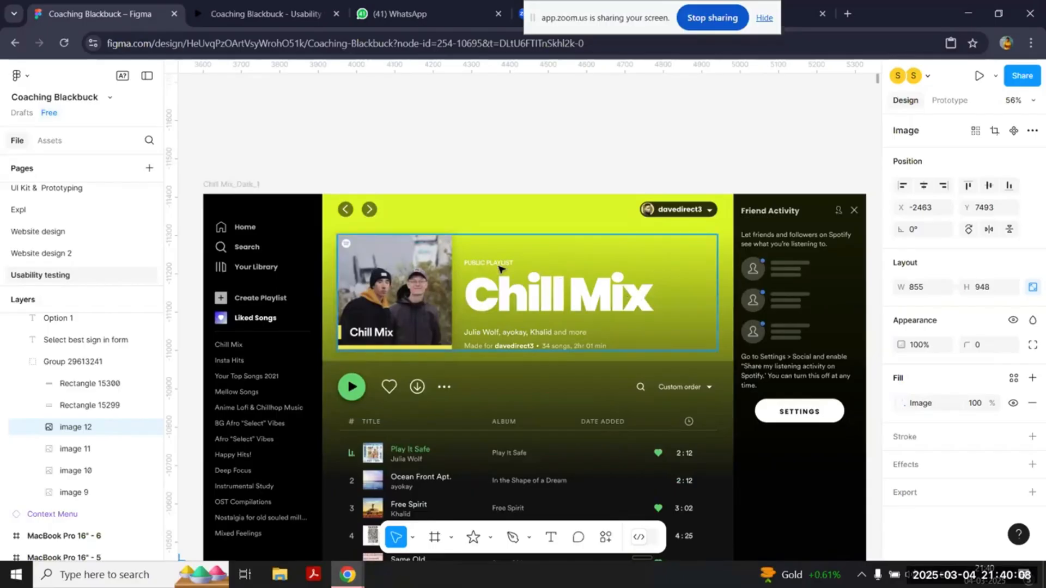
{"action": "left_click", "coordinate": [392, 385]}
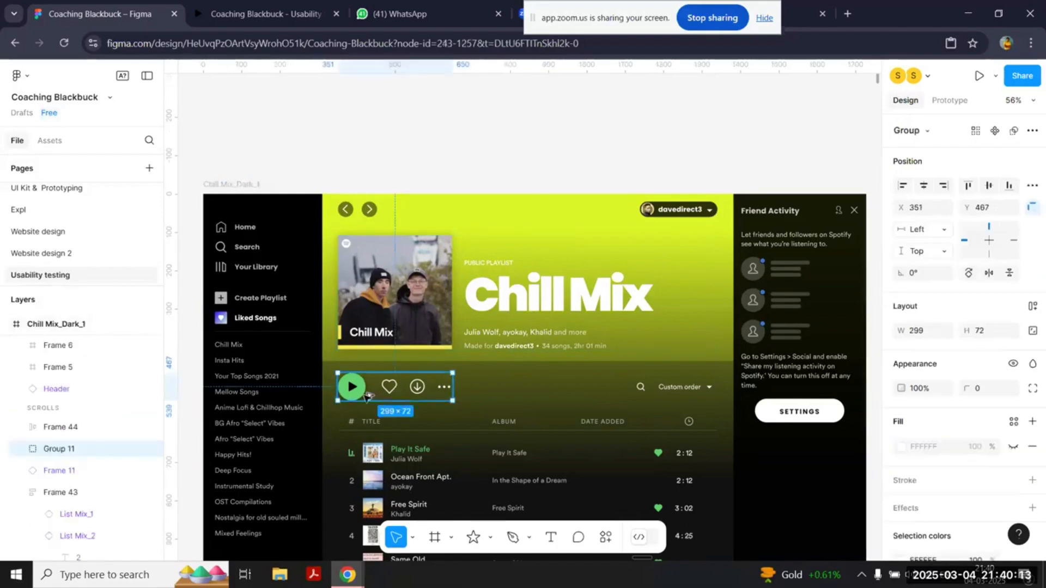
{"action": "left_click_drag", "start_coordinate": [392, 385], "coordinate": [632, 256]}
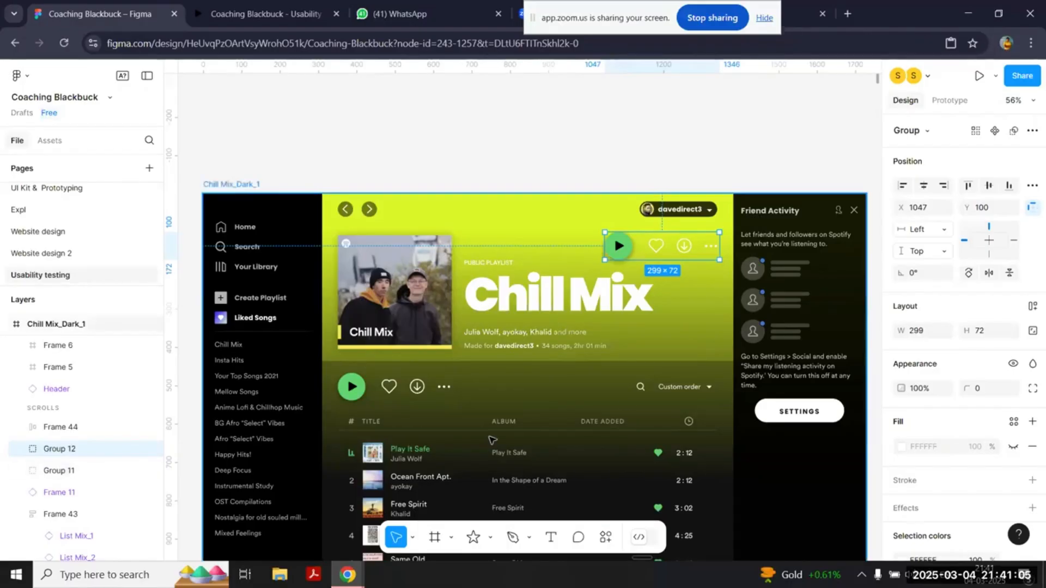
{"action": "scroll", "coordinate": [628, 403], "scroll_direction": "down", "scroll_amount": 3}
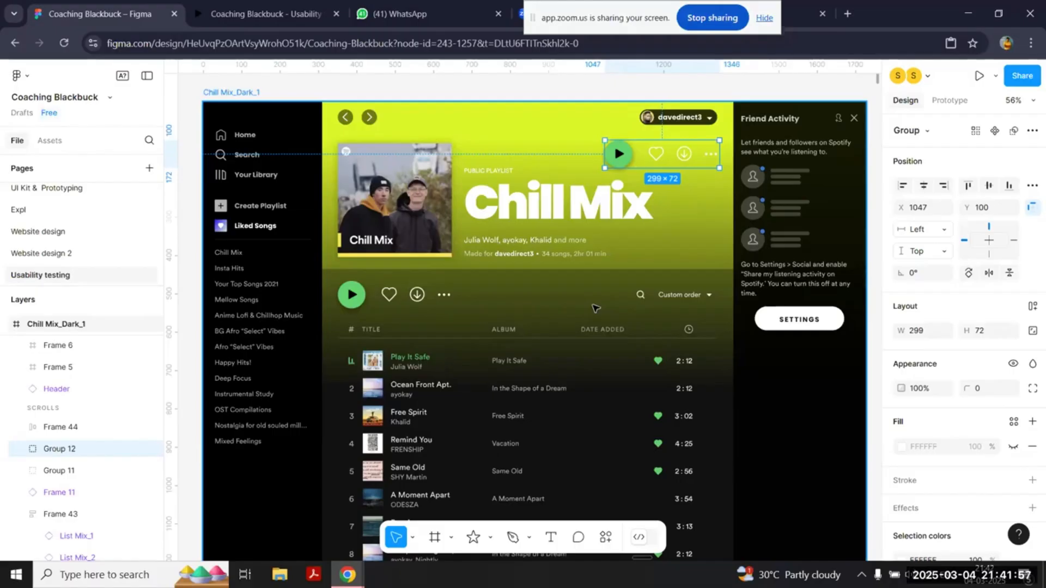
Step: Find the template INTERVIEW INSIGHTS slide and select the participant 2 and participant 3 name placeholders in turn
{"action": "scroll", "coordinate": [648, 266], "scroll_direction": "down", "scroll_amount": 5, "text": "ctrl"}
{"action": "scroll", "coordinate": [648, 266], "scroll_direction": "down", "scroll_amount": 5, "text": "ctrl"}
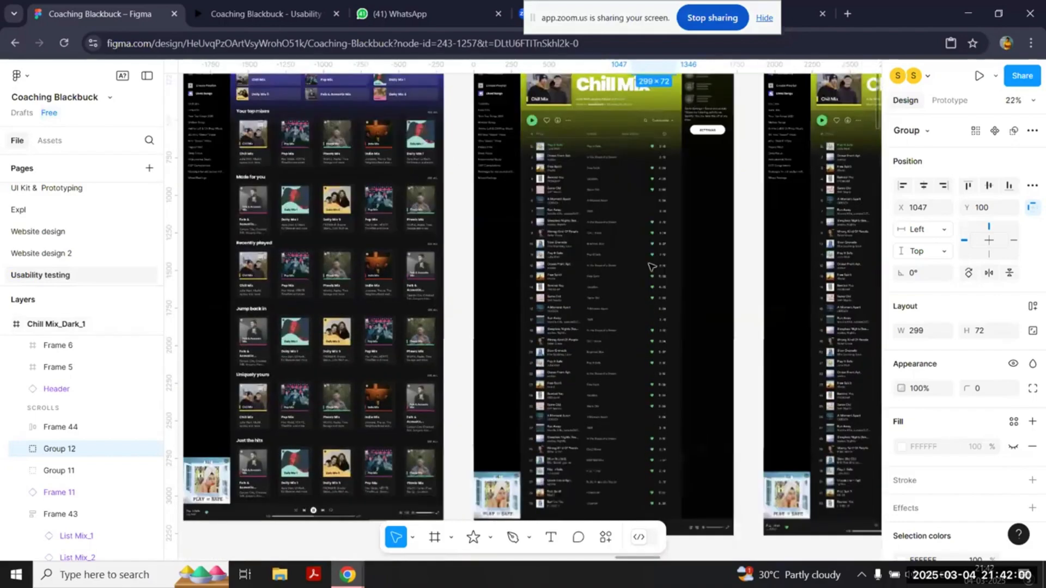
{"action": "scroll", "coordinate": [651, 265], "scroll_direction": "right", "scroll_amount": 2}
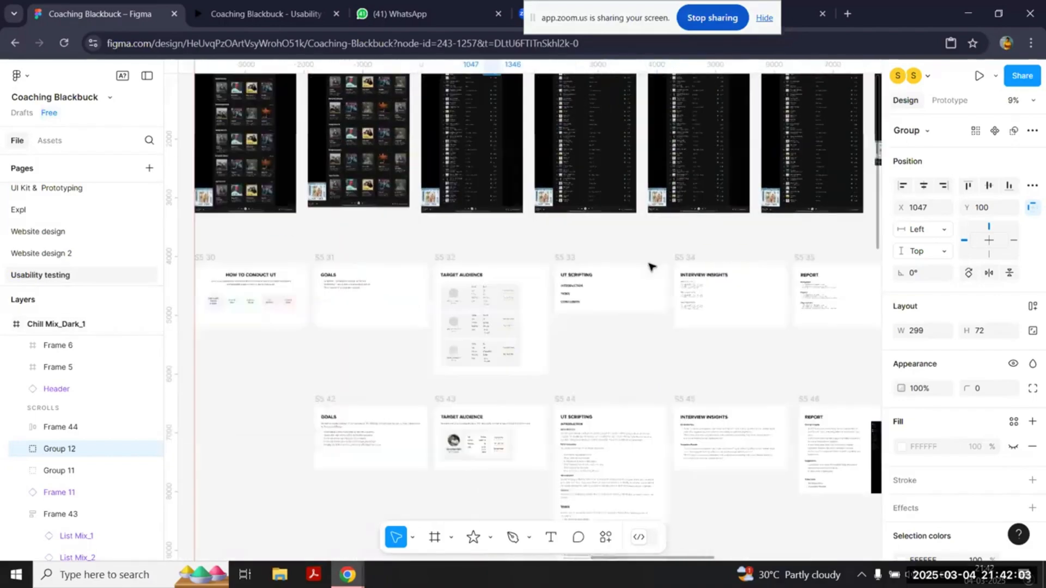
{"action": "scroll", "coordinate": [651, 266], "scroll_direction": "up", "scroll_amount": 6, "text": "ctrl"}
{"action": "scroll", "coordinate": [649, 264], "scroll_direction": "left", "scroll_amount": 1}
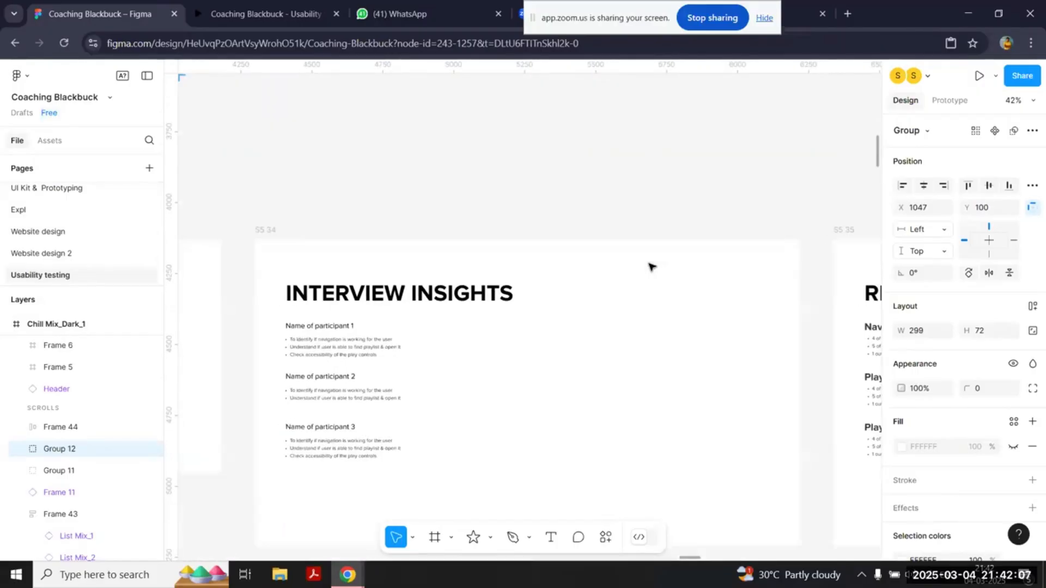
{"action": "scroll", "coordinate": [650, 265], "scroll_direction": "up", "scroll_amount": 3, "text": "ctrl"}
{"action": "scroll", "coordinate": [649, 265], "scroll_direction": "left", "scroll_amount": 3}
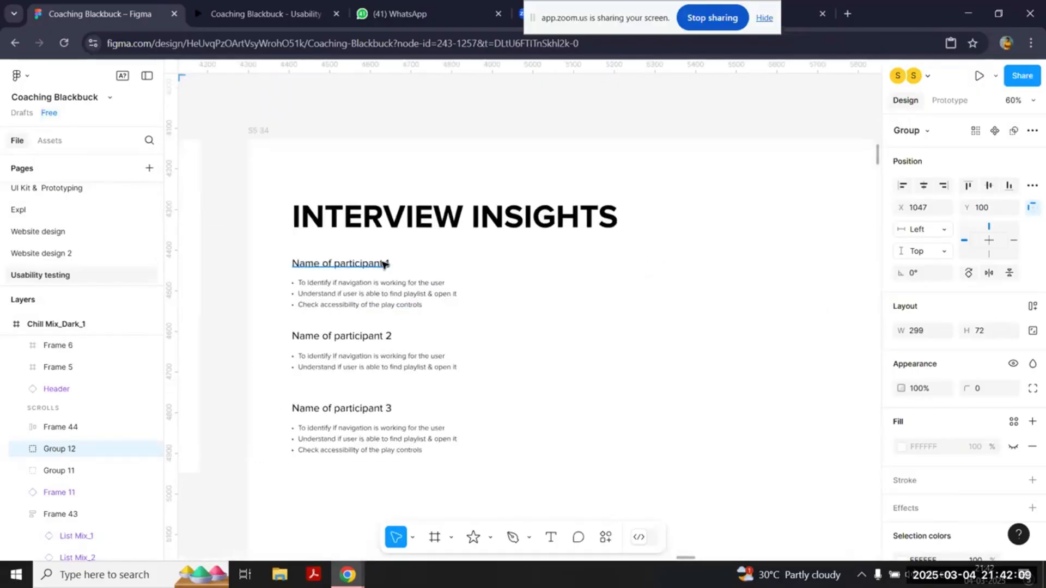
{"action": "double_click", "coordinate": [374, 341]}
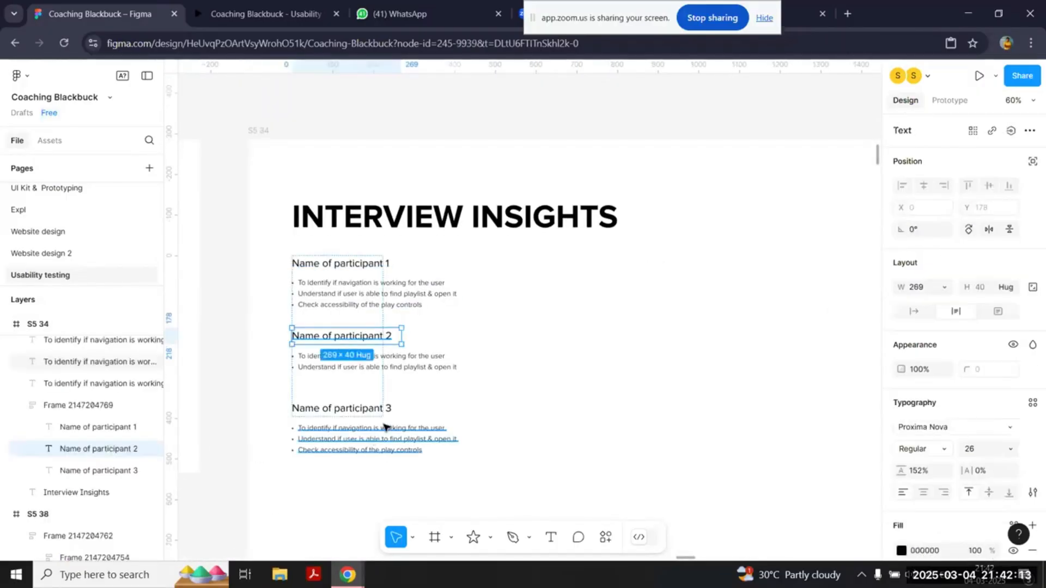
{"action": "left_click", "coordinate": [394, 410]}
Step: Examine the template REPORT slide's Navigation, Playlist and Play controls findings beside the INTERVIEW INSIGHTS slide
{"action": "scroll", "coordinate": [626, 427], "scroll_direction": "down", "scroll_amount": 2, "text": "ctrl"}
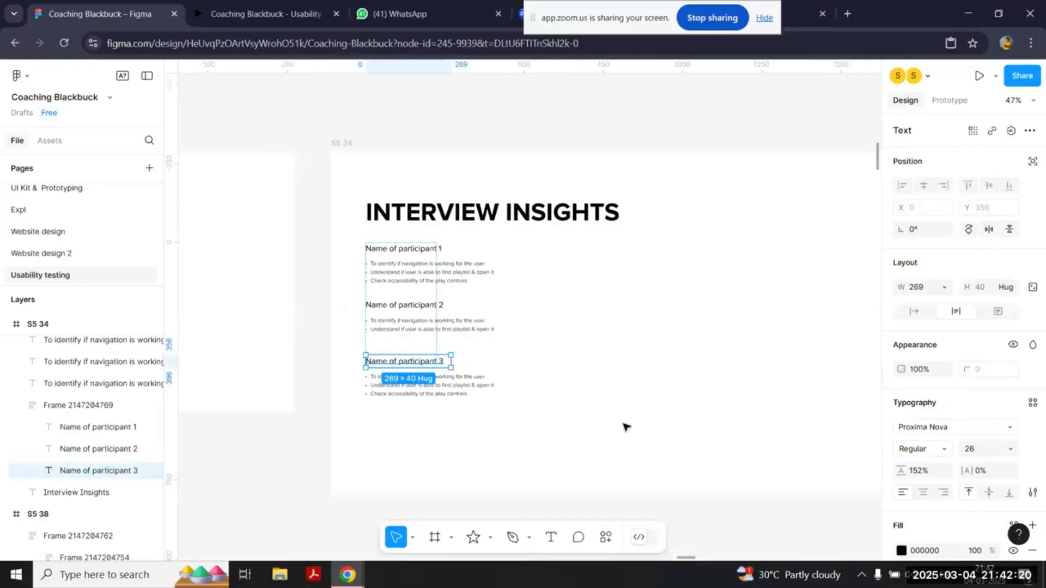
{"action": "scroll", "coordinate": [625, 426], "scroll_direction": "down", "scroll_amount": 3}
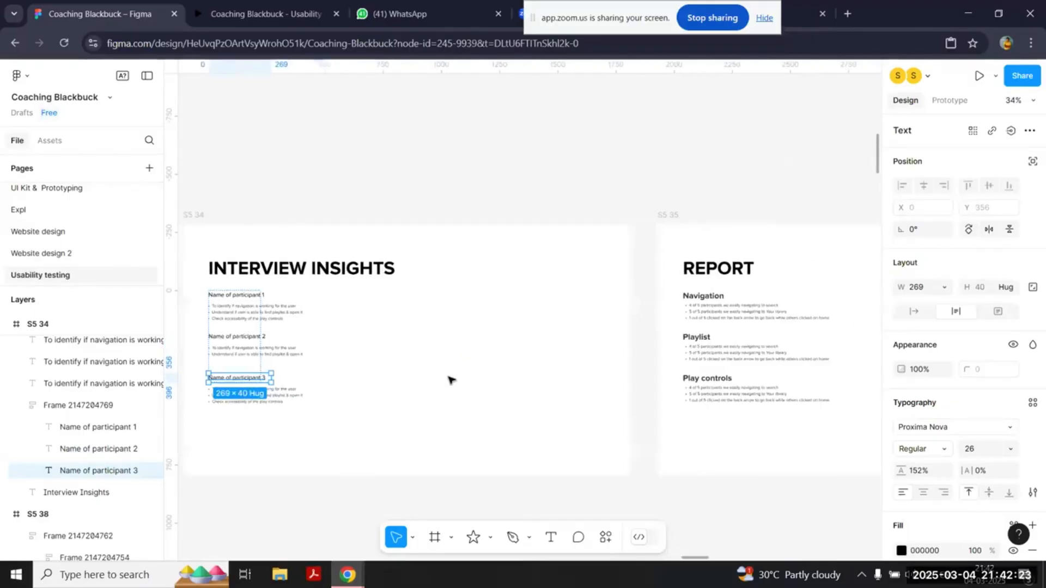
{"action": "scroll", "coordinate": [439, 322], "scroll_direction": "right", "scroll_amount": 4}
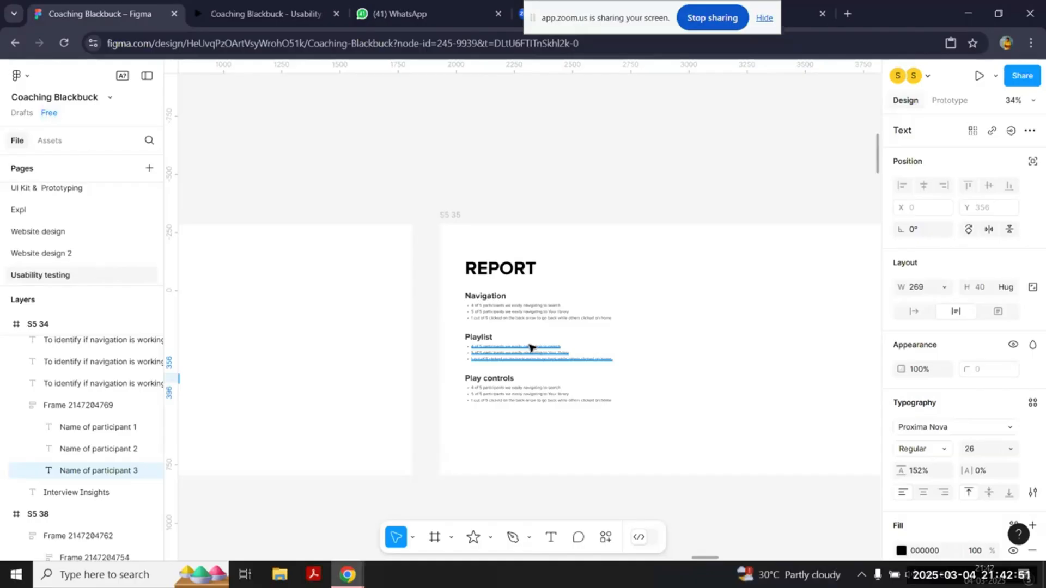
{"action": "scroll", "coordinate": [577, 346], "scroll_direction": "down", "scroll_amount": 2}
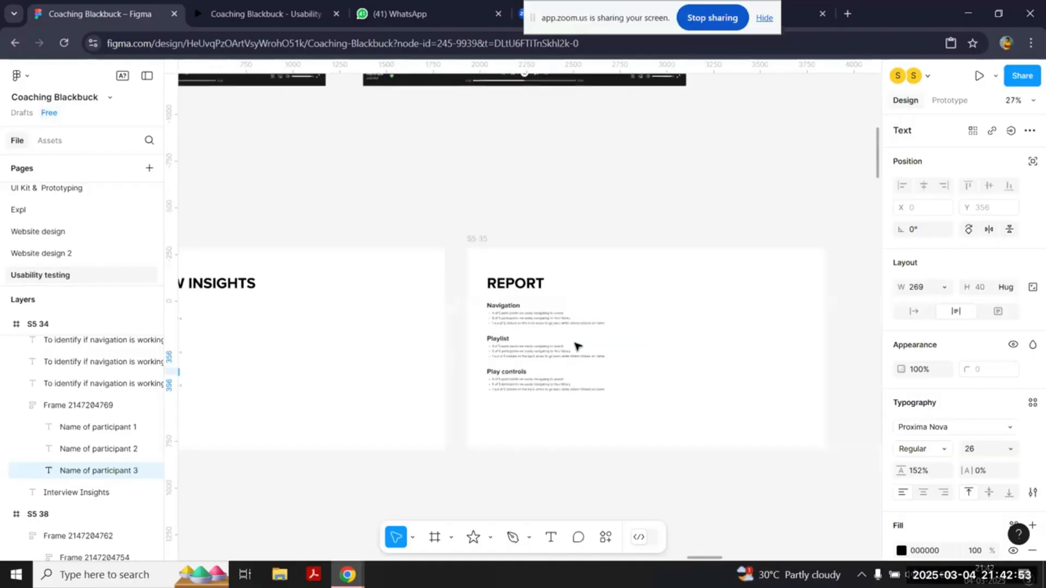
Step: Examine the overall insights, suggestions and video links on the completed REPORT slide in the row below
{"action": "scroll", "coordinate": [578, 346], "scroll_direction": "down", "scroll_amount": 2}
{"action": "scroll", "coordinate": [577, 346], "scroll_direction": "down", "scroll_amount": 1}
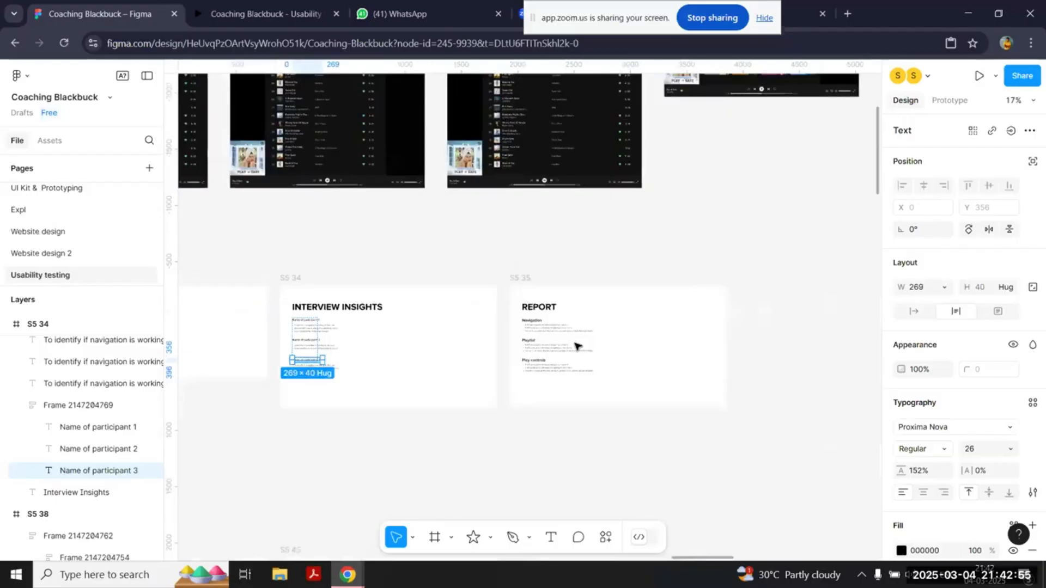
{"action": "scroll", "coordinate": [577, 346], "scroll_direction": "down", "scroll_amount": 5}
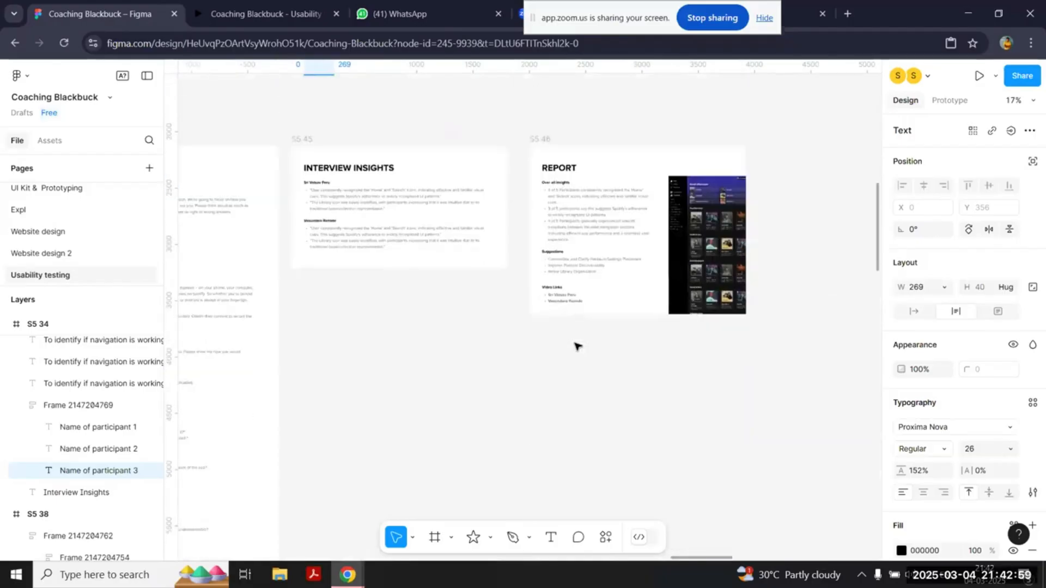
{"action": "scroll", "coordinate": [577, 346], "scroll_direction": "up", "scroll_amount": 5}
{"action": "scroll", "coordinate": [577, 347], "scroll_direction": "up", "scroll_amount": 5}
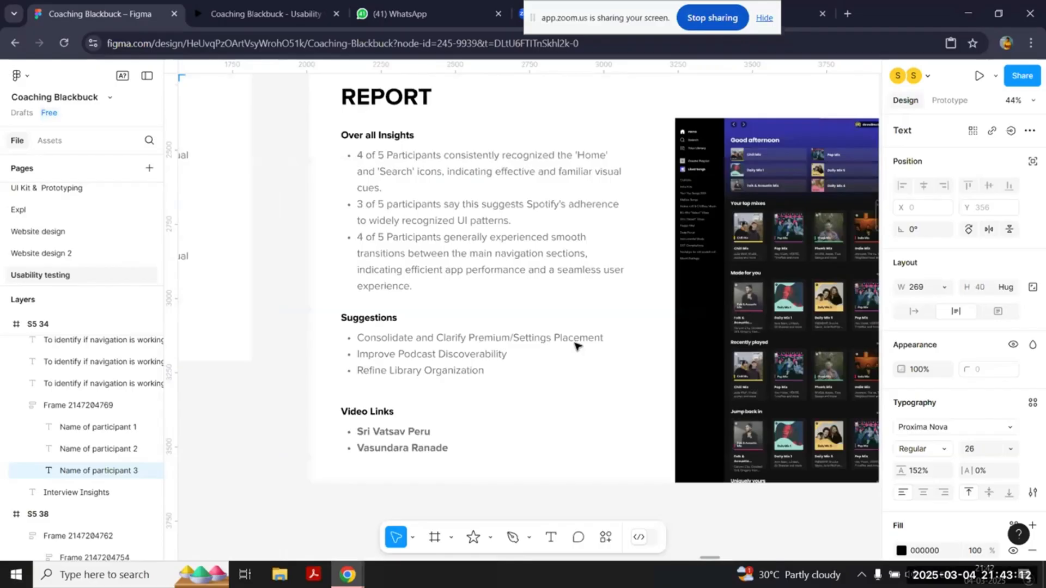
{"action": "scroll", "coordinate": [577, 346], "scroll_direction": "up", "scroll_amount": 1}
{"action": "scroll", "coordinate": [578, 347], "scroll_direction": "down", "scroll_amount": 5}
{"action": "scroll", "coordinate": [577, 346], "scroll_direction": "left", "scroll_amount": 2}
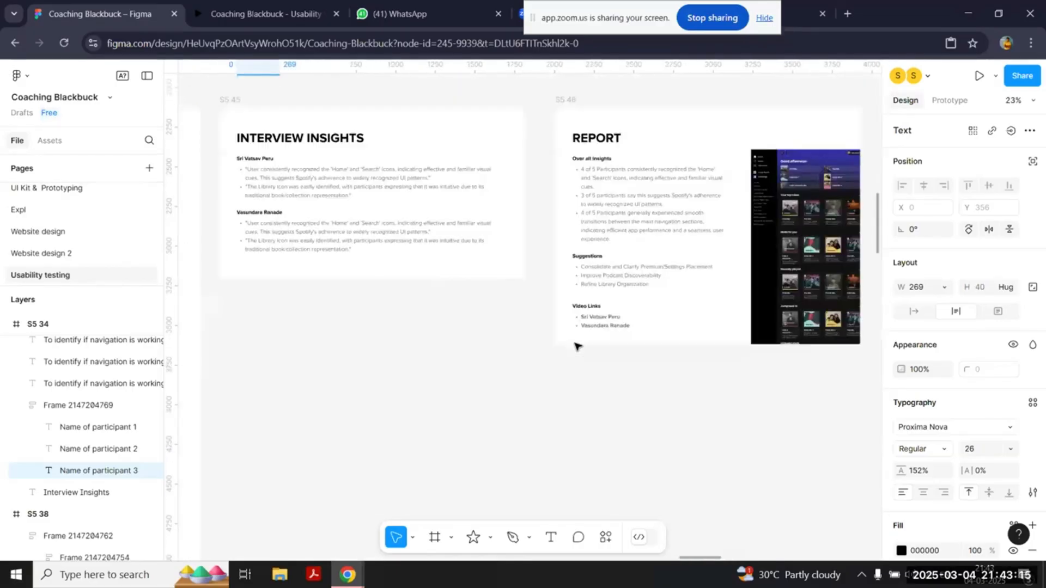
Step: Go to the IMPORTANCE FOR UT slide and review its four reasons for usability testing
{"action": "scroll", "coordinate": [578, 346], "scroll_direction": "down", "scroll_amount": 6}
{"action": "scroll", "coordinate": [578, 347], "scroll_direction": "left", "scroll_amount": 2}
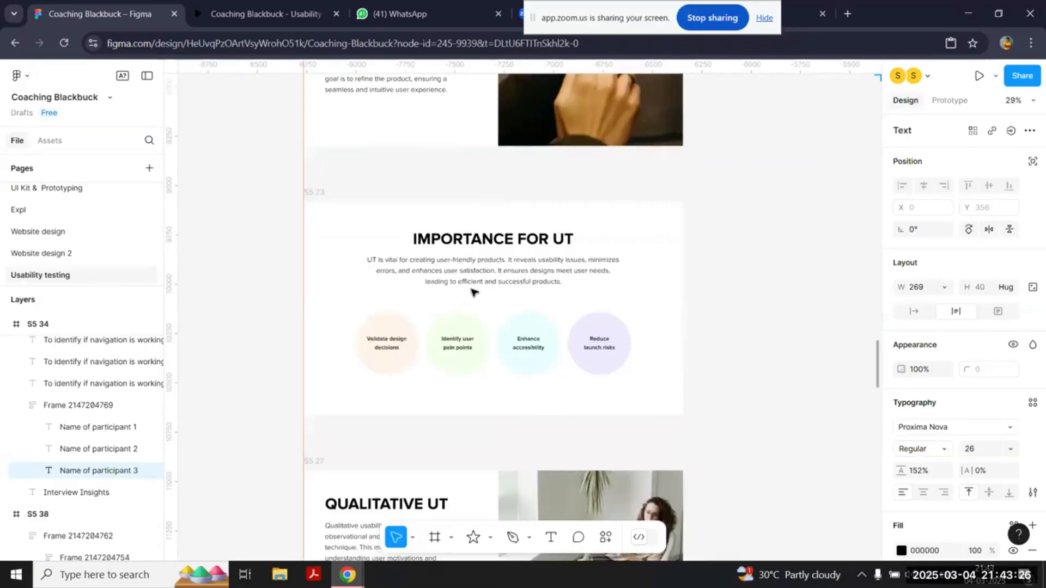
{"action": "scroll", "coordinate": [473, 292], "scroll_direction": "up", "scroll_amount": 3}
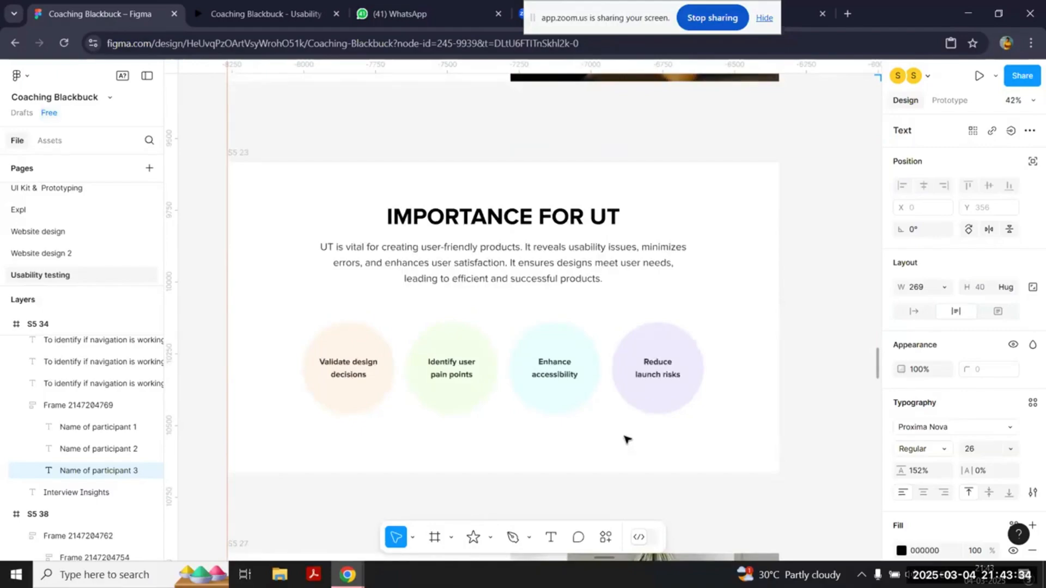
Step: Review the completed GOALS slide and the participant profile on the TARGET AUDIENCE slide
{"action": "scroll", "coordinate": [626, 439], "scroll_direction": "down", "scroll_amount": 3}
{"action": "scroll", "coordinate": [626, 439], "scroll_direction": "down", "scroll_amount": 3}
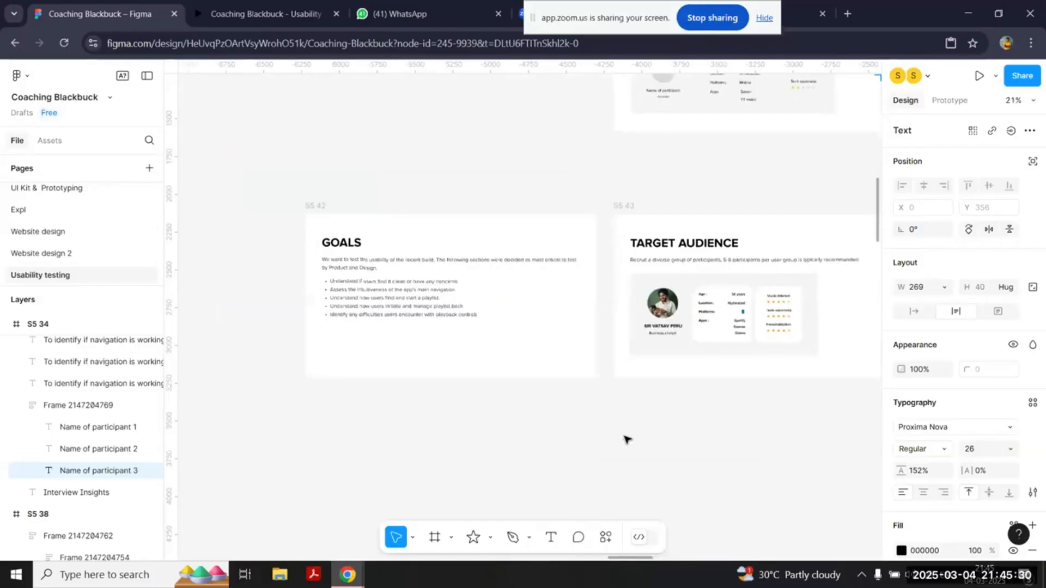
{"action": "scroll", "coordinate": [627, 440], "scroll_direction": "up", "scroll_amount": 2}
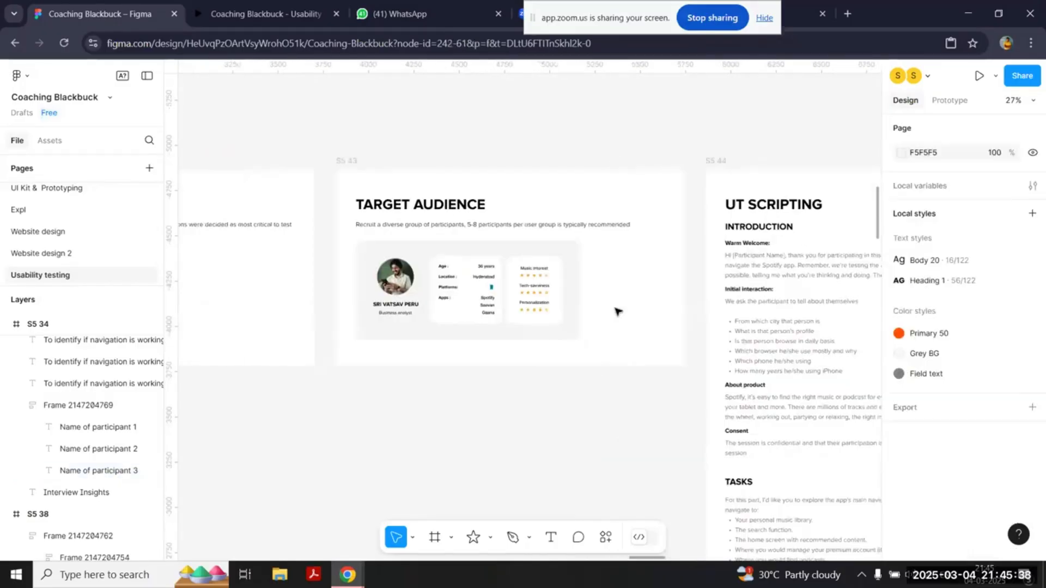
{"action": "scroll", "coordinate": [617, 311], "scroll_direction": "right", "scroll_amount": 2}
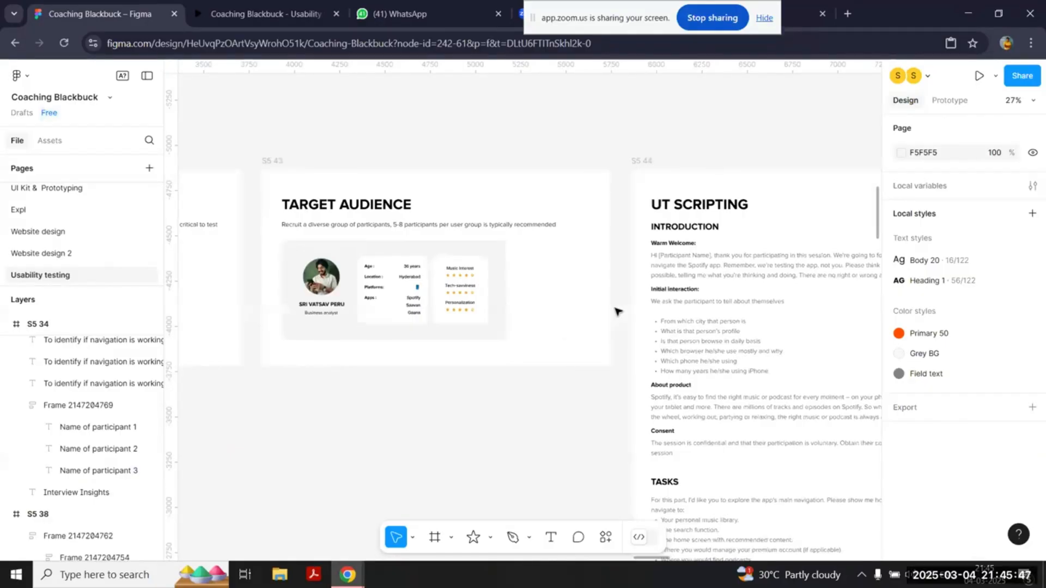
Step: Read through the UT SCRIPTING slide's introduction, tasks and conclusion, and review the completed INTERVIEW INSIGHTS slide
{"action": "scroll", "coordinate": [617, 311], "scroll_direction": "right", "scroll_amount": 4}
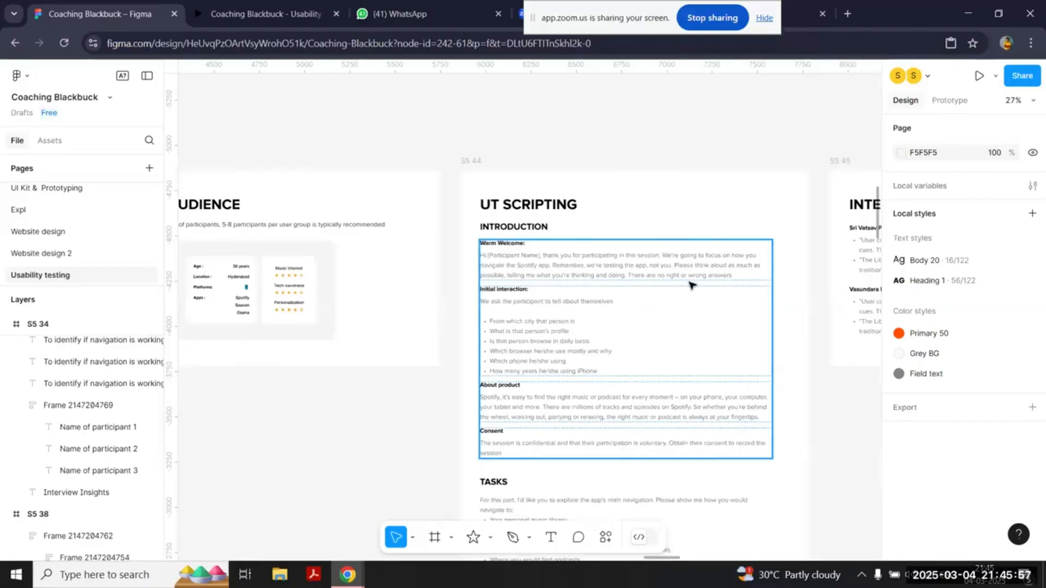
{"action": "scroll", "coordinate": [690, 284], "scroll_direction": "right", "scroll_amount": 2}
{"action": "scroll", "coordinate": [690, 284], "scroll_direction": "right", "scroll_amount": 8}
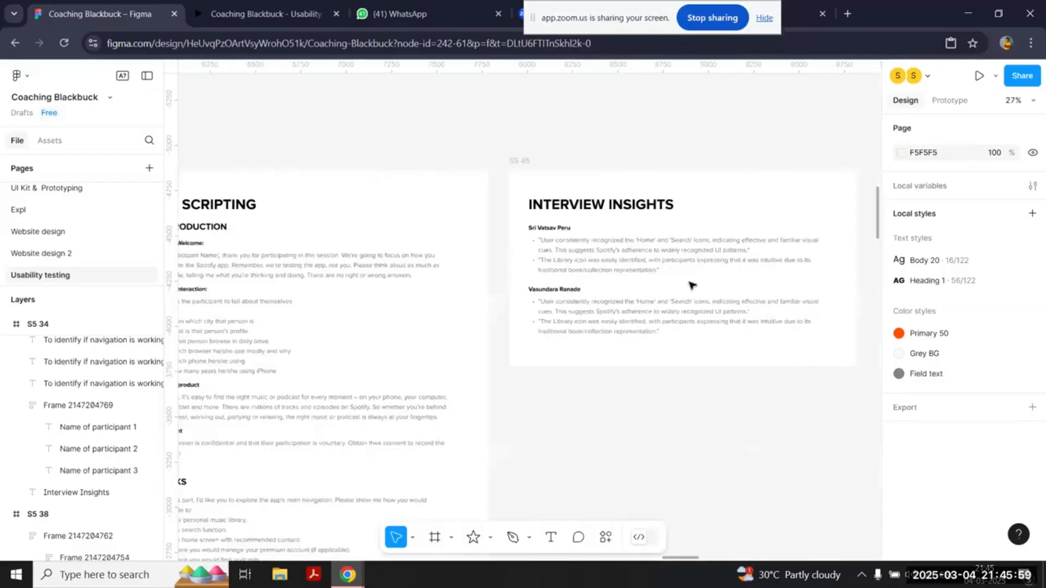
{"action": "scroll", "coordinate": [690, 285], "scroll_direction": "left", "scroll_amount": 2}
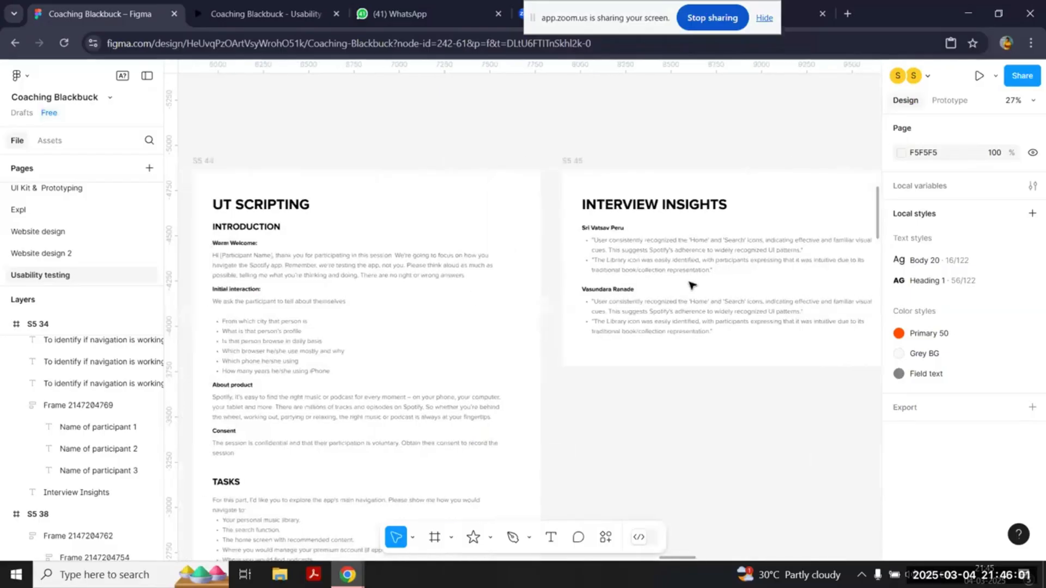
{"action": "scroll", "coordinate": [690, 284], "scroll_direction": "left", "scroll_amount": 3}
{"action": "scroll", "coordinate": [486, 369], "scroll_direction": "down", "scroll_amount": 6}
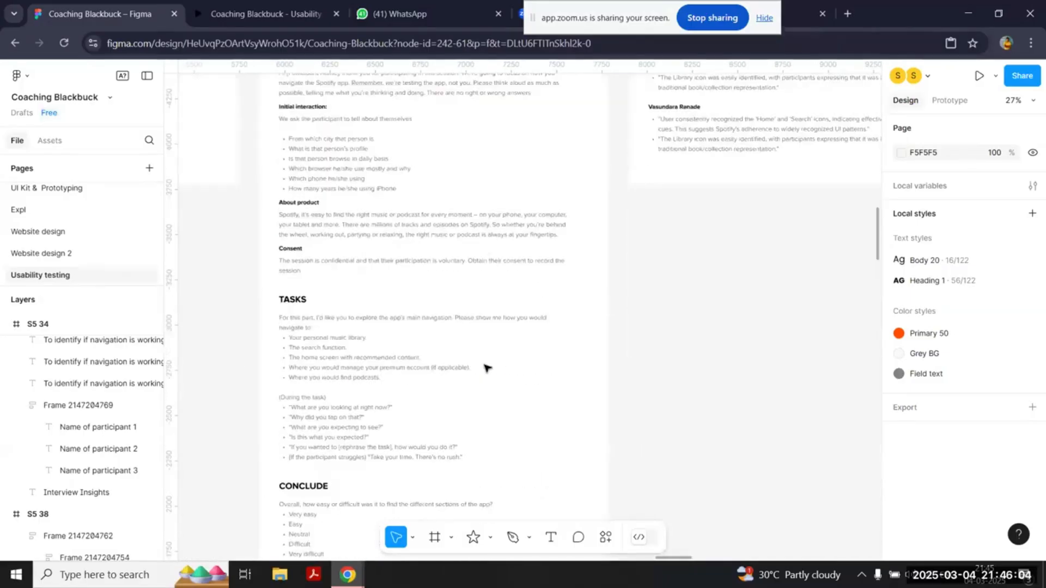
{"action": "scroll", "coordinate": [487, 368], "scroll_direction": "down", "scroll_amount": 2}
{"action": "scroll", "coordinate": [486, 368], "scroll_direction": "up", "scroll_amount": 8}
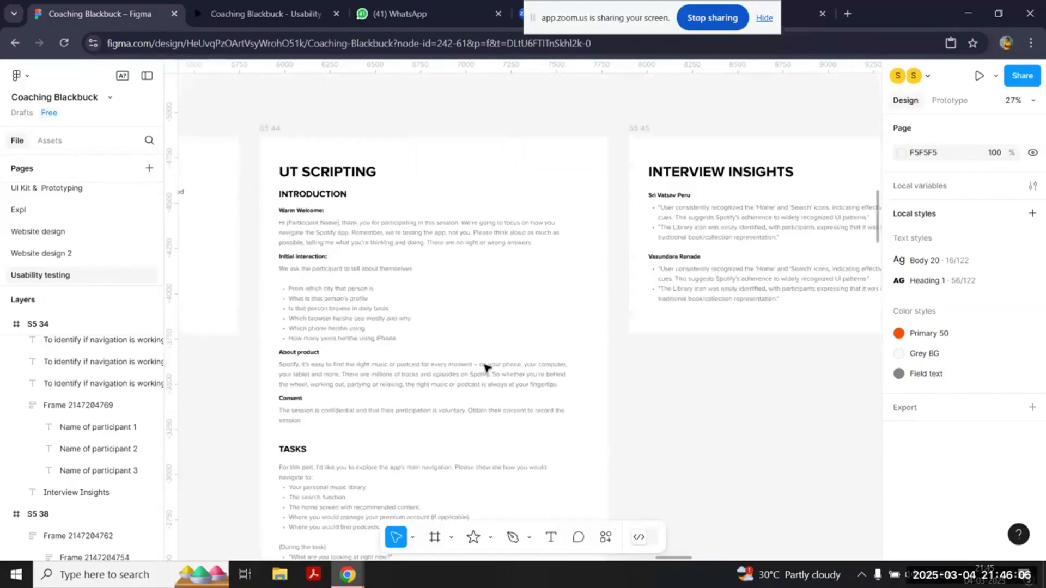
{"action": "scroll", "coordinate": [486, 368], "scroll_direction": "right", "scroll_amount": 2}
{"action": "scroll", "coordinate": [487, 368], "scroll_direction": "right", "scroll_amount": 11}
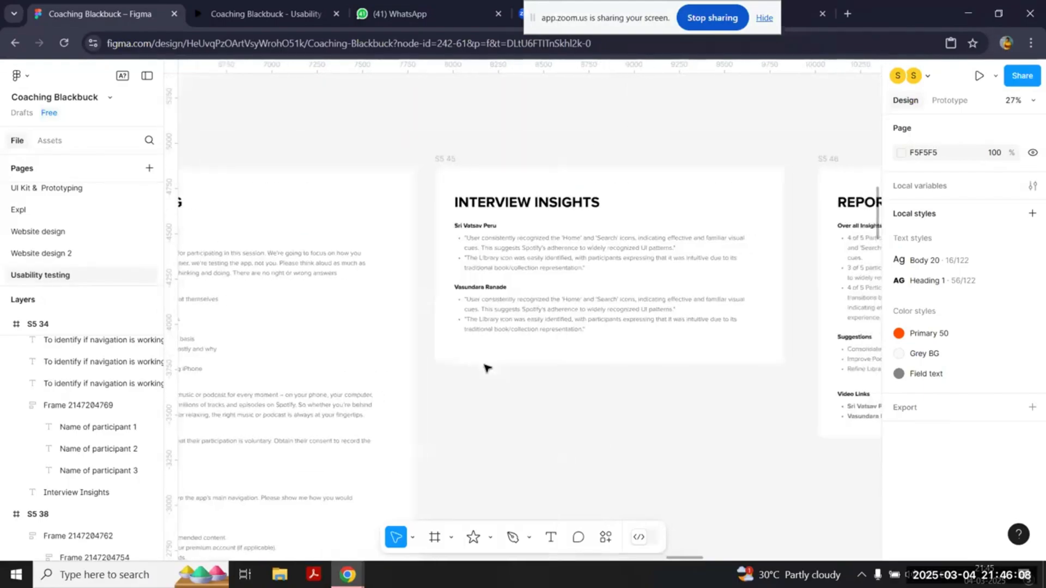
Step: Review the completed REPORT slide beside the INTERVIEW INSIGHTS slide and select its frame
{"action": "scroll", "coordinate": [282, 166], "scroll_direction": "right", "scroll_amount": 11}
{"action": "left_click", "coordinate": [287, 164]}
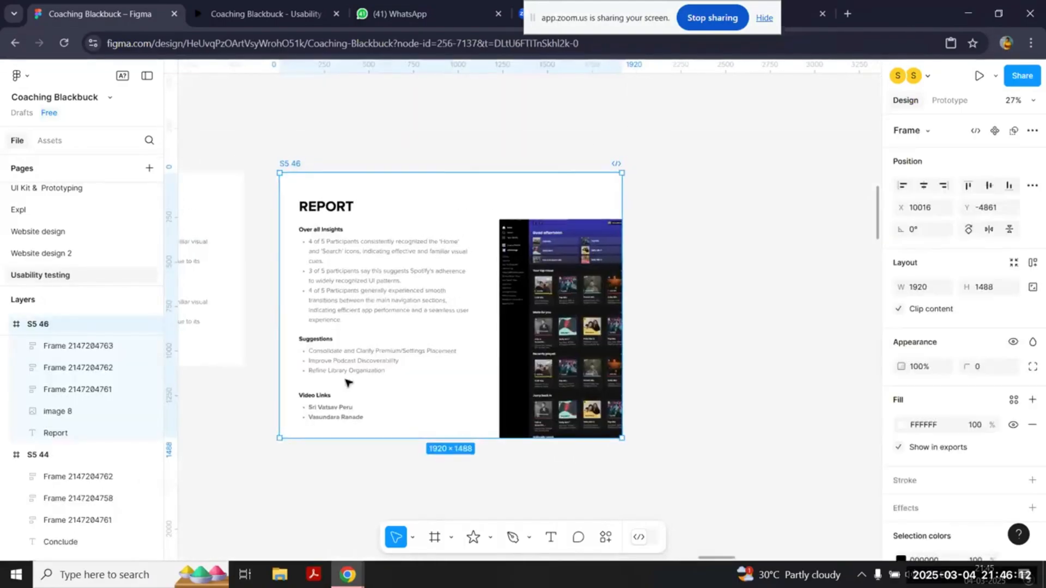
{"action": "scroll", "coordinate": [349, 383], "scroll_direction": "down", "scroll_amount": 1}
{"action": "scroll", "coordinate": [348, 383], "scroll_direction": "left", "scroll_amount": 10}
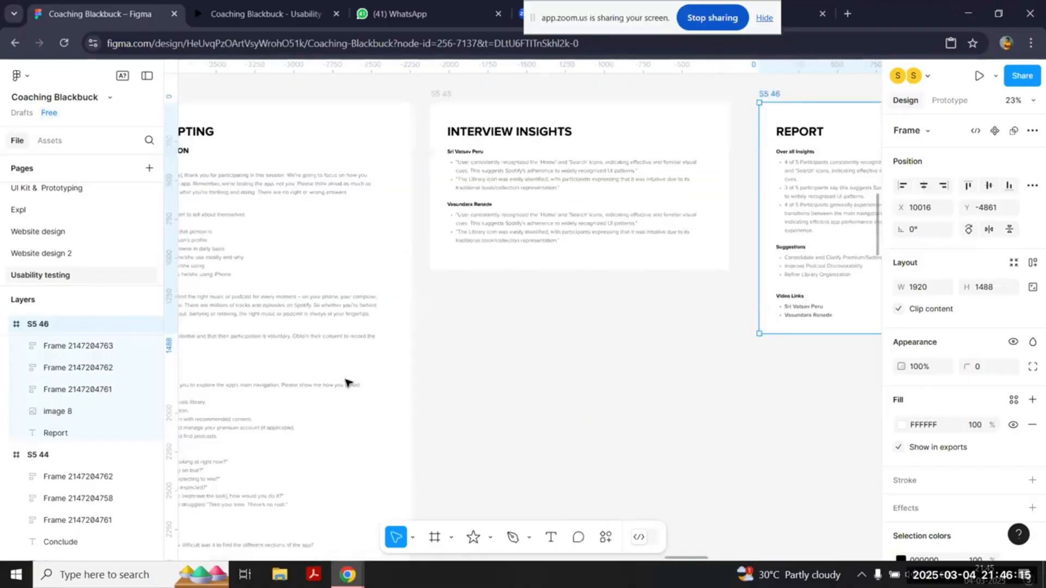
Step: Return to the main column of slides and review the testing methods on the METHODS OF UT slide
{"action": "scroll", "coordinate": [349, 383], "scroll_direction": "down", "scroll_amount": 5}
{"action": "scroll", "coordinate": [347, 382], "scroll_direction": "down", "scroll_amount": 13}
{"action": "scroll", "coordinate": [347, 382], "scroll_direction": "left", "scroll_amount": 8}
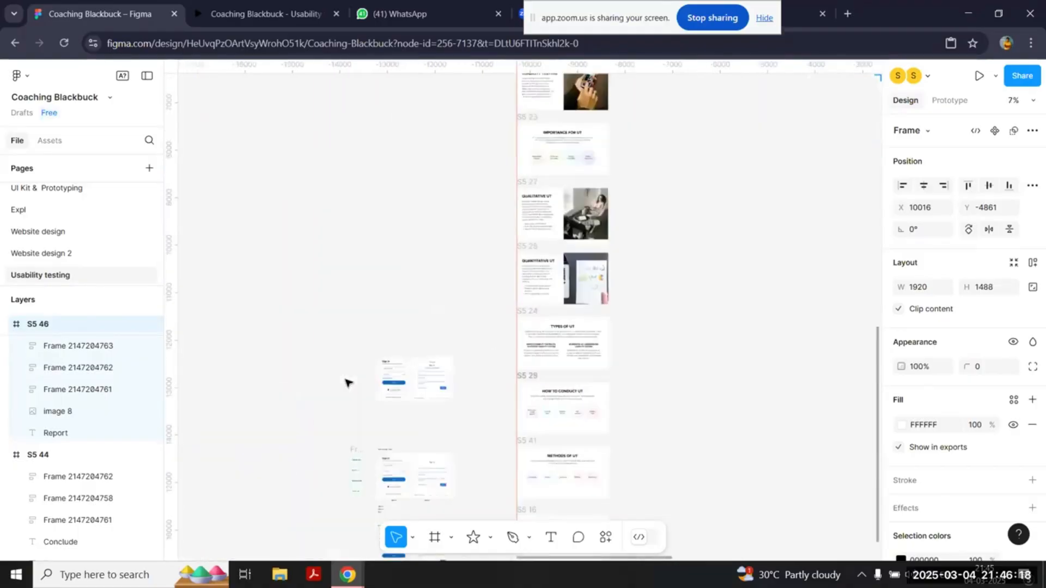
{"action": "scroll", "coordinate": [524, 457], "scroll_direction": "up", "scroll_amount": 8}
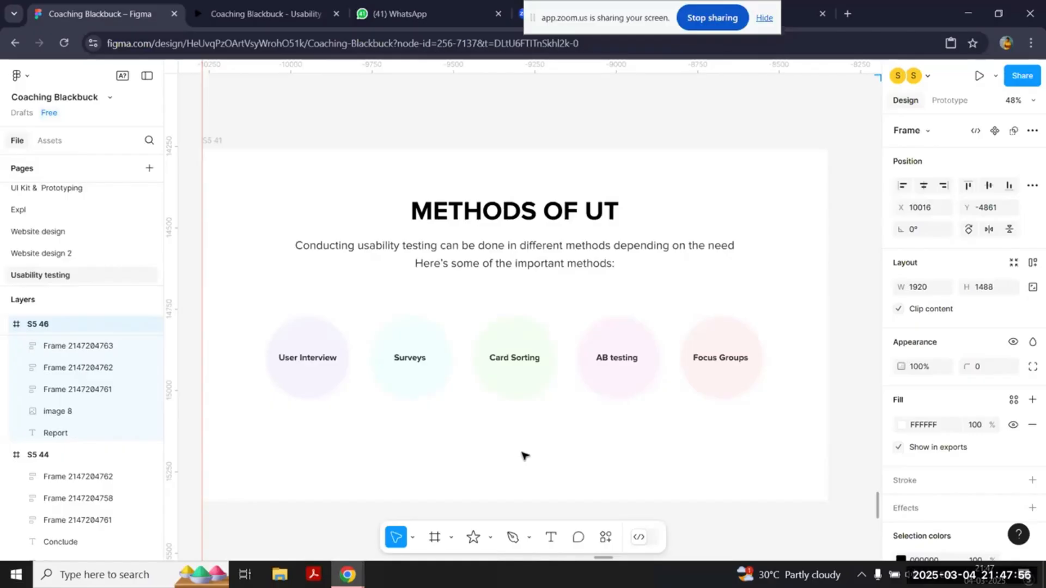
Step: Move on from the METHODS OF UT slide to the closing THANK YOU slide below it
{"action": "scroll", "coordinate": [521, 453], "scroll_direction": "down", "scroll_amount": 2}
{"action": "scroll", "coordinate": [522, 452], "scroll_direction": "down", "scroll_amount": 1}
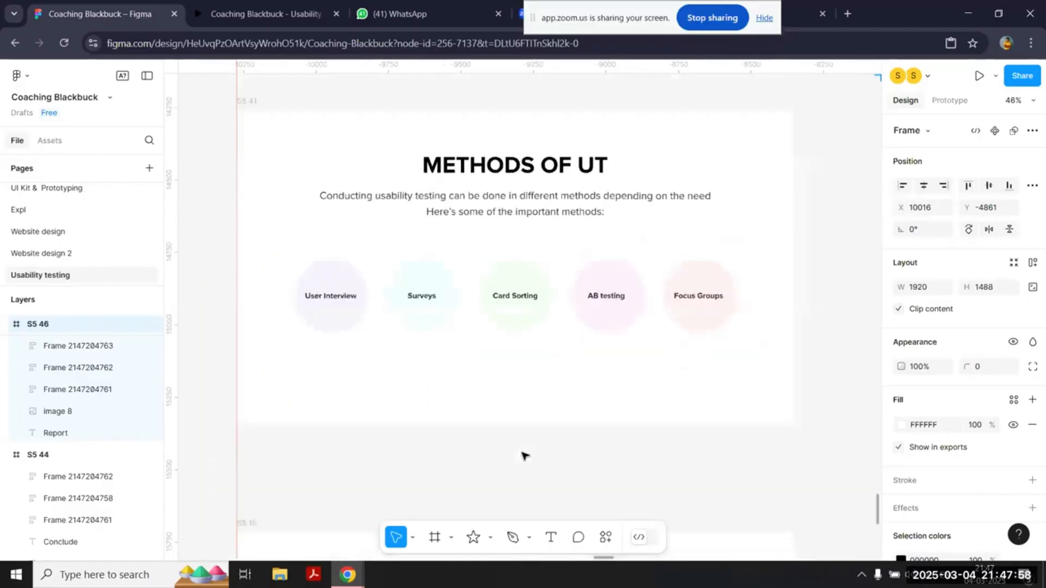
{"action": "scroll", "coordinate": [523, 455], "scroll_direction": "down", "scroll_amount": 1}
{"action": "scroll", "coordinate": [523, 454], "scroll_direction": "up", "scroll_amount": 3}
{"action": "scroll", "coordinate": [522, 455], "scroll_direction": "down", "scroll_amount": 1}
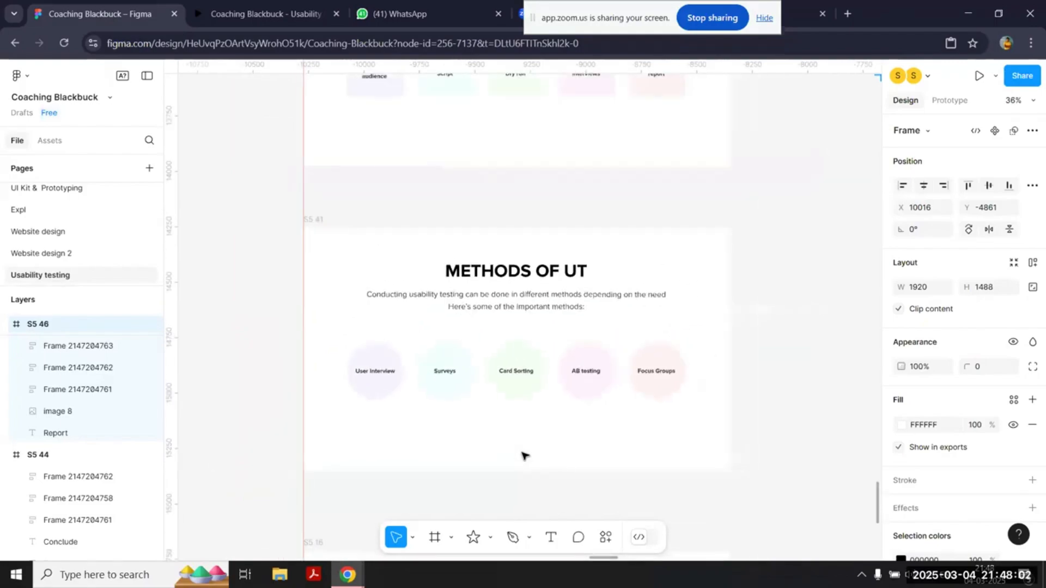
{"action": "scroll", "coordinate": [523, 455], "scroll_direction": "down", "scroll_amount": 3}
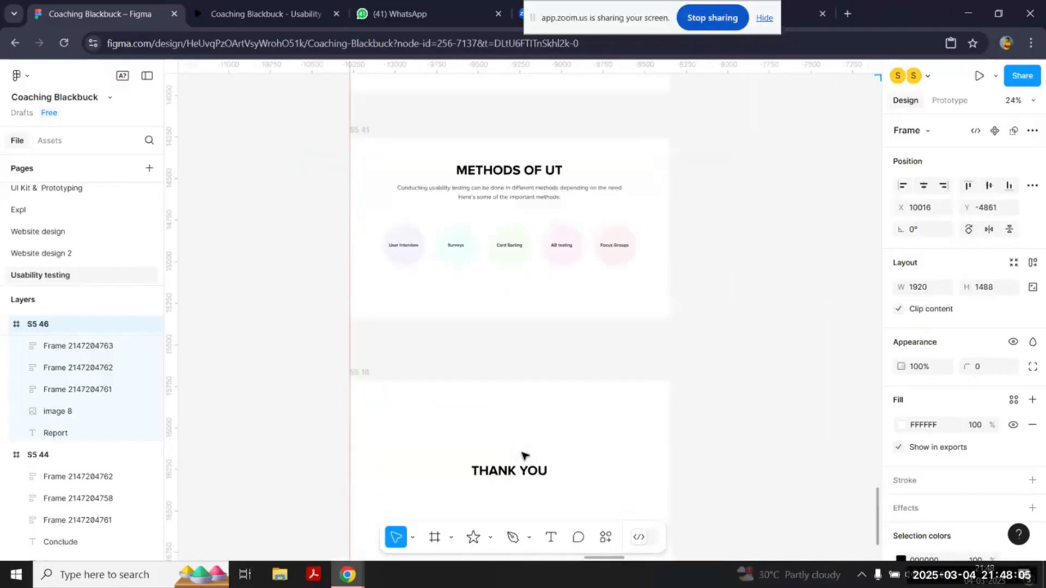